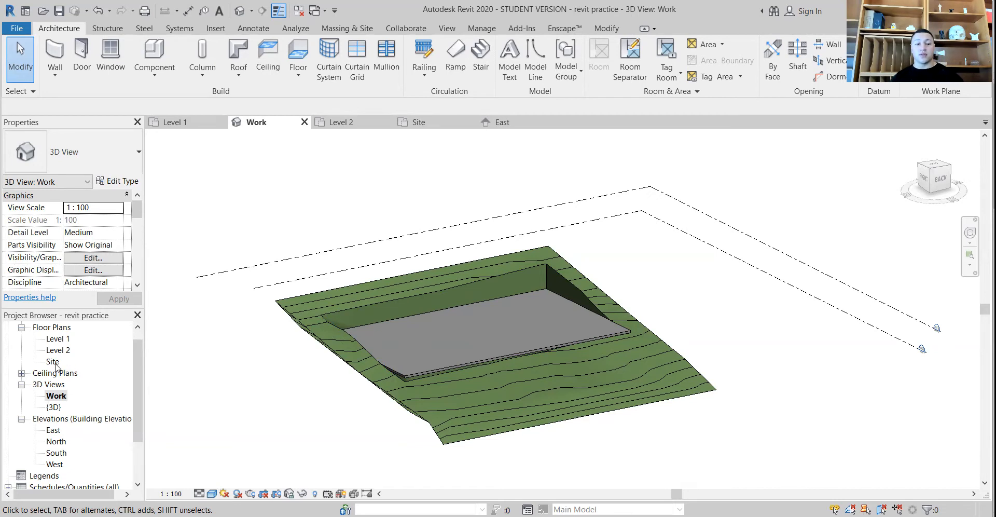
Check the Site floor plan, and bring up the East elevation
{"action": "double_click", "coordinate": [54, 362]}
{"action": "scroll", "coordinate": [261, 376], "scroll_direction": "down", "scroll_amount": 5}
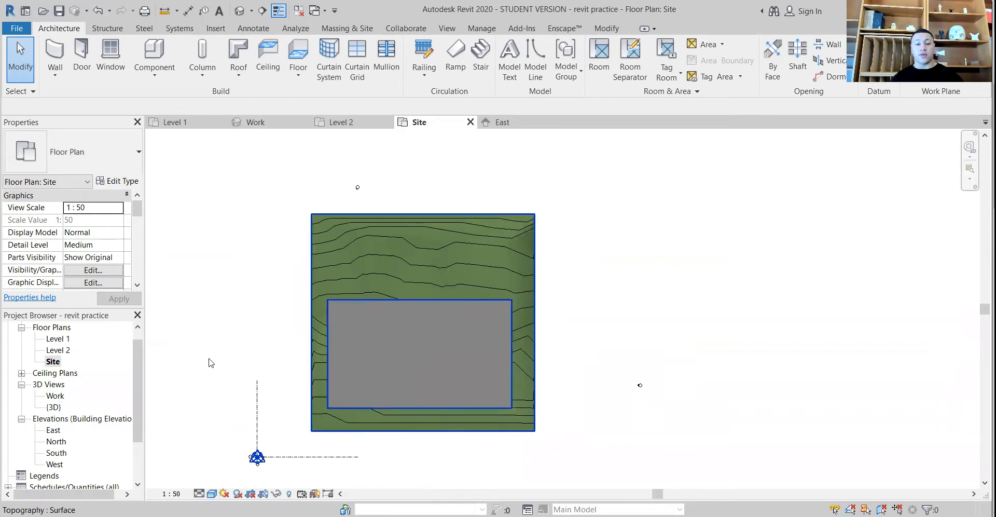
{"action": "double_click", "coordinate": [53, 430]}
{"action": "middle_click_drag", "start_coordinate": [499, 377], "coordinate": [496, 384]}
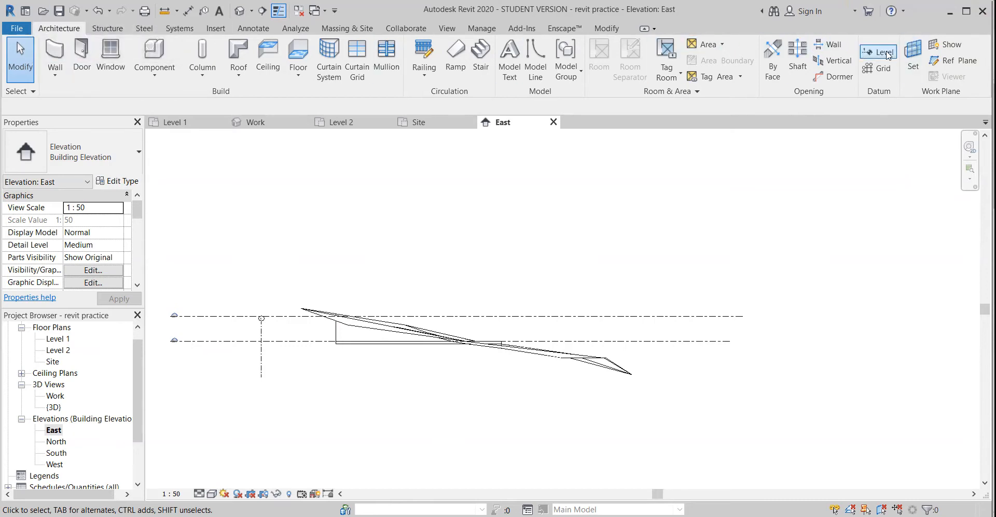
Draw a new level at the terrain's lowest tip, about 3900 mm below the lower existing level, ending in line with that level's end
{"action": "left_click", "coordinate": [886, 53]}
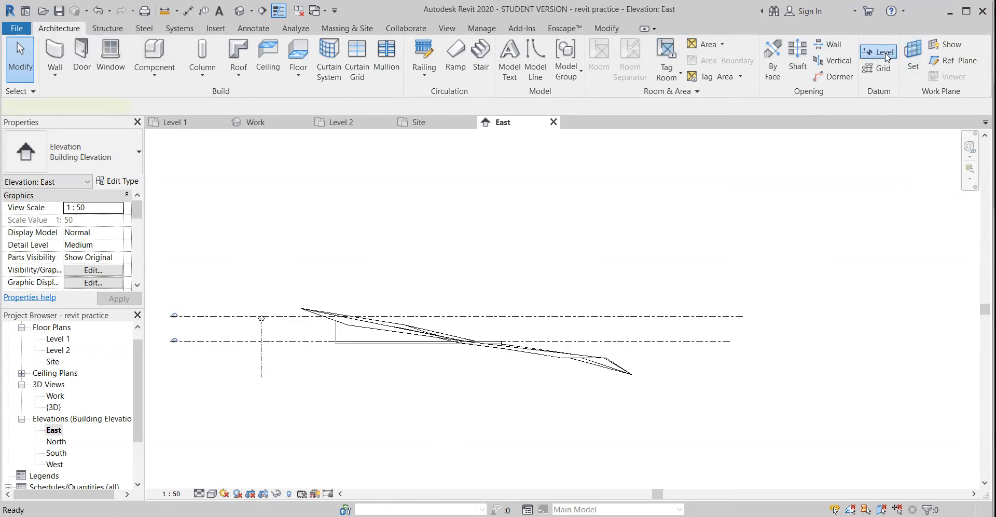
{"action": "scroll", "coordinate": [627, 368], "scroll_direction": "up", "scroll_amount": 2}
{"action": "scroll", "coordinate": [628, 368], "scroll_direction": "up", "scroll_amount": 4}
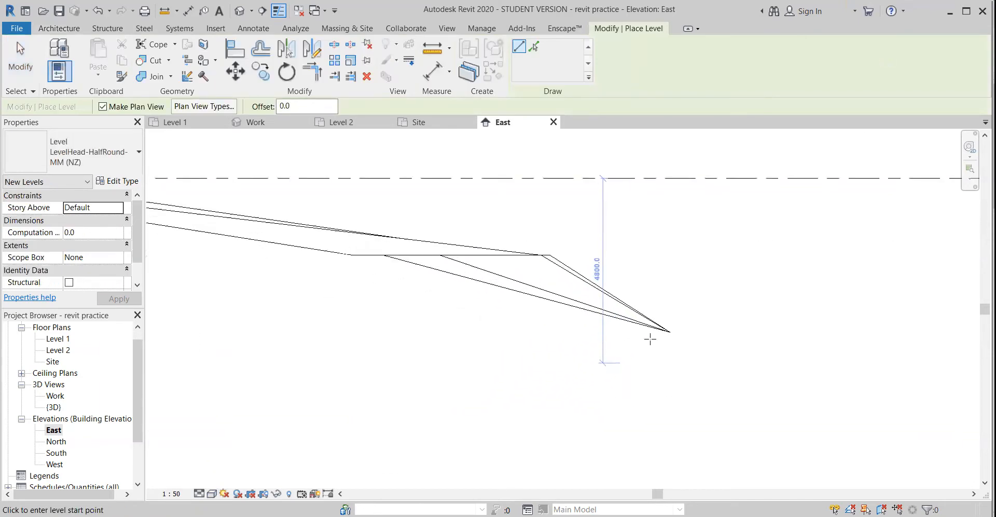
{"action": "scroll", "coordinate": [637, 345], "scroll_direction": "down", "scroll_amount": 2}
{"action": "middle_click_drag", "start_coordinate": [635, 351], "coordinate": [507, 389]}
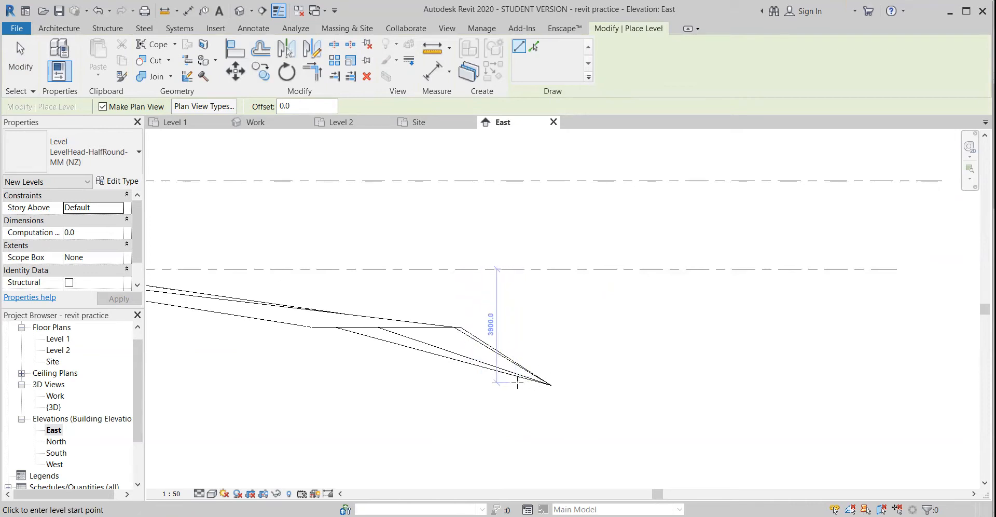
{"action": "left_click", "coordinate": [516, 382]}
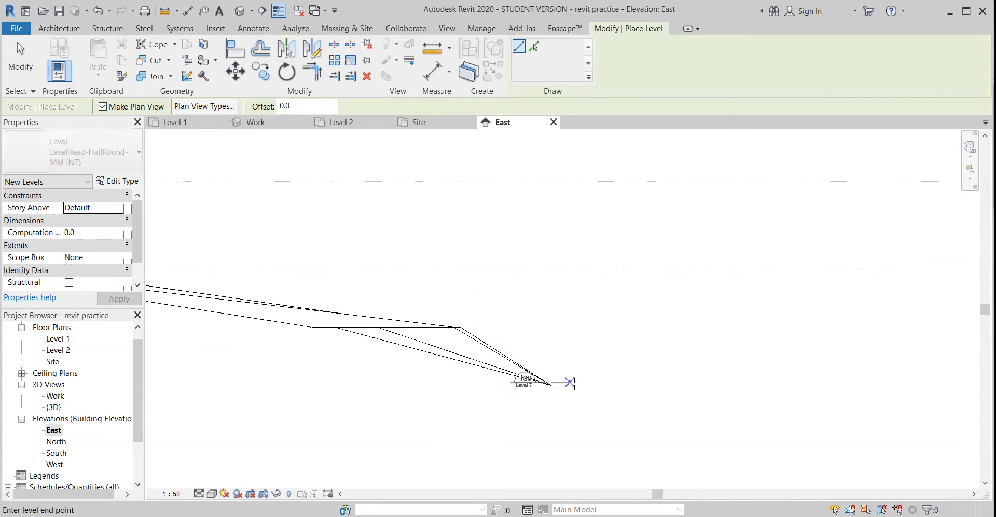
{"action": "middle_click_drag", "start_coordinate": [734, 383], "coordinate": [545, 396]}
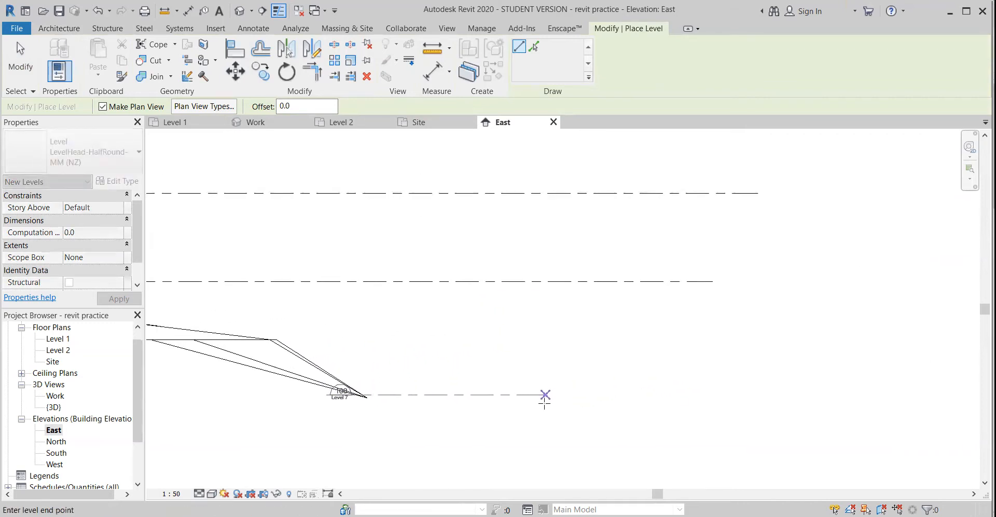
{"action": "left_click", "coordinate": [714, 395]}
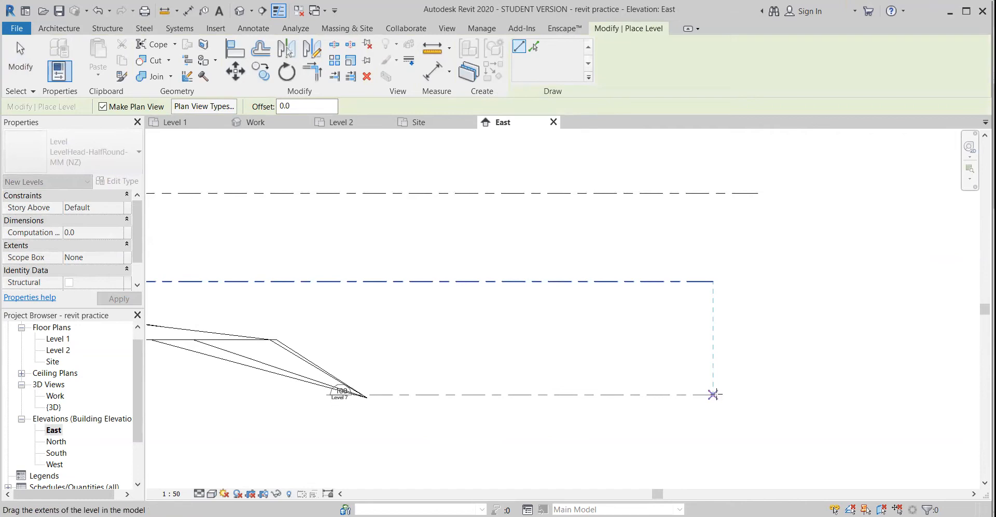
{"action": "scroll", "coordinate": [549, 409], "scroll_direction": "down", "scroll_amount": 3}
{"action": "middle_click_drag", "start_coordinate": [378, 411], "coordinate": [536, 421]}
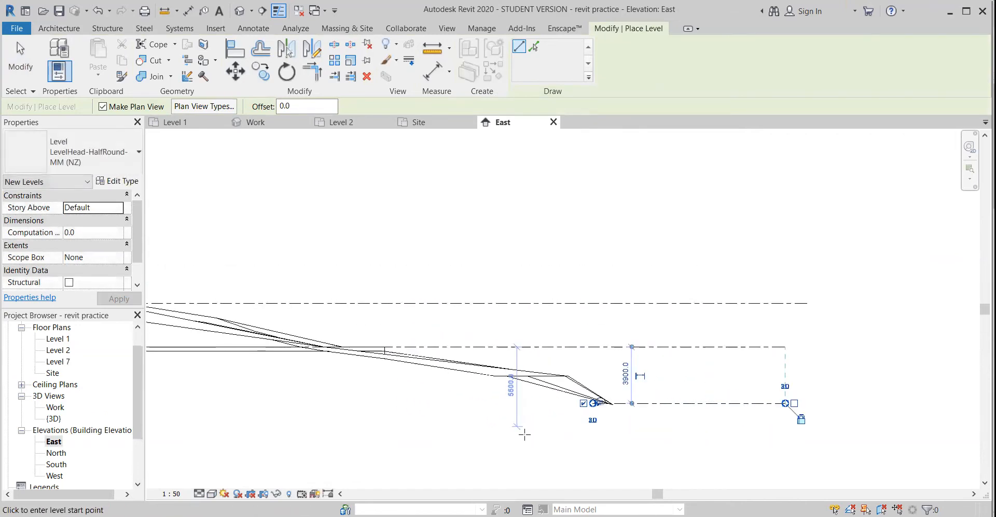
{"action": "key", "text": "Escape"}
{"action": "key", "text": "Escape"}
Extend the new level's head end across the elevation until it aligns with the heads of the two levels above
{"action": "scroll", "coordinate": [601, 403], "scroll_direction": "up", "scroll_amount": 4}
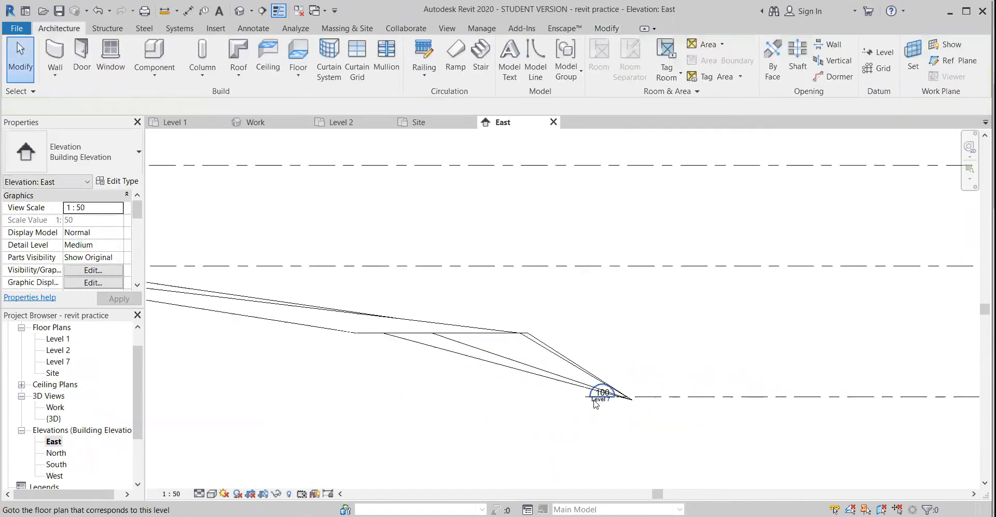
{"action": "left_click", "coordinate": [597, 404]}
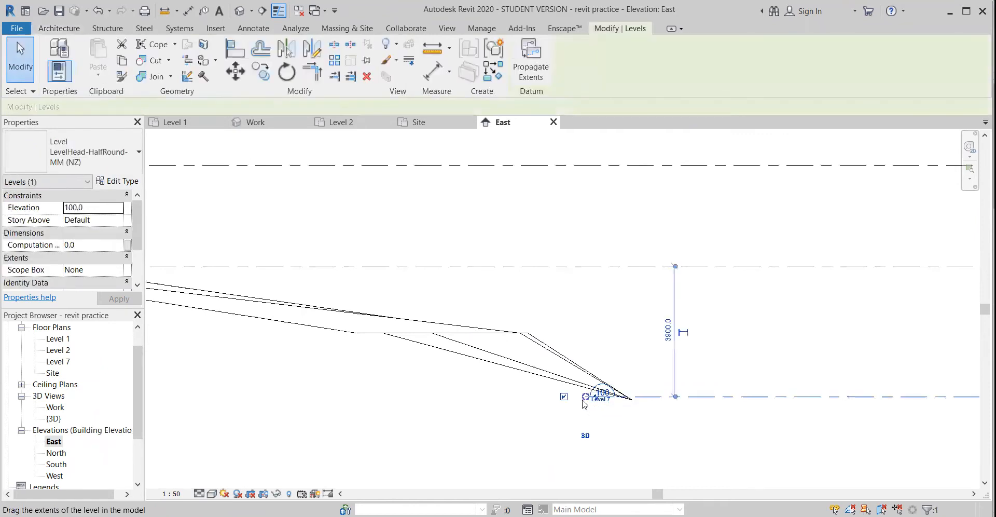
{"action": "scroll", "coordinate": [588, 404], "scroll_direction": "up", "scroll_amount": 2}
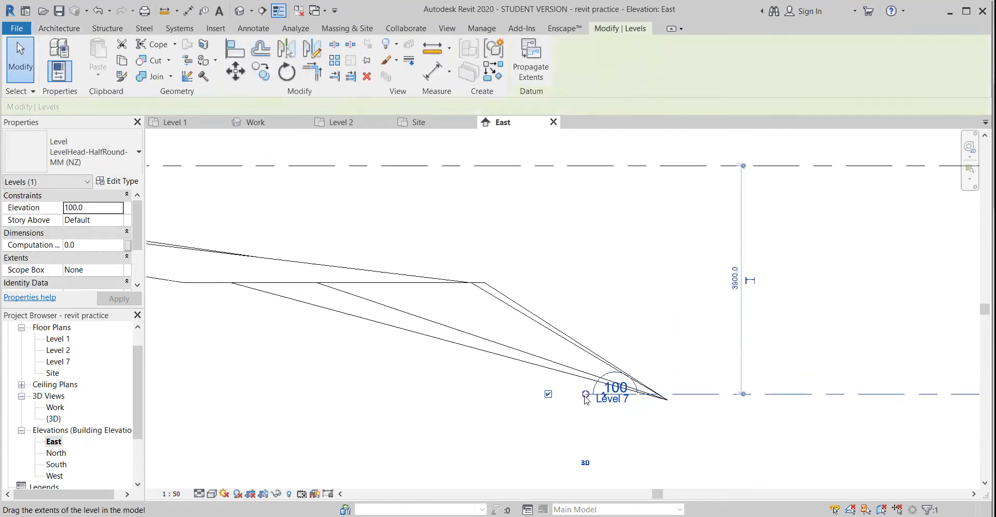
{"action": "left_click_drag", "start_coordinate": [586, 396], "coordinate": [259, 395]}
{"action": "scroll", "coordinate": [250, 412], "scroll_direction": "down", "scroll_amount": 2}
{"action": "scroll", "coordinate": [247, 416], "scroll_direction": "down", "scroll_amount": 2}
{"action": "middle_click_drag", "start_coordinate": [348, 416], "coordinate": [565, 392]}
{"action": "left_click_drag", "start_coordinate": [471, 386], "coordinate": [228, 389]}
{"action": "middle_click_drag", "start_coordinate": [313, 436], "coordinate": [711, 401]}
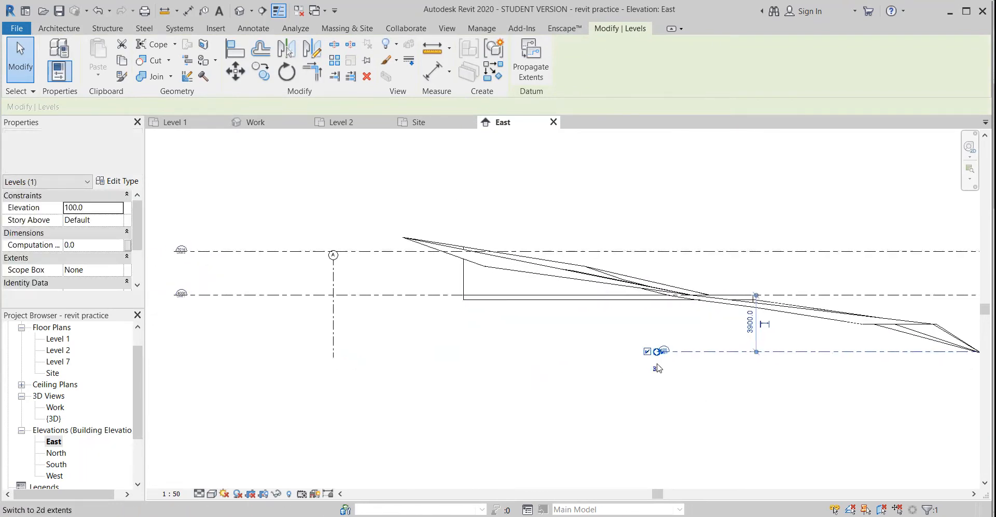
{"action": "left_click_drag", "start_coordinate": [657, 353], "coordinate": [164, 366]}
{"action": "scroll", "coordinate": [597, 397], "scroll_direction": "down", "scroll_amount": 1}
{"action": "middle_click_drag", "start_coordinate": [617, 399], "coordinate": [650, 405]}
{"action": "scroll", "coordinate": [44, 363], "scroll_direction": "up", "scroll_amount": 1}
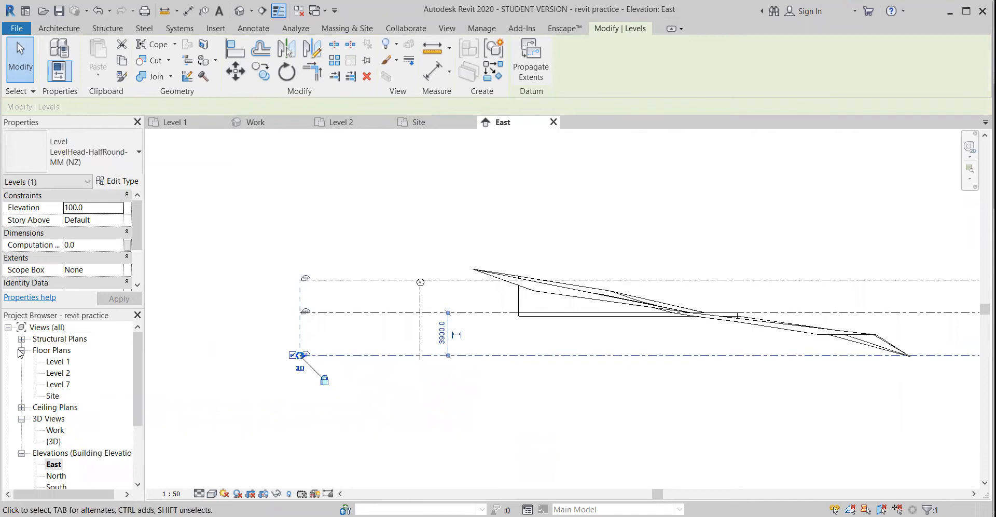
Rename the Level 7 floor plan as End of Driveway, including its corresponding level and views
{"action": "left_click", "coordinate": [61, 386]}
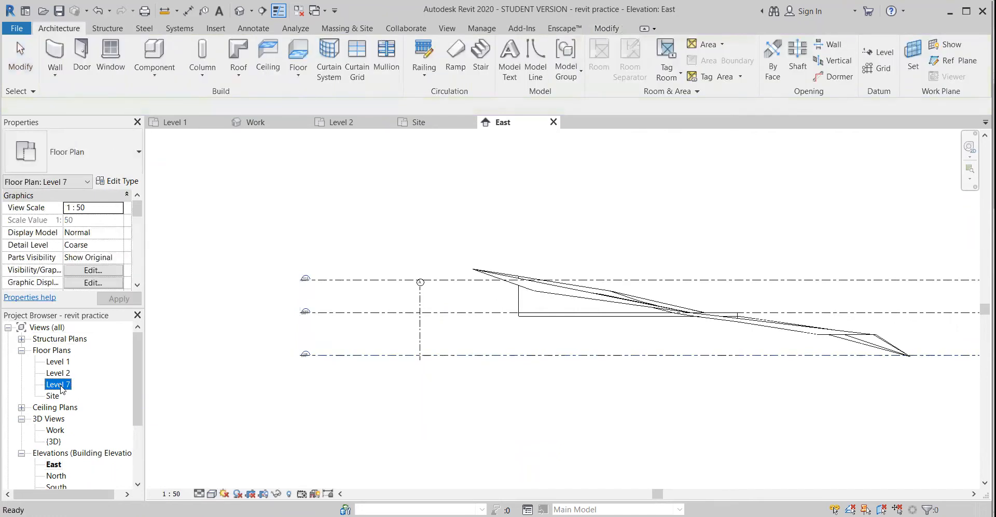
{"action": "left_click", "coordinate": [61, 386]}
{"action": "type", "text": "End of Driveway"}
{"action": "key", "text": "Return"}
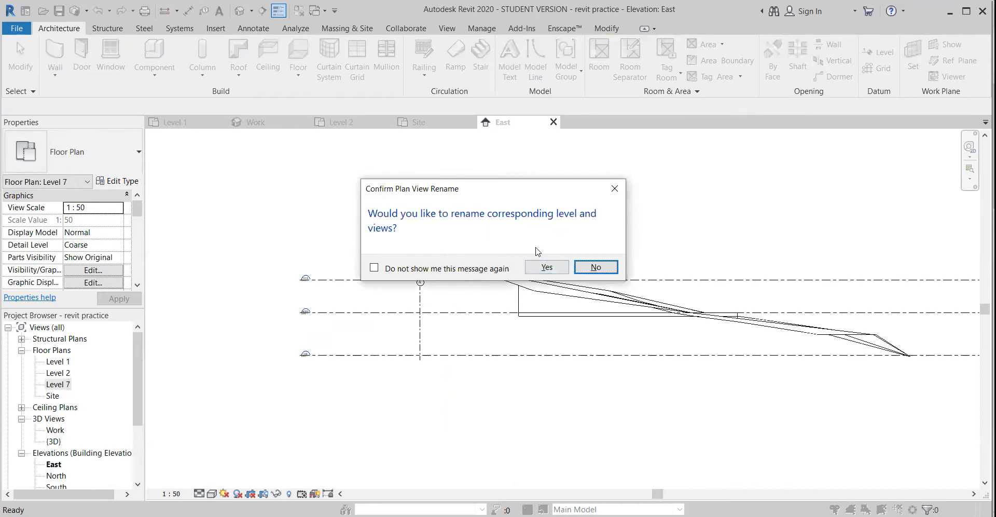
{"action": "left_click", "coordinate": [547, 266]}
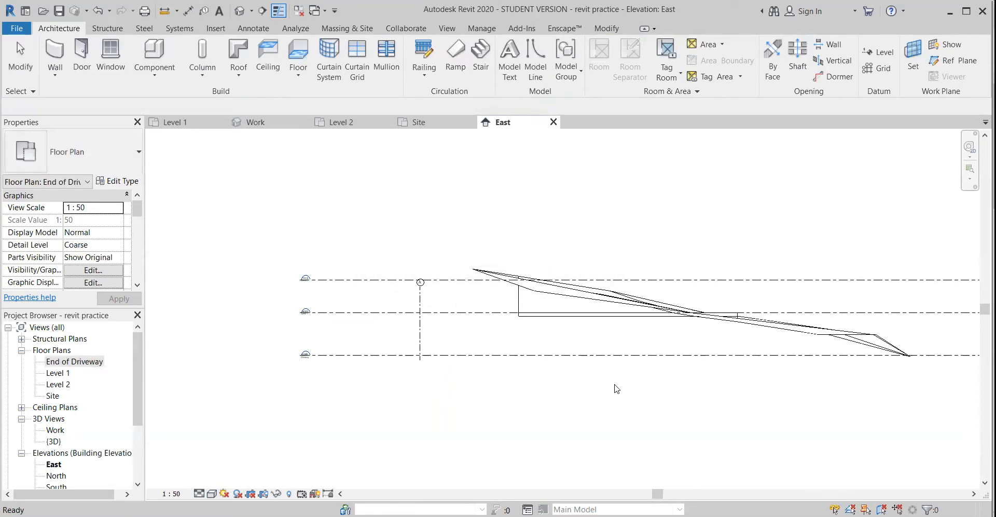
{"action": "left_click", "coordinate": [524, 397]}
{"action": "scroll", "coordinate": [550, 414], "scroll_direction": "down", "scroll_amount": 2}
{"action": "middle_click_drag", "start_coordinate": [641, 419], "coordinate": [494, 423]}
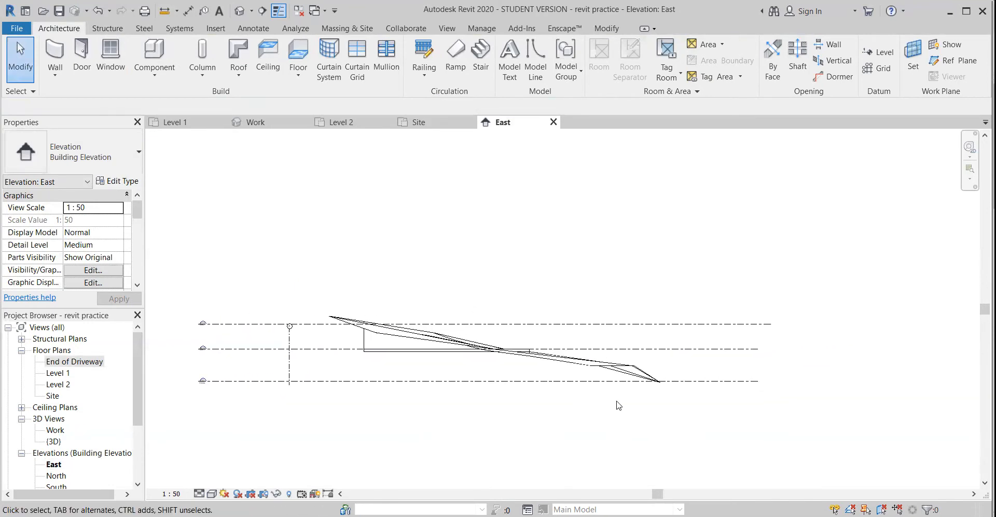
{"action": "middle_click_drag", "start_coordinate": [619, 407], "coordinate": [594, 399]}
{"action": "scroll", "coordinate": [511, 347], "scroll_direction": "up", "scroll_amount": 2}
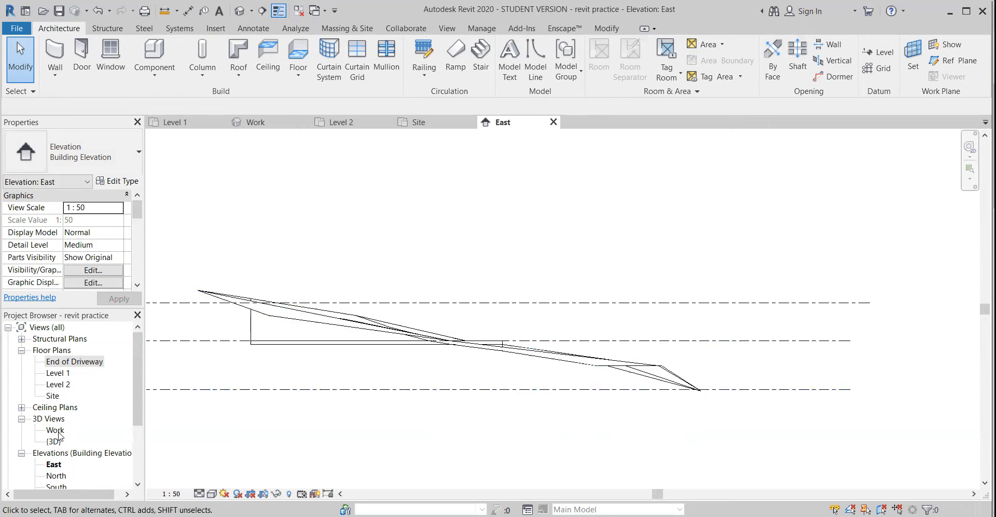
In the Site plan, start a building pad with a rectangular boundary about 6000 by 15700 mm, from the existing pad's upper-right corner to the terrain's upper edge
{"action": "double_click", "coordinate": [57, 397]}
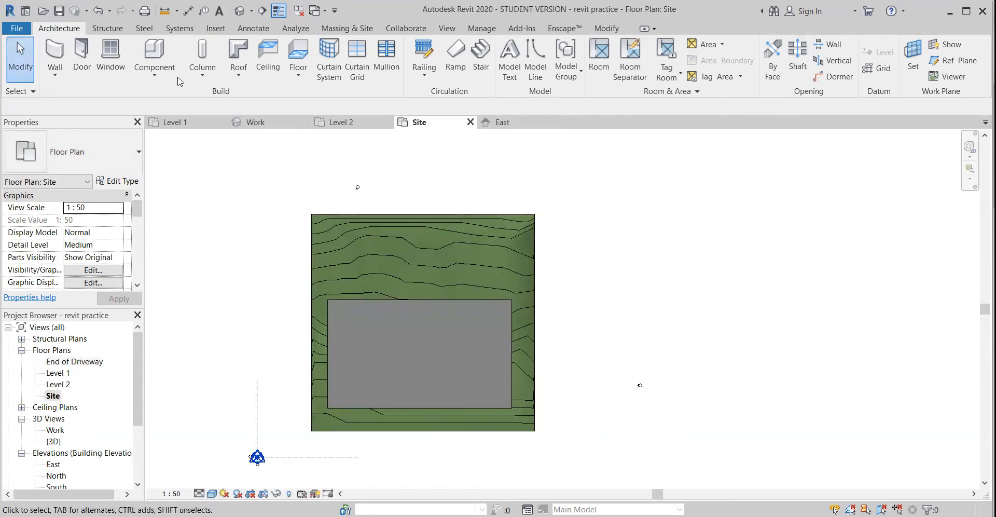
{"action": "left_click", "coordinate": [344, 29]}
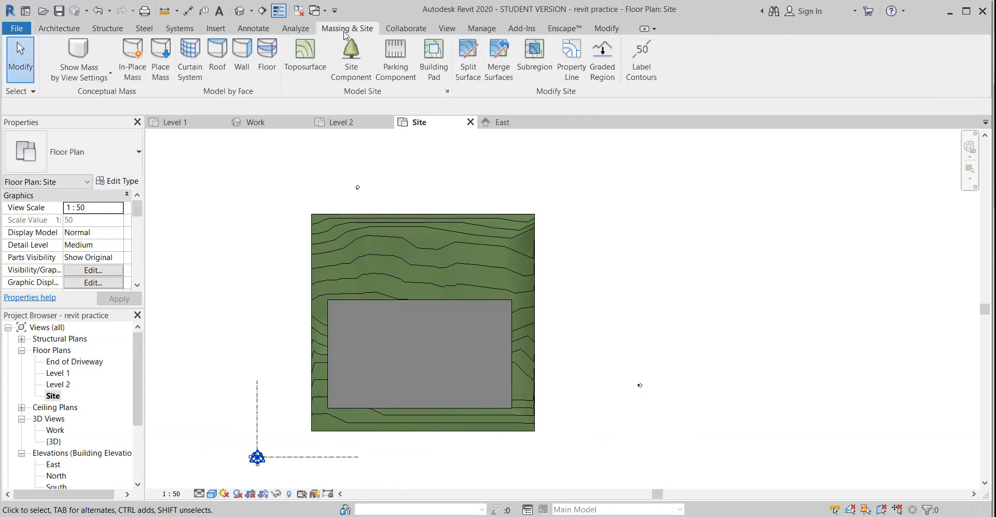
{"action": "left_click", "coordinate": [433, 54]}
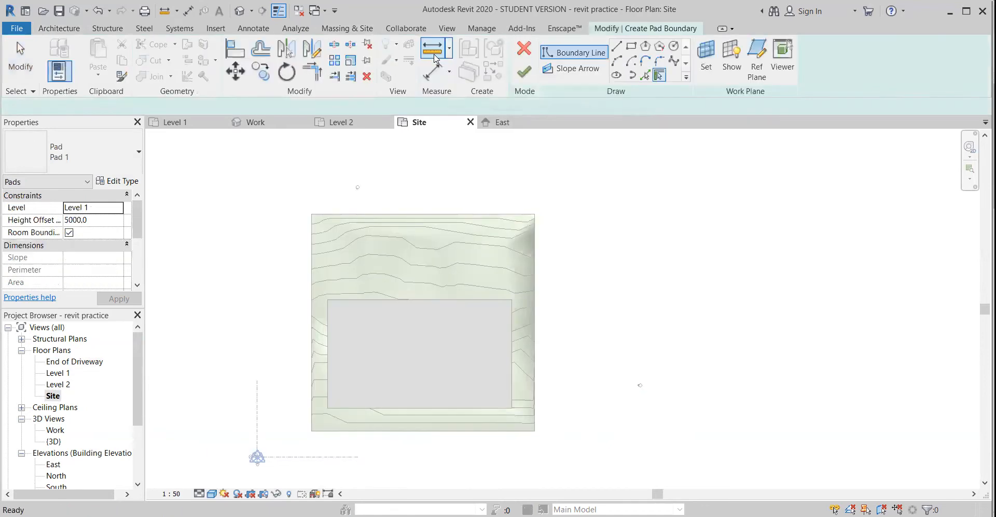
{"action": "left_click", "coordinate": [617, 47]}
{"action": "left_click", "coordinate": [632, 45]}
{"action": "scroll", "coordinate": [510, 255], "scroll_direction": "up", "scroll_amount": 3}
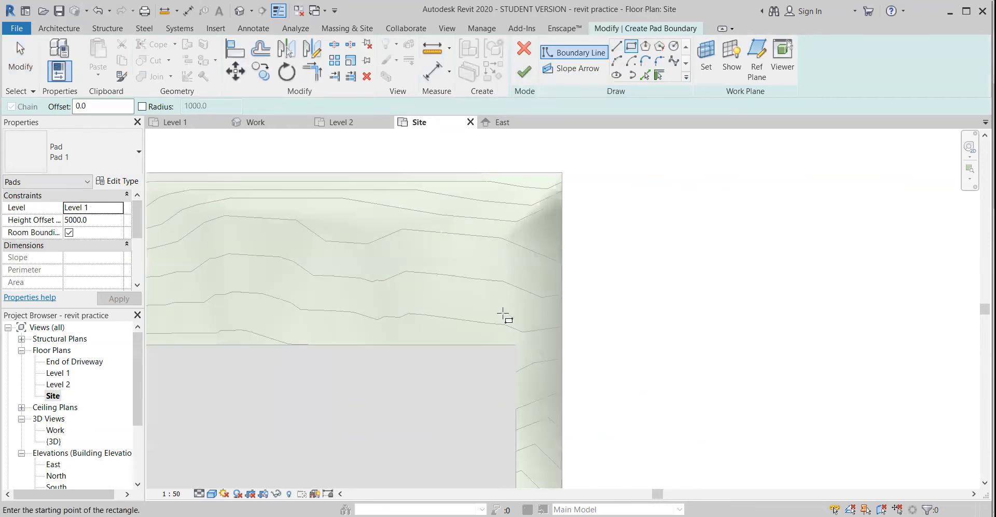
{"action": "scroll", "coordinate": [504, 308], "scroll_direction": "up", "scroll_amount": 1}
{"action": "left_click", "coordinate": [518, 351]}
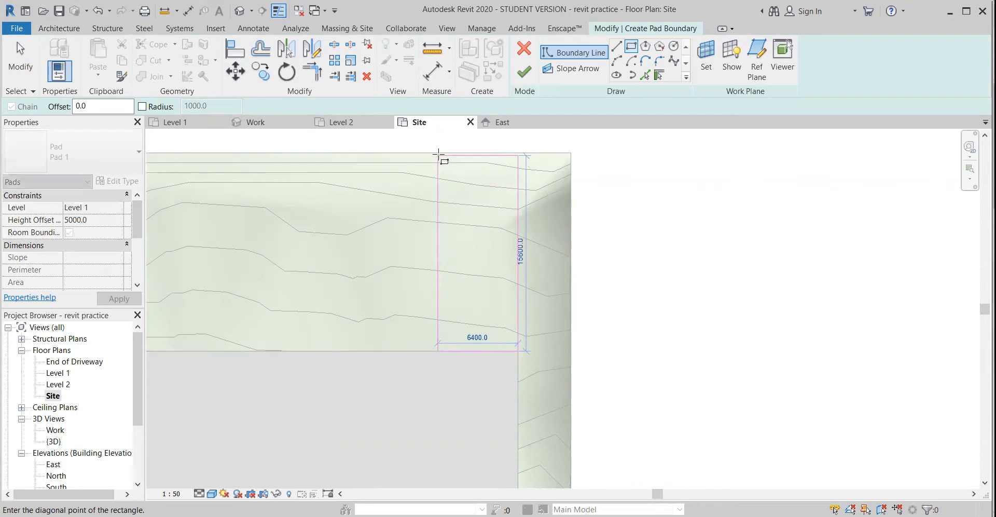
{"action": "left_click", "coordinate": [443, 154]}
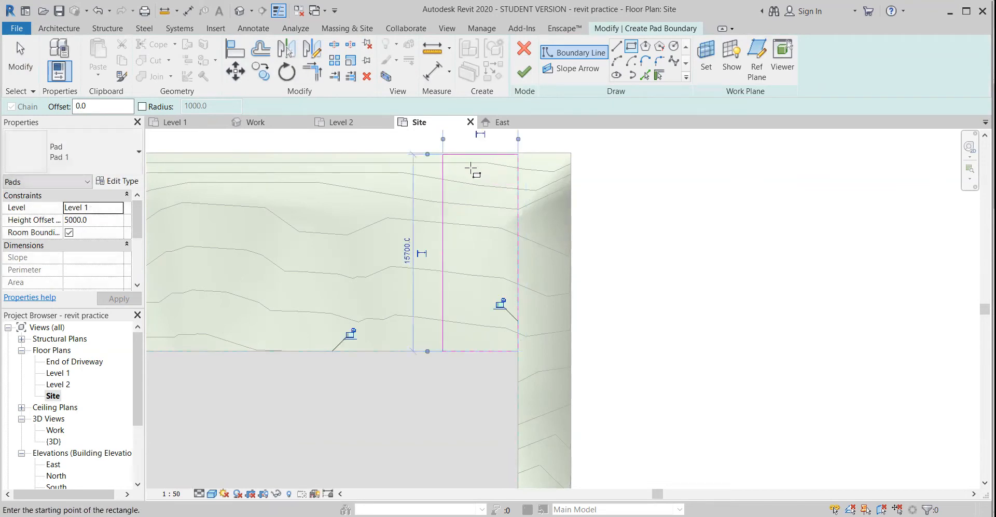
{"action": "scroll", "coordinate": [475, 177], "scroll_direction": "up", "scroll_amount": 2}
{"action": "key", "text": "Escape"}
{"action": "key", "text": "Escape"}
Try to finish the pad with its upper boundary edge nudged outward past the terrain's edge
{"action": "left_click", "coordinate": [461, 146]}
{"action": "mouse_move", "coordinate": [469, 169]}
{"action": "middle_mouse_down"}
{"action": "mouse_move", "coordinate": [458, 216]}
{"action": "mouse_move", "coordinate": [446, 223]}
{"action": "middle_mouse_up"}
{"action": "scroll", "coordinate": [445, 223], "scroll_direction": "up", "scroll_amount": 1}
{"action": "left_click", "coordinate": [447, 226]}
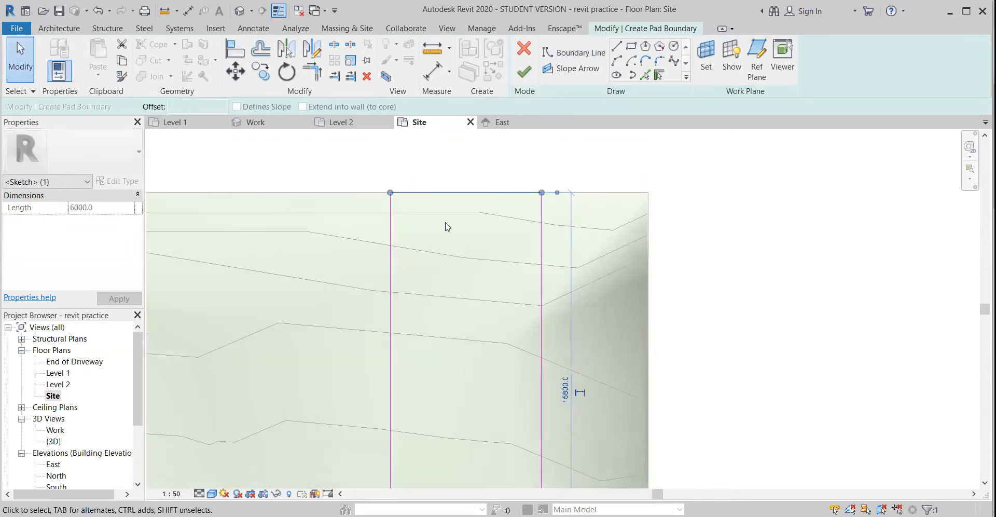
{"action": "left_click", "coordinate": [524, 71]}
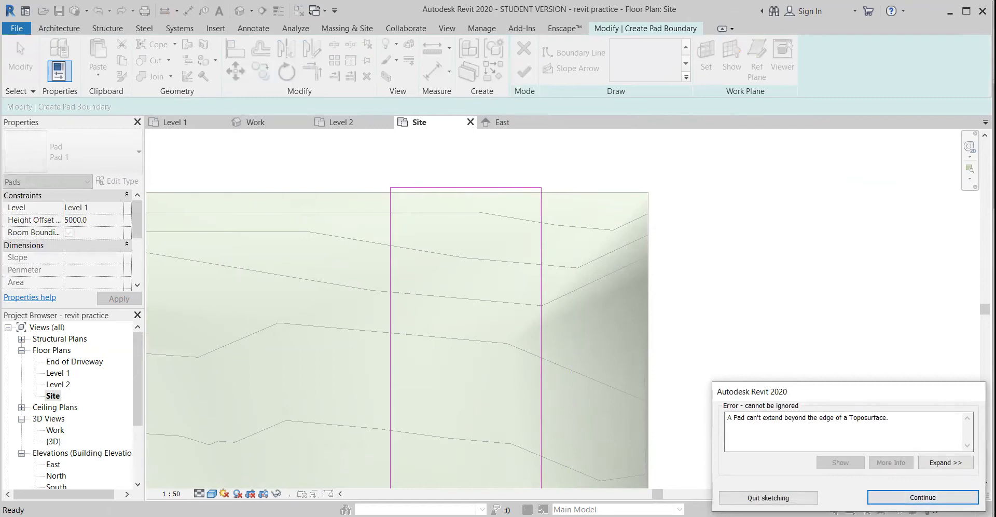
{"action": "left_click", "coordinate": [923, 497]}
Nudge the pad's upper boundary edge back inside the terrain, 15700 mm from the opposite edge
{"action": "left_click", "coordinate": [483, 192]}
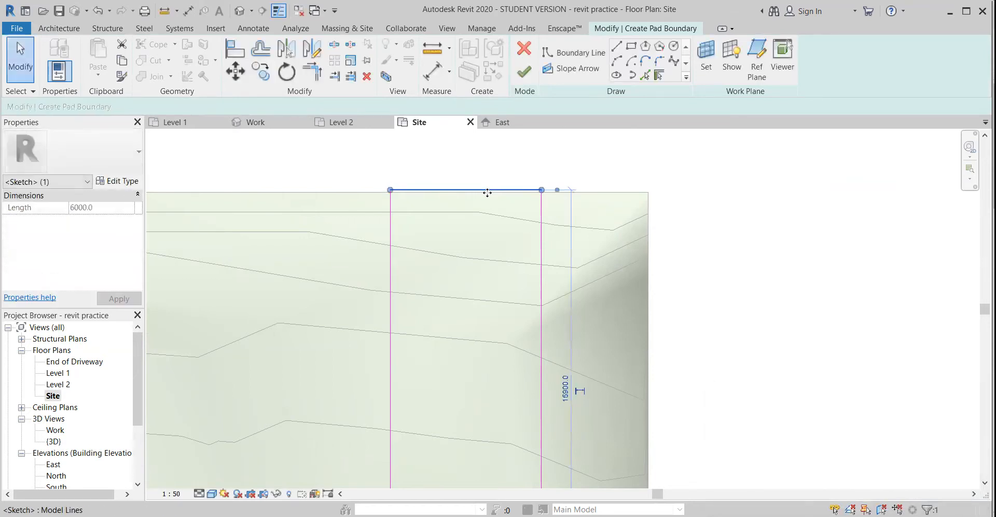
{"action": "key", "text": "Down"}
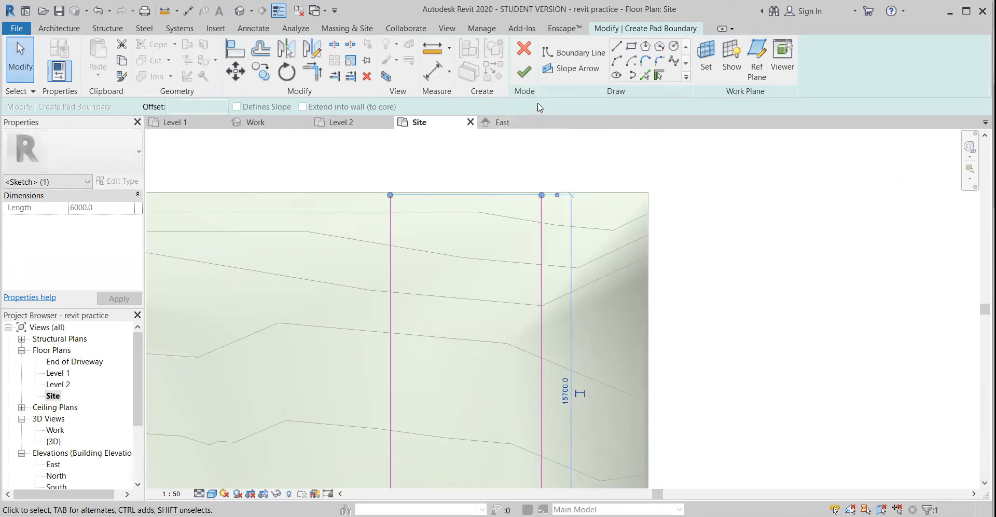
Draw a slope arrow from the midpoint of the pad's upper edge to the midpoint of its lower edge, and select it
{"action": "left_click", "coordinate": [568, 71]}
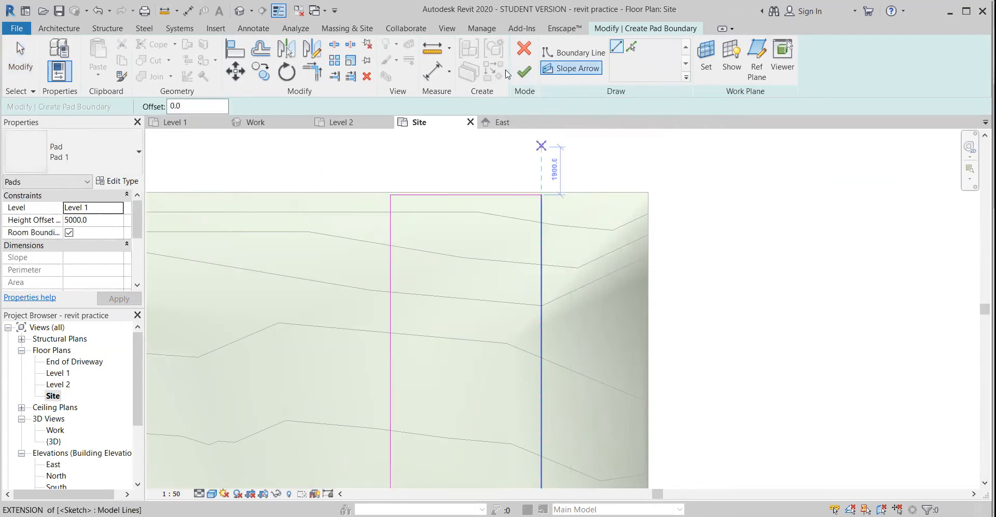
{"action": "scroll", "coordinate": [467, 238], "scroll_direction": "down", "scroll_amount": 2}
{"action": "mouse_move", "coordinate": [467, 238]}
{"action": "middle_mouse_down"}
{"action": "mouse_move", "coordinate": [456, 186]}
{"action": "mouse_move", "coordinate": [446, 218]}
{"action": "middle_mouse_up"}
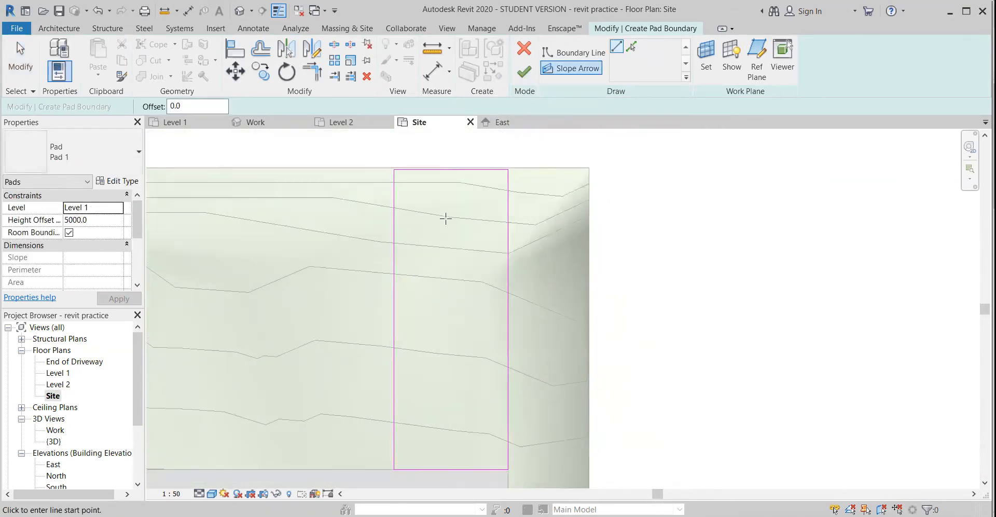
{"action": "left_click", "coordinate": [450, 168]}
{"action": "middle_click_drag", "start_coordinate": [462, 329], "coordinate": [461, 293]}
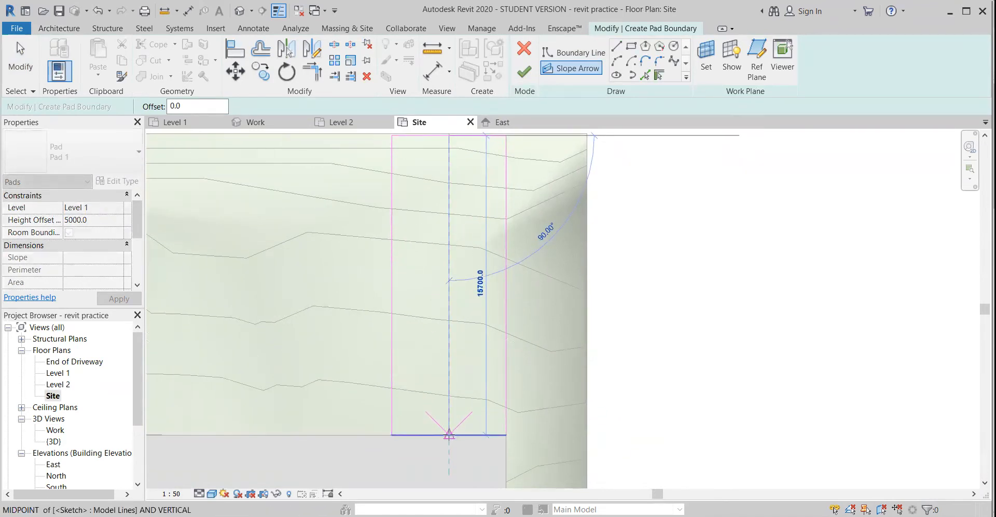
{"action": "left_click", "coordinate": [449, 435]}
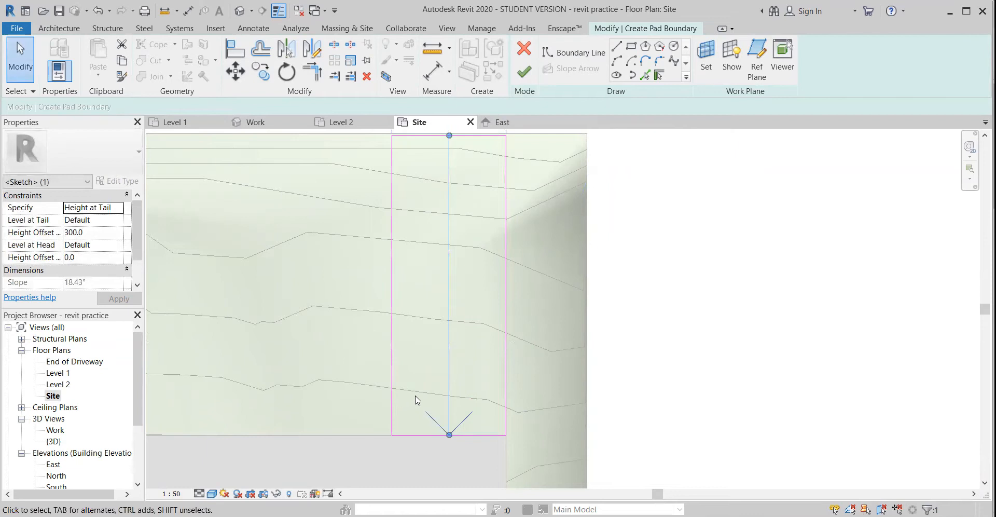
{"action": "key", "text": "Escape"}
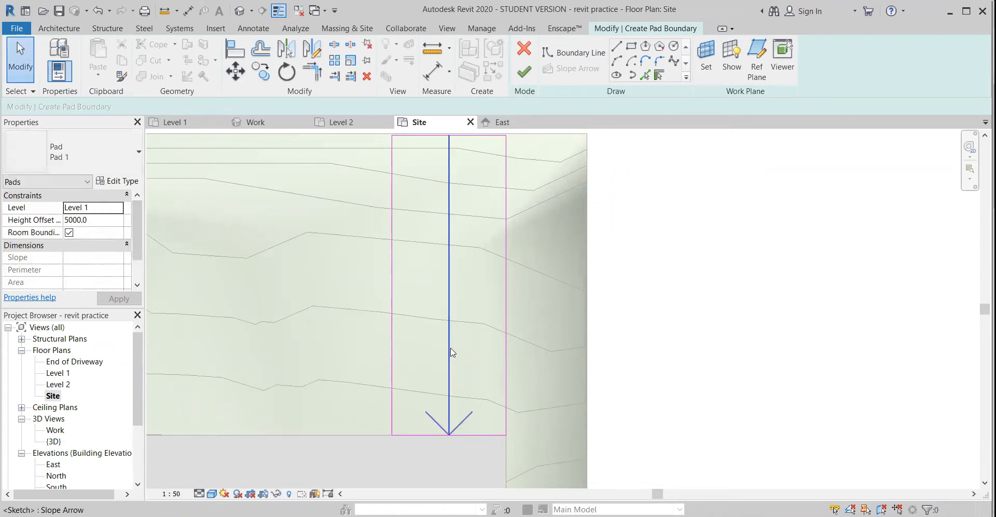
{"action": "left_click", "coordinate": [451, 349]}
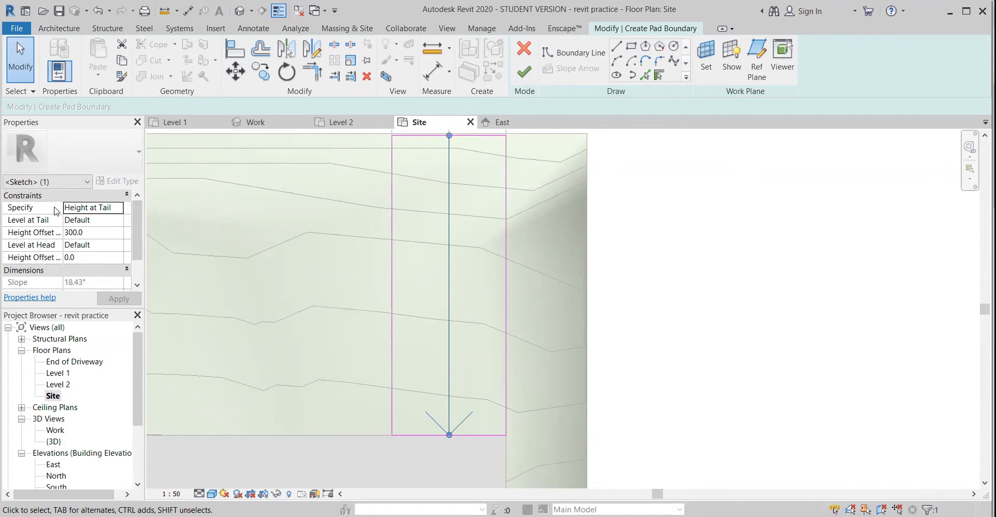
Define the slope arrow by Height at Tail, with End of Driveway as the tail level and a tail height offset of 0
{"action": "left_click", "coordinate": [94, 209]}
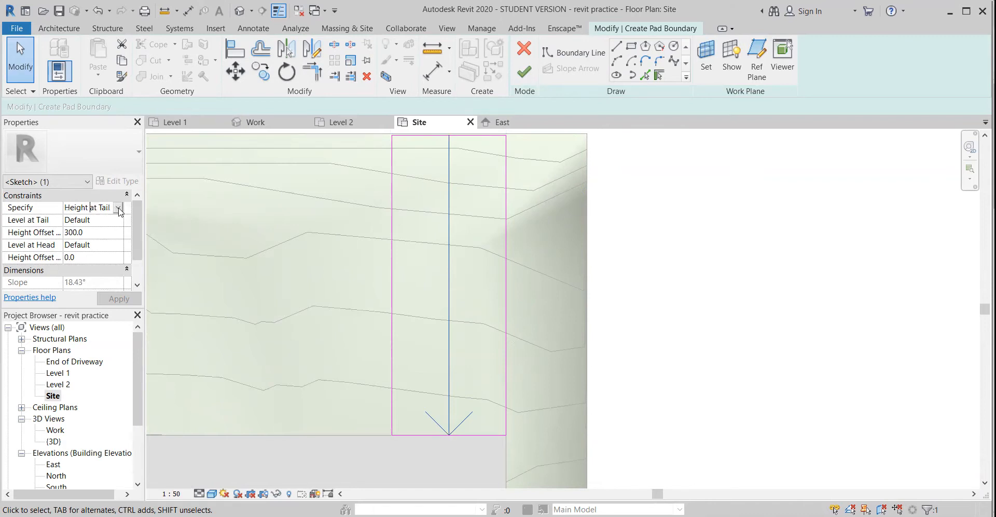
{"action": "left_click", "coordinate": [118, 208]}
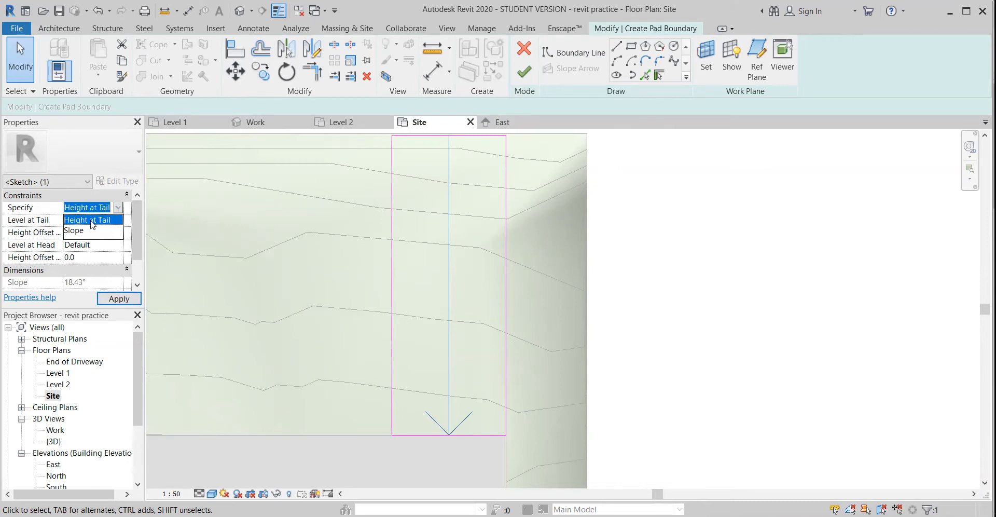
{"action": "left_click", "coordinate": [96, 220]}
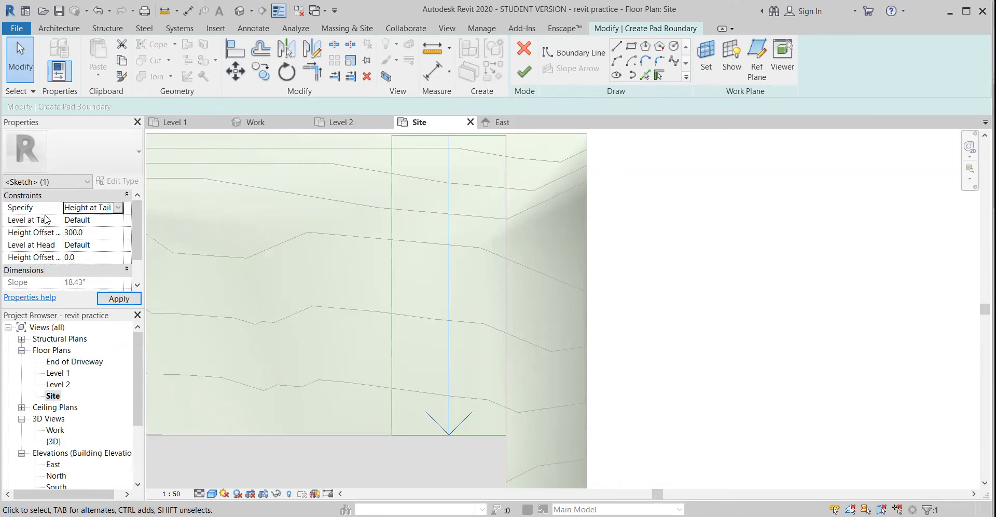
{"action": "left_click", "coordinate": [102, 220]}
{"action": "left_click", "coordinate": [119, 220]}
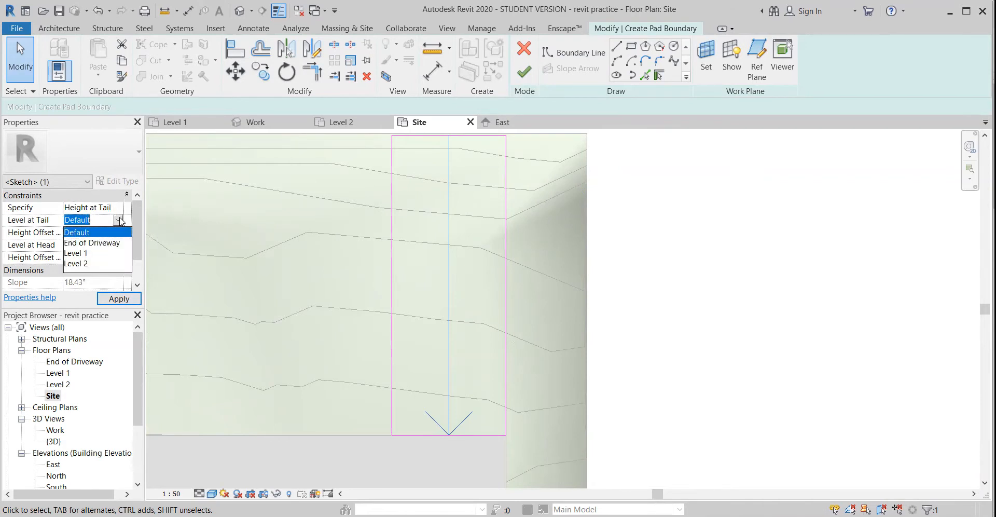
{"action": "left_click", "coordinate": [105, 243]}
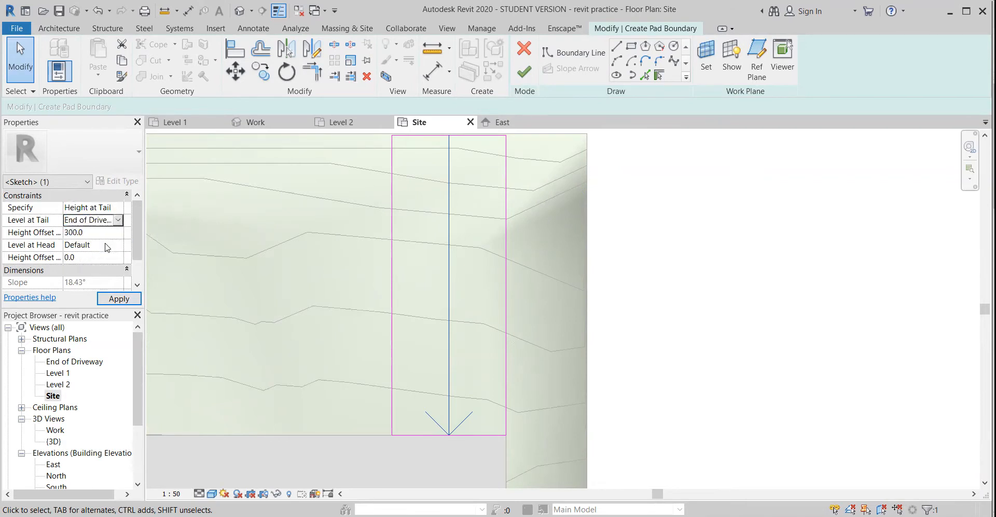
{"action": "left_click", "coordinate": [74, 235]}
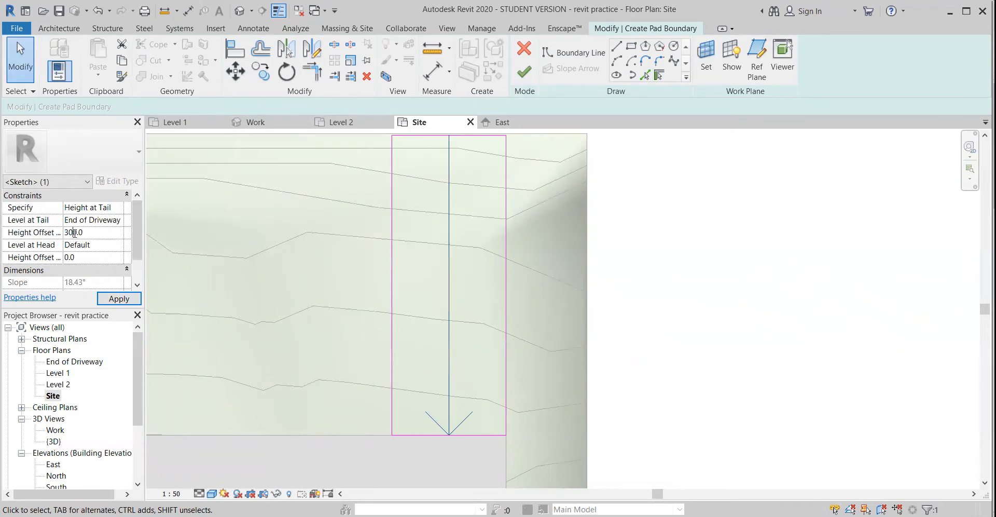
Set the slope arrow's head level to Level 1 and finish the pad sketch
{"action": "left_click", "coordinate": [117, 245]}
{"action": "left_click", "coordinate": [93, 278]}
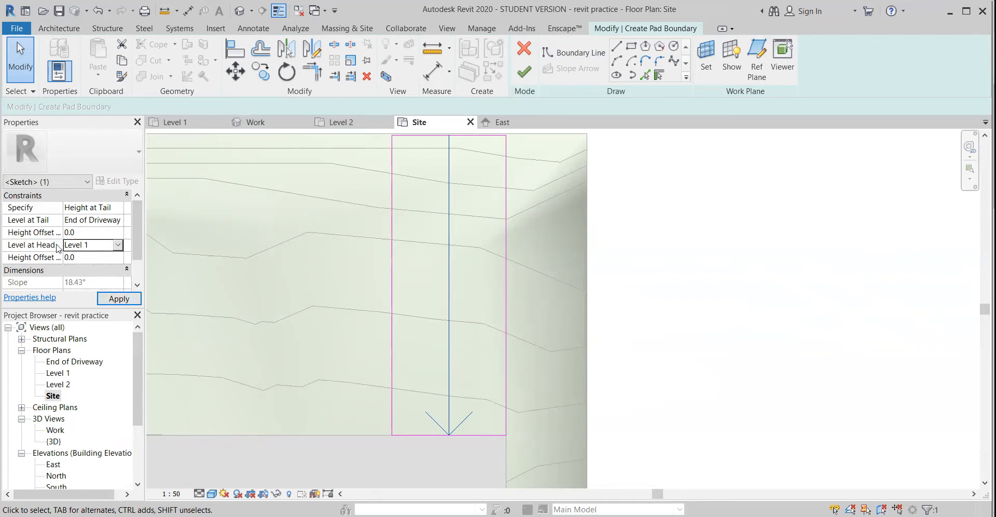
{"action": "left_click", "coordinate": [117, 300]}
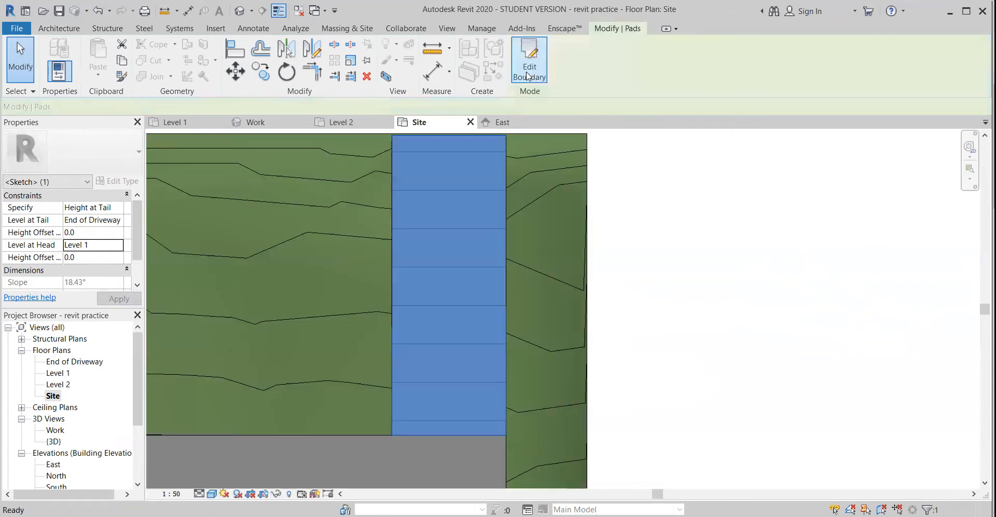
{"action": "left_click", "coordinate": [524, 71]}
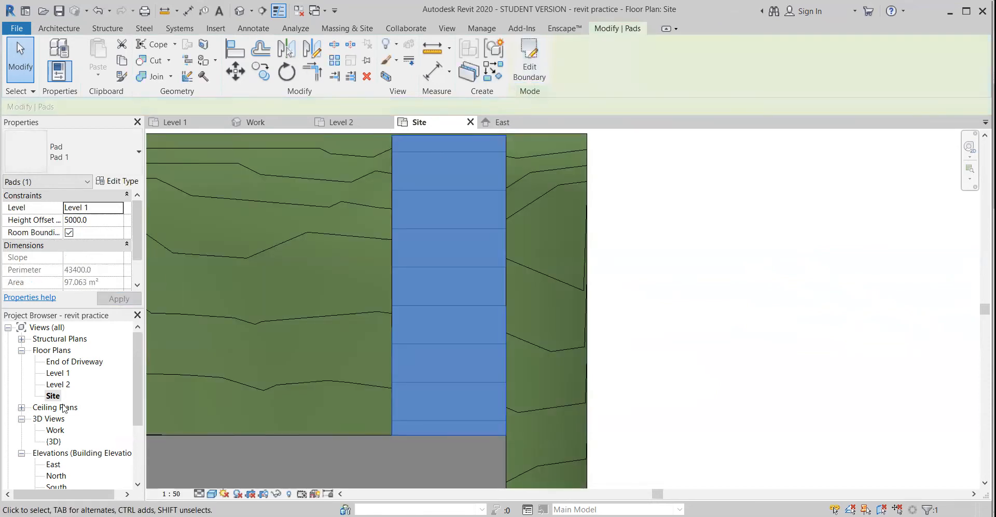
Examine how the driveway pad meets the house pad and the terrain in the Work 3D view
{"action": "double_click", "coordinate": [55, 430]}
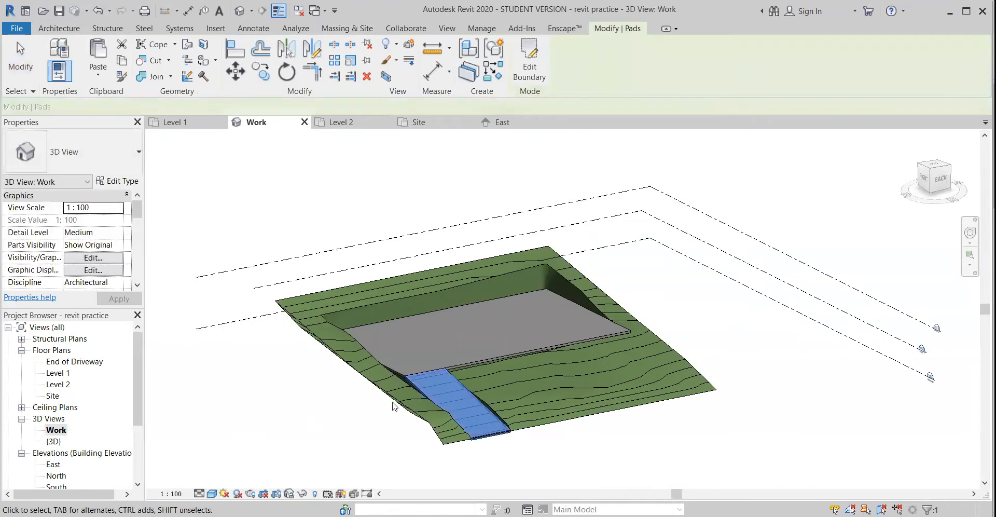
{"action": "scroll", "coordinate": [415, 380], "scroll_direction": "up", "scroll_amount": 5}
{"action": "middle_click_drag", "start_coordinate": [406, 379], "coordinate": [321, 264], "text": "shift"}
{"action": "scroll", "coordinate": [463, 361], "scroll_direction": "down", "scroll_amount": 3}
{"action": "left_click", "coordinate": [760, 459]}
{"action": "middle_click_drag", "start_coordinate": [692, 448], "coordinate": [674, 414], "text": "shift"}
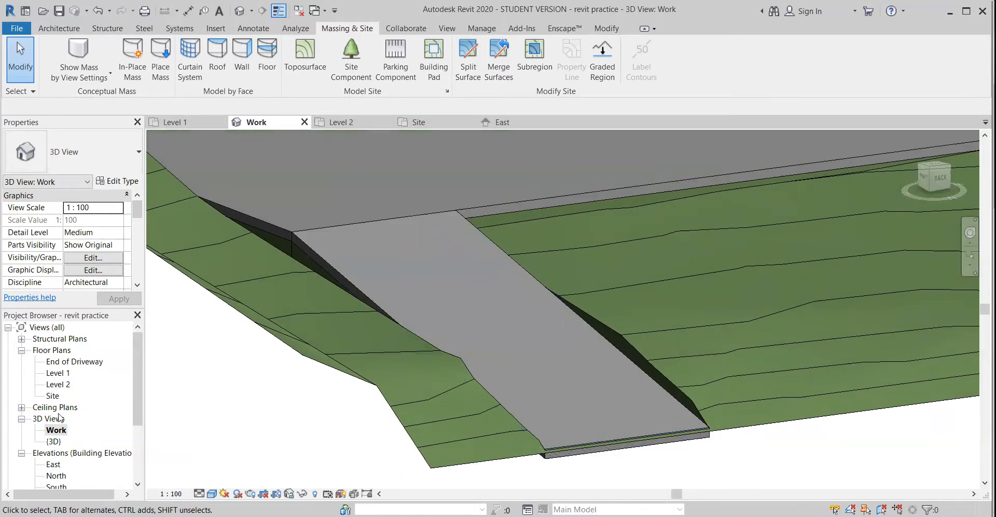
{"action": "middle_click_drag", "start_coordinate": [409, 293], "coordinate": [460, 300]}
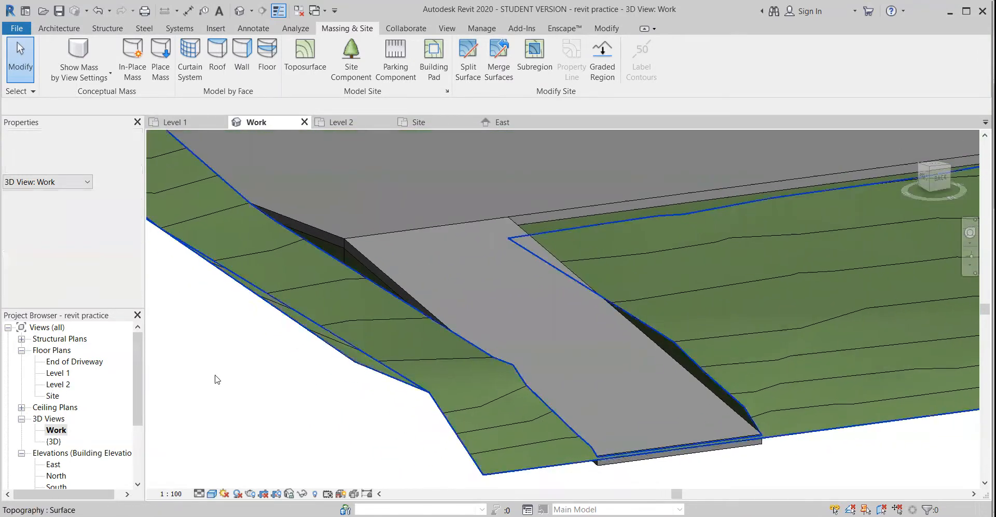
Reopen the driveway pad's boundary sketch in the Site plan and switch its slope arrow to be specified by Slope
{"action": "double_click", "coordinate": [56, 397]}
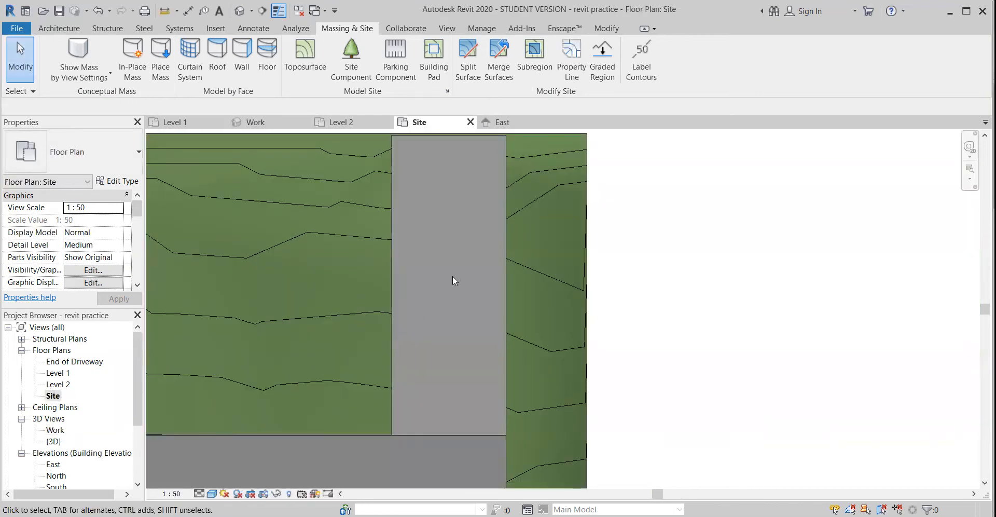
{"action": "left_click", "coordinate": [480, 140]}
{"action": "left_click", "coordinate": [534, 57]}
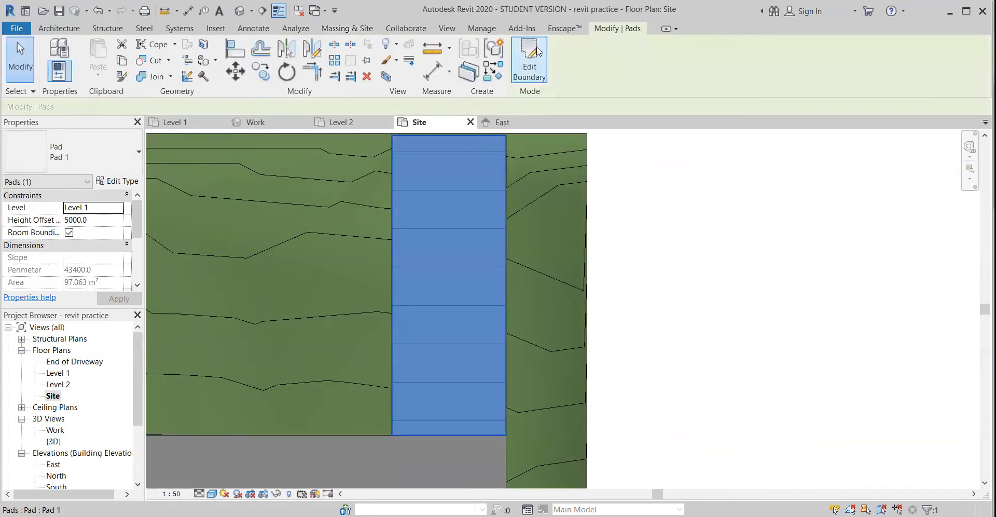
{"action": "left_click", "coordinate": [448, 295]}
{"action": "scroll", "coordinate": [447, 296], "scroll_direction": "down", "scroll_amount": 1}
{"action": "middle_click_drag", "start_coordinate": [447, 296], "coordinate": [364, 286]}
{"action": "left_click", "coordinate": [105, 210]}
{"action": "left_click", "coordinate": [118, 208]}
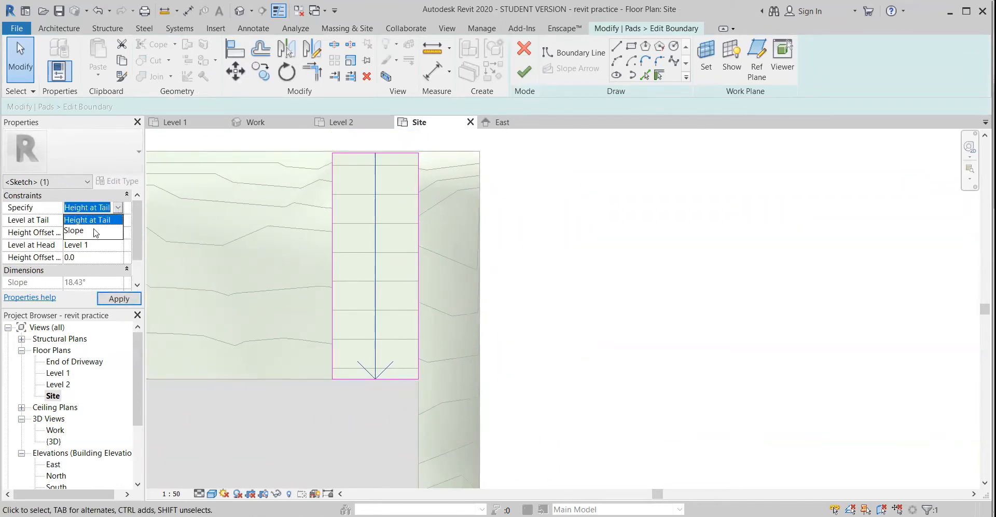
{"action": "left_click", "coordinate": [89, 231]}
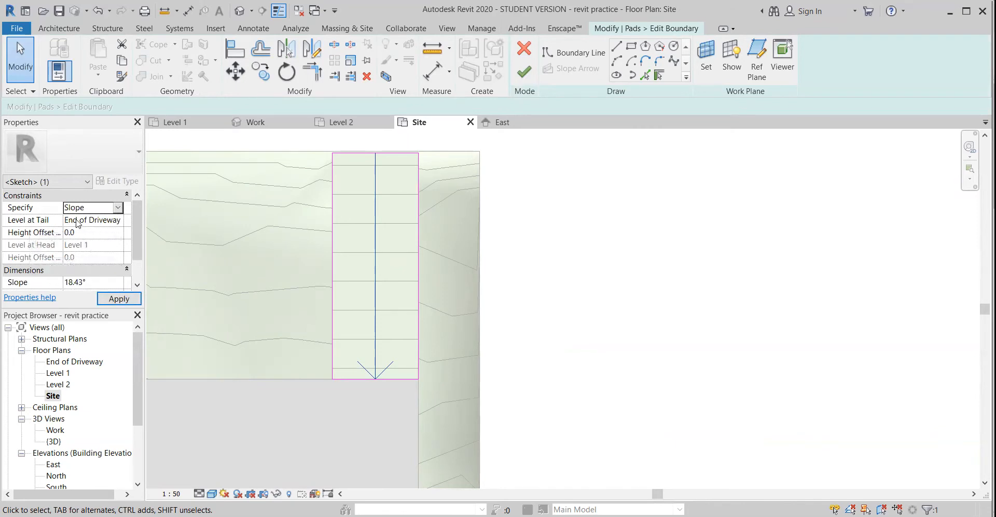
{"action": "left_click", "coordinate": [119, 299]}
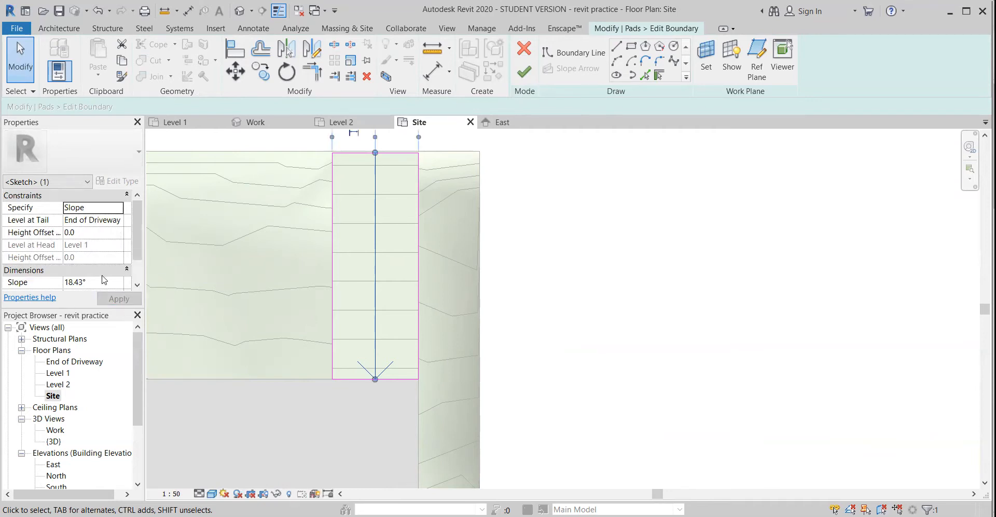
Set the slope arrow's tail level to Default and its slope to 7°, and finish the boundary edit
{"action": "left_click", "coordinate": [91, 220]}
{"action": "left_click", "coordinate": [119, 220]}
{"action": "left_click", "coordinate": [83, 230]}
{"action": "left_click", "coordinate": [76, 282]}
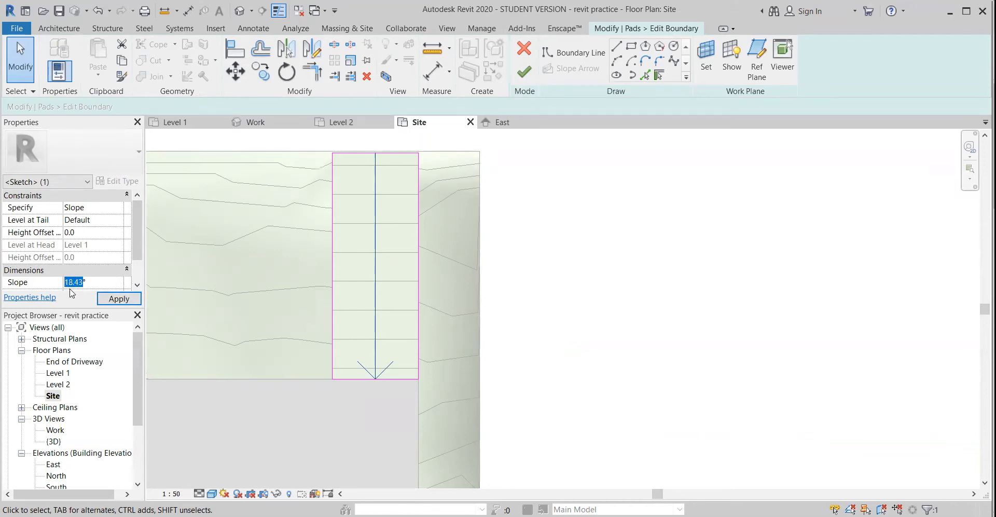
{"action": "left_click", "coordinate": [118, 302]}
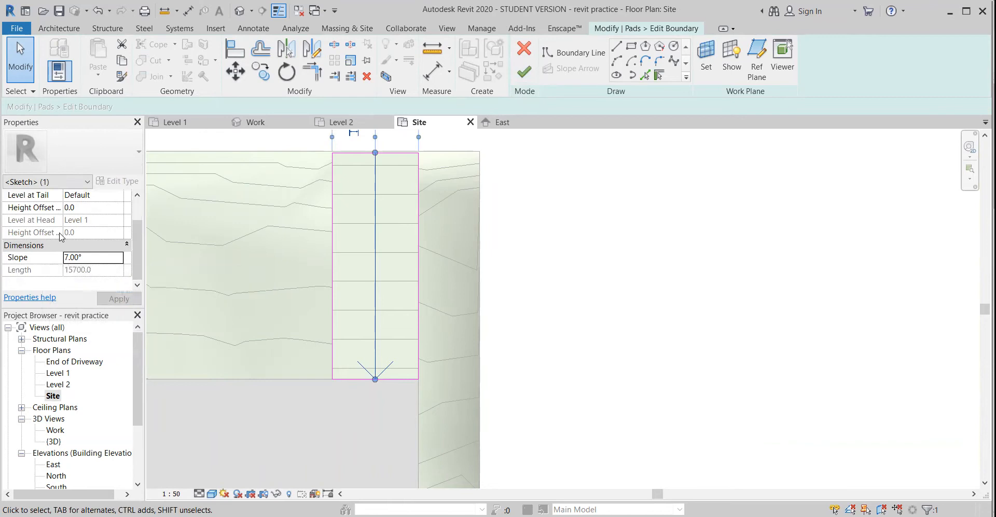
{"action": "left_click", "coordinate": [524, 71]}
In the East elevation, nudge the driveway pad down to a height offset of -1920 mm, bringing its upper end to the house pad
{"action": "double_click", "coordinate": [55, 431]}
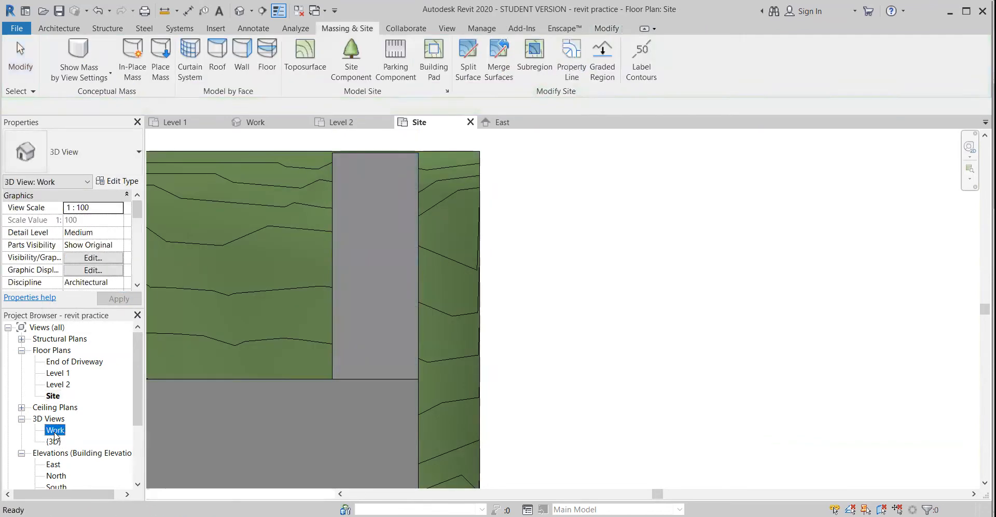
{"action": "scroll", "coordinate": [465, 416], "scroll_direction": "up", "scroll_amount": 4}
{"action": "scroll", "coordinate": [465, 411], "scroll_direction": "down", "scroll_amount": 3}
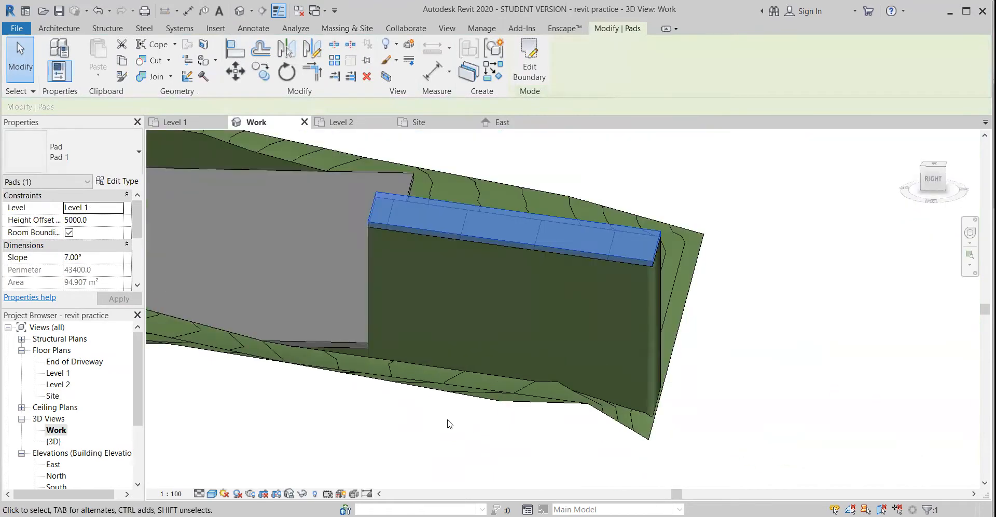
{"action": "scroll", "coordinate": [118, 483], "scroll_direction": "down", "scroll_amount": 1}
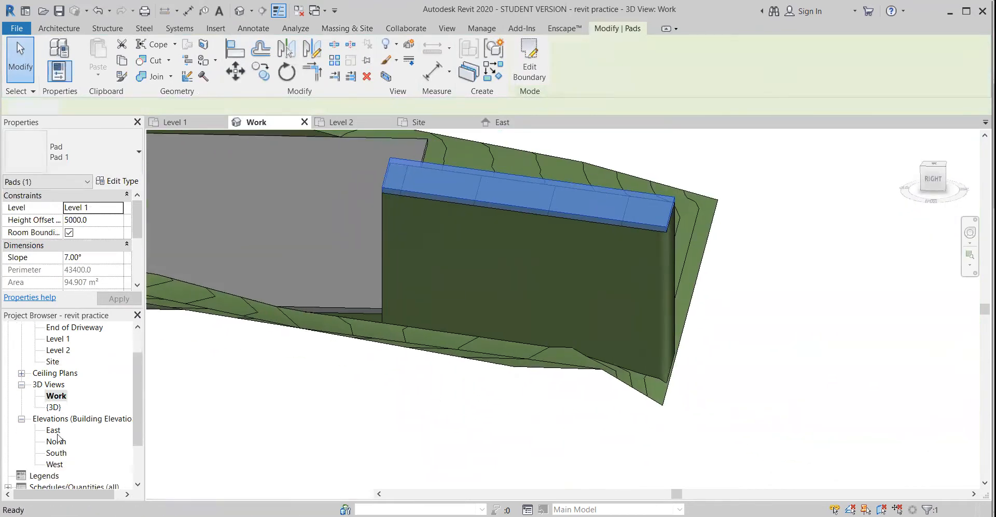
{"action": "double_click", "coordinate": [54, 430]}
{"action": "middle_click_drag", "start_coordinate": [432, 396], "coordinate": [340, 380]}
{"action": "scroll", "coordinate": [340, 381], "scroll_direction": "up", "scroll_amount": 2}
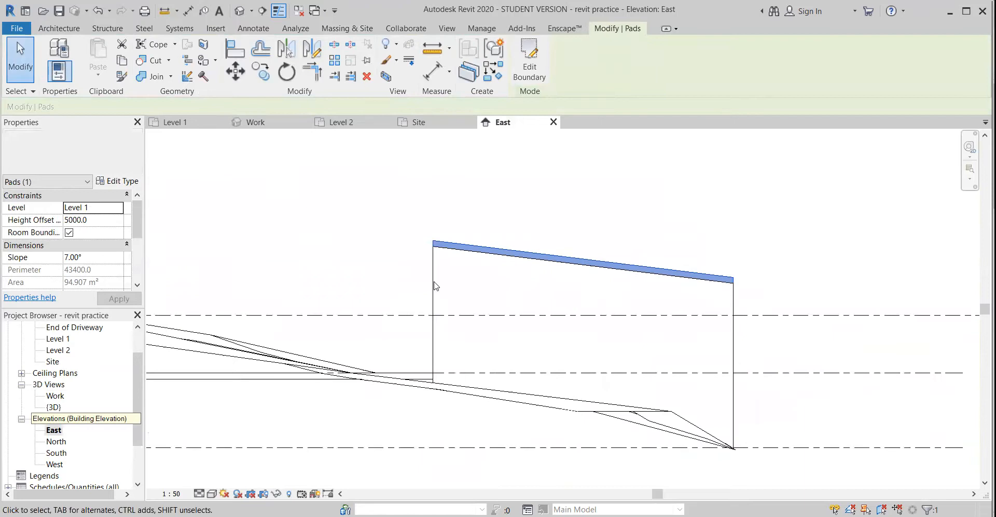
{"action": "left_click_drag", "start_coordinate": [462, 249], "coordinate": [467, 253]}
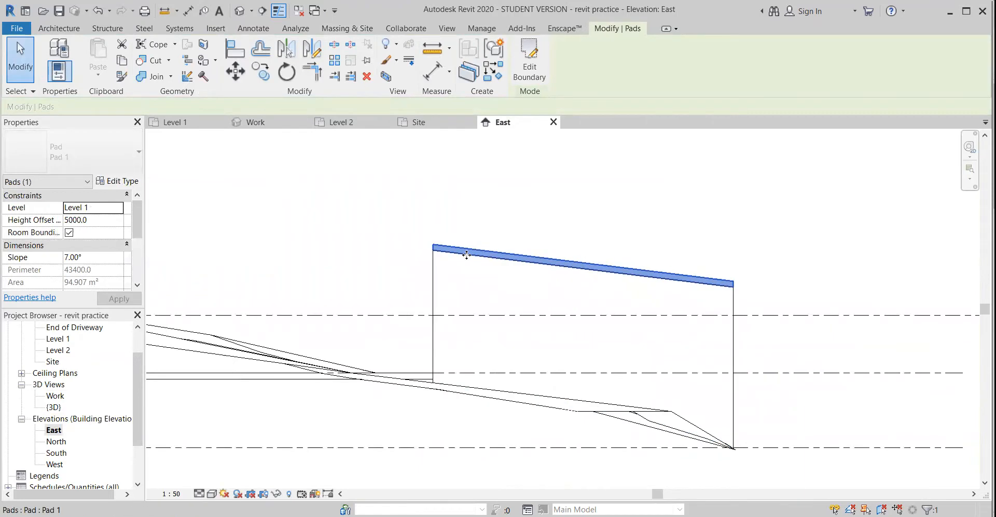
{"action": "key", "text": "Down"}
{"action": "key", "text": "Down"}
{"action": "key", "text": "Down"}
{"action": "key", "text": "Down"}
{"action": "key", "text": "Down"}
{"action": "key", "text": "Down"}
{"action": "key", "text": "Down"}
{"action": "key", "text": "Down"}
{"action": "key", "text": "Down"}
{"action": "key", "text": "Down"}
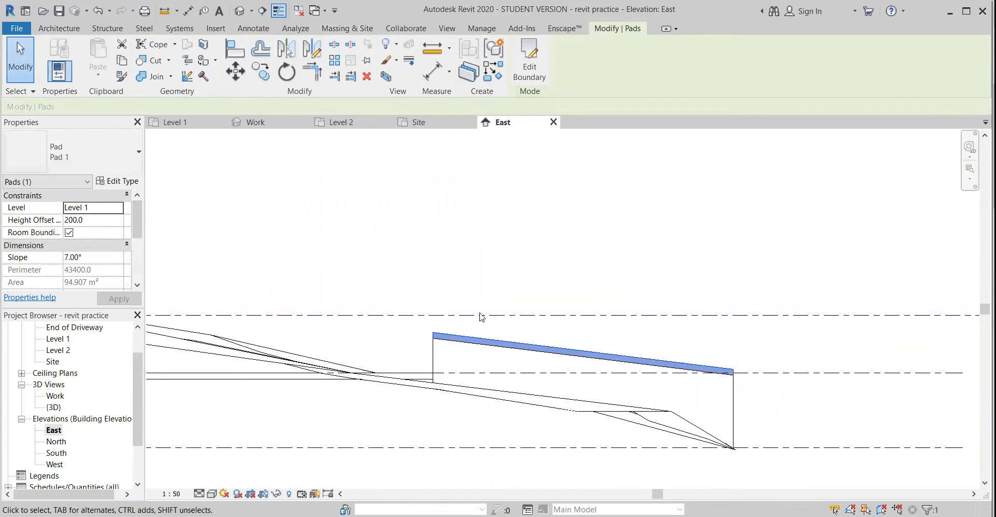
{"action": "scroll", "coordinate": [421, 361], "scroll_direction": "up", "scroll_amount": 8}
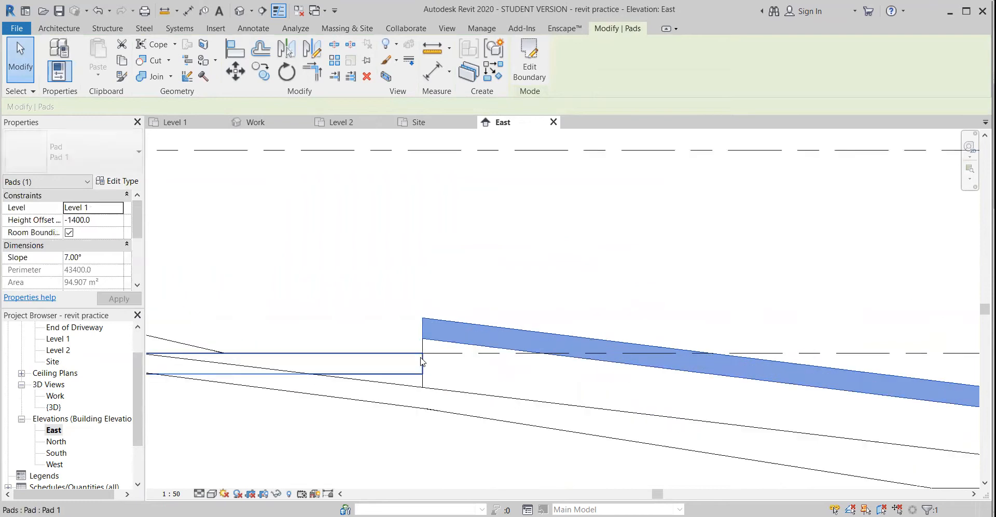
{"action": "key", "text": "Down"}
{"action": "key", "text": "Down"}
{"action": "key", "text": "Down"}
{"action": "key", "text": "Down"}
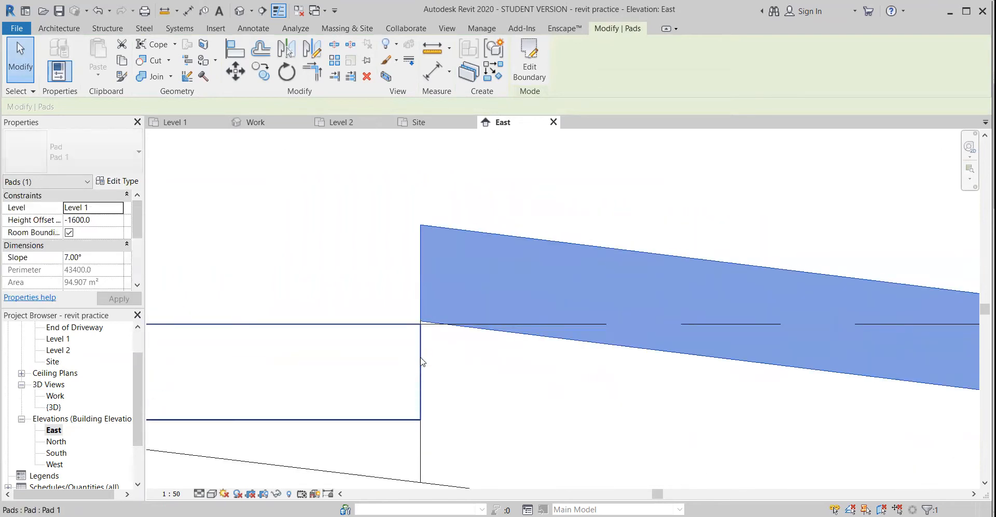
{"action": "key", "text": "Down"}
{"action": "key", "text": "Down"}
{"action": "key", "text": "Down"}
{"action": "key", "text": "Down"}
{"action": "key", "text": "Down"}
{"action": "key", "text": "Down"}
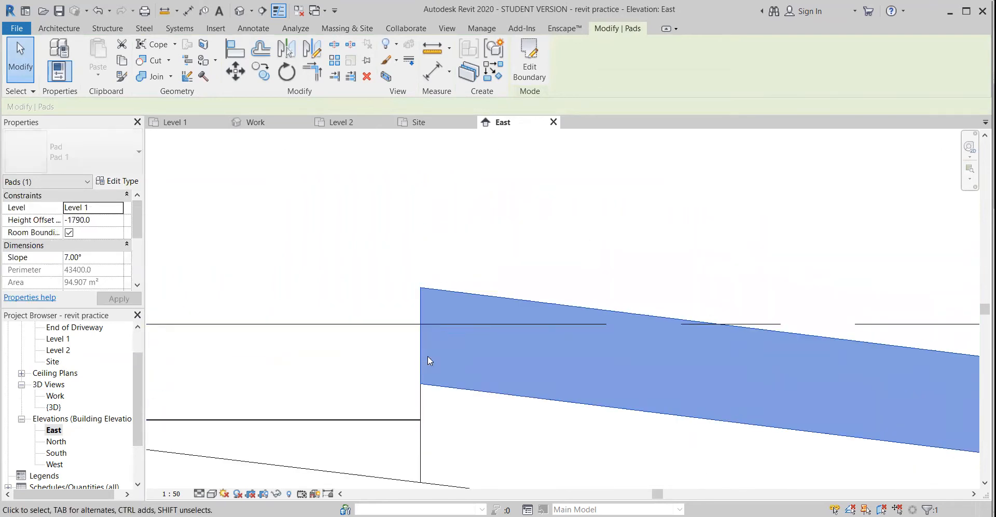
{"action": "key", "text": "Down"}
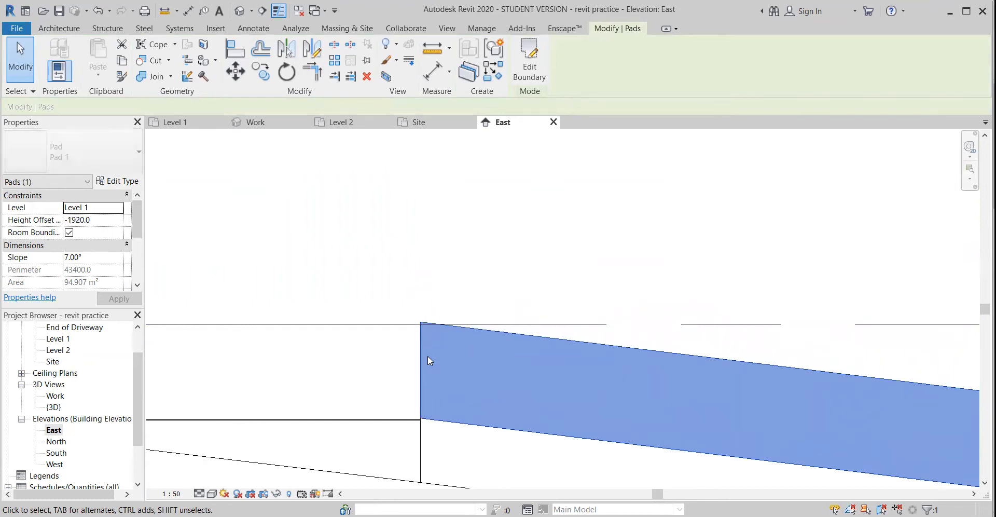
Fine-tune the driveway pad's height offset to -1927.5 mm so its top corner meets the Level 1 line
{"action": "scroll", "coordinate": [427, 356], "scroll_direction": "up", "scroll_amount": 3}
{"action": "key", "text": "Down"}
{"action": "key", "text": "Down"}
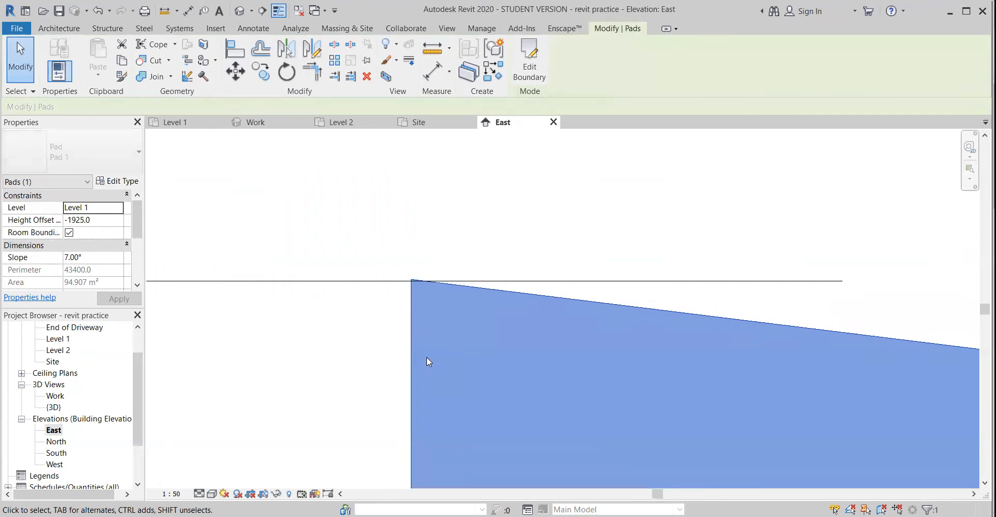
{"action": "scroll", "coordinate": [427, 356], "scroll_direction": "up", "scroll_amount": 1}
{"action": "key", "text": "Up"}
{"action": "scroll", "coordinate": [443, 218], "scroll_direction": "down", "scroll_amount": 4}
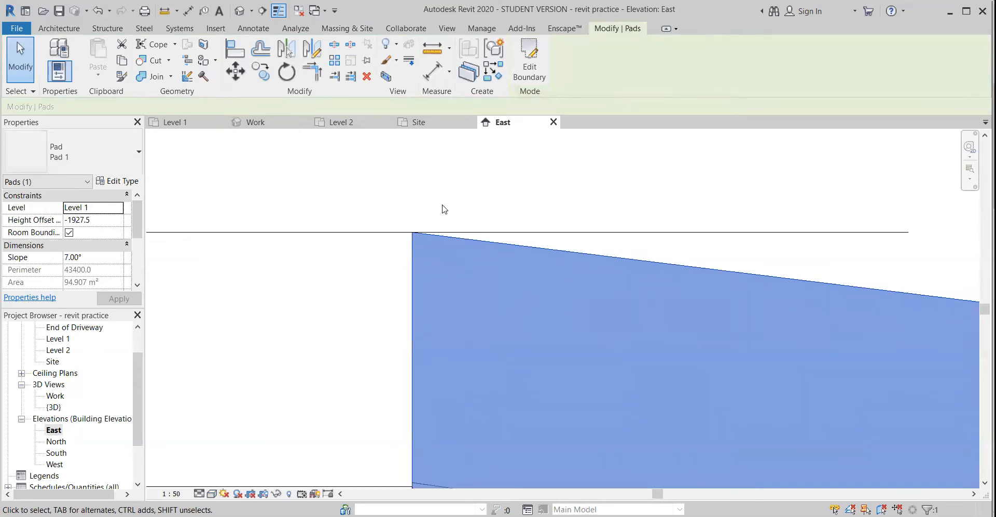
Examine the lowered driveway pad's junction with the house pad and its outer end at the terrain edge in the Work 3D view
{"action": "middle_click_drag", "start_coordinate": [498, 332], "coordinate": [387, 418]}
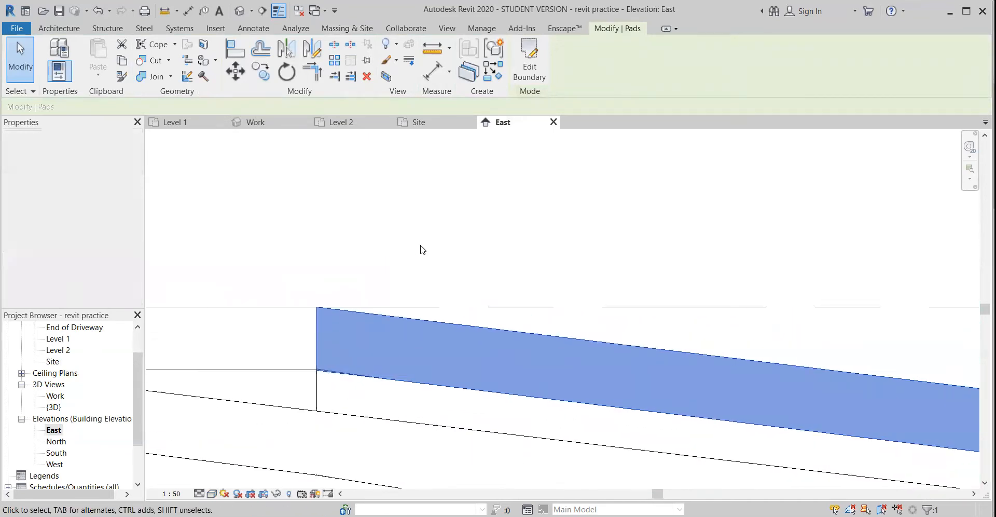
{"action": "left_click", "coordinate": [427, 232]}
{"action": "double_click", "coordinate": [54, 395]}
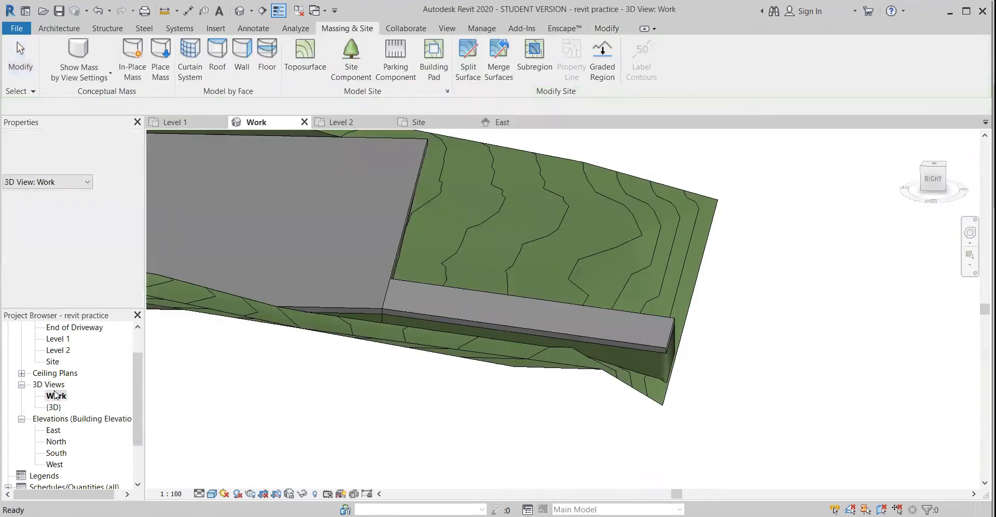
{"action": "middle_click_drag", "start_coordinate": [485, 362], "coordinate": [449, 425], "text": "shift"}
{"action": "middle_click_drag", "start_coordinate": [396, 410], "coordinate": [590, 452], "text": "shift"}
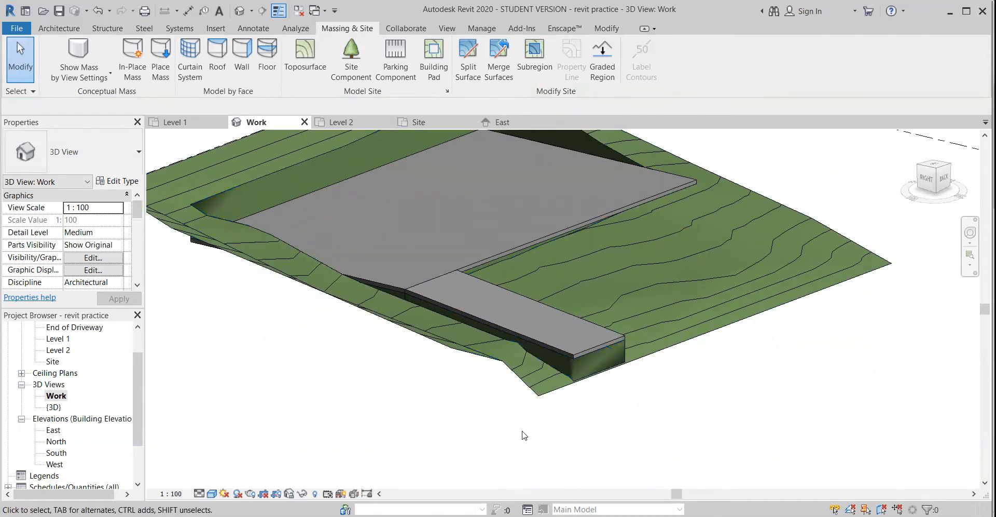
{"action": "middle_click_drag", "start_coordinate": [525, 435], "coordinate": [494, 446]}
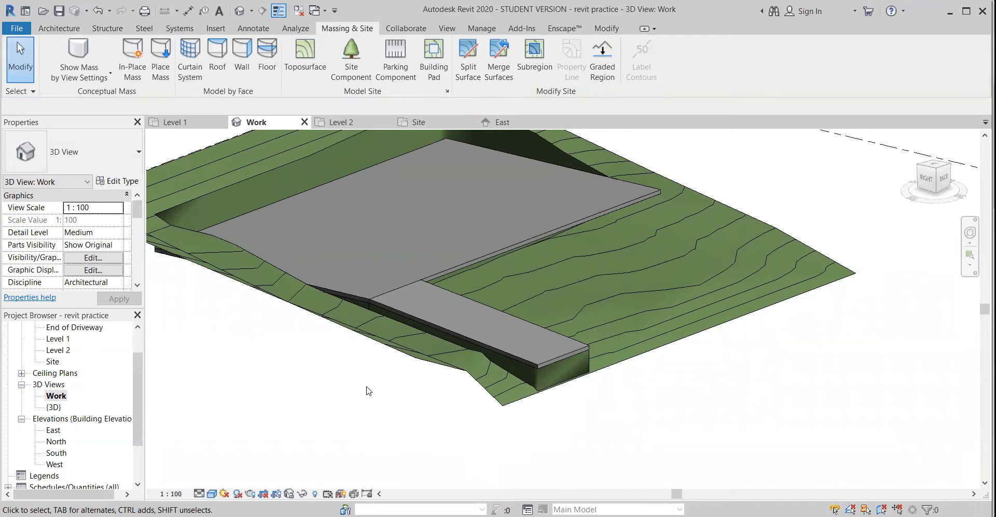
{"action": "middle_click_drag", "start_coordinate": [515, 444], "coordinate": [494, 463], "text": "shift"}
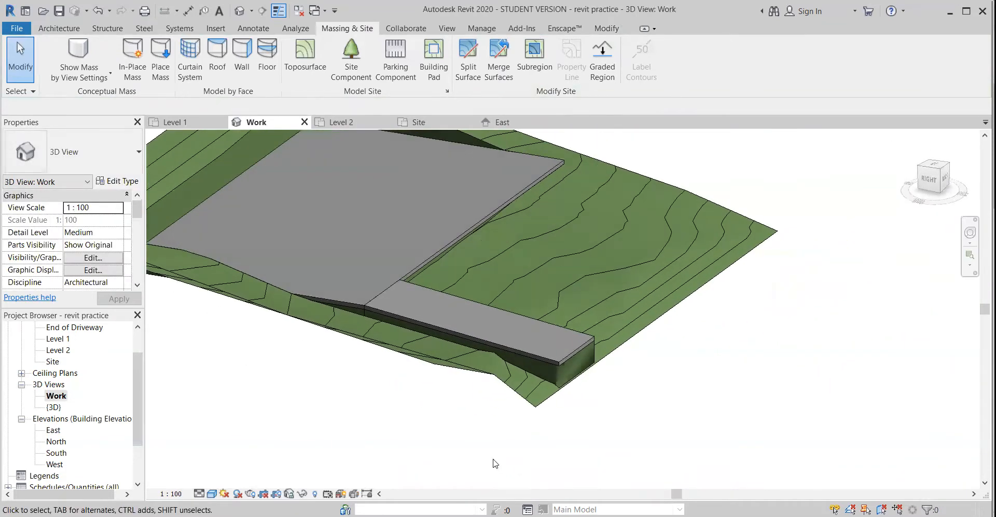
In the Site plan, create a rectangular subregion about 5830 mm by 15798 mm from the house pad's corner to the terrain edge
{"action": "double_click", "coordinate": [53, 363]}
{"action": "scroll", "coordinate": [269, 339], "scroll_direction": "down", "scroll_amount": 4}
{"action": "middle_click_drag", "start_coordinate": [316, 351], "coordinate": [512, 350]}
{"action": "scroll", "coordinate": [474, 356], "scroll_direction": "up", "scroll_amount": 2}
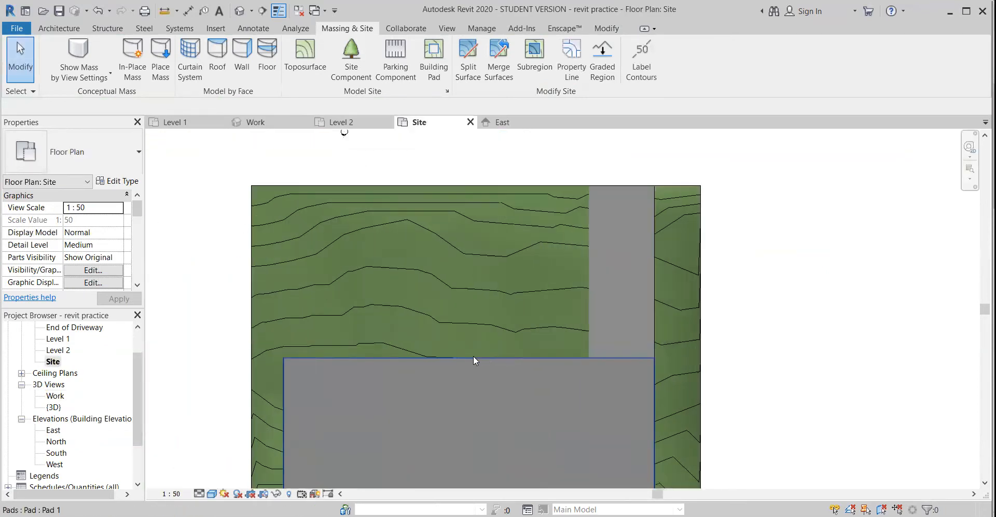
{"action": "left_click", "coordinate": [535, 54]}
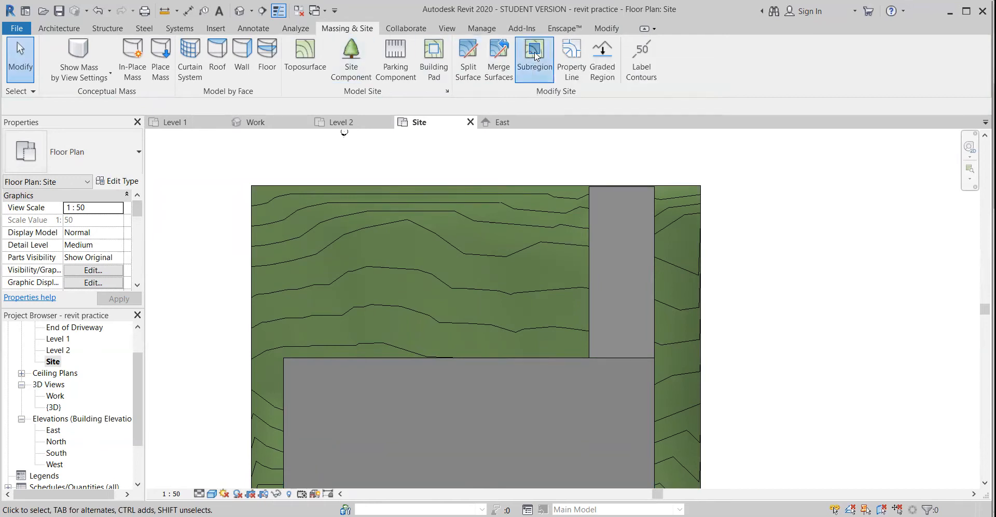
{"action": "left_click", "coordinate": [562, 47]}
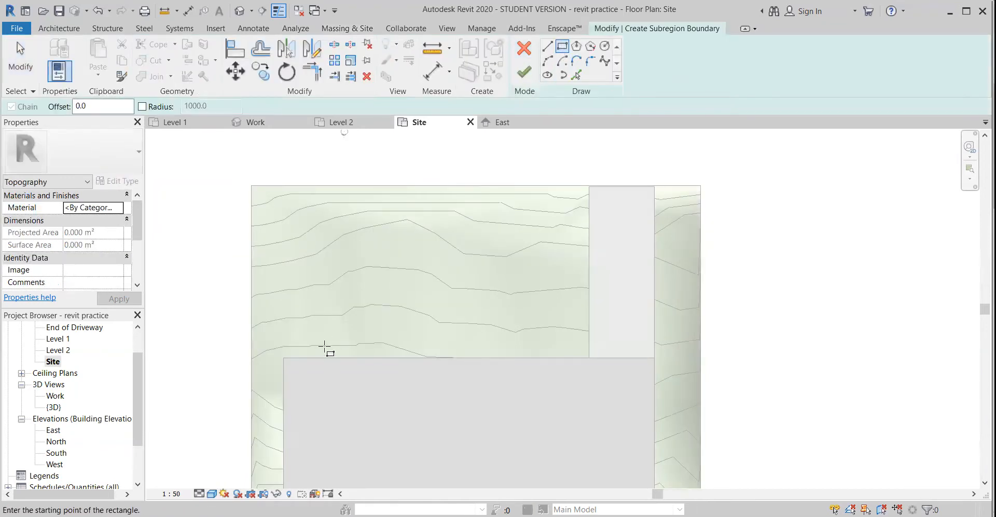
{"action": "scroll", "coordinate": [301, 355], "scroll_direction": "up", "scroll_amount": 4}
{"action": "left_click", "coordinate": [262, 360]}
{"action": "scroll", "coordinate": [318, 245], "scroll_direction": "down", "scroll_amount": 3}
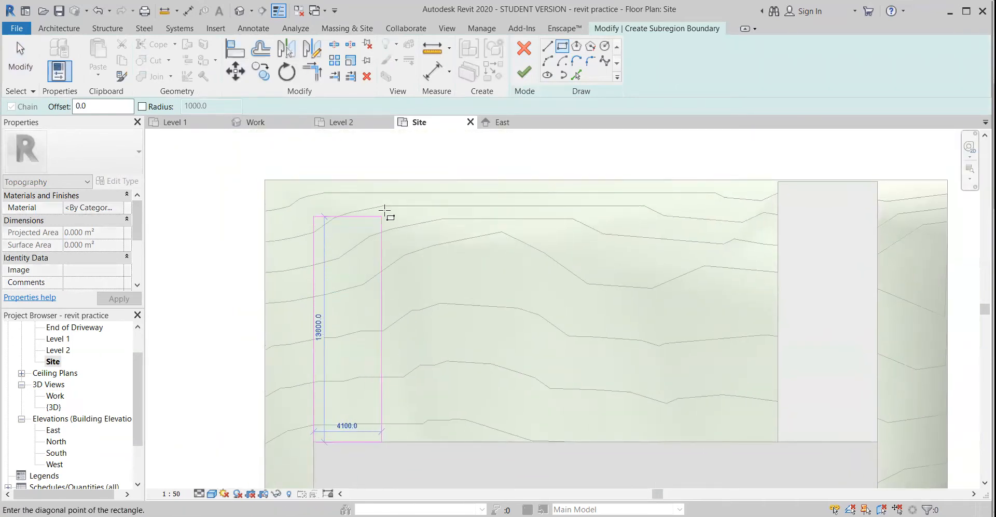
{"action": "left_click", "coordinate": [411, 180]}
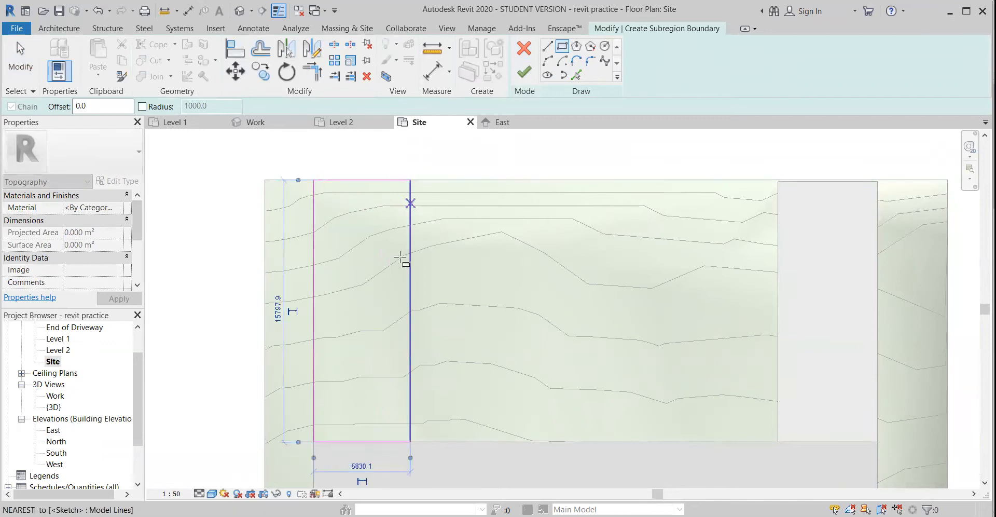
{"action": "key", "text": "Escape"}
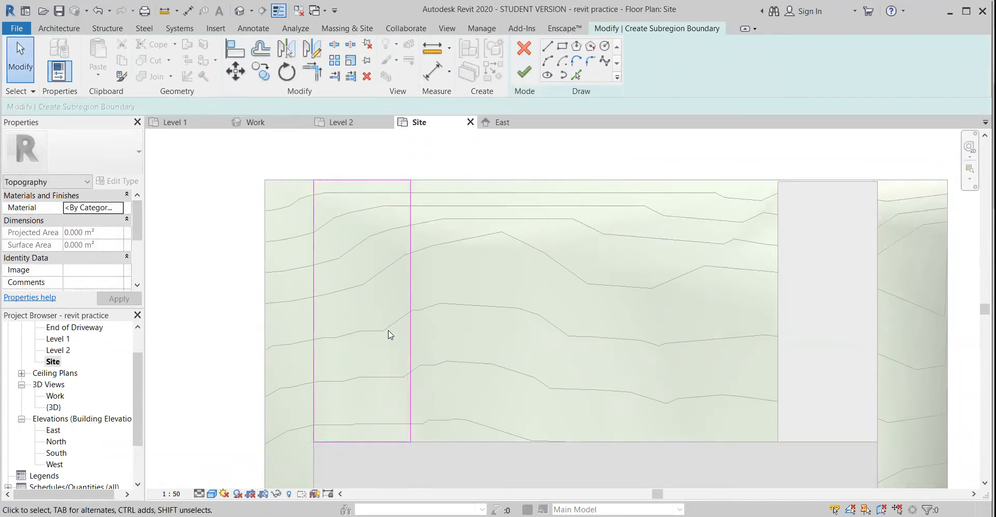
{"action": "left_click", "coordinate": [525, 75]}
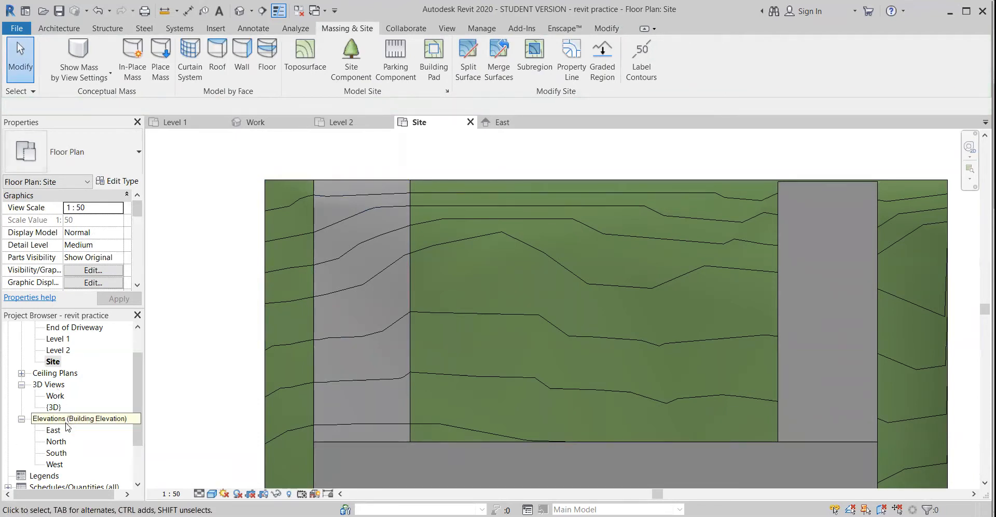
Examine the subregion's junction with the house pad in the Work 3D view
{"action": "double_click", "coordinate": [59, 398]}
{"action": "middle_click_drag", "start_coordinate": [337, 399], "coordinate": [378, 392], "text": "shift"}
{"action": "middle_click_drag", "start_coordinate": [351, 461], "coordinate": [423, 467], "text": "shift"}
{"action": "scroll", "coordinate": [614, 329], "scroll_direction": "up", "scroll_amount": 6}
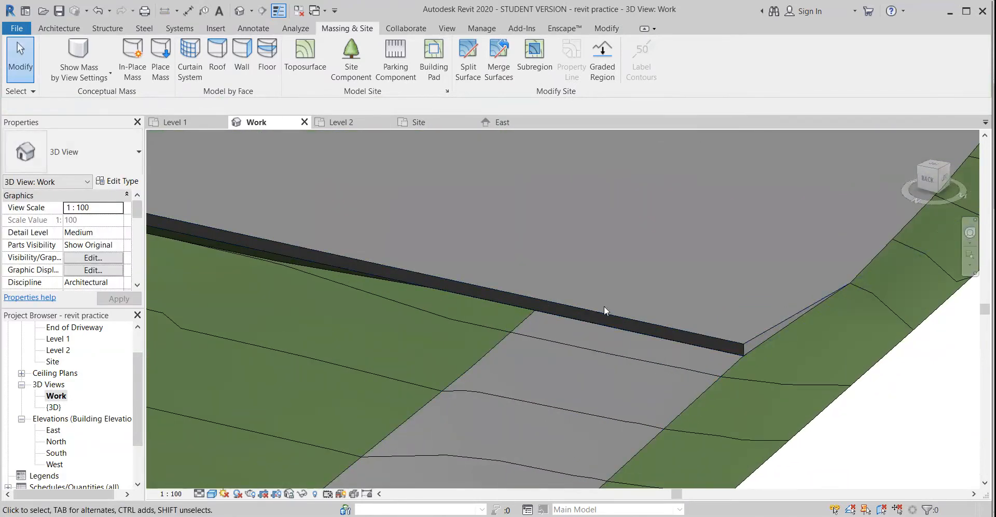
Check the elevation of Level 1 in the East elevation
{"action": "double_click", "coordinate": [54, 430]}
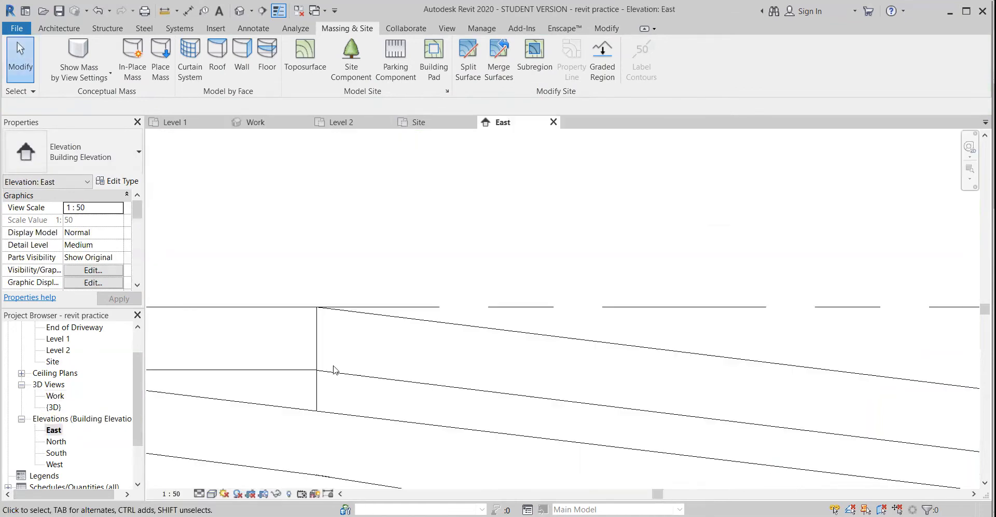
{"action": "scroll", "coordinate": [458, 358], "scroll_direction": "down", "scroll_amount": 6}
{"action": "middle_click_drag", "start_coordinate": [415, 379], "coordinate": [882, 349]}
{"action": "scroll", "coordinate": [485, 398], "scroll_direction": "down", "scroll_amount": 2}
{"action": "middle_click_drag", "start_coordinate": [377, 394], "coordinate": [743, 388]}
{"action": "scroll", "coordinate": [223, 341], "scroll_direction": "up", "scroll_amount": 5}
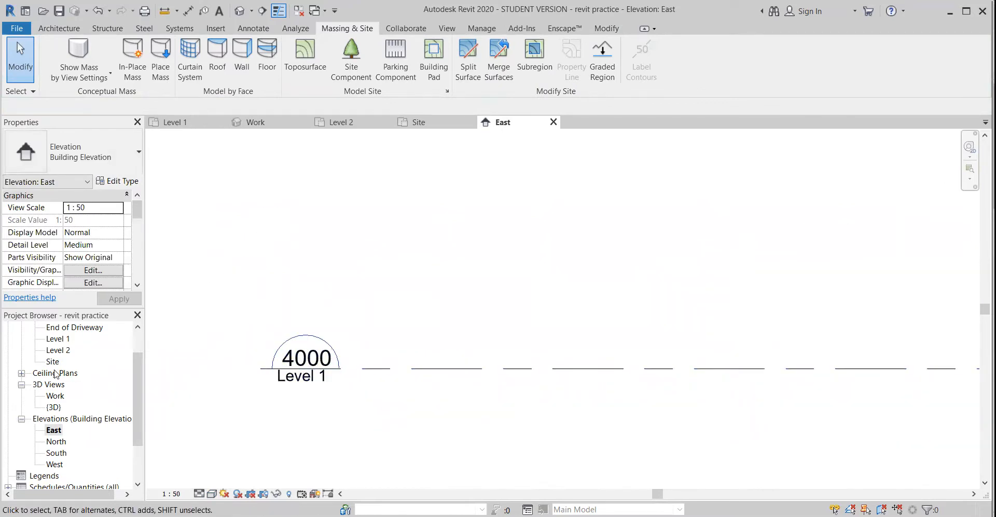
{"action": "scroll", "coordinate": [56, 374], "scroll_direction": "up", "scroll_amount": 1}
{"action": "scroll", "coordinate": [67, 430], "scroll_direction": "down", "scroll_amount": 1}
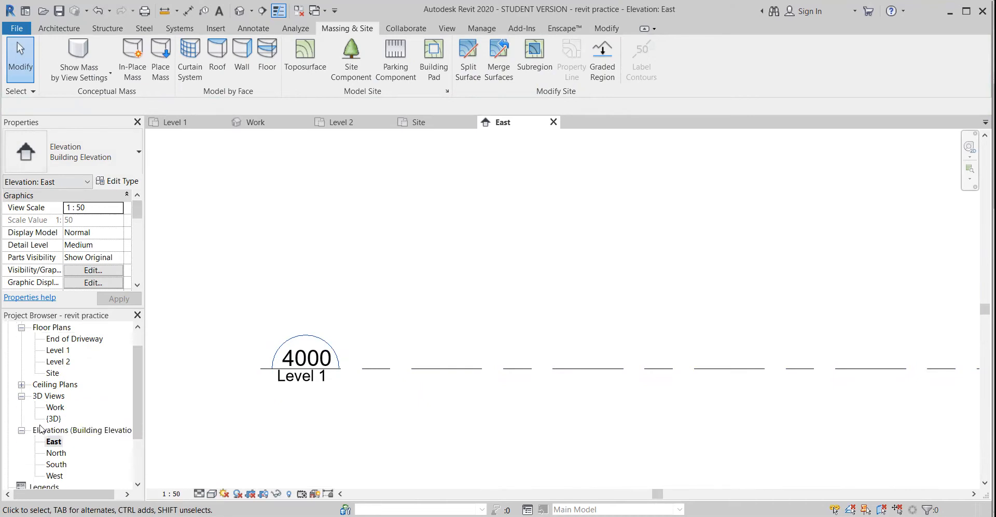
{"action": "scroll", "coordinate": [61, 356], "scroll_direction": "up", "scroll_amount": 1}
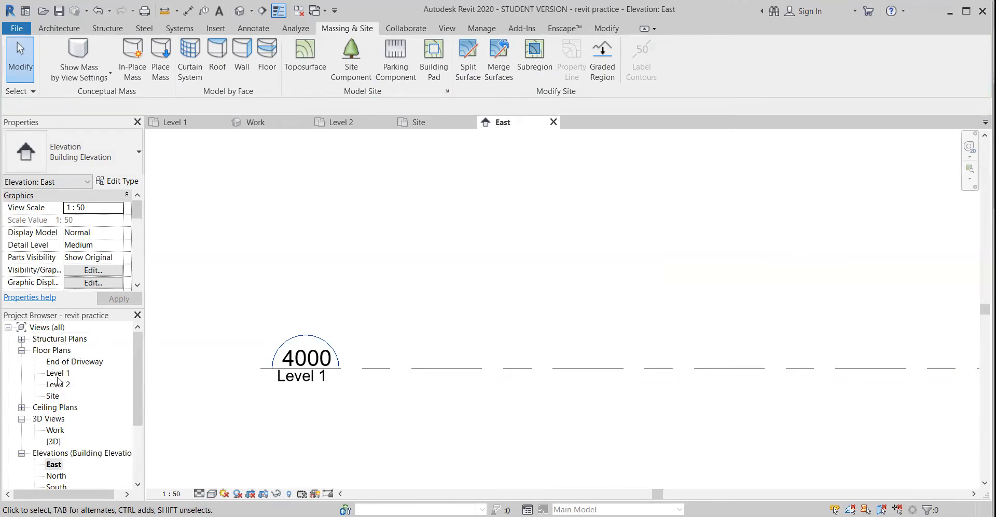
In the Site plan, edit the toposurface and delete its points along the house pad's edge at the subregion's end
{"action": "double_click", "coordinate": [56, 396]}
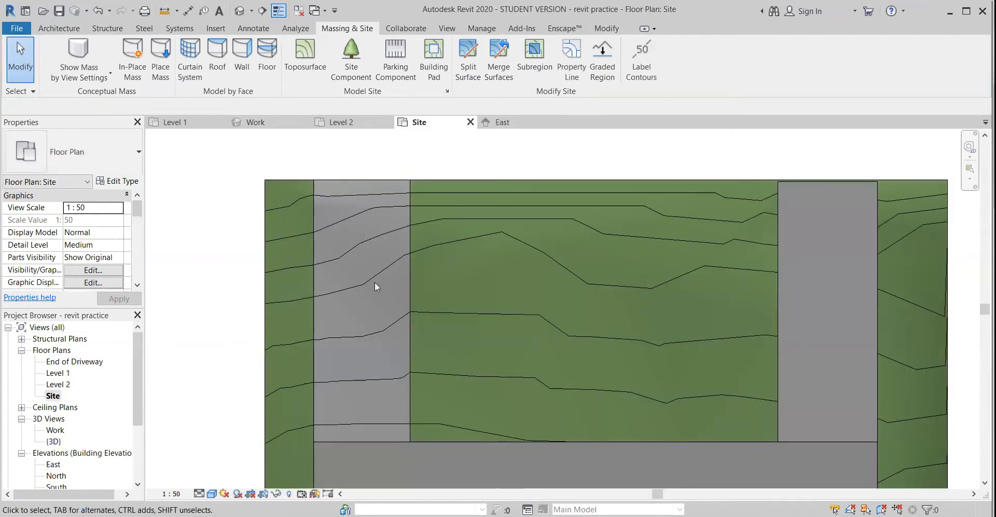
{"action": "left_click", "coordinate": [266, 213]}
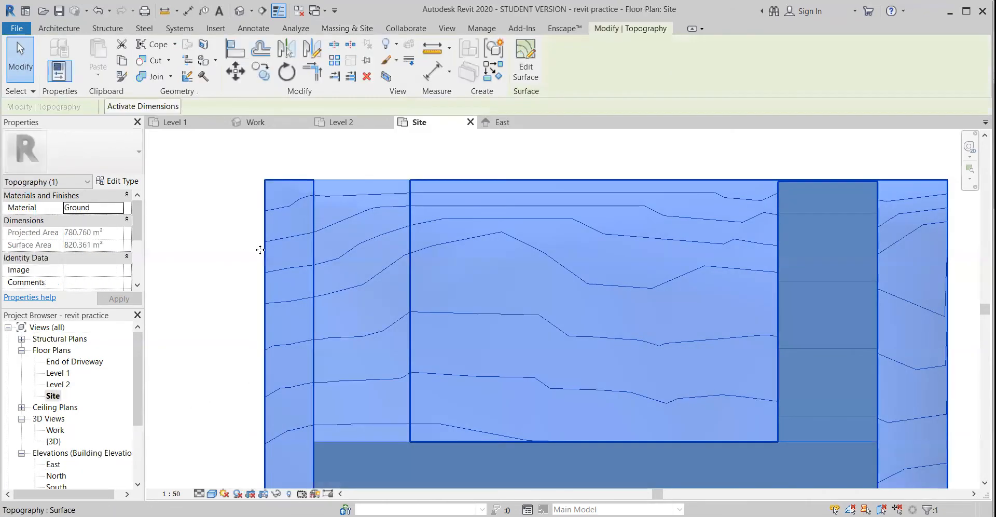
{"action": "left_click", "coordinate": [524, 65]}
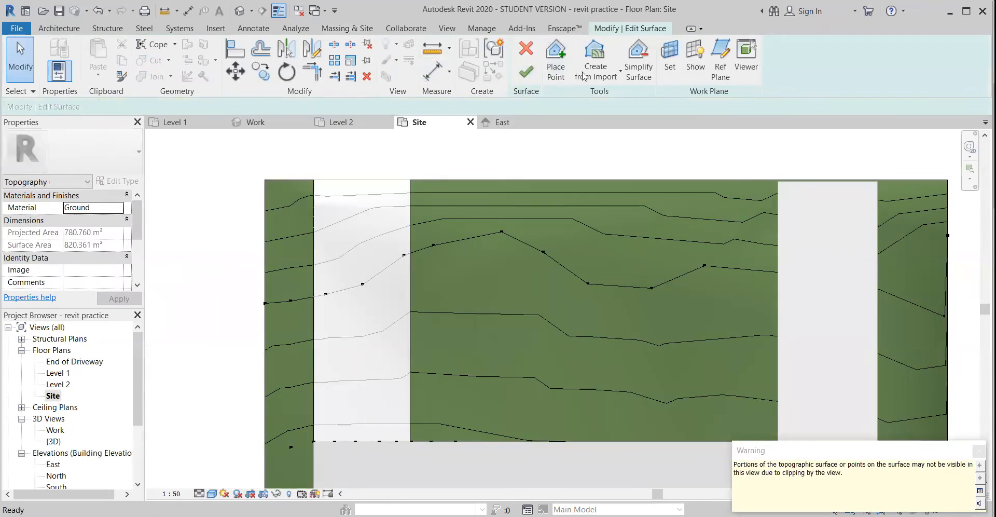
{"action": "left_click", "coordinate": [556, 62]}
{"action": "scroll", "coordinate": [443, 314], "scroll_direction": "up", "scroll_amount": 1}
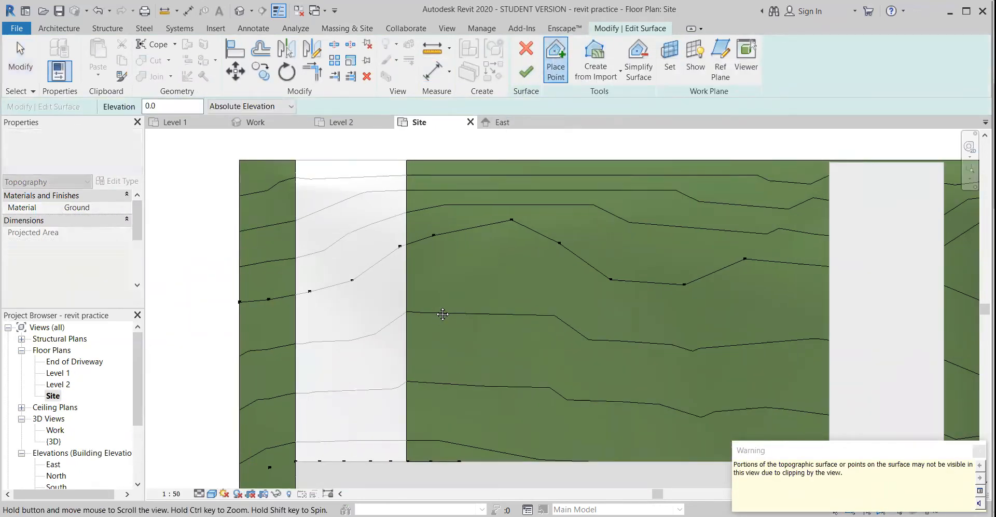
{"action": "middle_click_drag", "start_coordinate": [443, 314], "coordinate": [479, 237]}
{"action": "key", "text": "Escape"}
{"action": "left_click_drag", "start_coordinate": [510, 398], "coordinate": [335, 373]}
{"action": "key", "text": "Delete"}
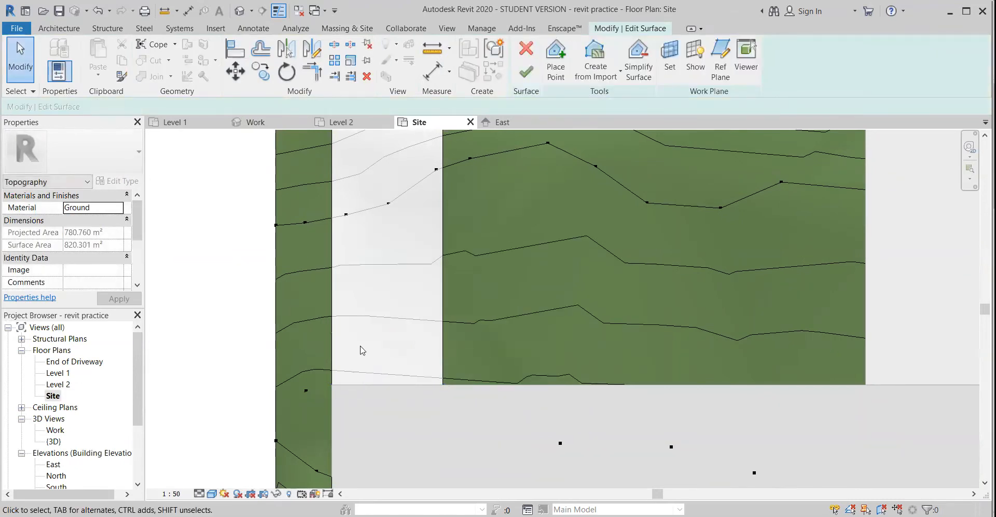
Place five surface points at absolute elevation 4000 along the house pad's edge across the subregion's end, and finish the surface
{"action": "left_click", "coordinate": [556, 58]}
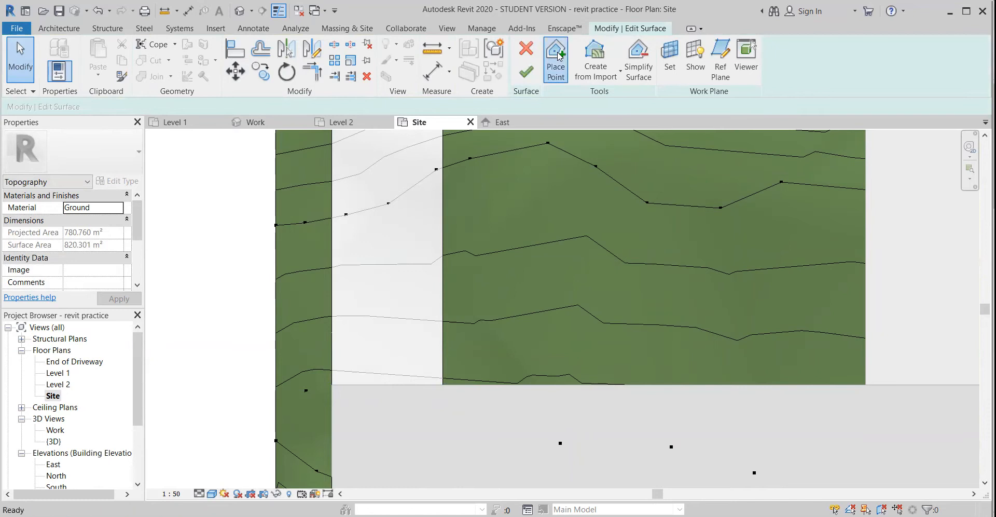
{"action": "type", "text": "4000.0"}
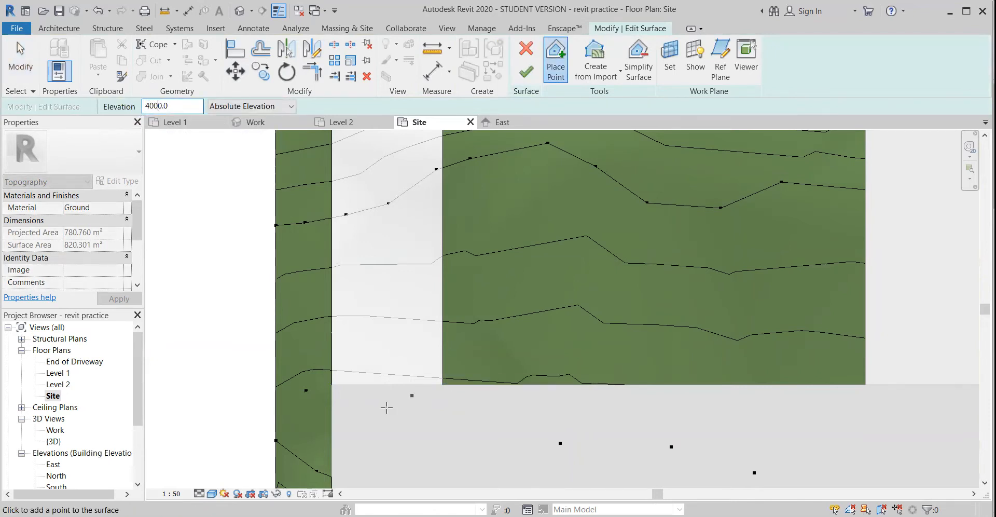
{"action": "left_click", "coordinate": [332, 385]}
{"action": "left_click", "coordinate": [361, 385]}
{"action": "left_click", "coordinate": [401, 385]}
{"action": "left_click", "coordinate": [435, 385]}
{"action": "left_click", "coordinate": [474, 384]}
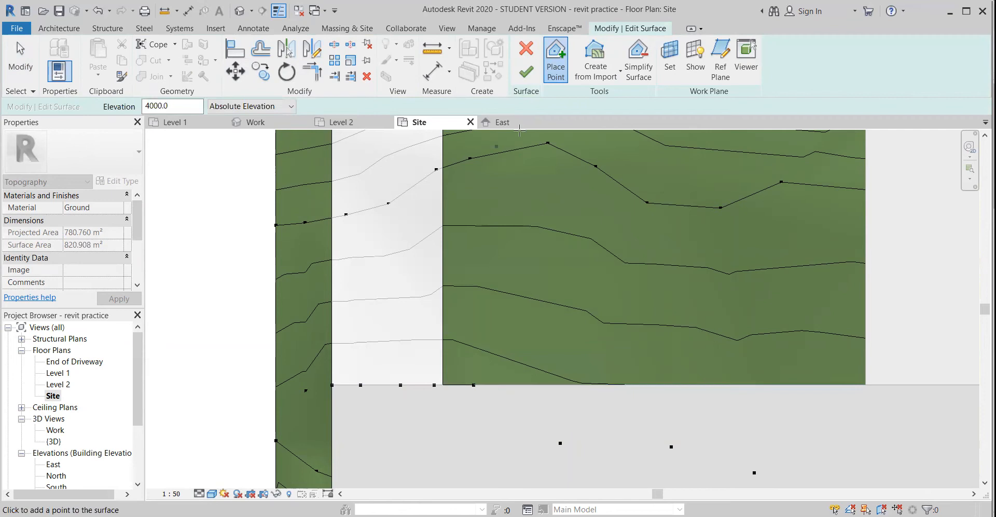
{"action": "left_click", "coordinate": [526, 72]}
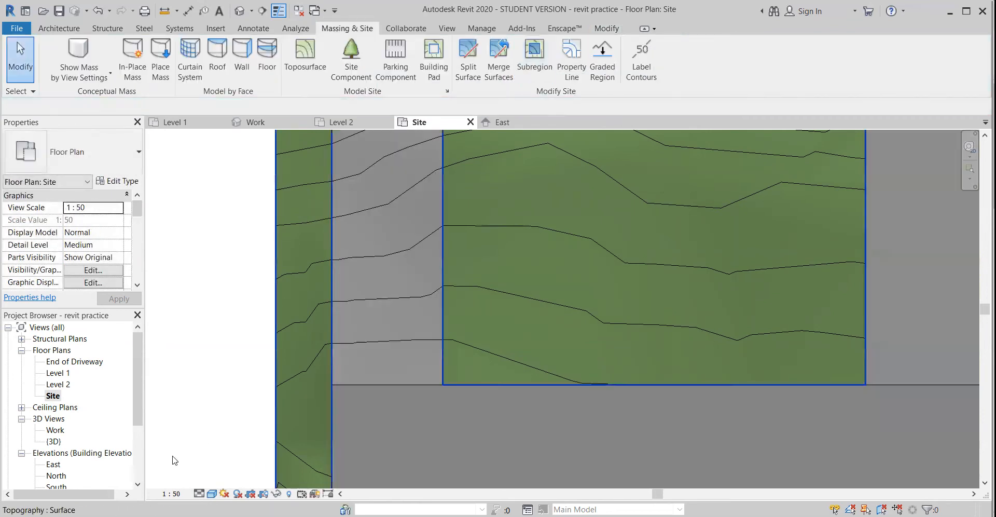
Examine the regraded subregion driveway against the house pad and the sloped pad driveway in the Work 3D view
{"action": "double_click", "coordinate": [55, 430]}
{"action": "middle_click_drag", "start_coordinate": [360, 372], "coordinate": [539, 473], "text": "shift"}
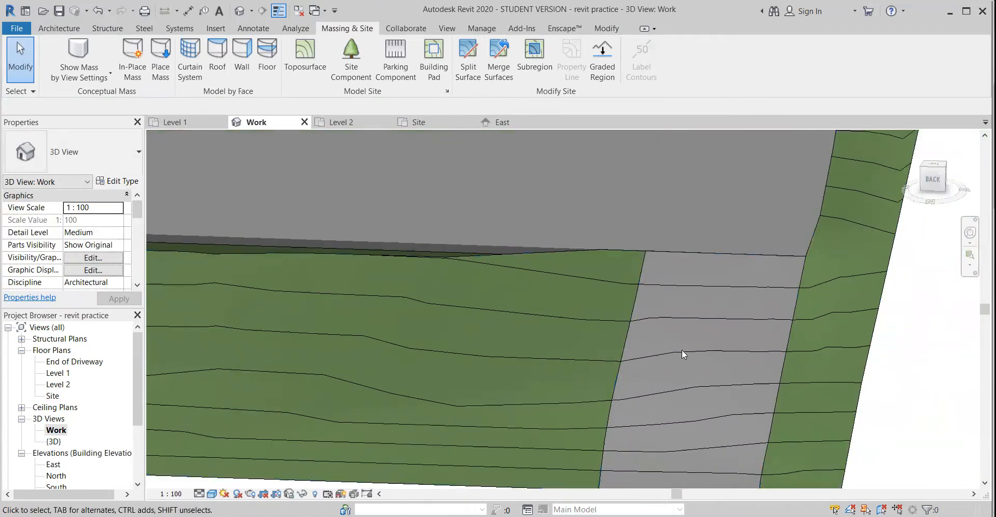
{"action": "left_click", "coordinate": [632, 333]}
{"action": "scroll", "coordinate": [594, 355], "scroll_direction": "down", "scroll_amount": 2}
{"action": "middle_click_drag", "start_coordinate": [332, 405], "coordinate": [453, 438]}
{"action": "middle_click_drag", "start_coordinate": [378, 425], "coordinate": [362, 397], "text": "shift"}
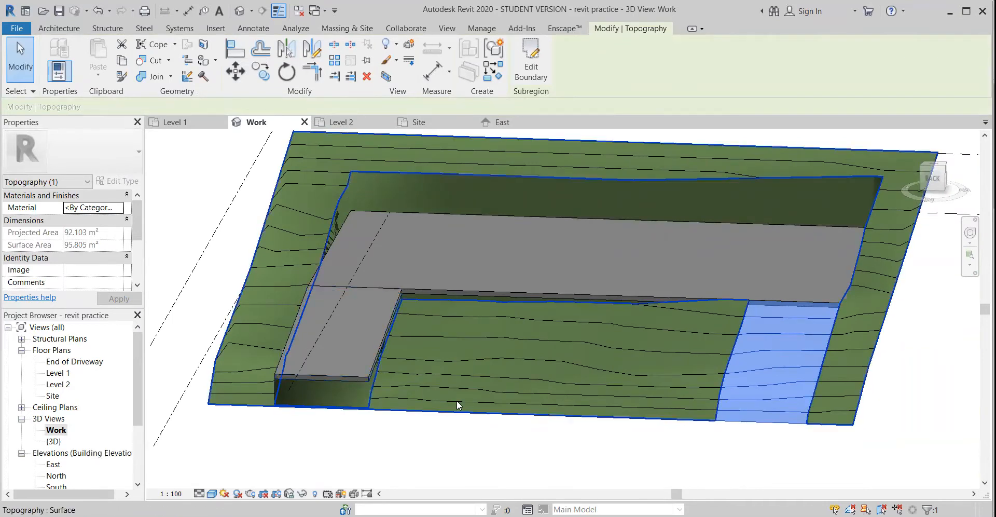
{"action": "middle_click_drag", "start_coordinate": [462, 429], "coordinate": [473, 398], "text": "shift"}
{"action": "left_click", "coordinate": [519, 435]}
{"action": "middle_click_drag", "start_coordinate": [534, 428], "coordinate": [407, 469], "text": "shift"}
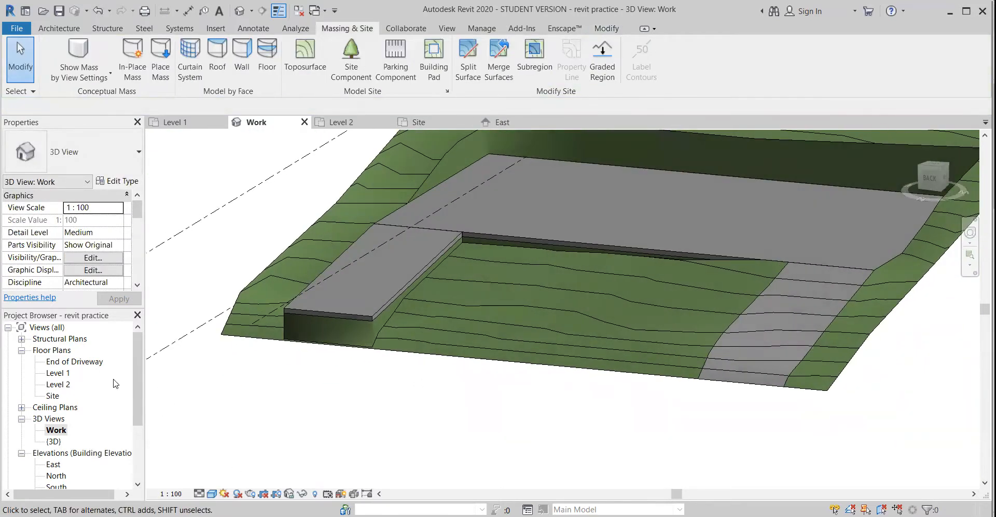
In the Level 1 plan, sketch a 20000 mm by 12000 mm rectangular floor boundary on the house pad, using type 100C_150Hardfill
{"action": "double_click", "coordinate": [55, 373]}
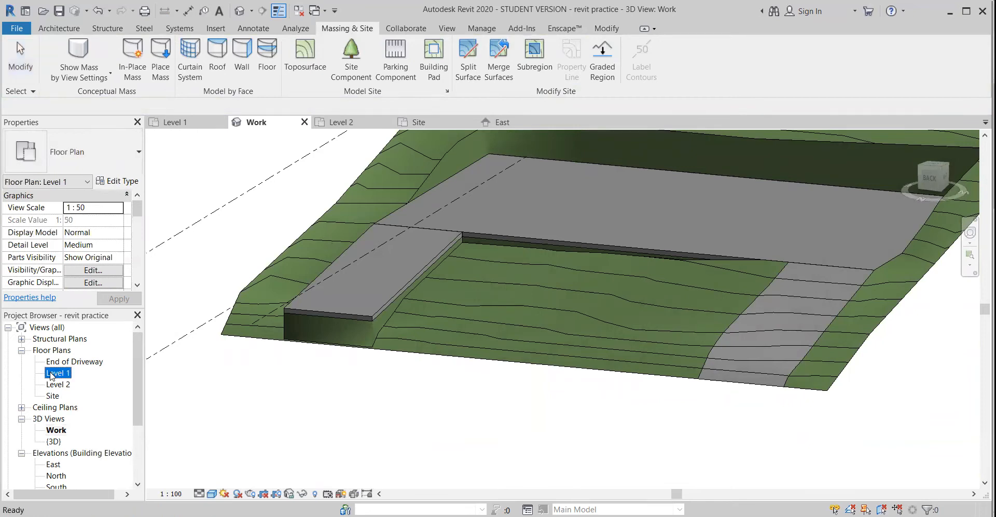
{"action": "scroll", "coordinate": [298, 398], "scroll_direction": "down", "scroll_amount": 2}
{"action": "middle_click_drag", "start_coordinate": [298, 398], "coordinate": [378, 262]}
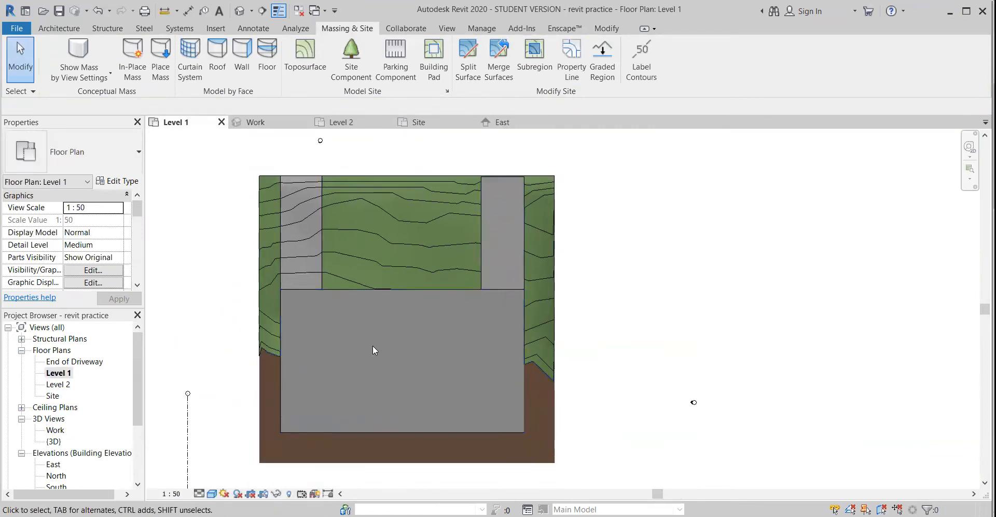
{"action": "scroll", "coordinate": [374, 346], "scroll_direction": "up", "scroll_amount": 3}
{"action": "middle_click_drag", "start_coordinate": [384, 371], "coordinate": [445, 380]}
{"action": "scroll", "coordinate": [421, 319], "scroll_direction": "down", "scroll_amount": 1}
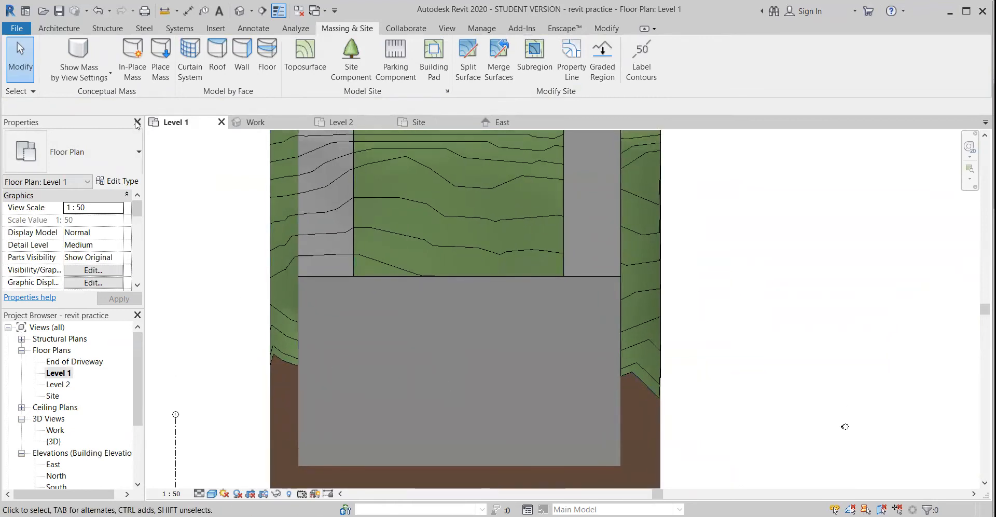
{"action": "left_click", "coordinate": [58, 28]}
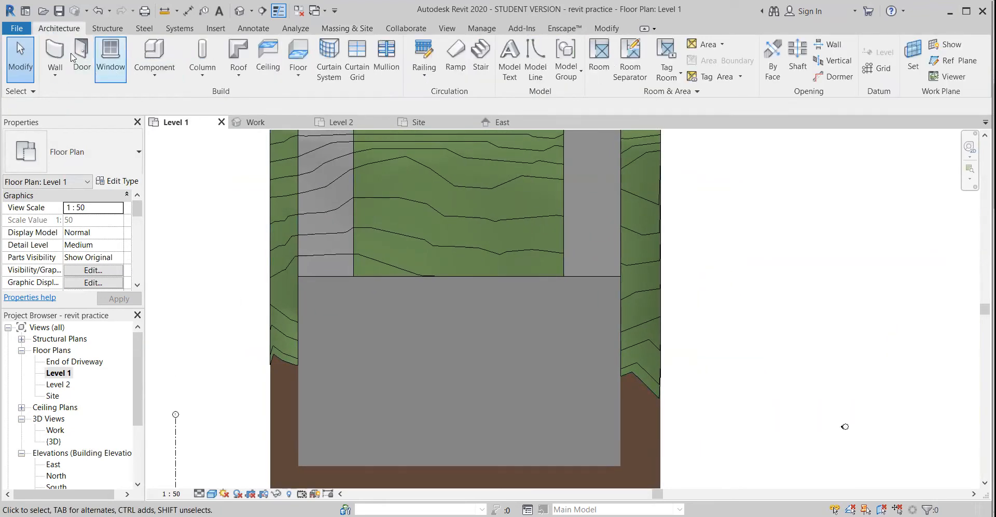
{"action": "left_click", "coordinate": [300, 52]}
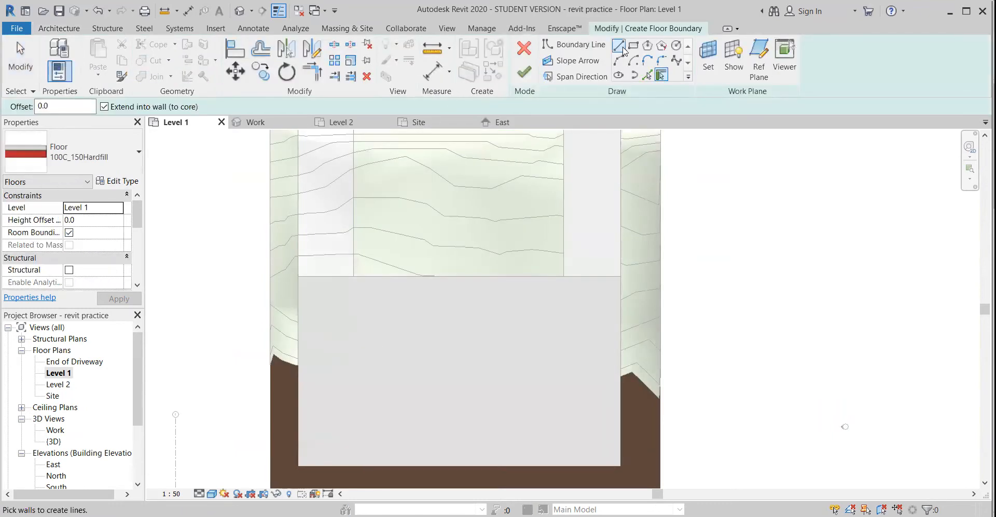
{"action": "middle_click_drag", "start_coordinate": [455, 347], "coordinate": [452, 311]}
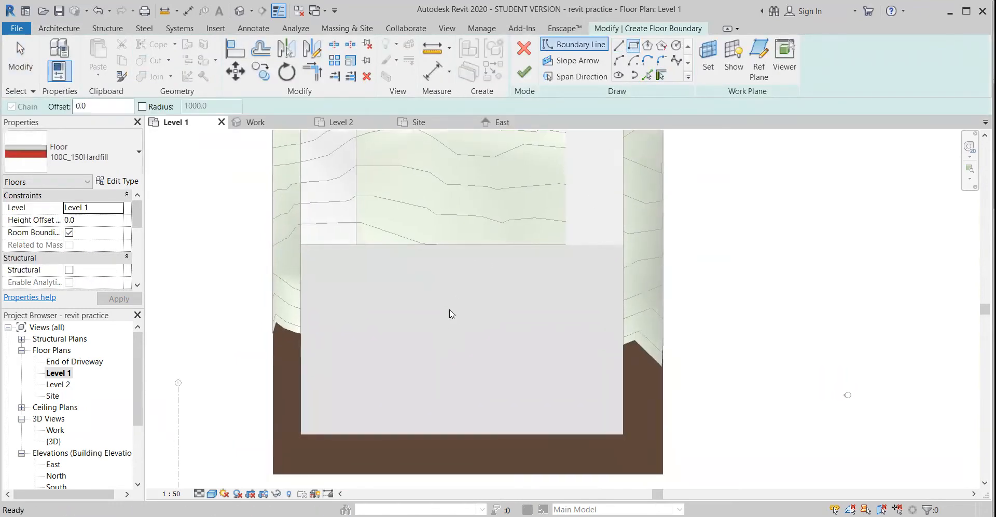
{"action": "scroll", "coordinate": [360, 303], "scroll_direction": "down", "scroll_amount": 1}
{"action": "scroll", "coordinate": [357, 304], "scroll_direction": "up", "scroll_amount": 1}
{"action": "left_click", "coordinate": [352, 300]}
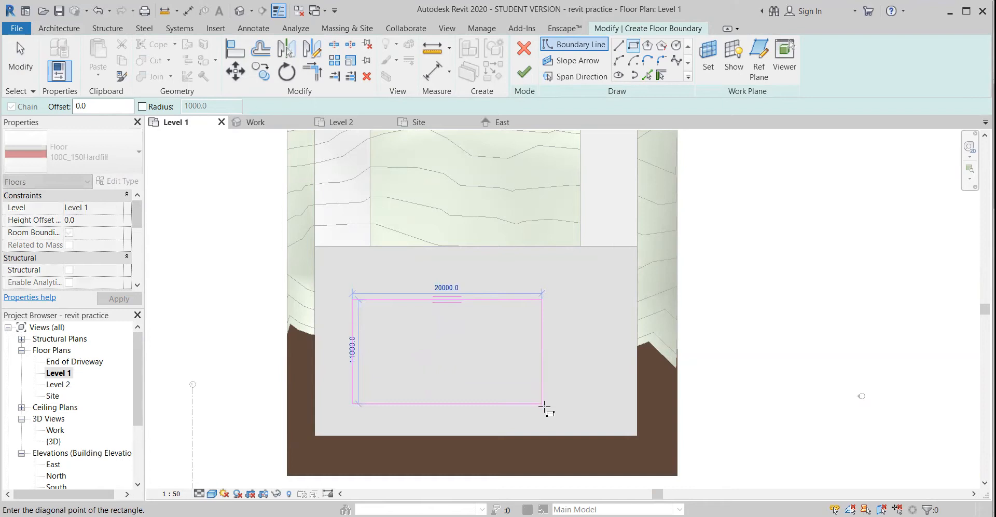
{"action": "left_click", "coordinate": [544, 410]}
{"action": "scroll", "coordinate": [518, 413], "scroll_direction": "up", "scroll_amount": 1}
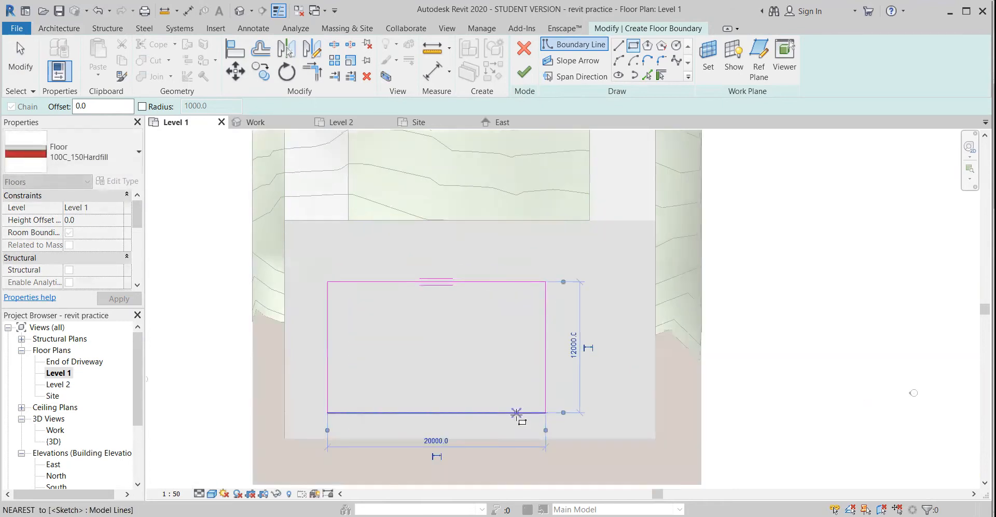
Nudge the whole floor boundary slightly up and to the right on the house pad, and finish the floor
{"action": "key", "text": "Escape"}
{"action": "left_click_drag", "start_coordinate": [561, 427], "coordinate": [313, 270]}
{"action": "key", "text": "Up"}
{"action": "key", "text": "Up"}
{"action": "key", "text": "Up"}
{"action": "key", "text": "Right"}
{"action": "key", "text": "Right"}
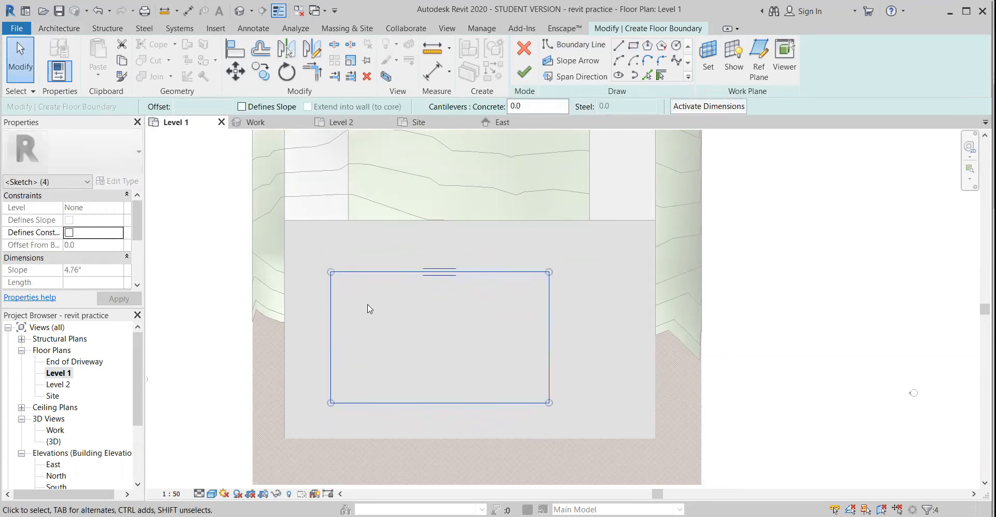
{"action": "key", "text": "Up"}
{"action": "key", "text": "Right"}
{"action": "key", "text": "Down"}
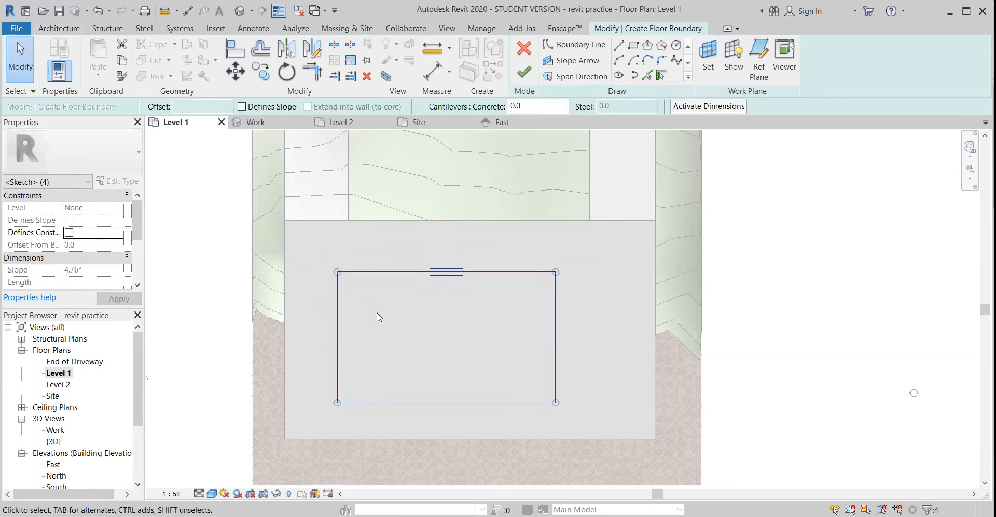
{"action": "left_click", "coordinate": [524, 72]}
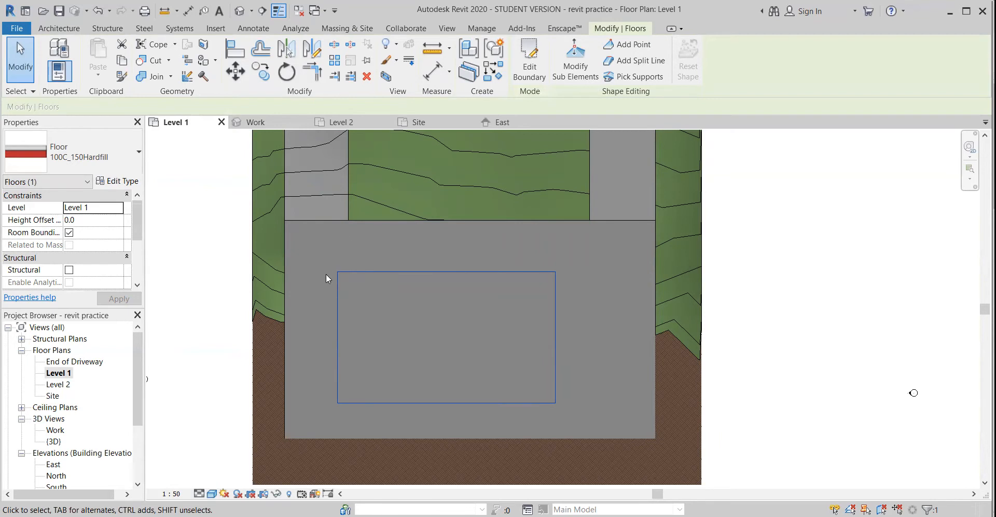
Place a building section in the Level 1 plan, running straight down through the terrain, house pad and floor
{"action": "scroll", "coordinate": [326, 273], "scroll_direction": "down", "scroll_amount": 3}
{"action": "key", "text": "Escape"}
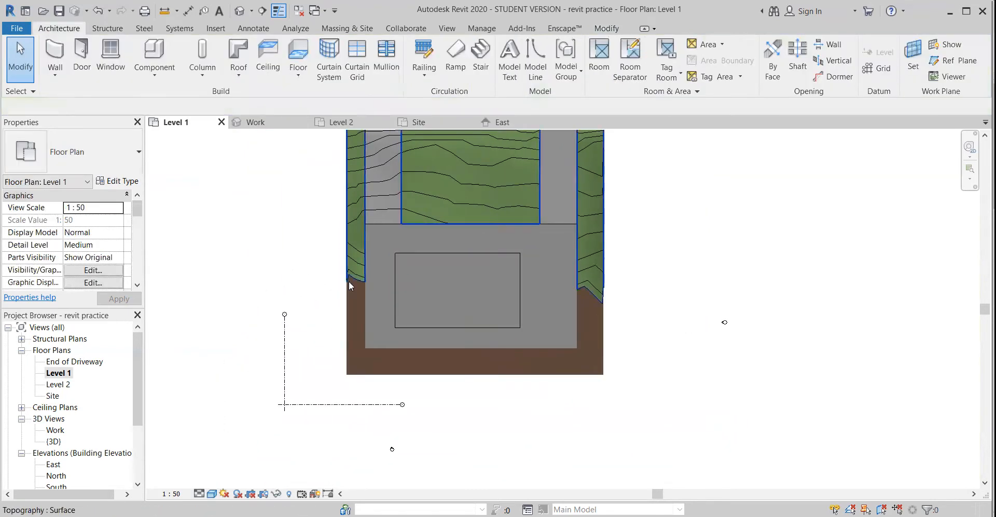
{"action": "scroll", "coordinate": [388, 312], "scroll_direction": "down", "scroll_amount": 1}
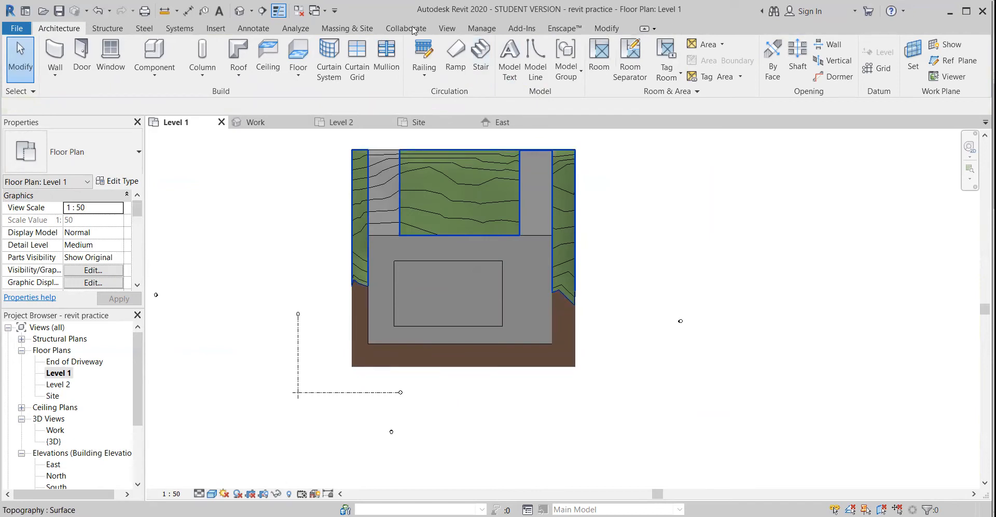
{"action": "left_click", "coordinate": [448, 29]}
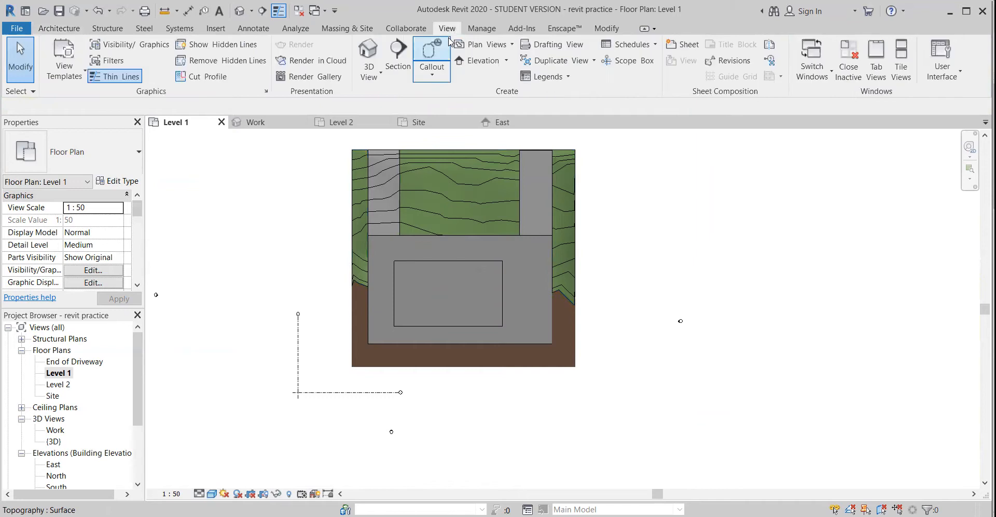
{"action": "left_click", "coordinate": [398, 54]}
{"action": "middle_click_drag", "start_coordinate": [499, 305], "coordinate": [504, 362]}
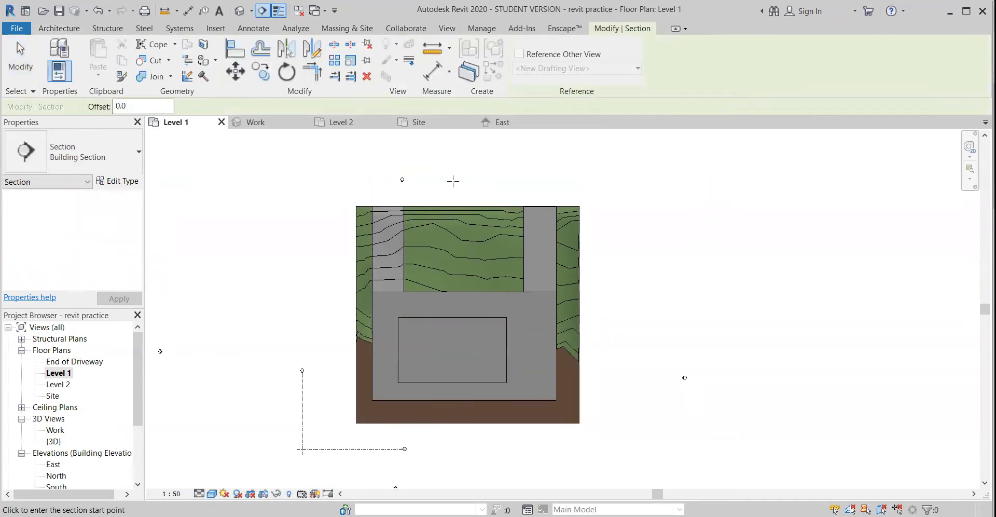
{"action": "left_click", "coordinate": [448, 165]}
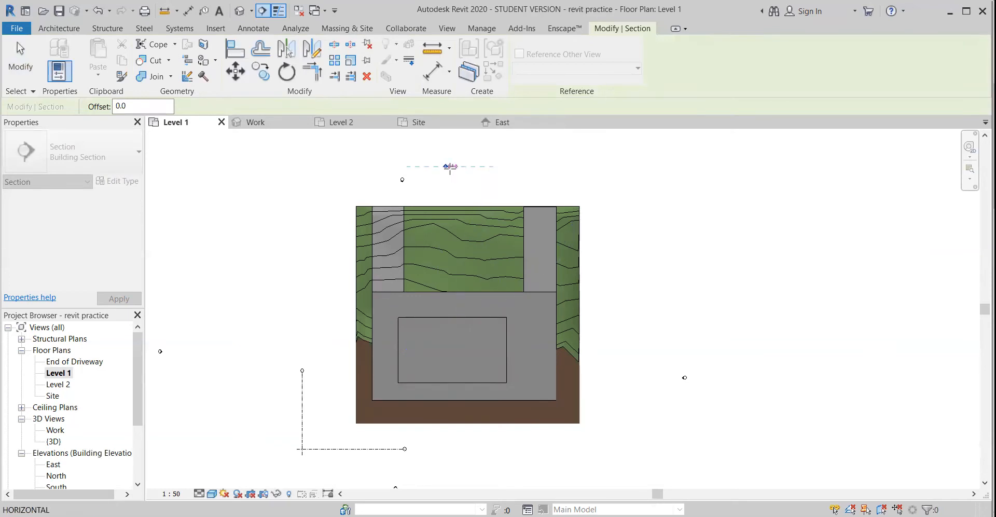
{"action": "left_click", "coordinate": [447, 449]}
{"action": "key", "text": "Escape"}
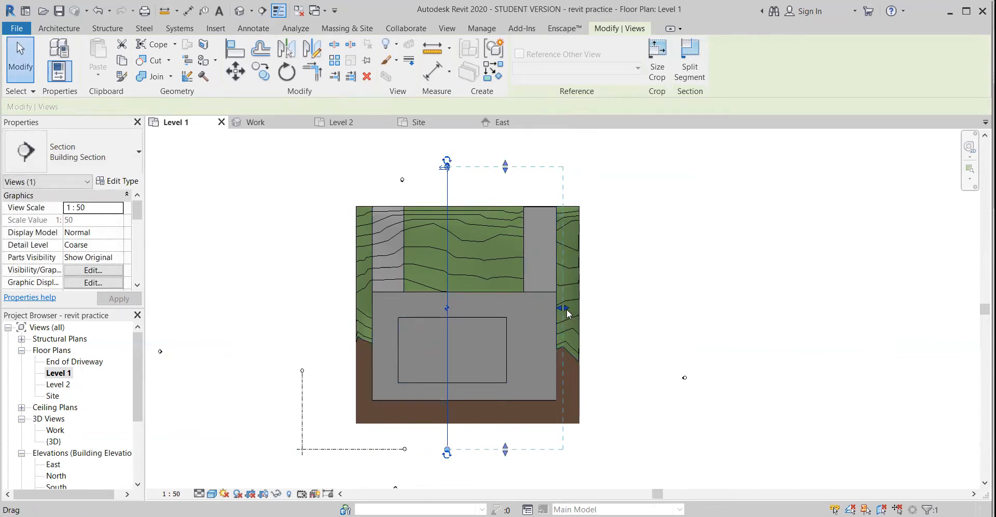
Extend the section's view depth past the terrain's right-hand edge, beyond the driveway
{"action": "left_click_drag", "start_coordinate": [567, 311], "coordinate": [513, 312]}
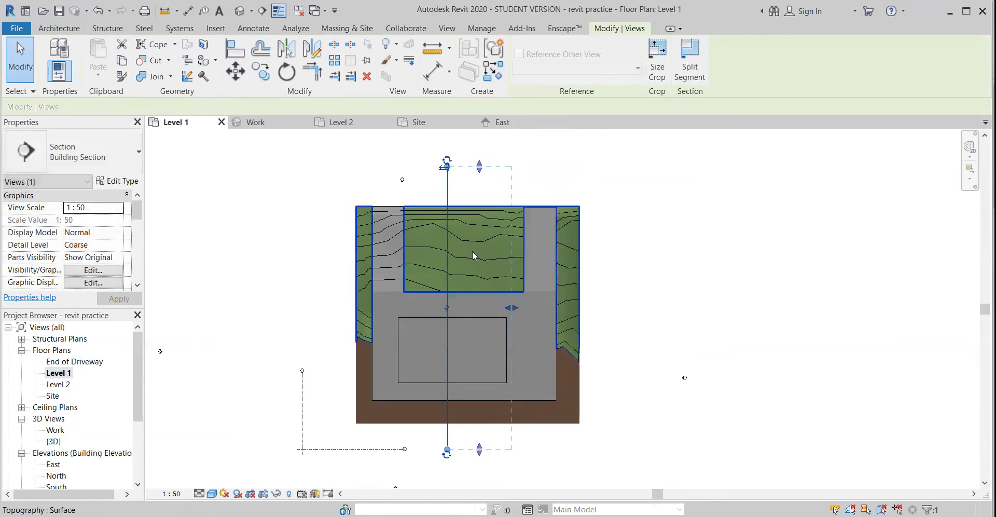
{"action": "left_click_drag", "start_coordinate": [516, 307], "coordinate": [593, 307]}
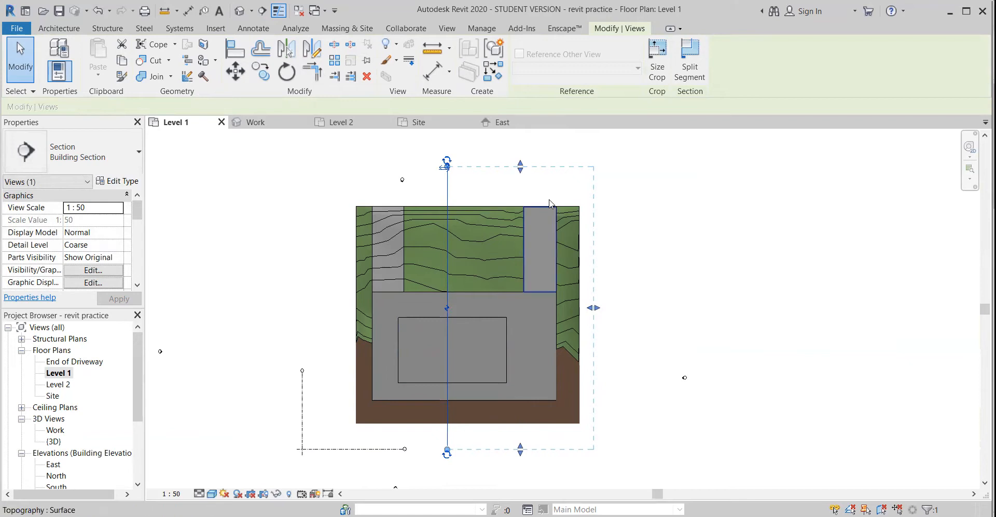
{"action": "left_click", "coordinate": [679, 202]}
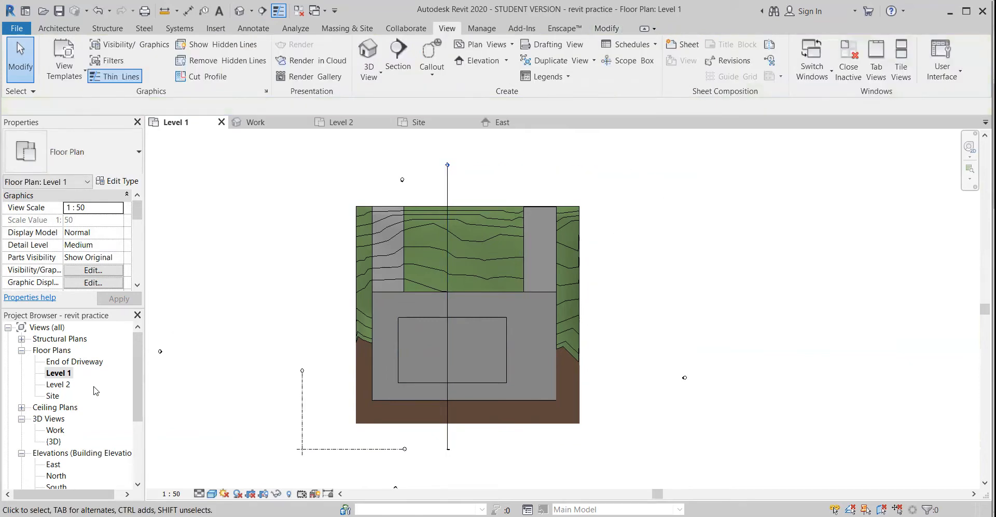
Open the Section 1 view and turn off Crop View and Crop Region Visible for it
{"action": "scroll", "coordinate": [75, 405], "scroll_direction": "down", "scroll_amount": 3}
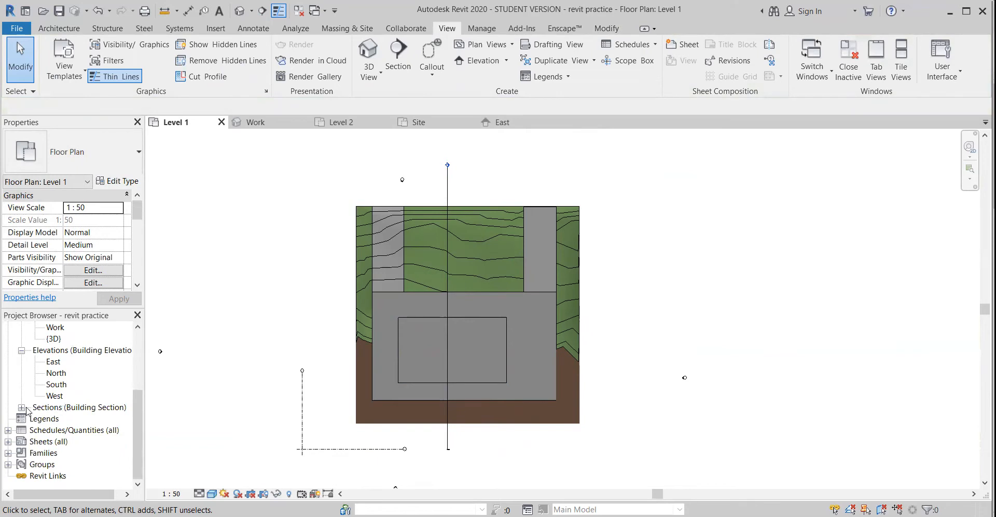
{"action": "left_click", "coordinate": [22, 407]}
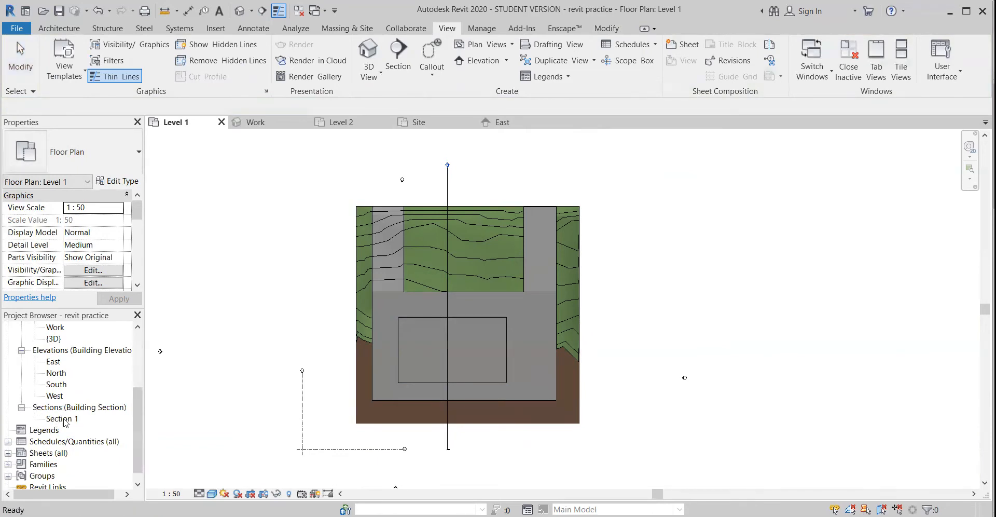
{"action": "double_click", "coordinate": [62, 419]}
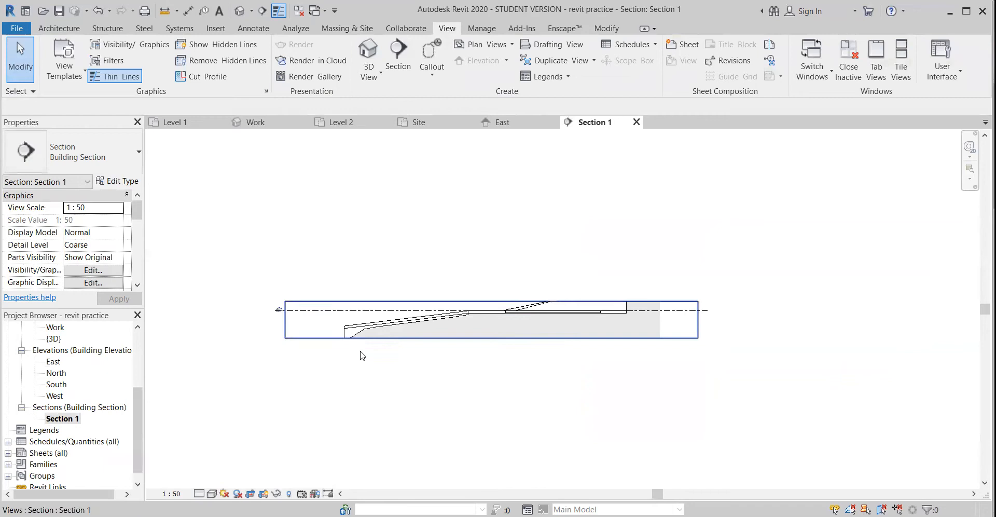
{"action": "left_click", "coordinate": [300, 340]}
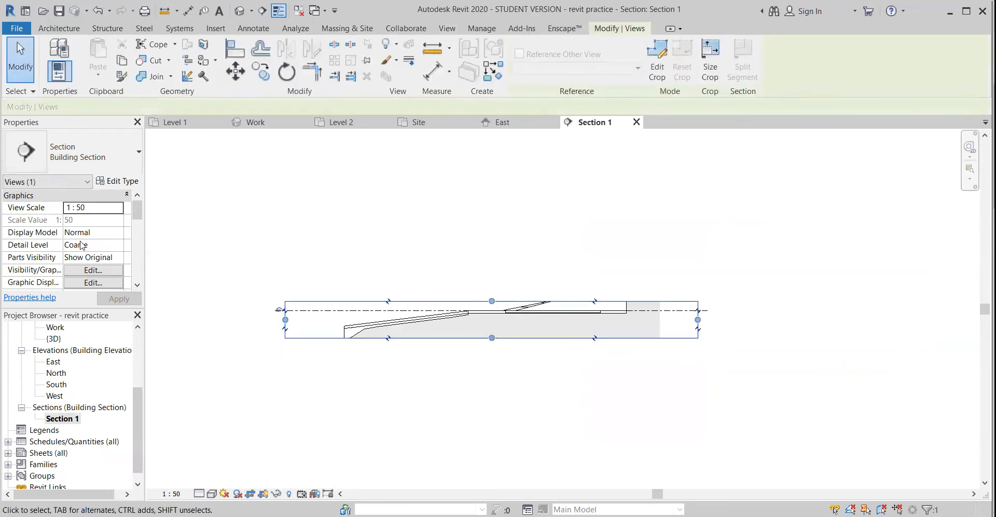
{"action": "scroll", "coordinate": [68, 244], "scroll_direction": "down", "scroll_amount": 5}
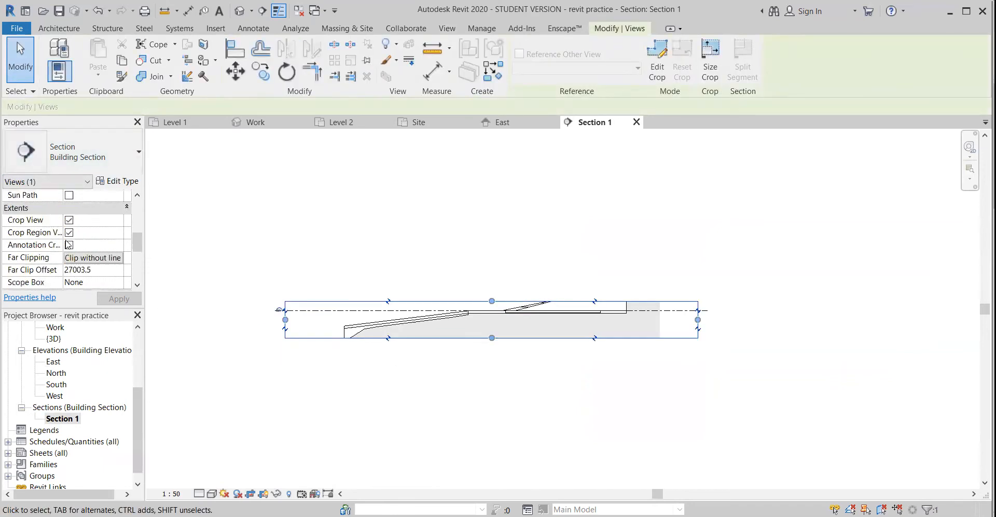
{"action": "left_click", "coordinate": [69, 220]}
{"action": "left_click", "coordinate": [69, 232]}
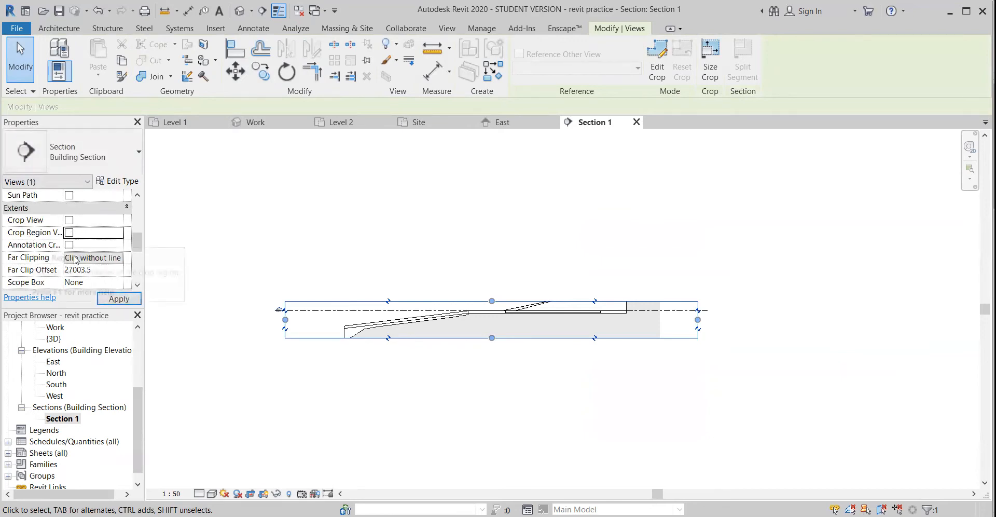
{"action": "left_click", "coordinate": [118, 298]}
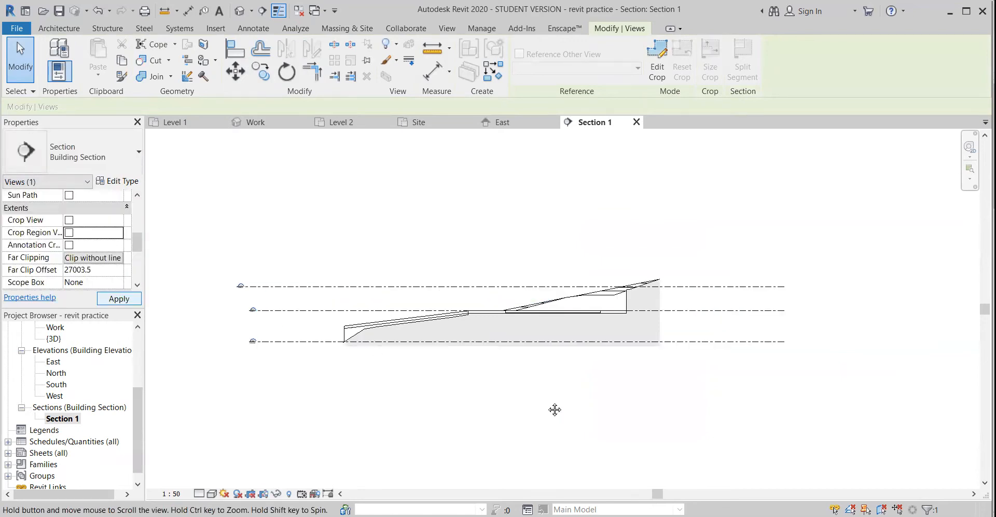
Examine how the floor slab overlaps the house pad in the section, and check the pad's level constraints
{"action": "scroll", "coordinate": [493, 325], "scroll_direction": "up", "scroll_amount": 5}
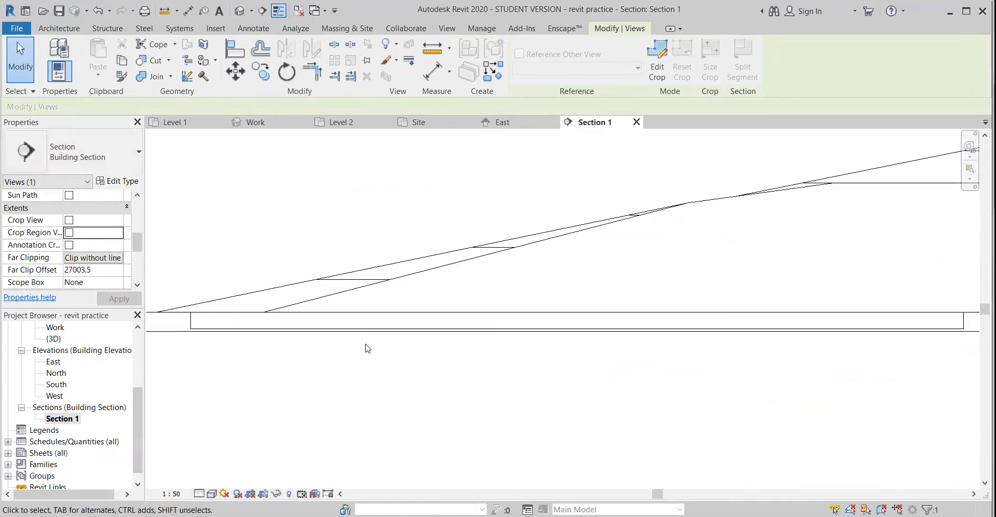
{"action": "middle_click_drag", "start_coordinate": [366, 344], "coordinate": [492, 339]}
{"action": "left_click", "coordinate": [318, 315]}
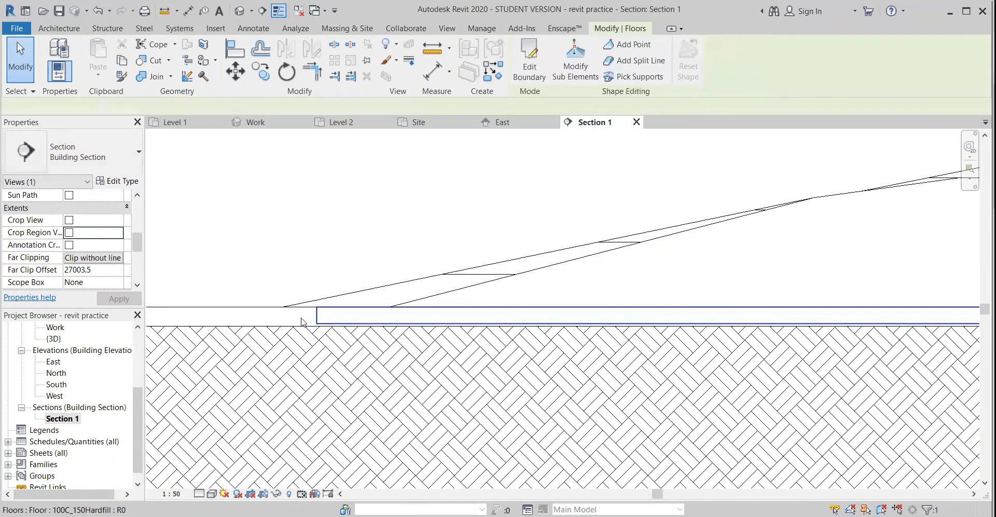
{"action": "left_click", "coordinate": [269, 310]}
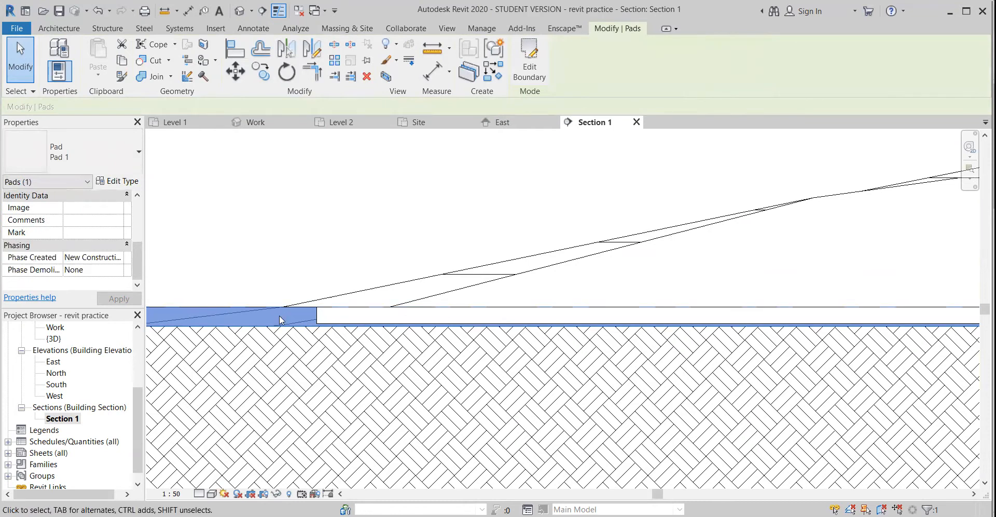
{"action": "scroll", "coordinate": [281, 320], "scroll_direction": "down", "scroll_amount": 3}
{"action": "middle_click_drag", "start_coordinate": [307, 348], "coordinate": [400, 336]}
{"action": "scroll", "coordinate": [367, 303], "scroll_direction": "up", "scroll_amount": 3}
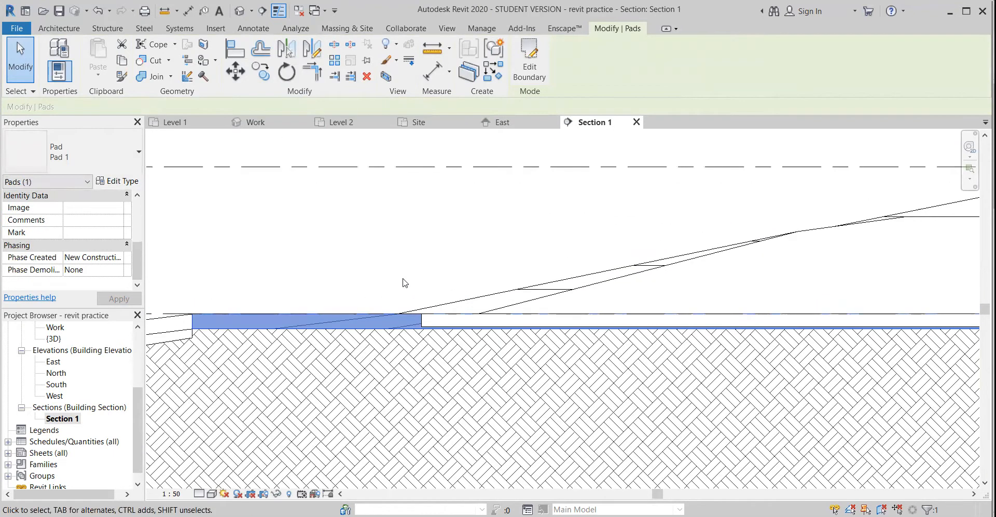
{"action": "scroll", "coordinate": [407, 291], "scroll_direction": "up", "scroll_amount": 2}
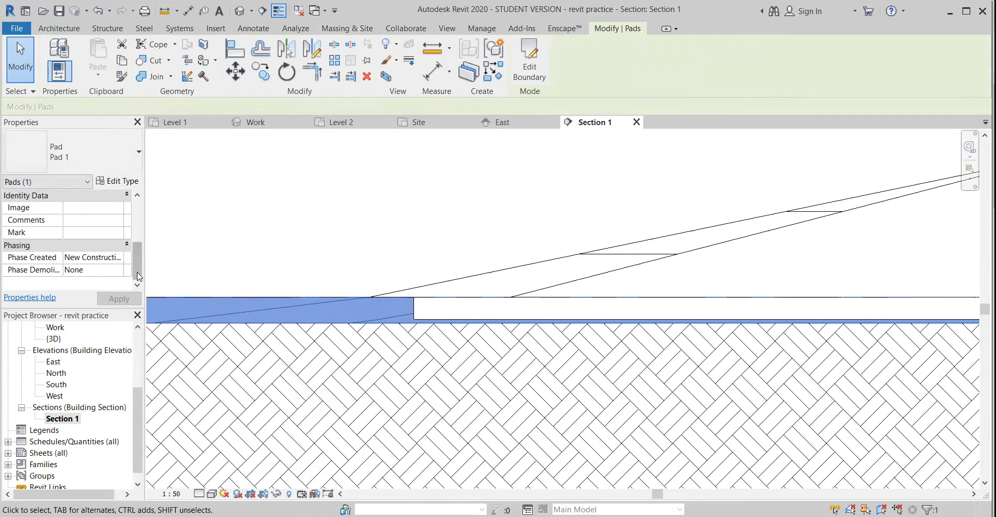
{"action": "scroll", "coordinate": [139, 277], "scroll_direction": "up", "scroll_amount": 3}
{"action": "scroll", "coordinate": [45, 242], "scroll_direction": "up", "scroll_amount": 3}
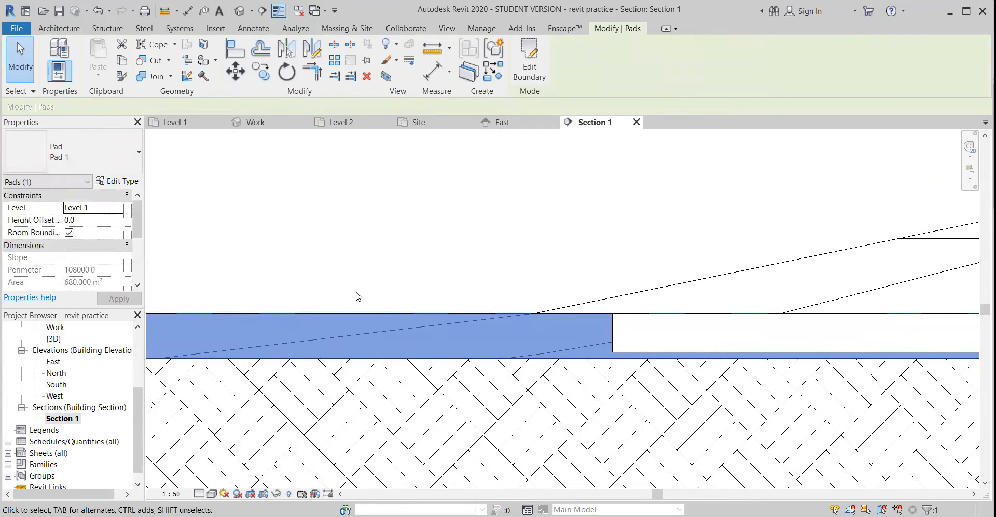
{"action": "scroll", "coordinate": [415, 322], "scroll_direction": "down", "scroll_amount": 1}
{"action": "middle_click_drag", "start_coordinate": [520, 352], "coordinate": [420, 330]}
{"action": "left_click", "coordinate": [438, 228]}
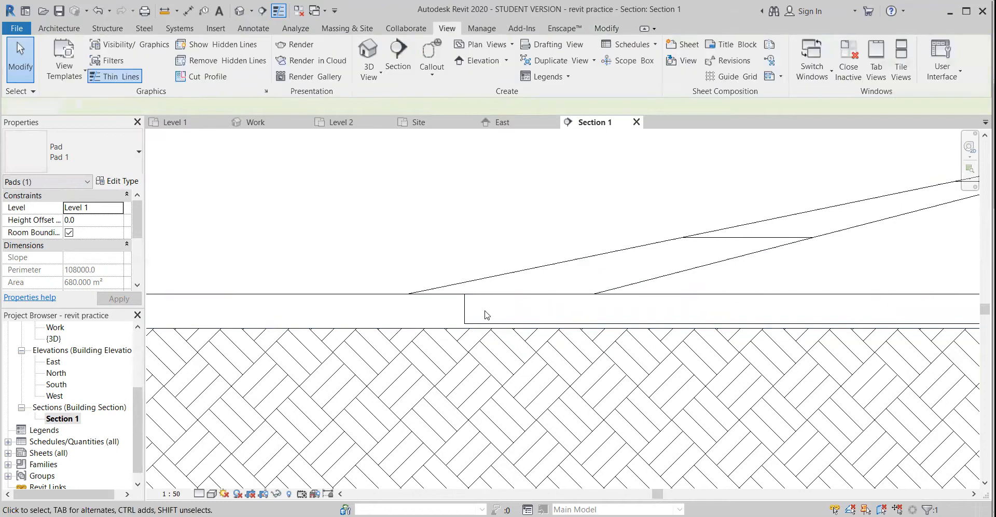
Set the Sand layer of floor type 100C_150Hardfill to 50 mm thick and apply the type change
{"action": "left_click", "coordinate": [469, 312]}
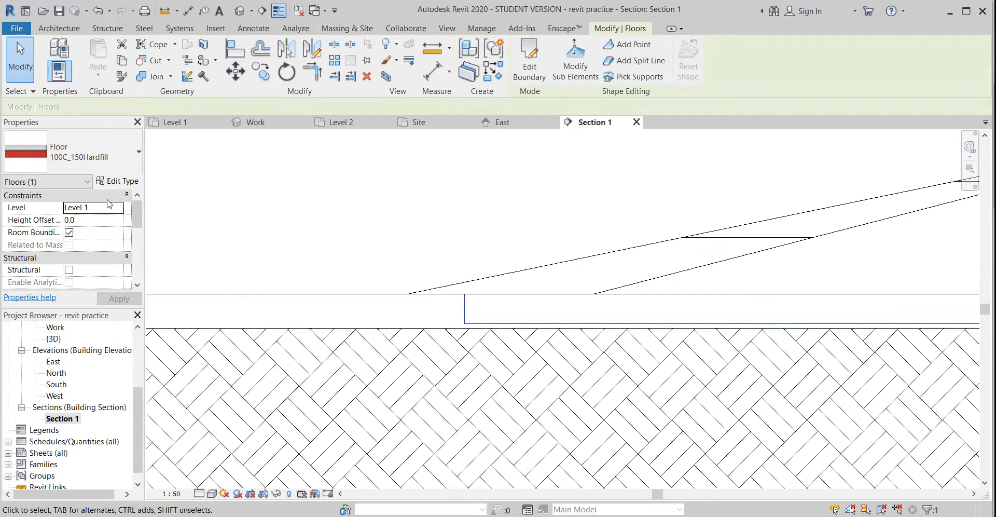
{"action": "left_click", "coordinate": [117, 181]}
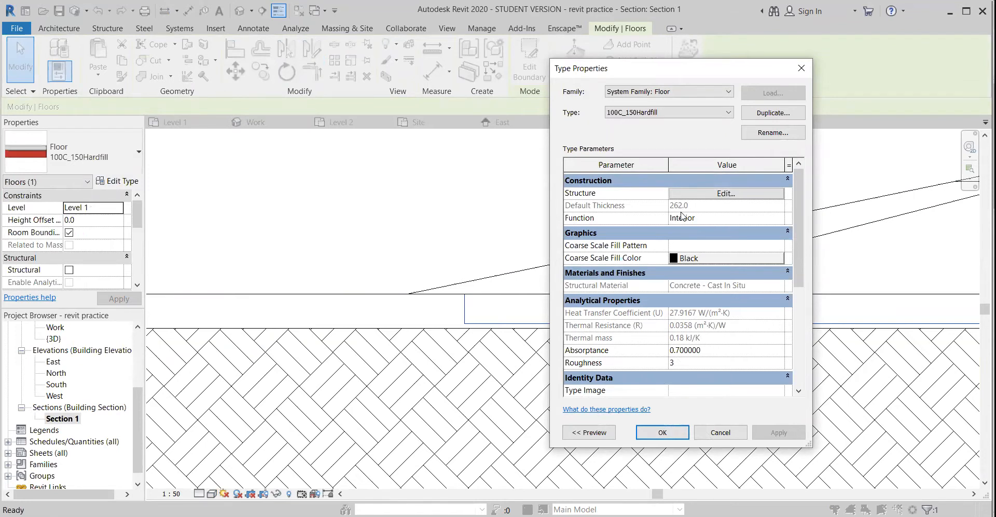
{"action": "left_click", "coordinate": [705, 195]}
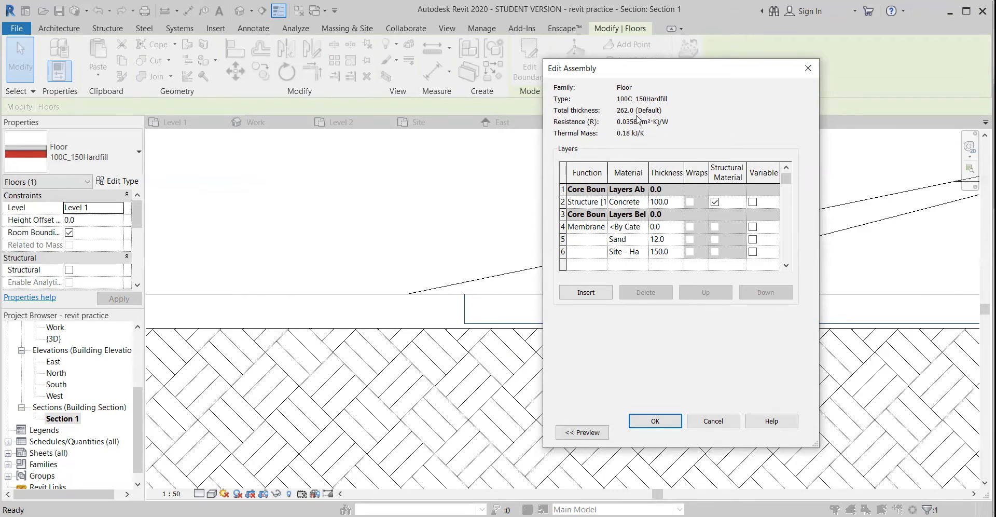
{"action": "left_click", "coordinate": [659, 241]}
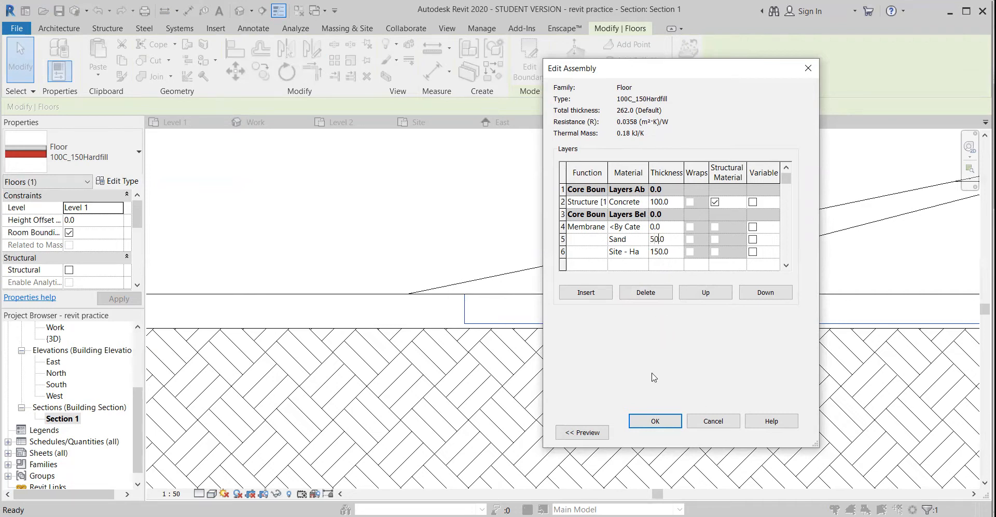
{"action": "left_click", "coordinate": [656, 427]}
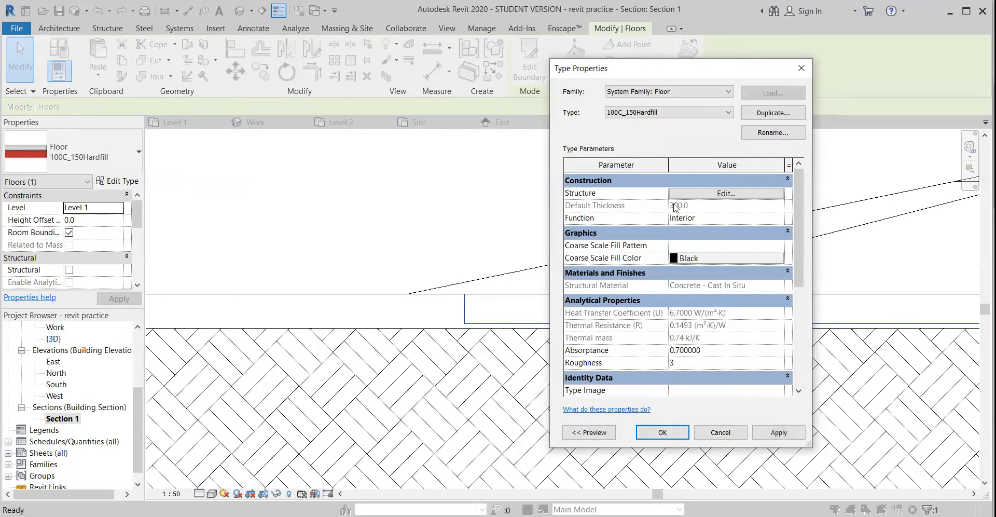
{"action": "left_click", "coordinate": [775, 433]}
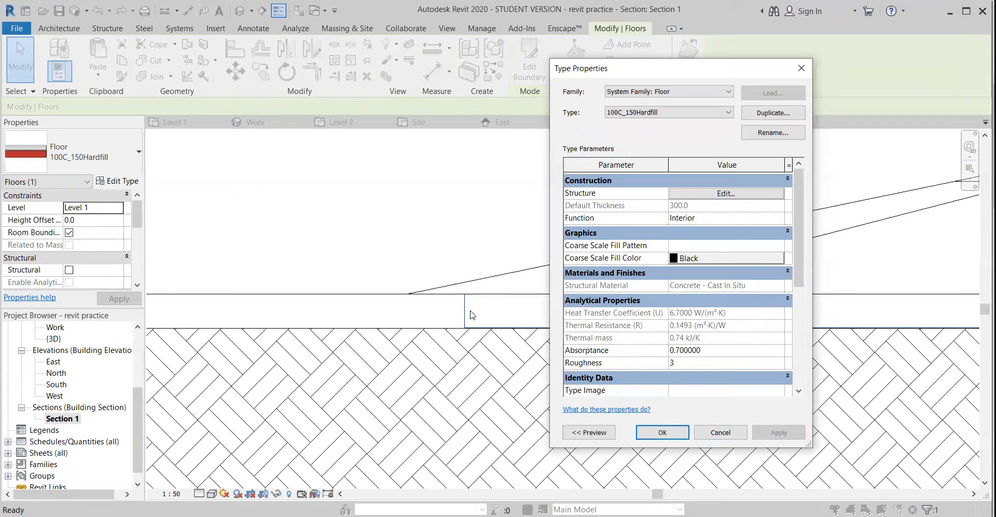
{"action": "left_click", "coordinate": [663, 433]}
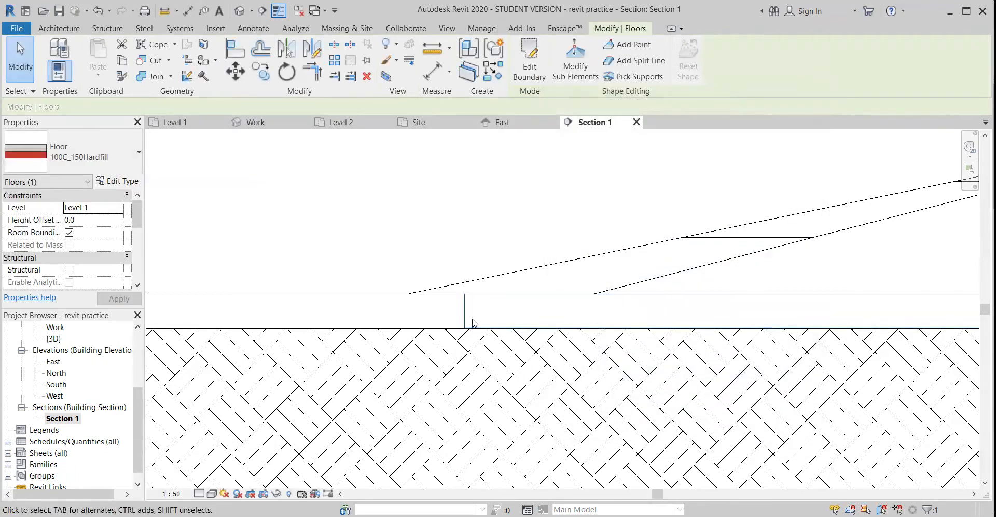
Set the house pad's height offset from Level 1 to -300 mm
{"action": "left_click", "coordinate": [374, 306]}
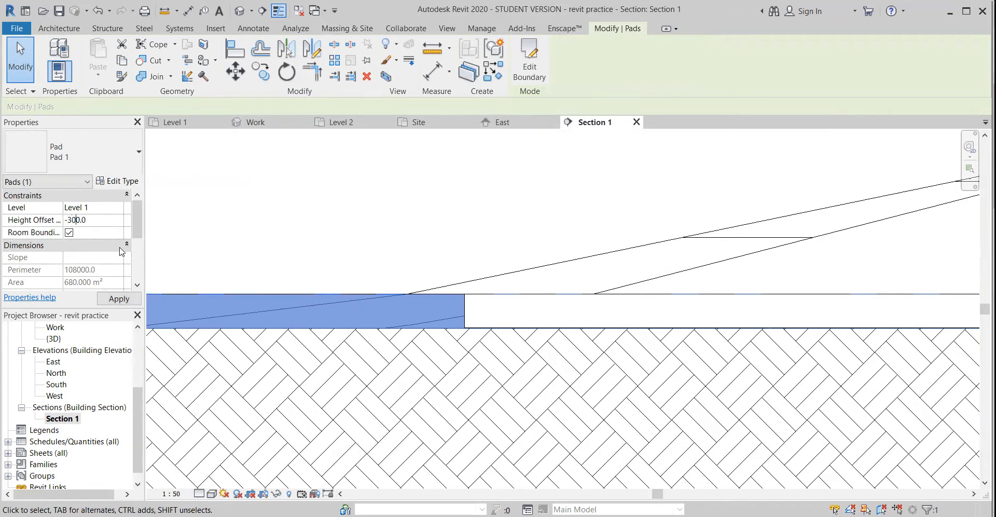
{"action": "left_click", "coordinate": [118, 298]}
{"action": "left_click", "coordinate": [352, 202]}
Examine the lowered house pad's junction with the sloped driveway pad in the section, and check the driveway pad's offset and slope
{"action": "scroll", "coordinate": [501, 346], "scroll_direction": "up", "scroll_amount": 3}
{"action": "scroll", "coordinate": [497, 324], "scroll_direction": "up", "scroll_amount": 2}
{"action": "scroll", "coordinate": [421, 330], "scroll_direction": "down", "scroll_amount": 8}
{"action": "middle_click_drag", "start_coordinate": [392, 336], "coordinate": [587, 336]}
{"action": "scroll", "coordinate": [401, 323], "scroll_direction": "down", "scroll_amount": 3}
{"action": "middle_click_drag", "start_coordinate": [358, 324], "coordinate": [394, 293]}
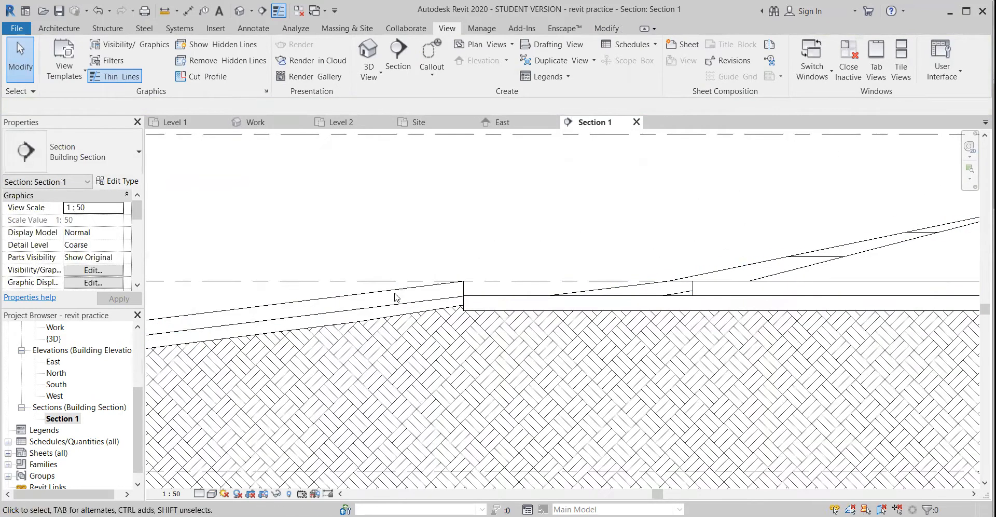
{"action": "left_click", "coordinate": [395, 293]}
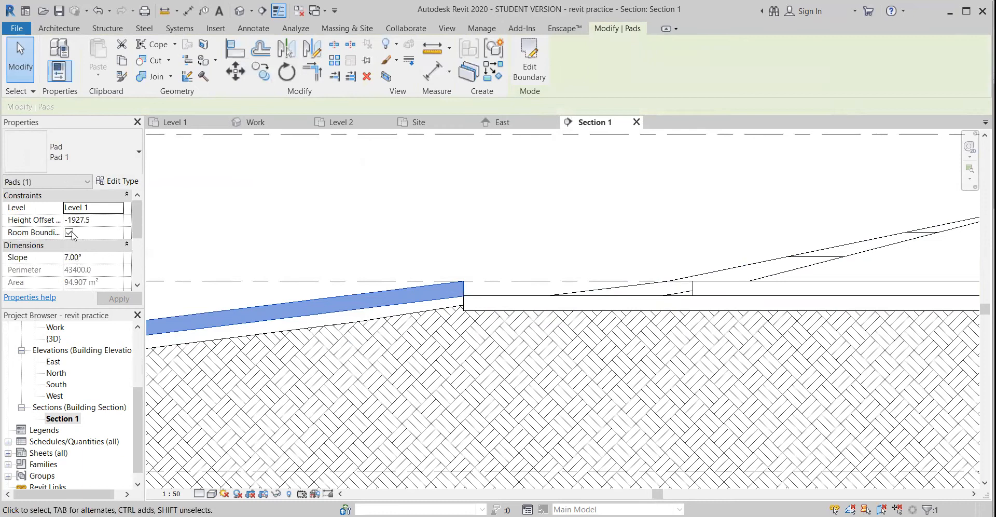
{"action": "scroll", "coordinate": [113, 242], "scroll_direction": "down", "scroll_amount": 2}
{"action": "scroll", "coordinate": [378, 273], "scroll_direction": "down", "scroll_amount": 2}
{"action": "mouse_move", "coordinate": [379, 274]}
{"action": "middle_mouse_down"}
{"action": "mouse_move", "coordinate": [646, 268]}
{"action": "mouse_move", "coordinate": [565, 290]}
{"action": "middle_mouse_up"}
{"action": "scroll", "coordinate": [275, 288], "scroll_direction": "up", "scroll_amount": 2}
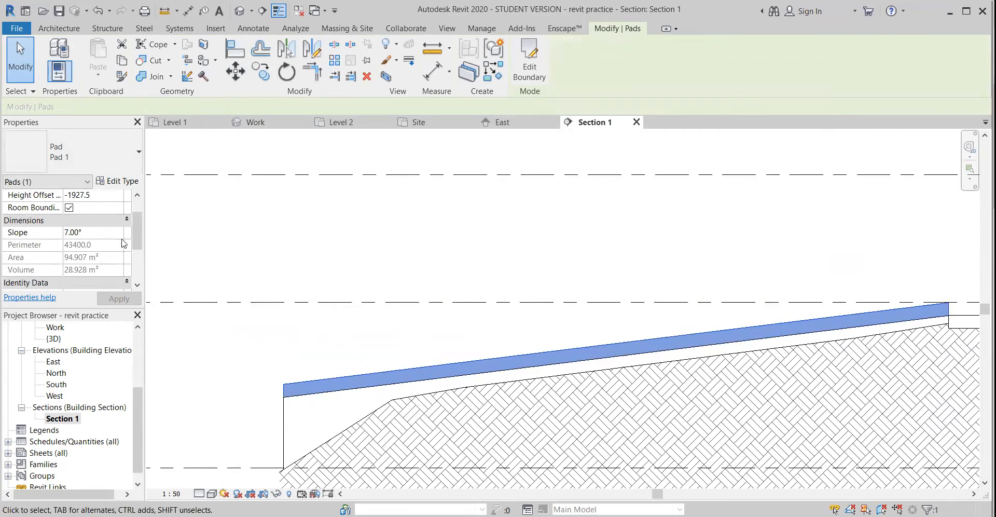
{"action": "scroll", "coordinate": [109, 249], "scroll_direction": "up", "scroll_amount": 2}
{"action": "scroll", "coordinate": [52, 362], "scroll_direction": "up", "scroll_amount": 2}
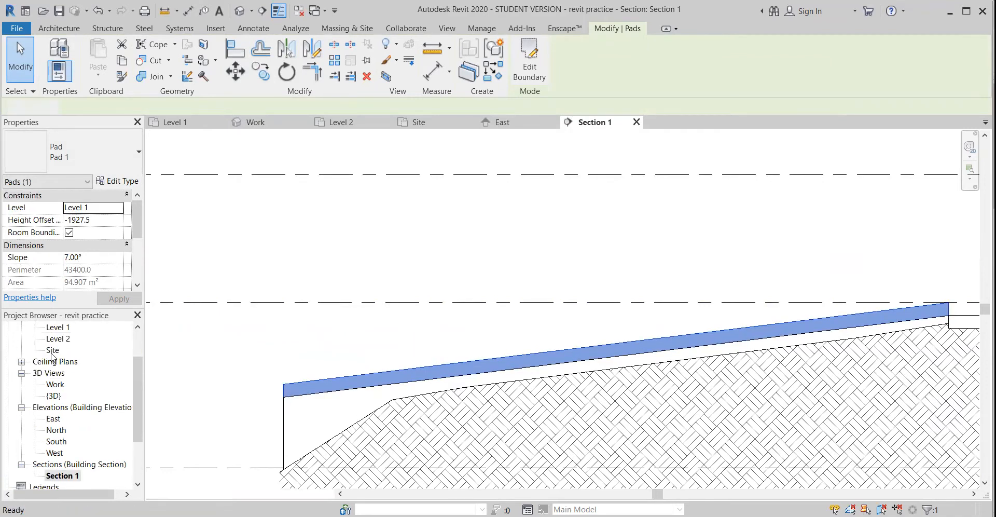
Edit the sloped driveway pad's boundary in the Site plan, specifying its slope arrow by Height at Tail with End of Driveway as tail level
{"action": "double_click", "coordinate": [53, 349]}
{"action": "middle_click_drag", "start_coordinate": [698, 389], "coordinate": [556, 404]}
{"action": "left_click", "coordinate": [488, 296]}
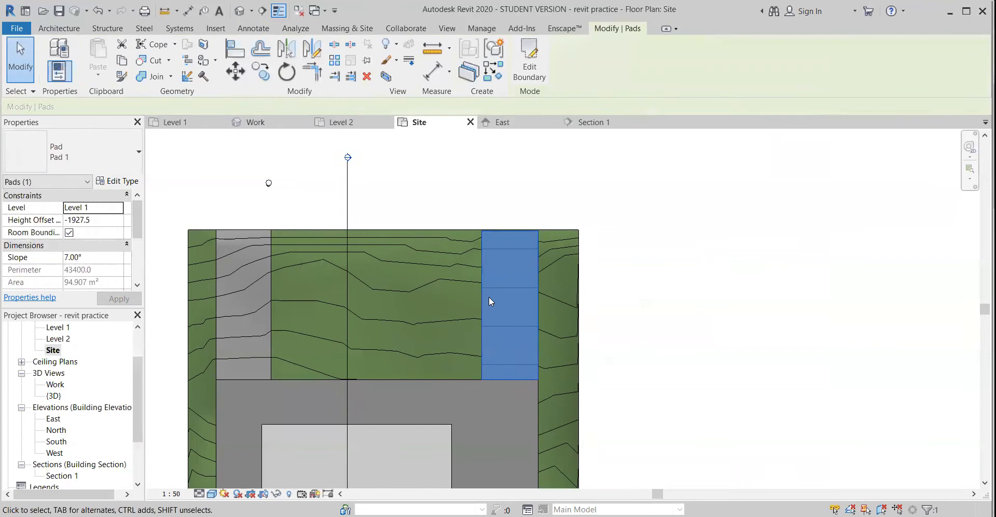
{"action": "double_click", "coordinate": [486, 295]}
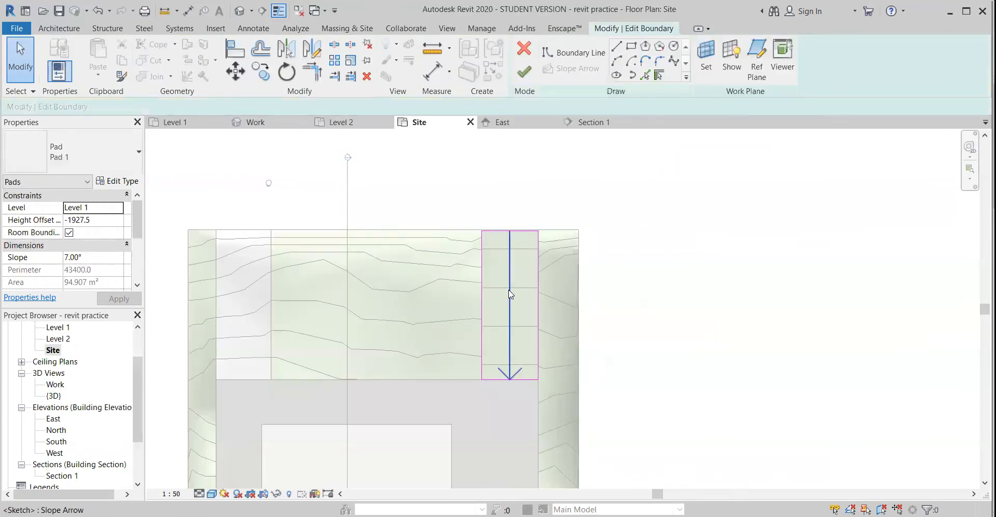
{"action": "left_click", "coordinate": [510, 295]}
{"action": "left_click", "coordinate": [111, 207]}
{"action": "left_click", "coordinate": [119, 208]}
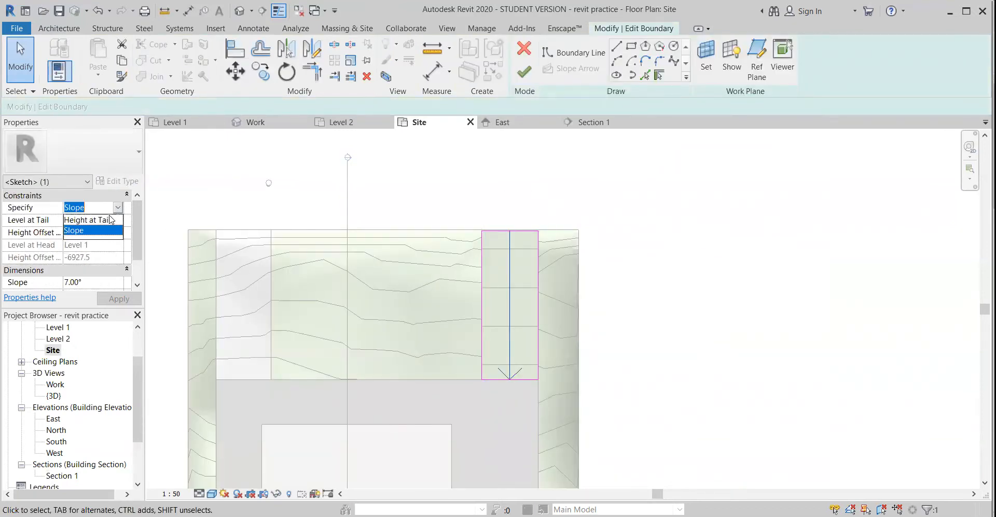
{"action": "left_click", "coordinate": [104, 220]}
{"action": "left_click", "coordinate": [110, 222]}
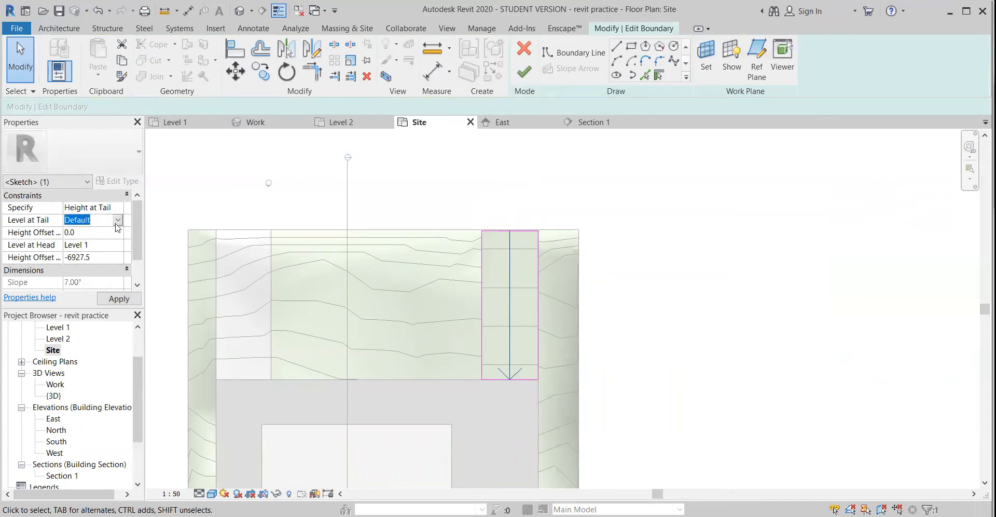
{"action": "left_click", "coordinate": [118, 220]}
{"action": "left_click", "coordinate": [90, 245]}
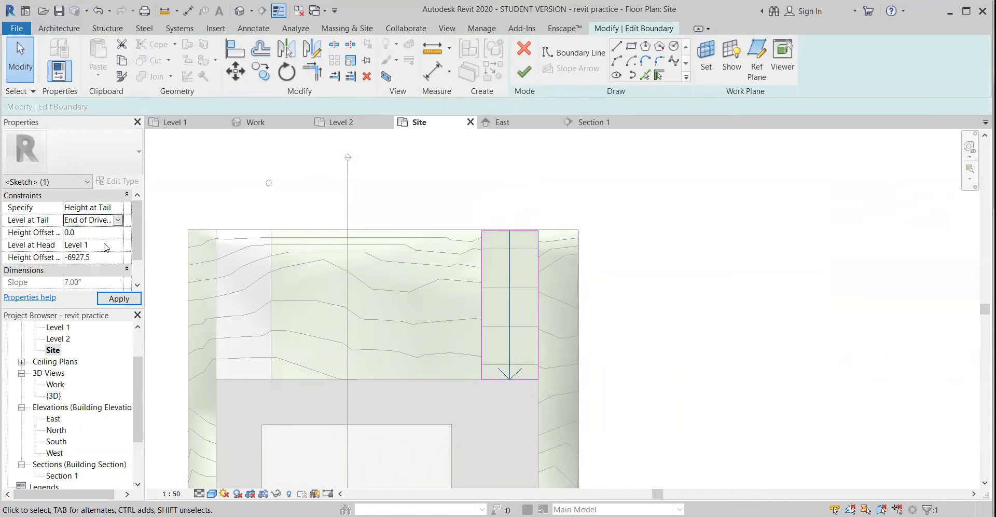
Keep the slope arrow's head at Level 1, set both its tail and head height offsets to -300 mm, and finish the pad sketch
{"action": "left_click", "coordinate": [105, 246]}
{"action": "left_click", "coordinate": [117, 245]}
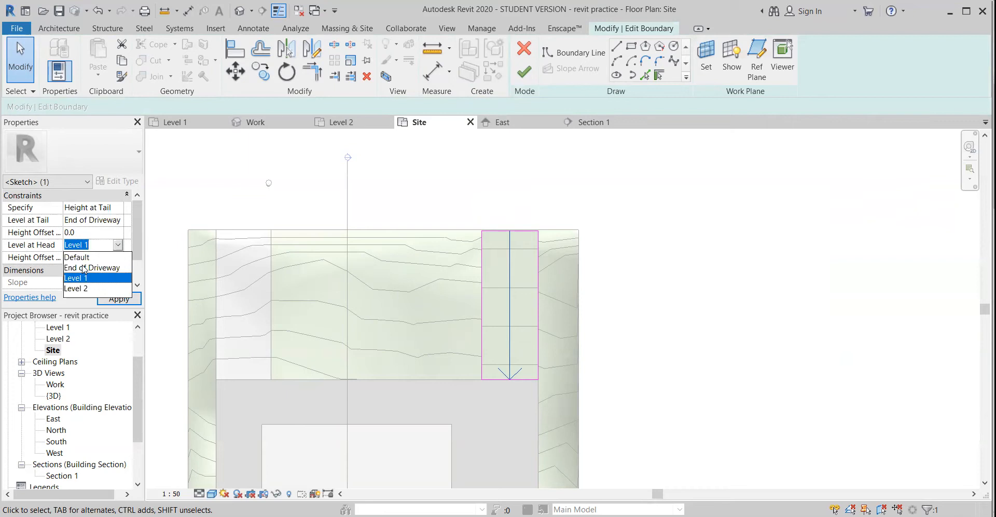
{"action": "left_click", "coordinate": [80, 280]}
{"action": "left_click", "coordinate": [79, 234]}
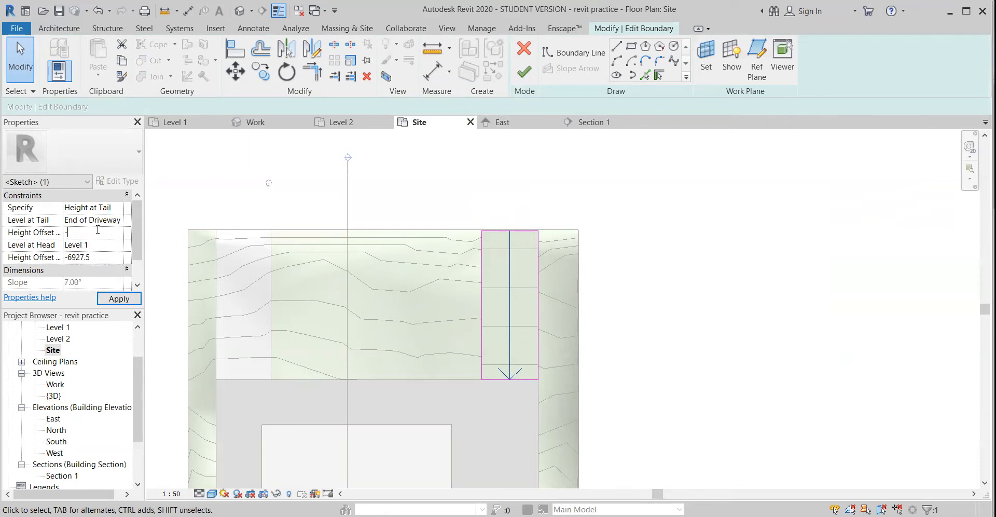
{"action": "left_click", "coordinate": [114, 300]}
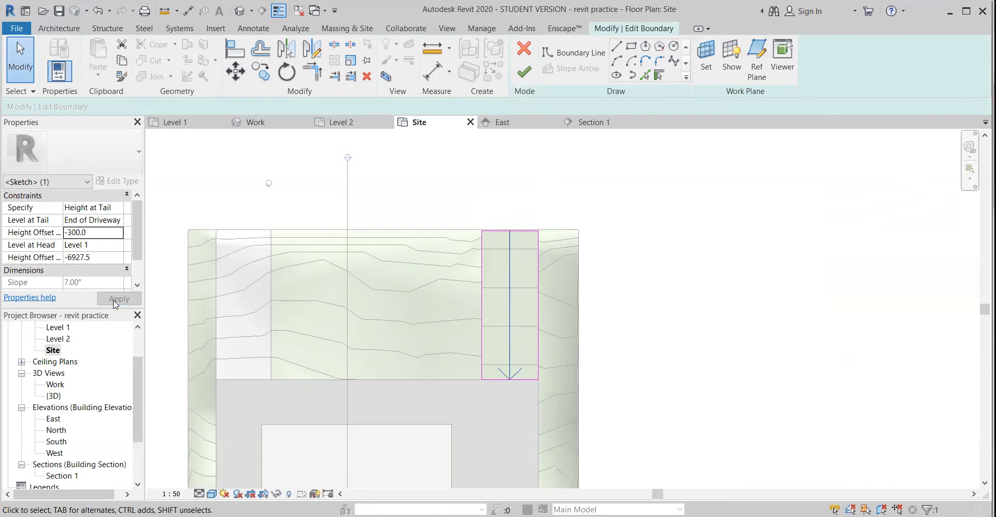
{"action": "left_click", "coordinate": [93, 259]}
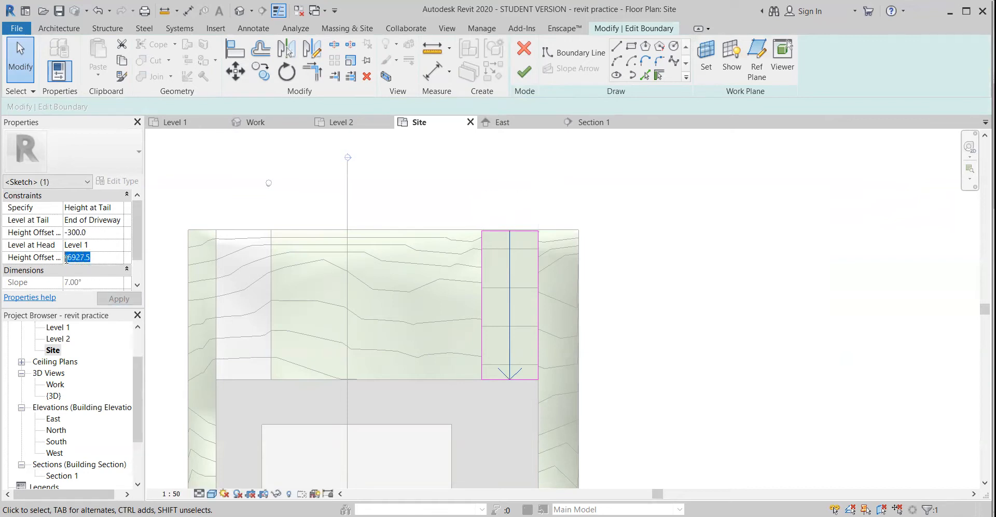
{"action": "type", "text": "300"}
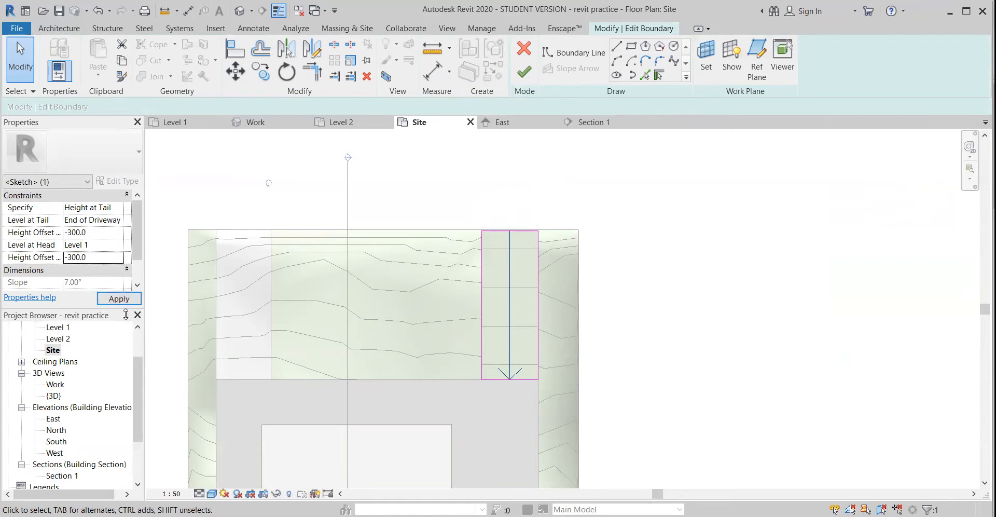
{"action": "left_click", "coordinate": [126, 301]}
{"action": "left_click", "coordinate": [524, 72]}
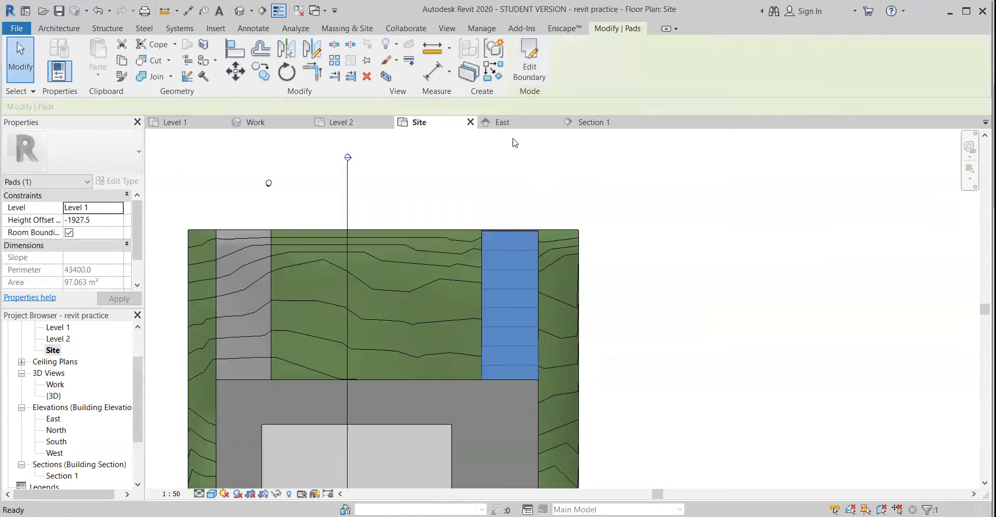
Examine in the Work 3D view how the edited driveway pad meets the house pad and the surrounding terrain
{"action": "left_click", "coordinate": [55, 386]}
{"action": "double_click", "coordinate": [55, 385]}
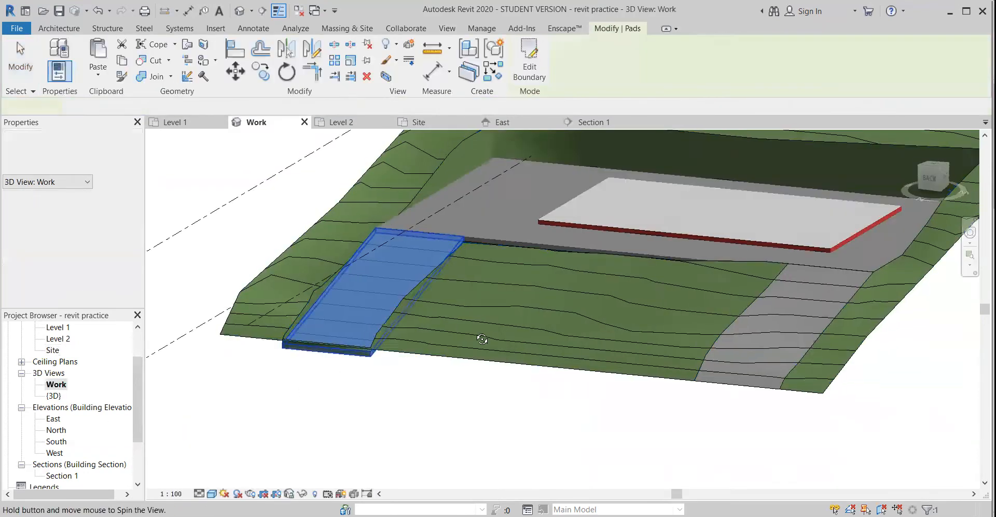
{"action": "scroll", "coordinate": [347, 208], "scroll_direction": "up", "scroll_amount": 5}
{"action": "middle_click_drag", "start_coordinate": [269, 304], "coordinate": [669, 239], "text": "shift"}
{"action": "left_click", "coordinate": [326, 265]}
{"action": "middle_click_drag", "start_coordinate": [346, 307], "coordinate": [72, 404], "text": "shift"}
{"action": "scroll", "coordinate": [61, 462], "scroll_direction": "down", "scroll_amount": 1}
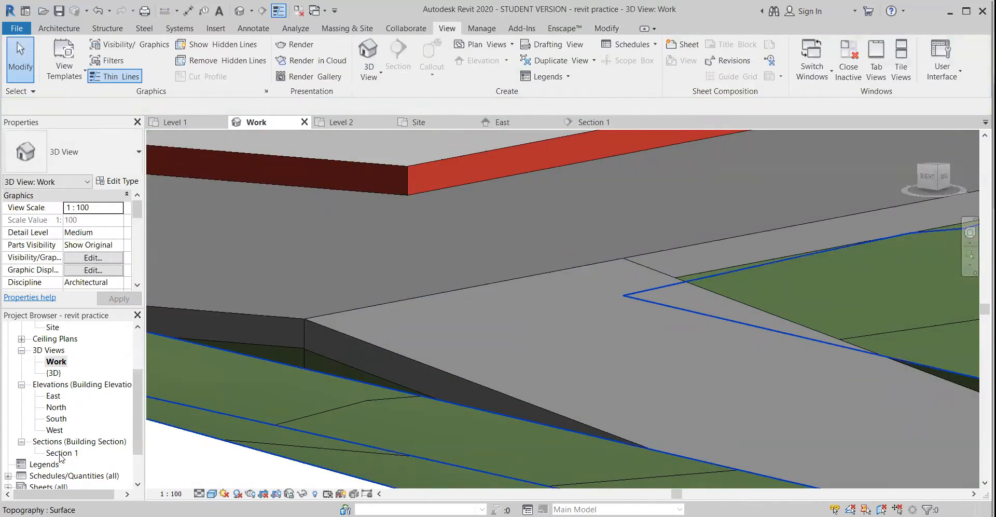
Inspect the driveway pad's upper end against the house pad edge in Section 1
{"action": "scroll", "coordinate": [53, 387], "scroll_direction": "up", "scroll_amount": 2}
{"action": "double_click", "coordinate": [53, 384]}
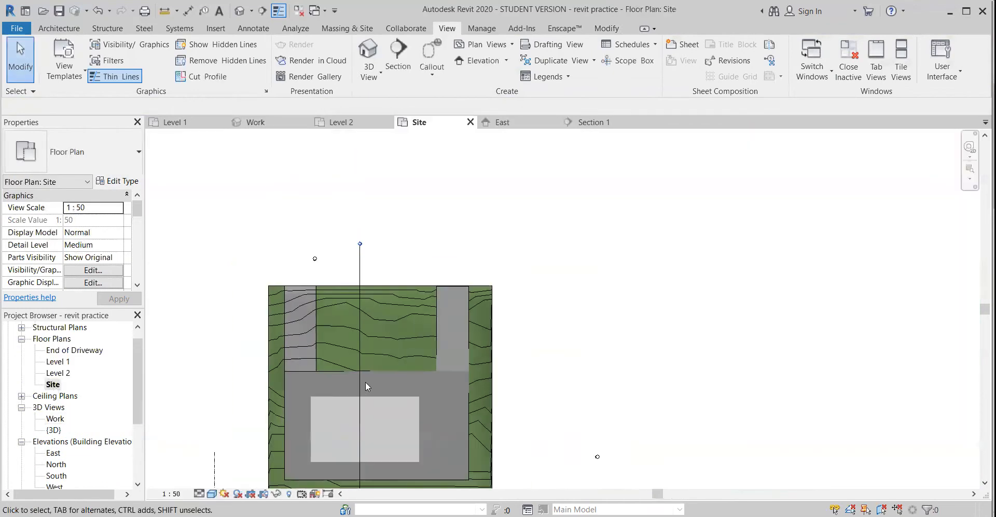
{"action": "scroll", "coordinate": [59, 449], "scroll_direction": "down", "scroll_amount": 2}
{"action": "double_click", "coordinate": [58, 465]}
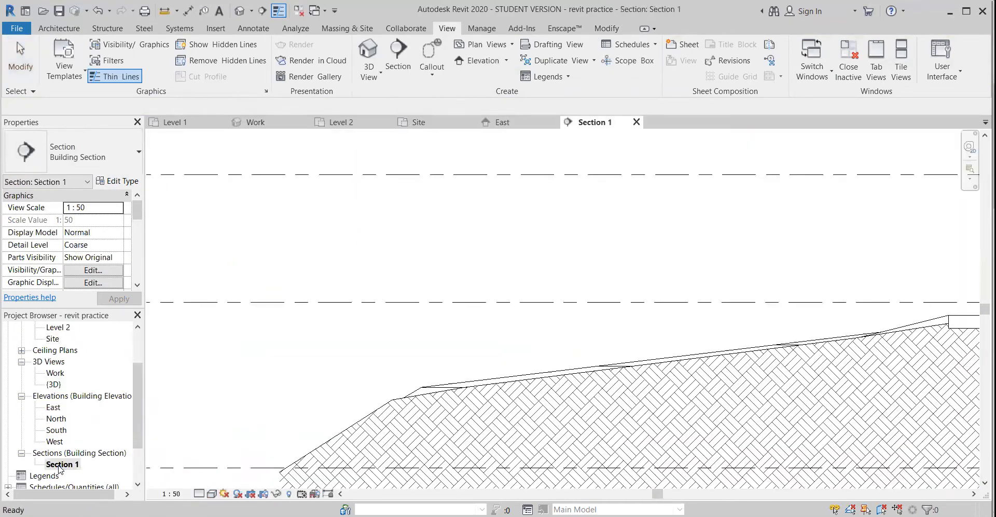
{"action": "scroll", "coordinate": [758, 337], "scroll_direction": "up", "scroll_amount": 4}
{"action": "middle_click_drag", "start_coordinate": [758, 338], "coordinate": [721, 347]}
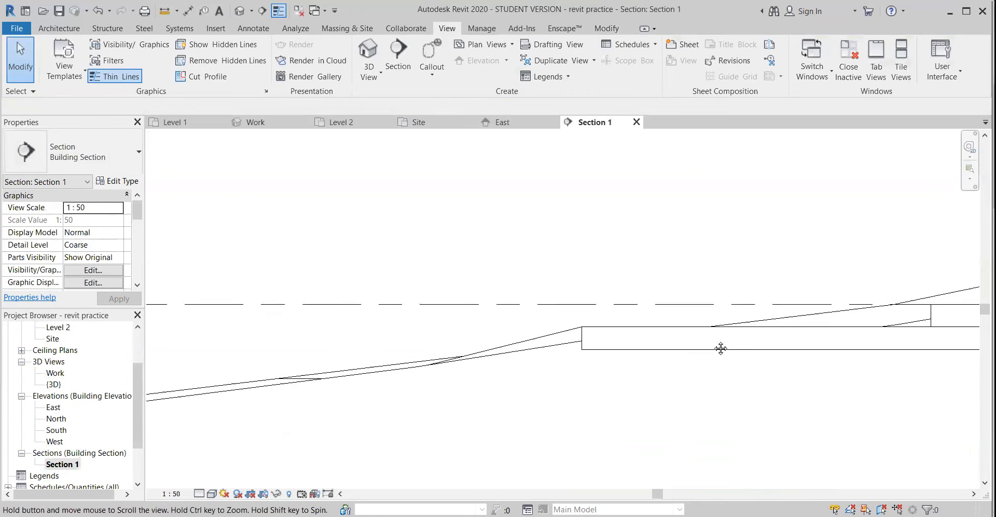
{"action": "left_click", "coordinate": [571, 333]}
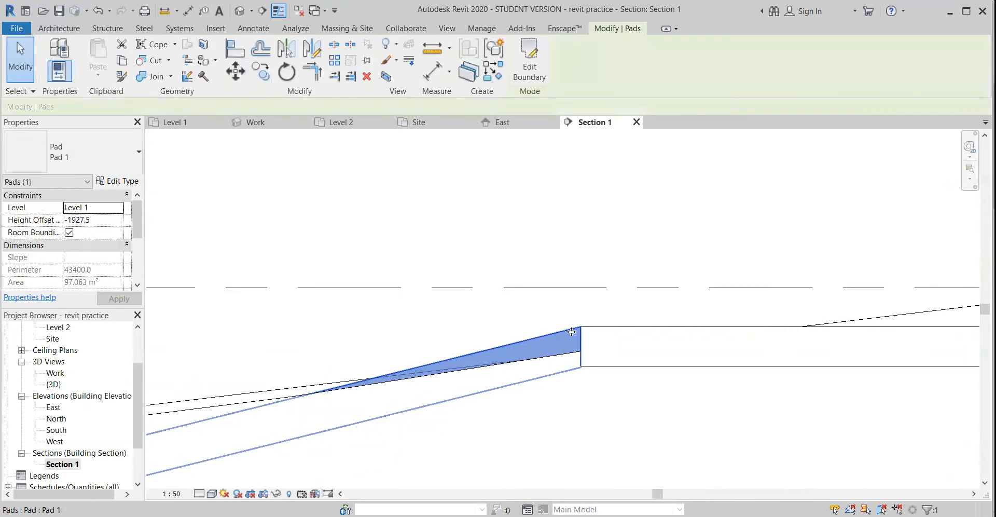
{"action": "scroll", "coordinate": [571, 332], "scroll_direction": "up", "scroll_amount": 4}
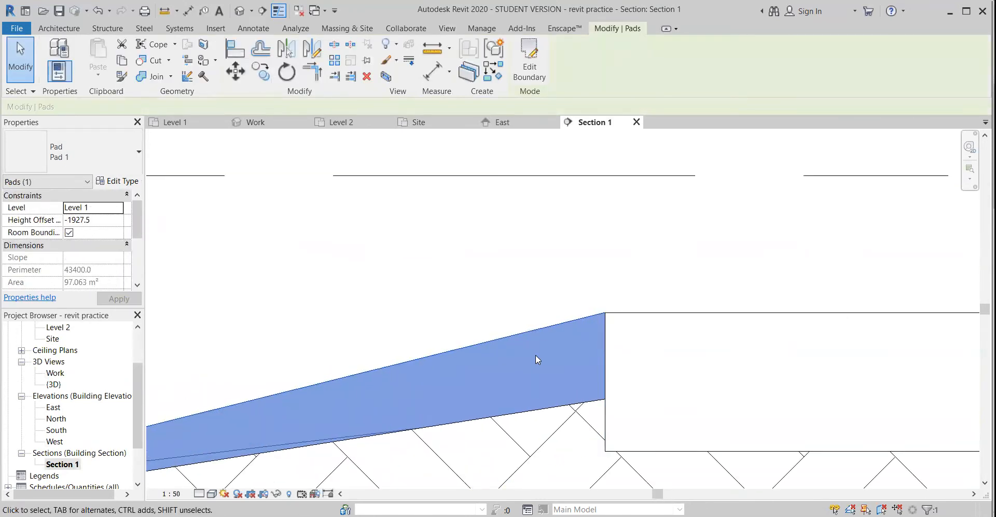
{"action": "scroll", "coordinate": [557, 356], "scroll_direction": "down", "scroll_amount": 3}
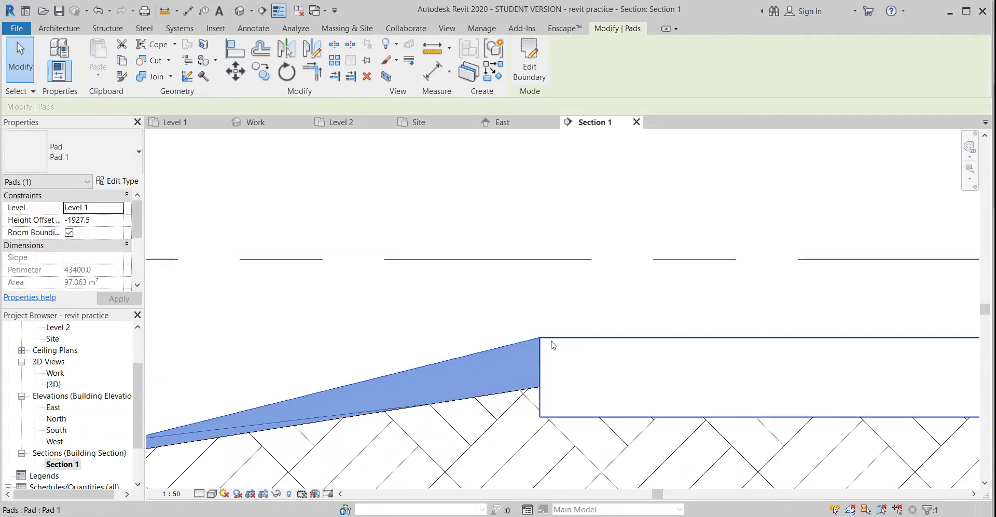
Review the house pad, floor slab and terrain lines farther along the section
{"action": "scroll", "coordinate": [669, 347], "scroll_direction": "down", "scroll_amount": 4}
{"action": "middle_click_drag", "start_coordinate": [566, 364], "coordinate": [219, 394]}
{"action": "middle_click_drag", "start_coordinate": [654, 387], "coordinate": [568, 388]}
{"action": "scroll", "coordinate": [569, 392], "scroll_direction": "up", "scroll_amount": 2}
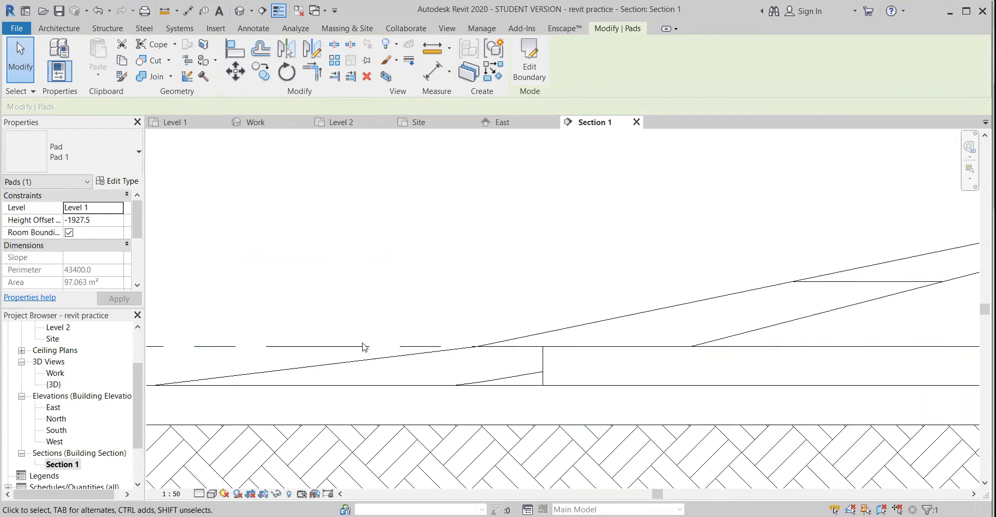
{"action": "scroll", "coordinate": [360, 346], "scroll_direction": "down", "scroll_amount": 1}
{"action": "scroll", "coordinate": [373, 414], "scroll_direction": "down", "scroll_amount": 3}
{"action": "middle_click_drag", "start_coordinate": [469, 395], "coordinate": [773, 339]}
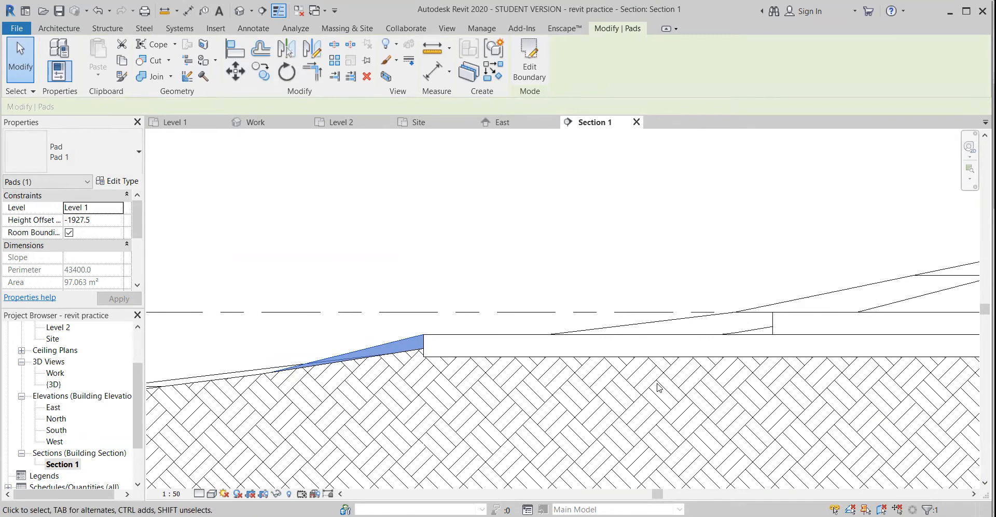
{"action": "mouse_move", "coordinate": [693, 368]}
{"action": "middle_mouse_down"}
{"action": "mouse_move", "coordinate": [403, 406]}
{"action": "mouse_move", "coordinate": [663, 372]}
{"action": "mouse_move", "coordinate": [276, 369]}
{"action": "mouse_move", "coordinate": [351, 363]}
{"action": "middle_mouse_up"}
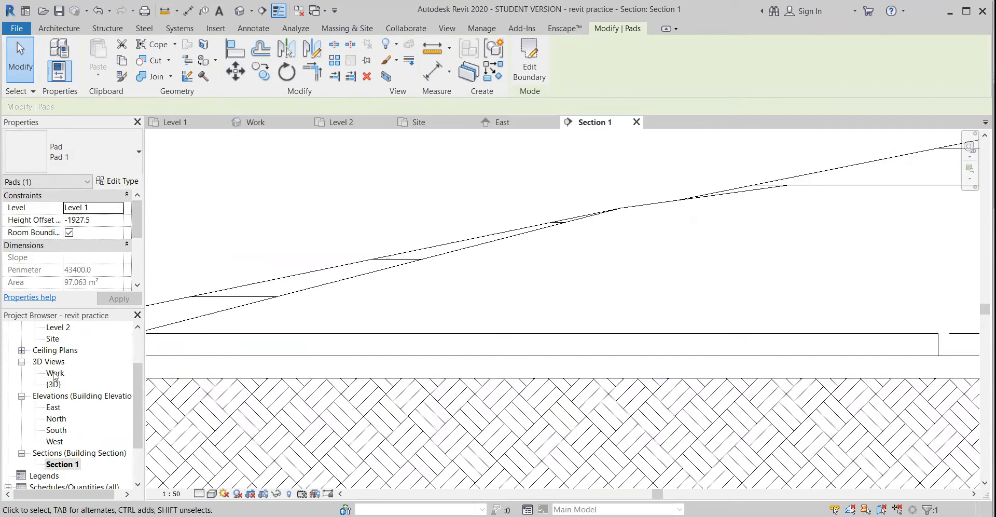
In the Level 1 plan, draw a 90T_25Linea_10Gb wall about 900 mm long down from the floor's upper-left corner, with location line Wall Centerline
{"action": "scroll", "coordinate": [56, 352], "scroll_direction": "up", "scroll_amount": 3}
{"action": "double_click", "coordinate": [58, 361]}
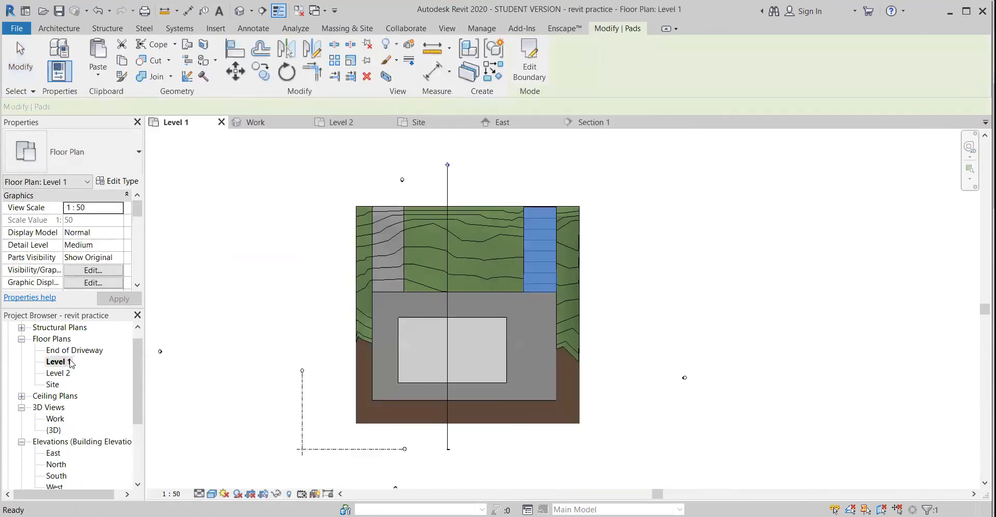
{"action": "scroll", "coordinate": [474, 368], "scroll_direction": "up", "scroll_amount": 5}
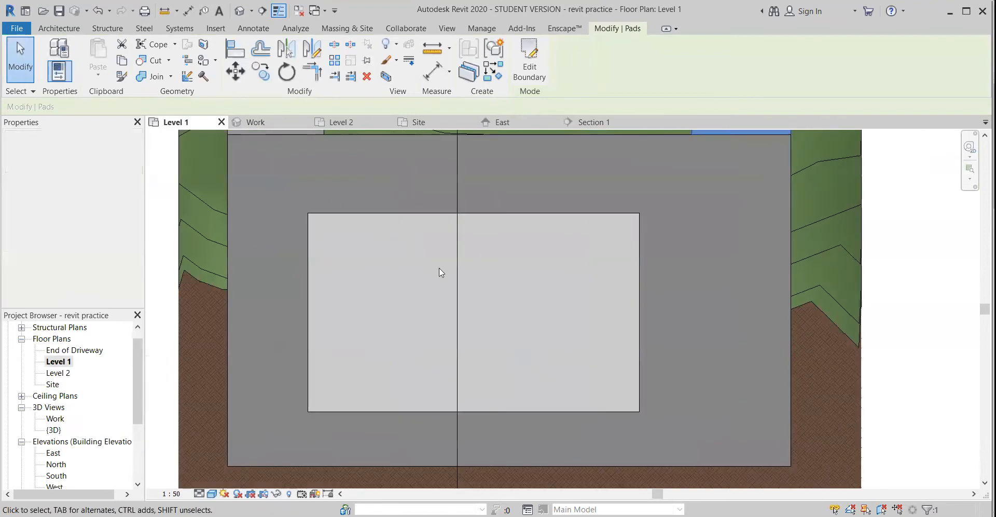
{"action": "left_click", "coordinate": [59, 28]}
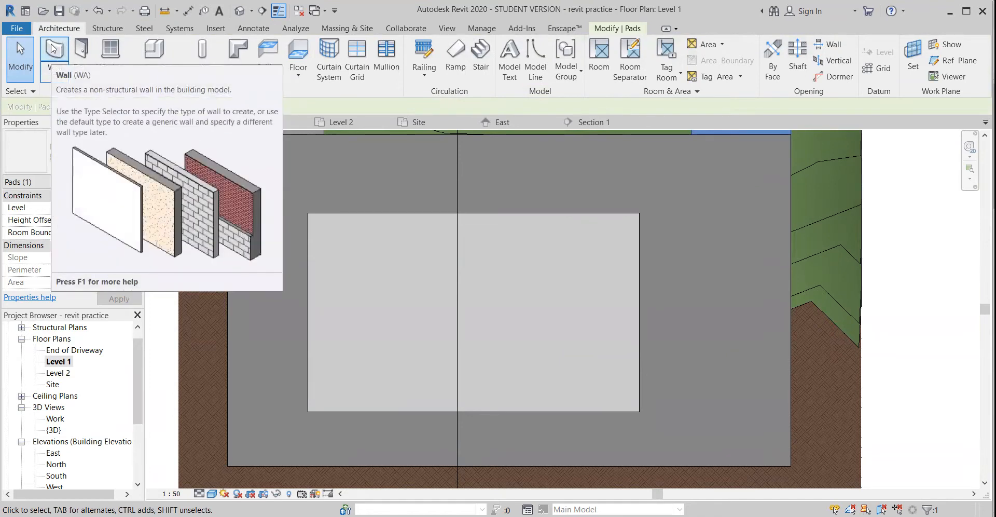
{"action": "left_click", "coordinate": [52, 48]}
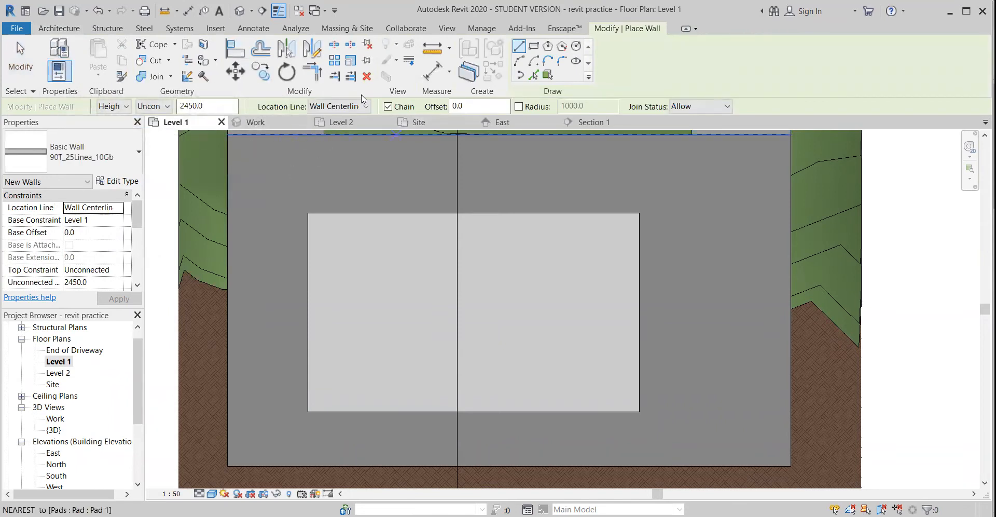
{"action": "left_click", "coordinate": [365, 107]}
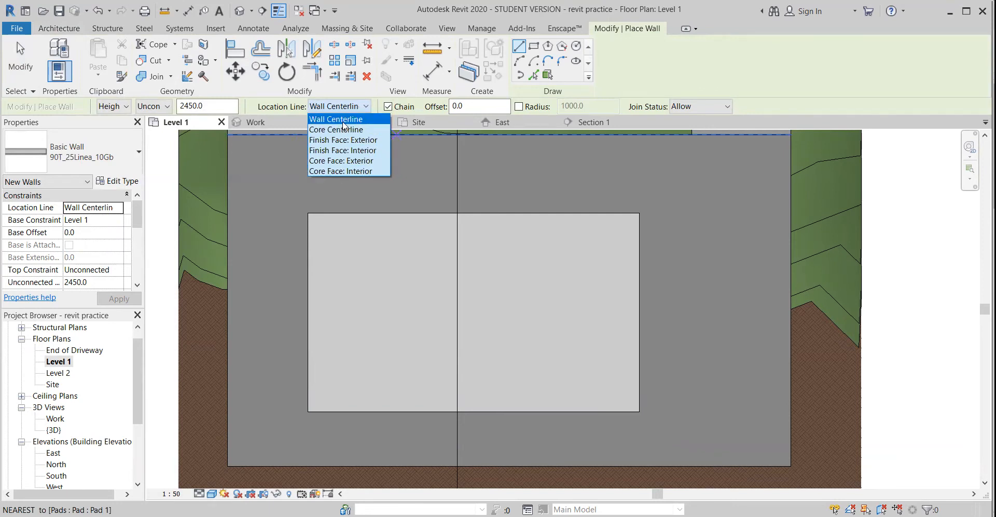
{"action": "scroll", "coordinate": [286, 256], "scroll_direction": "up", "scroll_amount": 5}
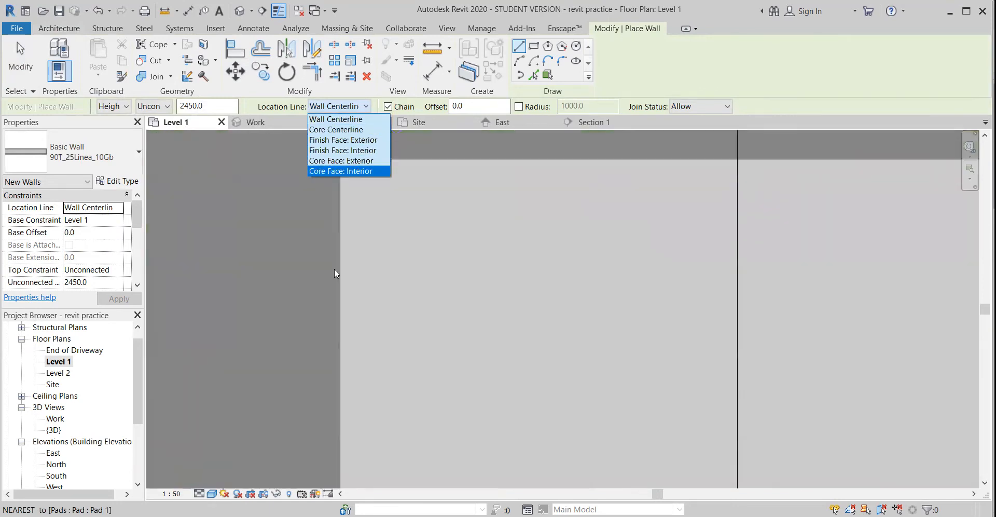
{"action": "left_click", "coordinate": [437, 143]}
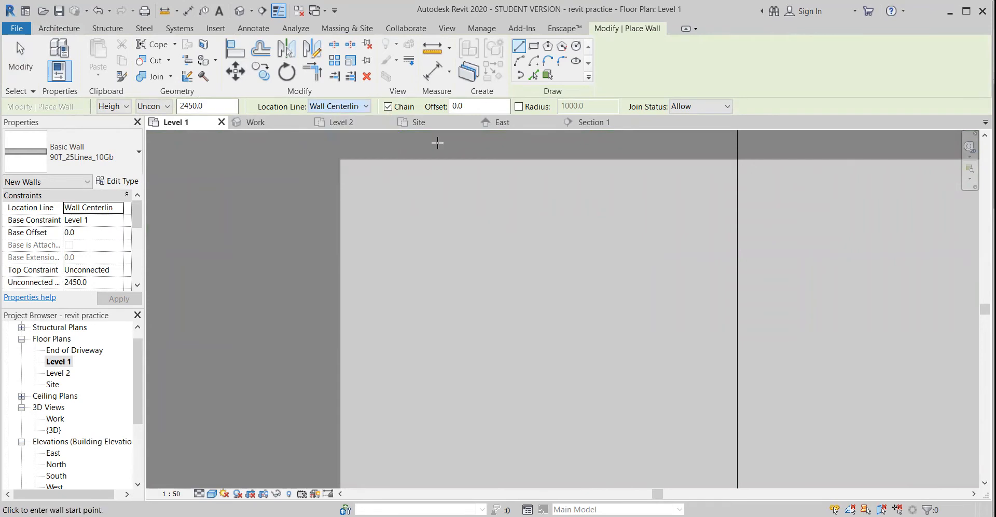
{"action": "scroll", "coordinate": [337, 229], "scroll_direction": "up", "scroll_amount": 1}
{"action": "middle_click_drag", "start_coordinate": [347, 229], "coordinate": [346, 304]}
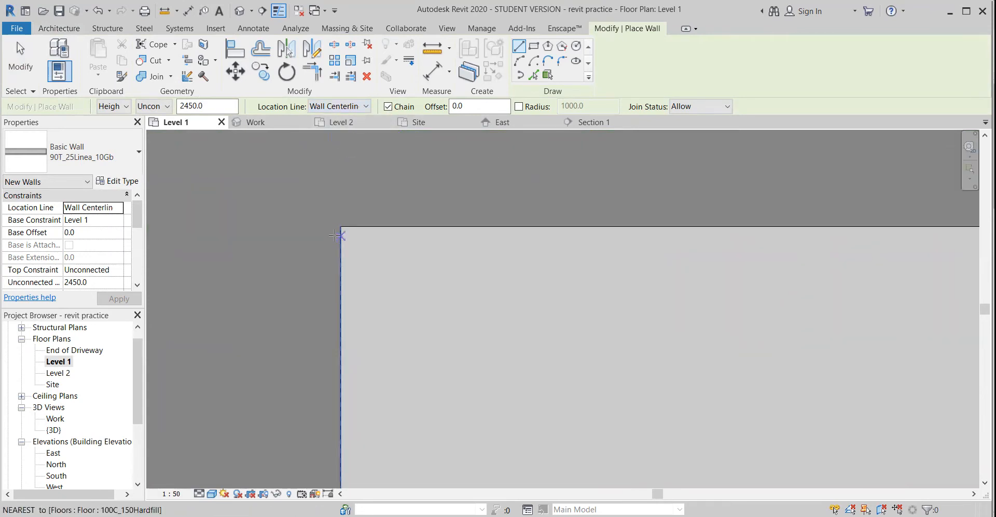
{"action": "left_click", "coordinate": [340, 226]}
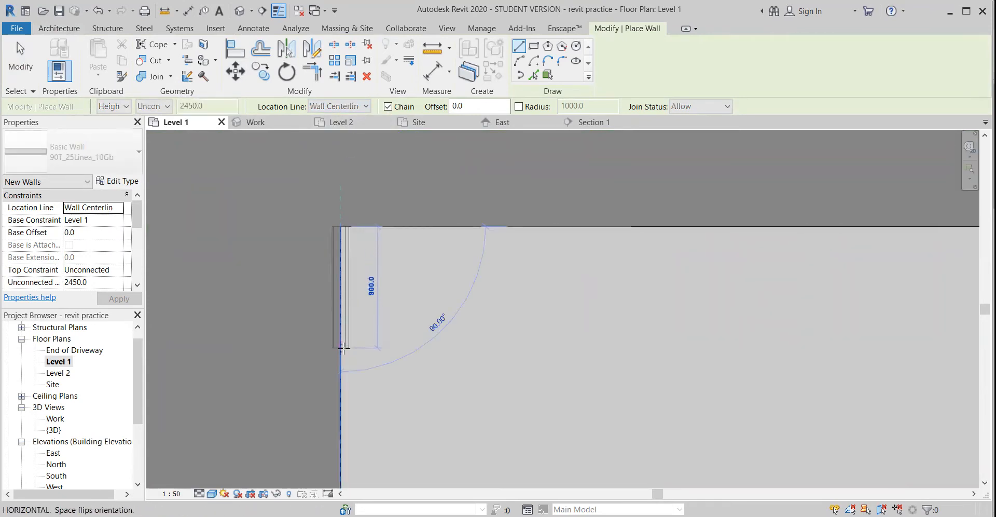
{"action": "left_click", "coordinate": [343, 347]}
{"action": "key", "text": "Escape"}
{"action": "key", "text": "Escape"}
{"action": "scroll", "coordinate": [345, 342], "scroll_direction": "up", "scroll_amount": 2}
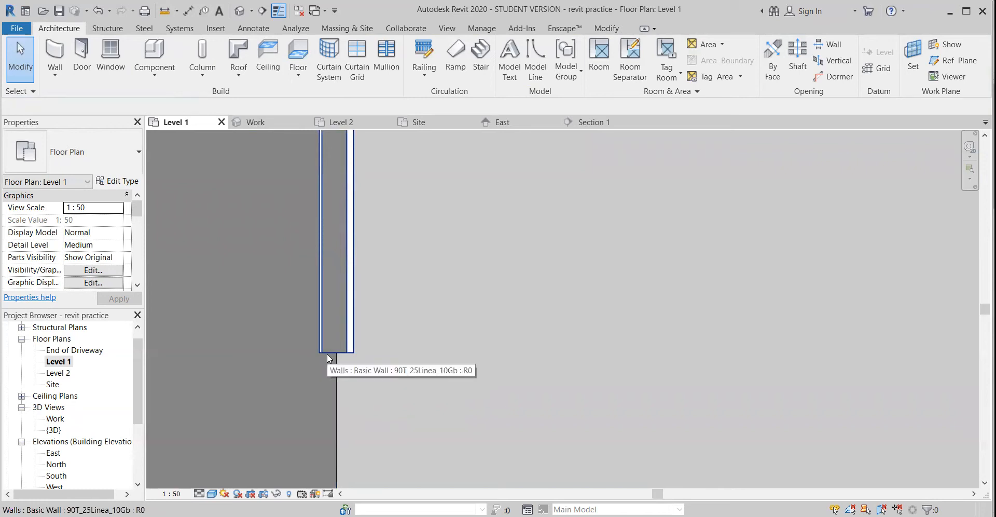
{"action": "scroll", "coordinate": [341, 341], "scroll_direction": "down", "scroll_amount": 3}
{"action": "middle_click_drag", "start_coordinate": [369, 291], "coordinate": [403, 326]}
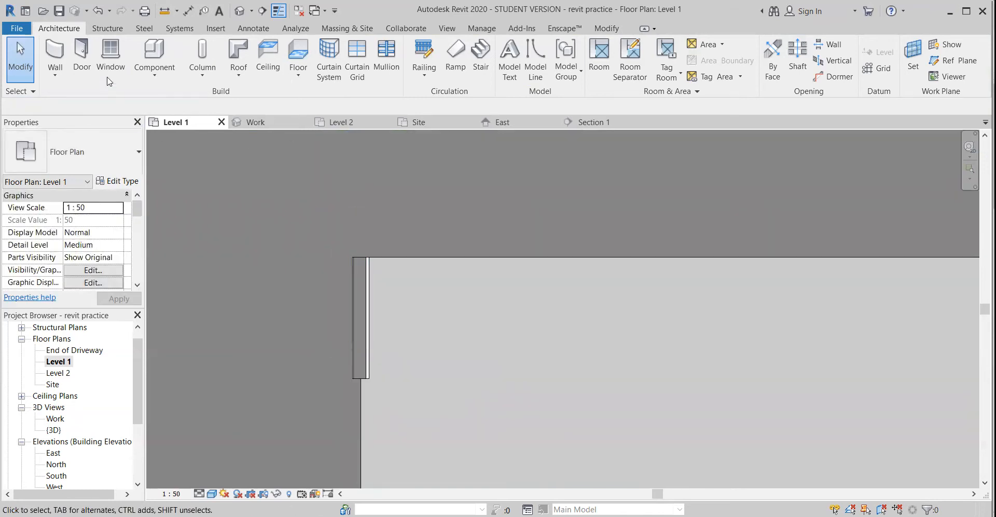
{"action": "left_click", "coordinate": [55, 61]}
{"action": "left_click", "coordinate": [356, 107]}
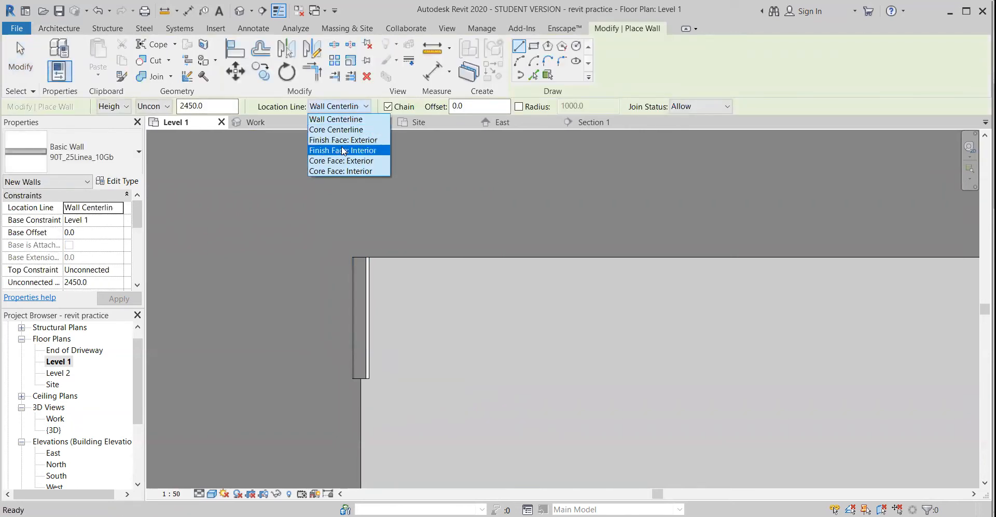
{"action": "left_click", "coordinate": [343, 140]}
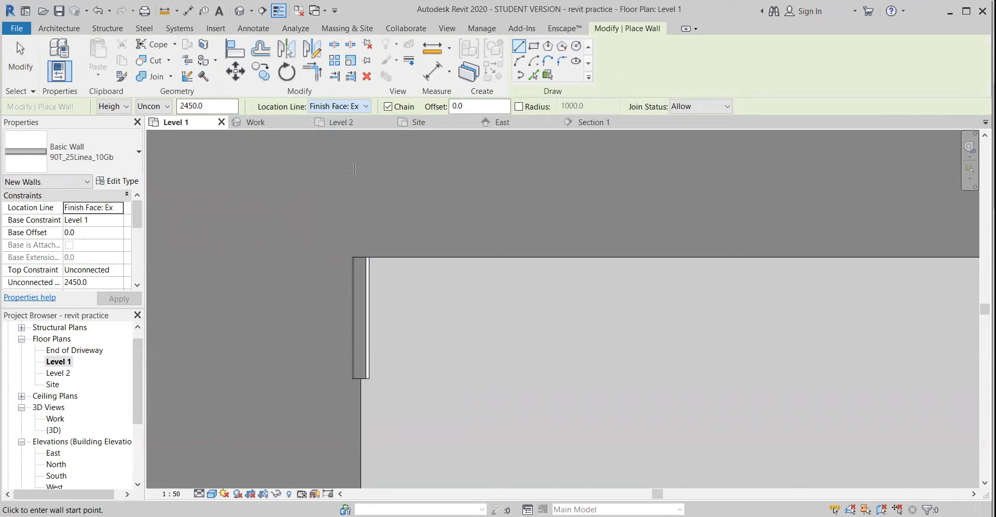
{"action": "left_click", "coordinate": [399, 257]}
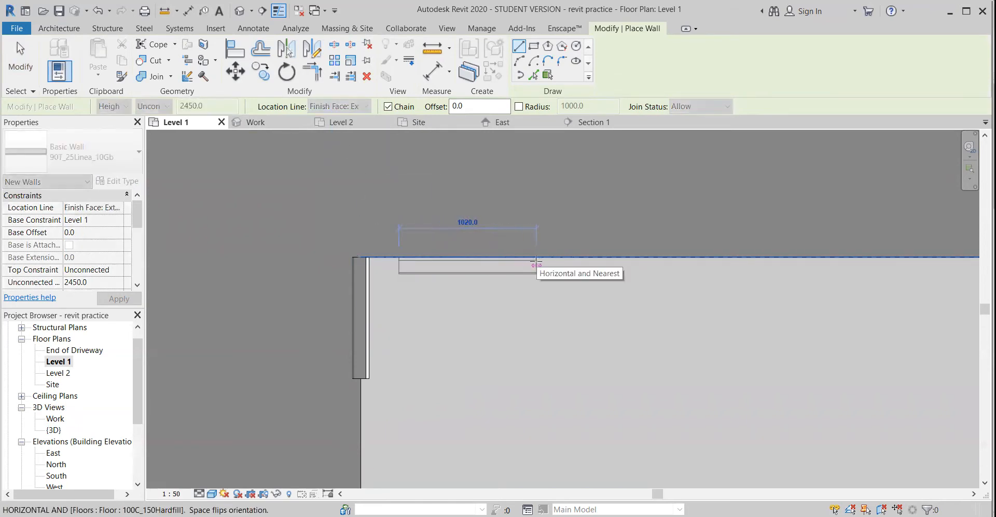
{"action": "key", "text": "Escape"}
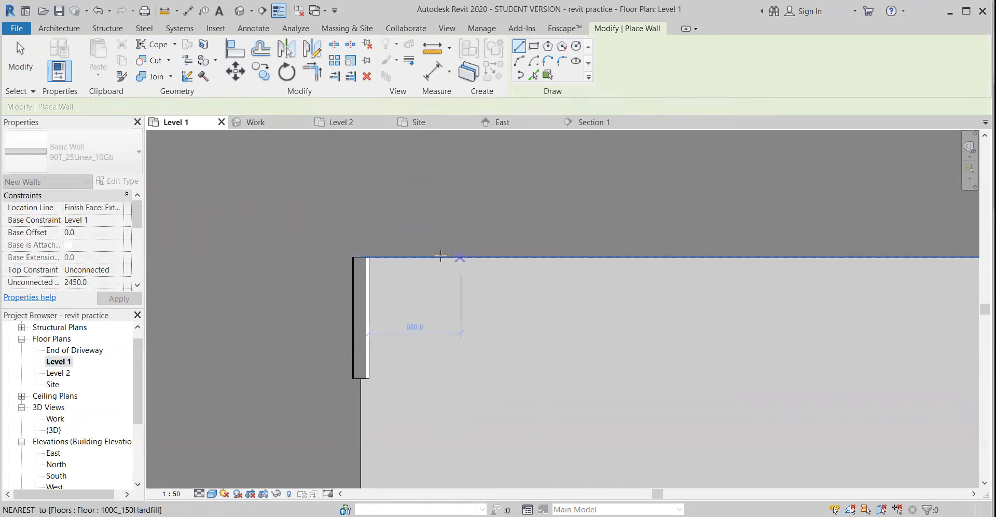
{"action": "key", "text": "Escape"}
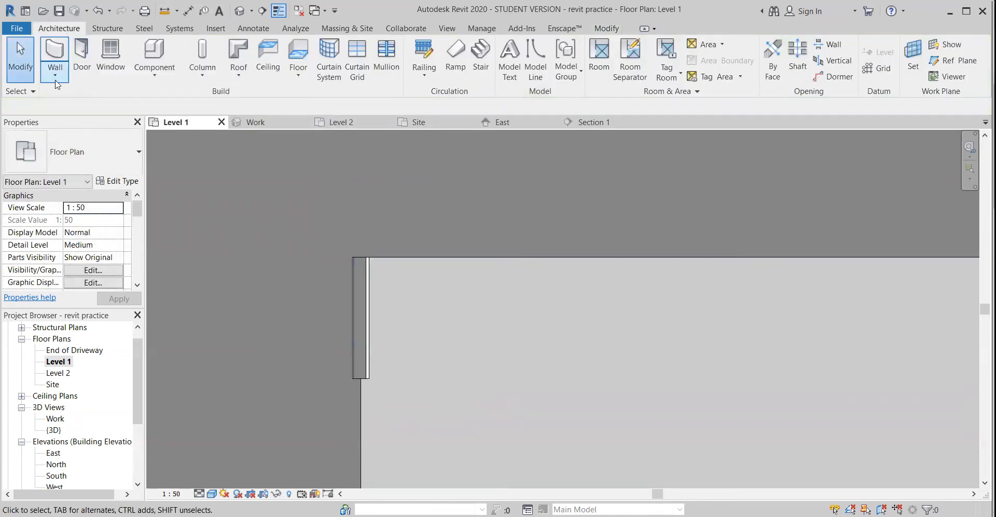
Set the location line for new walls to Wall Centerline and delete the short trial wall at the floor's upper-left corner
{"action": "left_click", "coordinate": [57, 60]}
{"action": "left_click", "coordinate": [366, 106]}
{"action": "left_click", "coordinate": [348, 120]}
{"action": "key", "text": "Escape"}
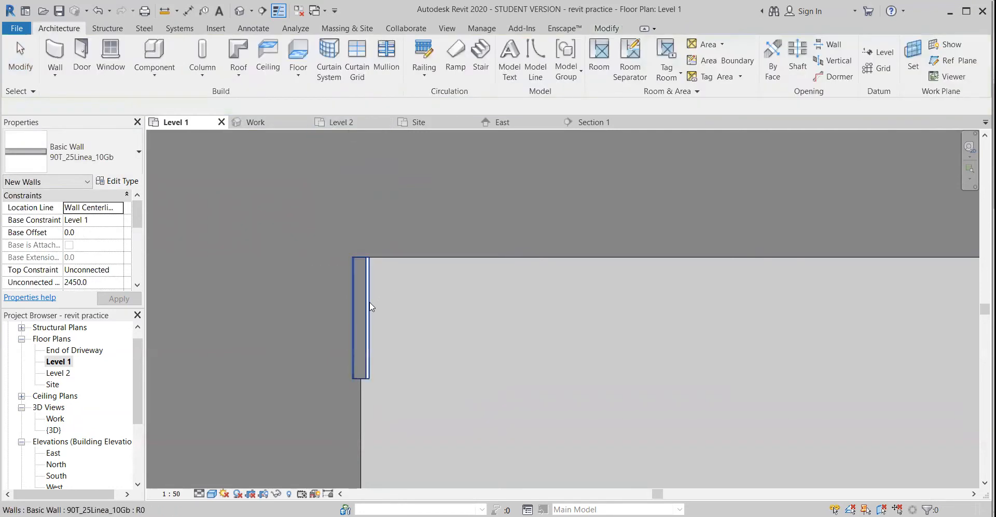
{"action": "left_click", "coordinate": [358, 297]}
{"action": "key", "text": "Delete"}
Draw four chained 90T_25Linea_10Gb walls around the floor's perimeter, counterclockwise from its upper-left corner, with location line Wall Centerline
{"action": "middle_click_drag", "start_coordinate": [359, 294], "coordinate": [327, 195]}
{"action": "scroll", "coordinate": [358, 218], "scroll_direction": "down", "scroll_amount": 4}
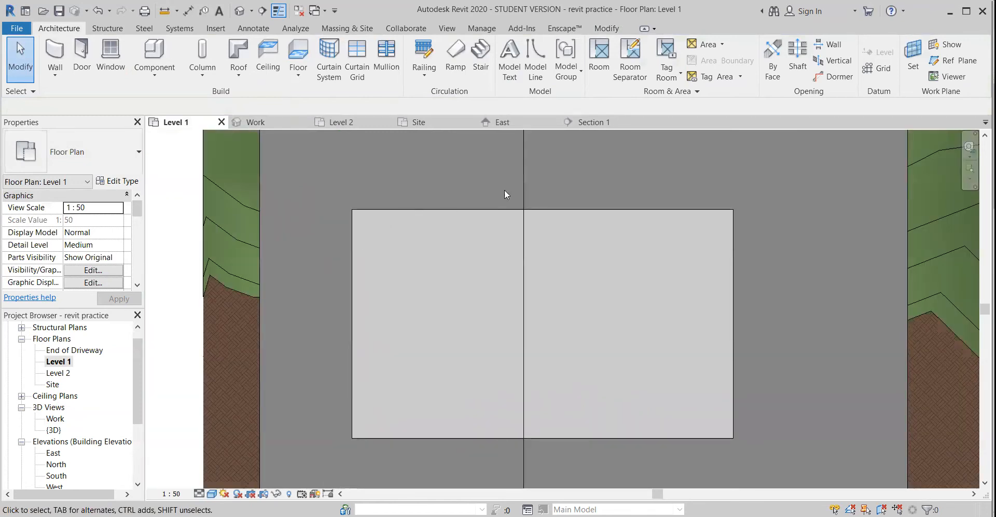
{"action": "left_click", "coordinate": [55, 54]}
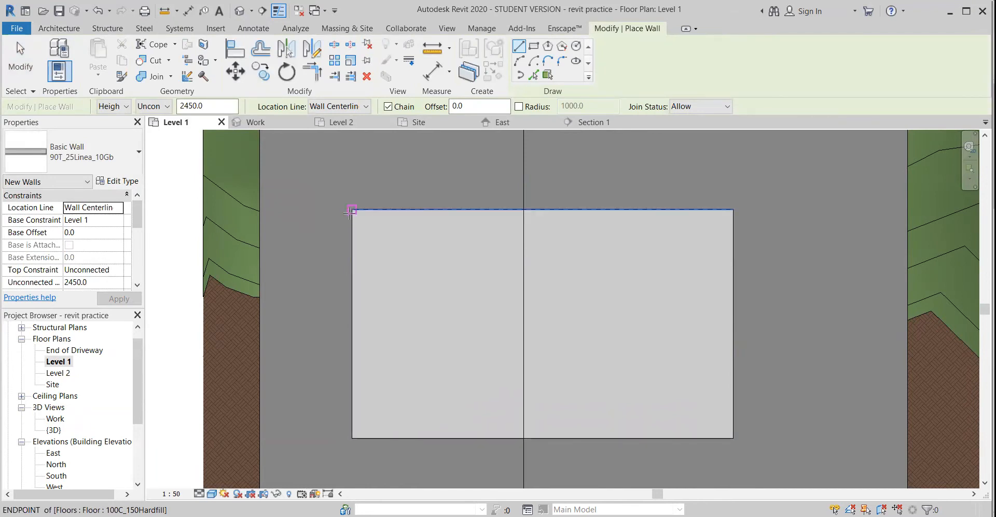
{"action": "left_click", "coordinate": [352, 209]}
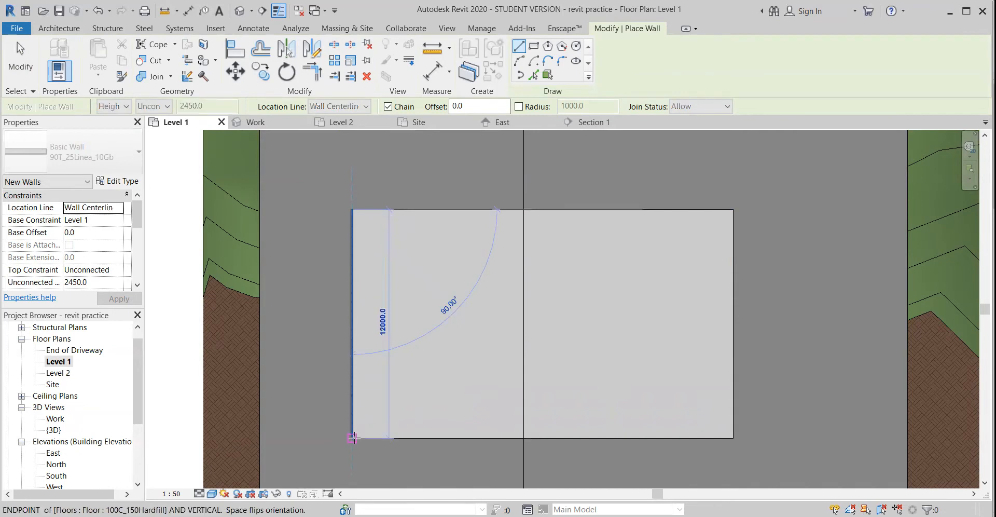
{"action": "left_click", "coordinate": [352, 438]}
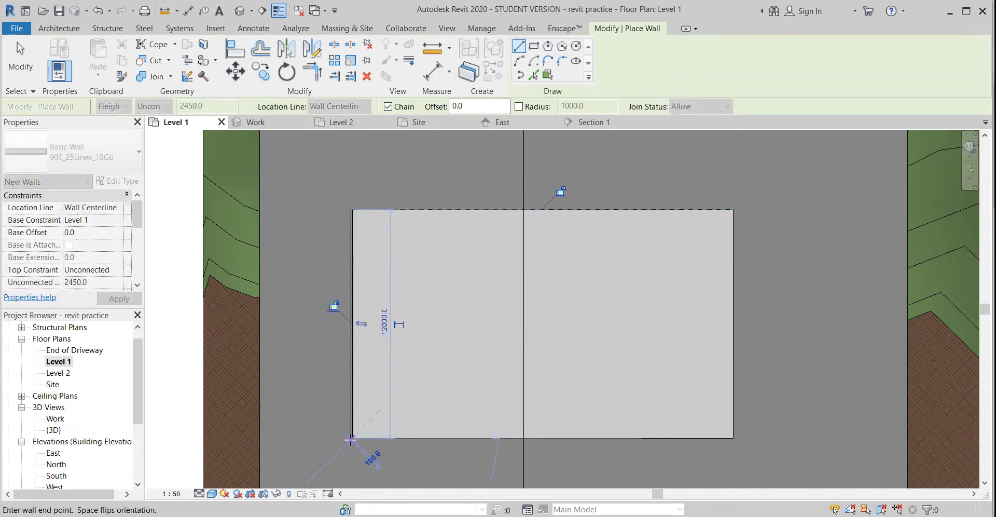
{"action": "left_click", "coordinate": [733, 438]}
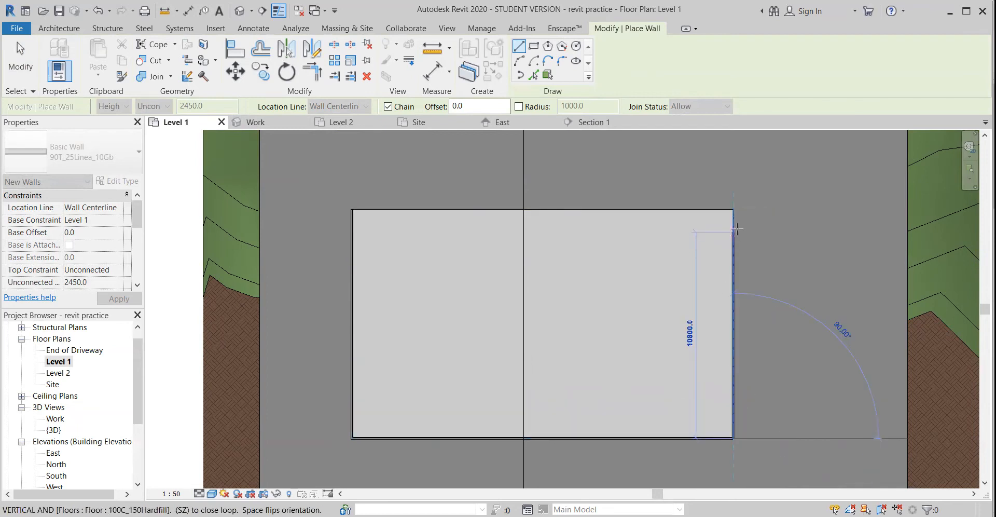
{"action": "left_click", "coordinate": [734, 210]}
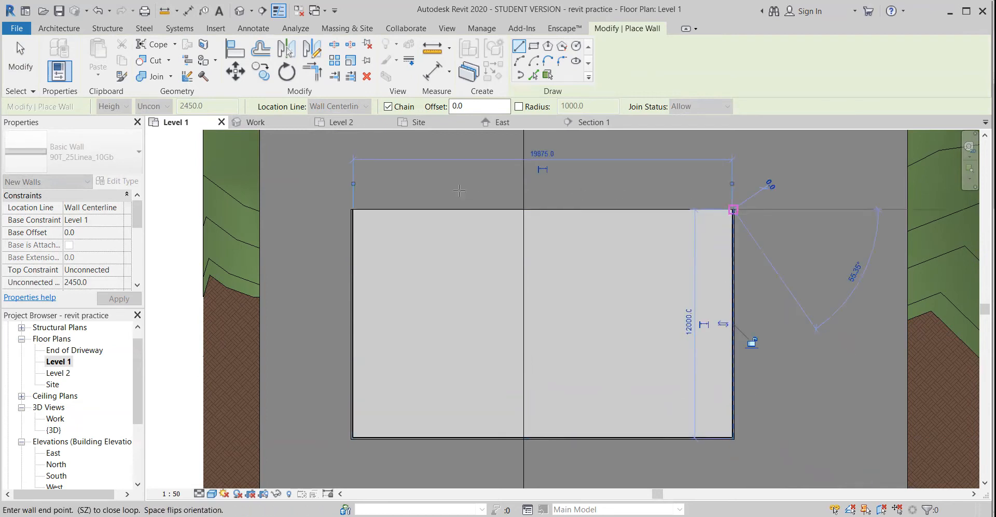
{"action": "left_click", "coordinate": [352, 210]}
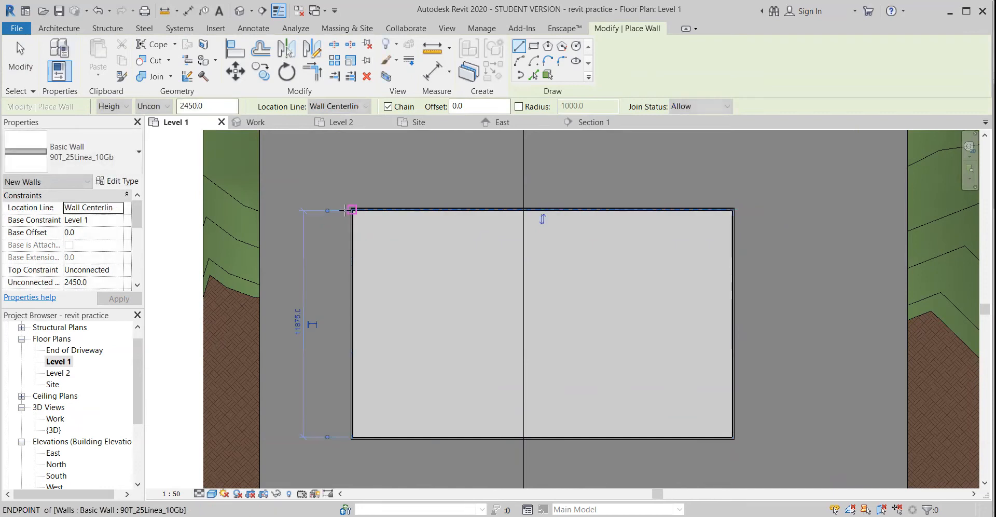
{"action": "scroll", "coordinate": [347, 209], "scroll_direction": "up", "scroll_amount": 2}
{"action": "key", "text": "Escape"}
{"action": "key", "text": "Escape"}
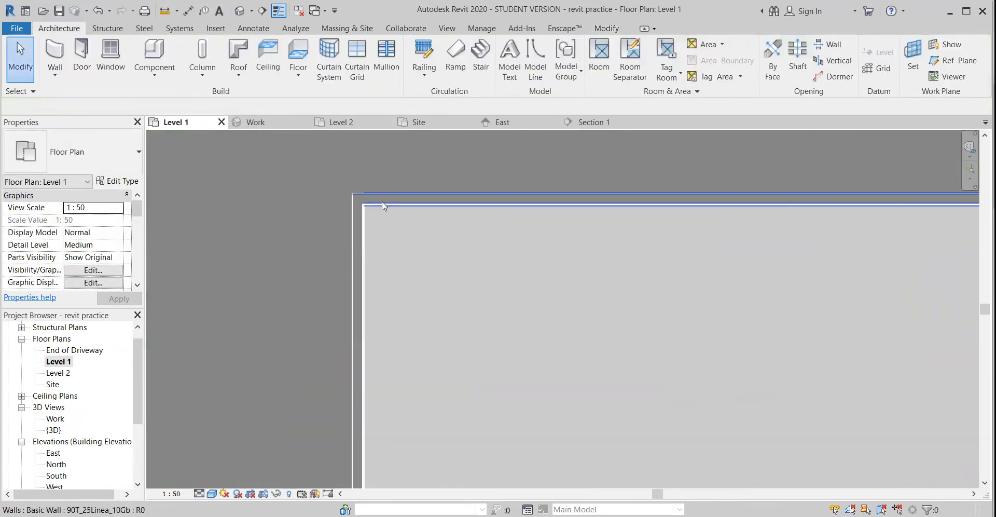
Inspect the layers at the walls' upper-left corner, then check the upper wall's cladding side in the Work 3D view
{"action": "scroll", "coordinate": [348, 209], "scroll_direction": "up", "scroll_amount": 2}
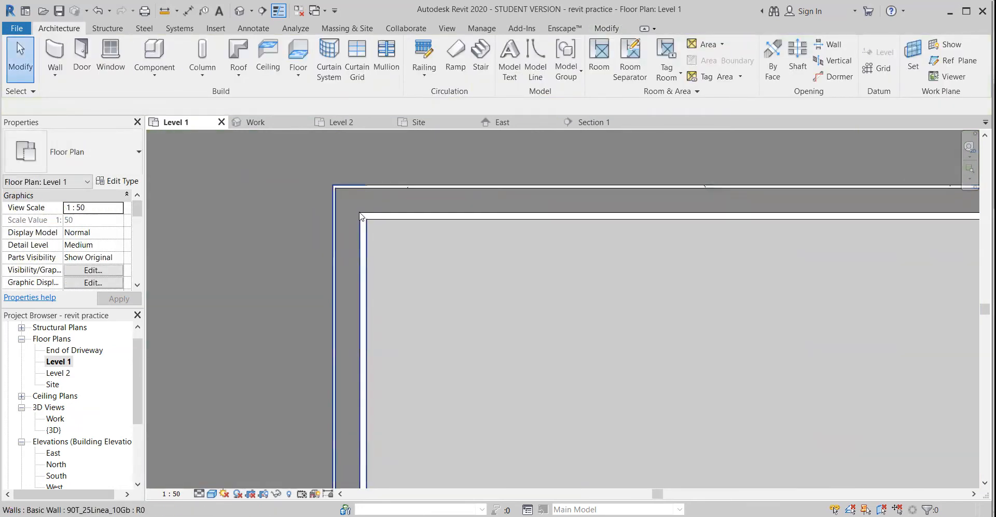
{"action": "scroll", "coordinate": [371, 215], "scroll_direction": "down", "scroll_amount": 2}
{"action": "middle_click_drag", "start_coordinate": [385, 282], "coordinate": [362, 282]}
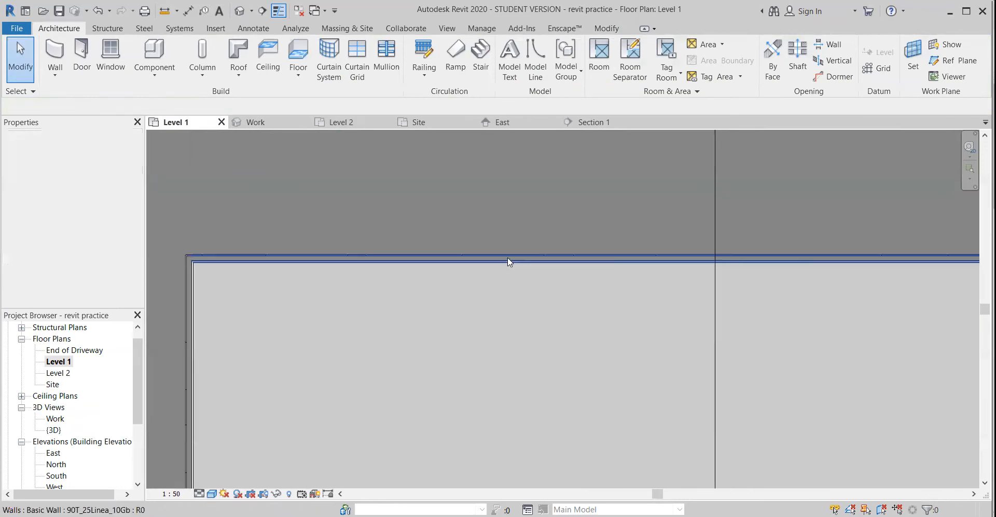
{"action": "left_click", "coordinate": [511, 258]}
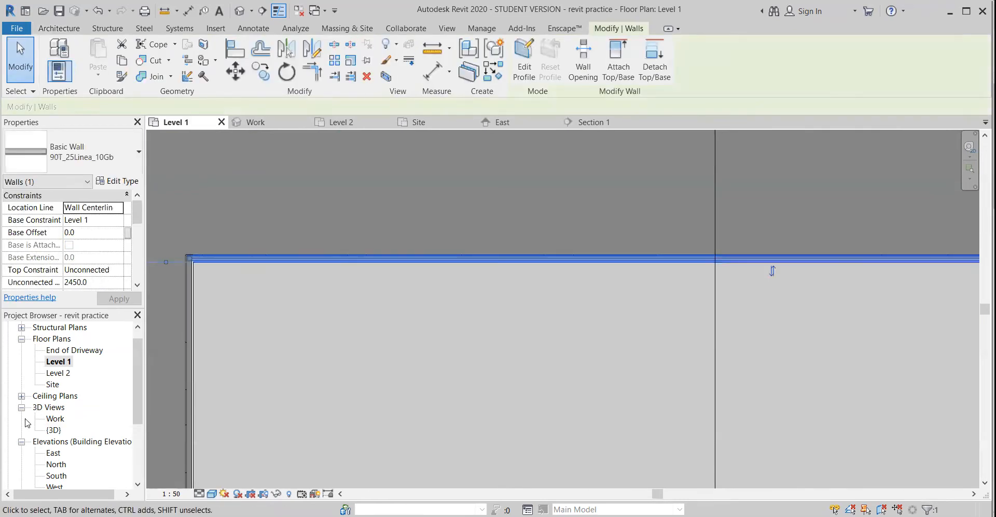
{"action": "double_click", "coordinate": [55, 419]}
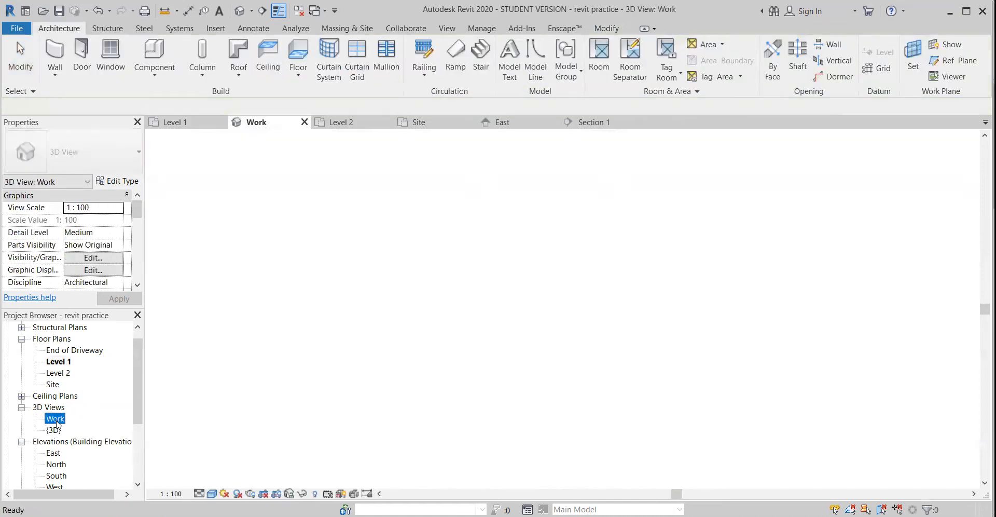
{"action": "middle_click_drag", "start_coordinate": [393, 289], "coordinate": [265, 299], "text": "shift"}
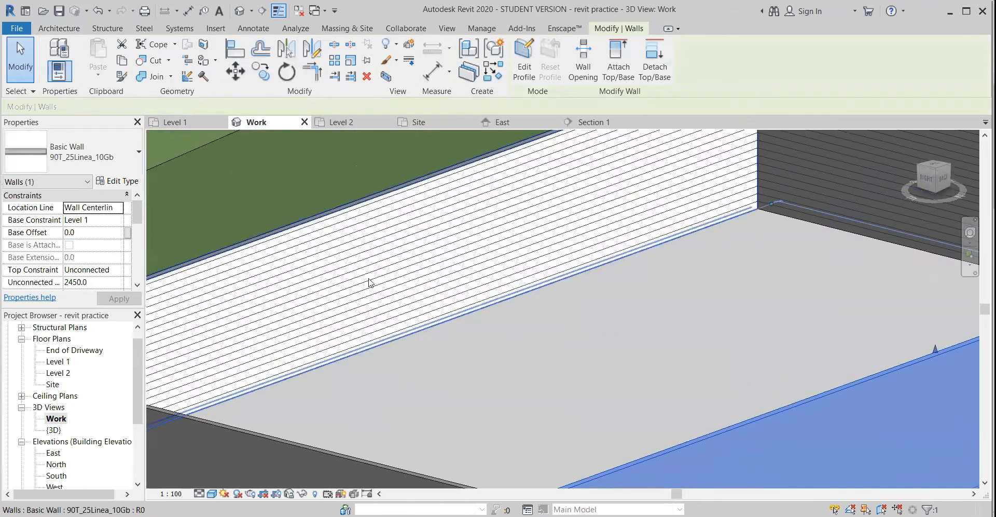
In the Level 1 plan, flip the orientation of the upper and right exterior walls
{"action": "double_click", "coordinate": [55, 362]}
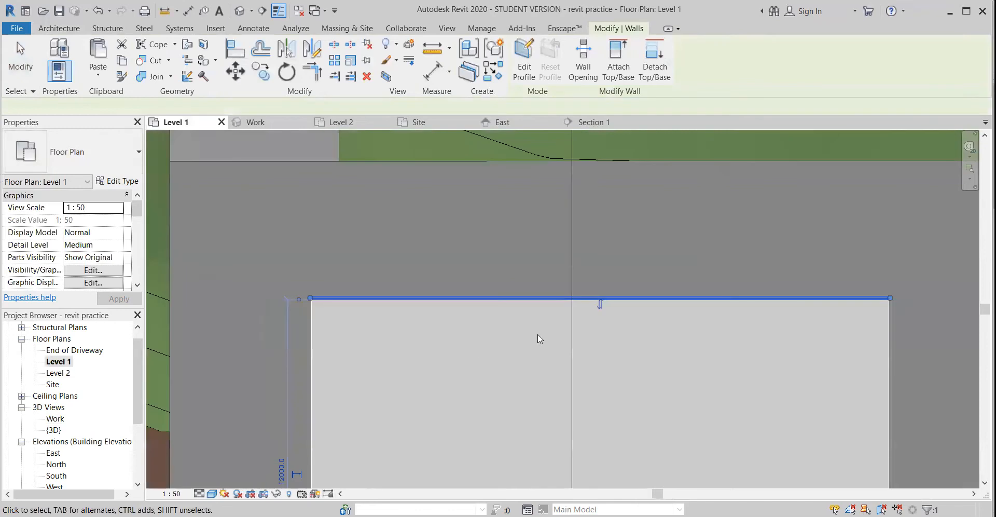
{"action": "scroll", "coordinate": [459, 308], "scroll_direction": "up", "scroll_amount": 5}
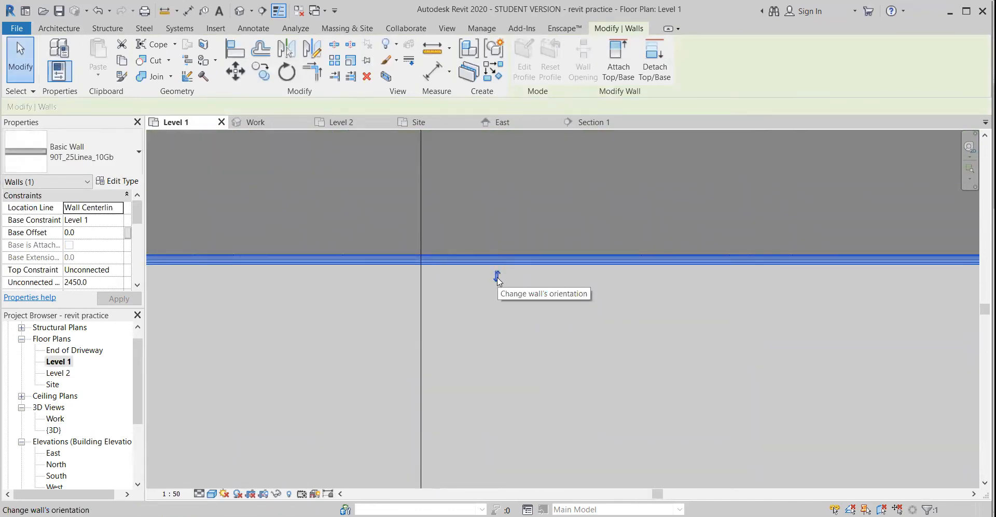
{"action": "left_click", "coordinate": [497, 276]}
{"action": "scroll", "coordinate": [506, 296], "scroll_direction": "down", "scroll_amount": 3}
{"action": "middle_click_drag", "start_coordinate": [581, 349], "coordinate": [420, 258]}
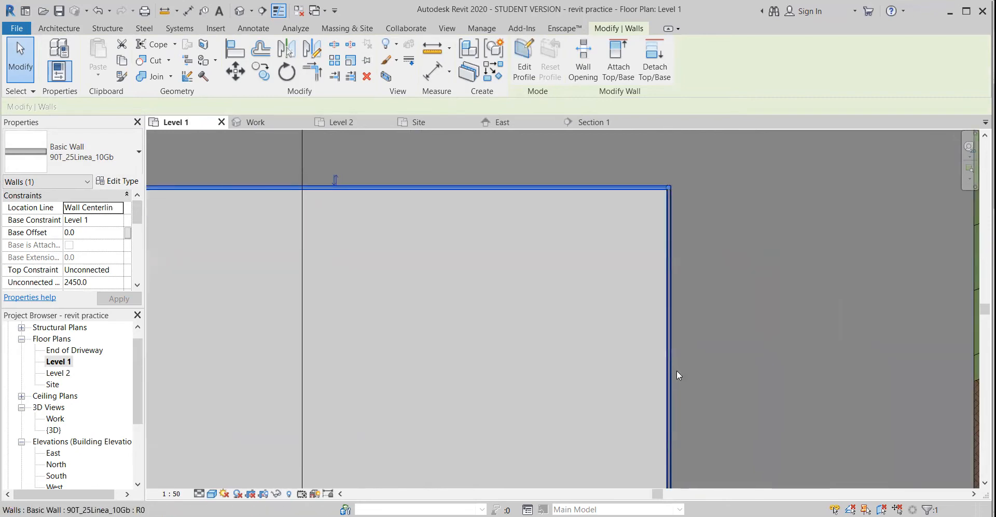
{"action": "left_click", "coordinate": [674, 374]}
{"action": "scroll", "coordinate": [561, 392], "scroll_direction": "down", "scroll_amount": 4}
Flip the orientation of the lower and left exterior walls
{"action": "middle_click_drag", "start_coordinate": [480, 319], "coordinate": [542, 132]}
{"action": "scroll", "coordinate": [509, 313], "scroll_direction": "up", "scroll_amount": 3}
{"action": "left_click", "coordinate": [504, 316]}
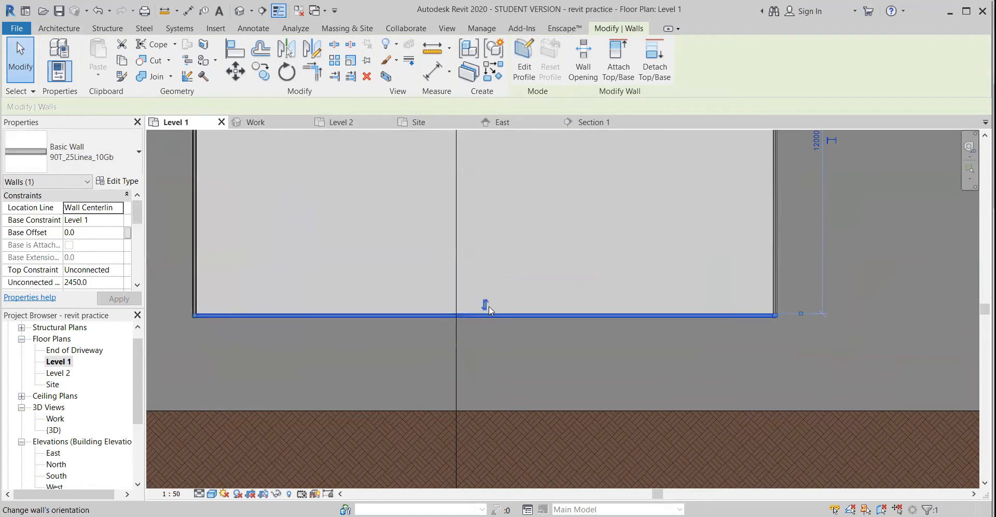
{"action": "left_click", "coordinate": [489, 306]}
{"action": "middle_click_drag", "start_coordinate": [337, 261], "coordinate": [412, 334]}
{"action": "left_click", "coordinate": [294, 259]}
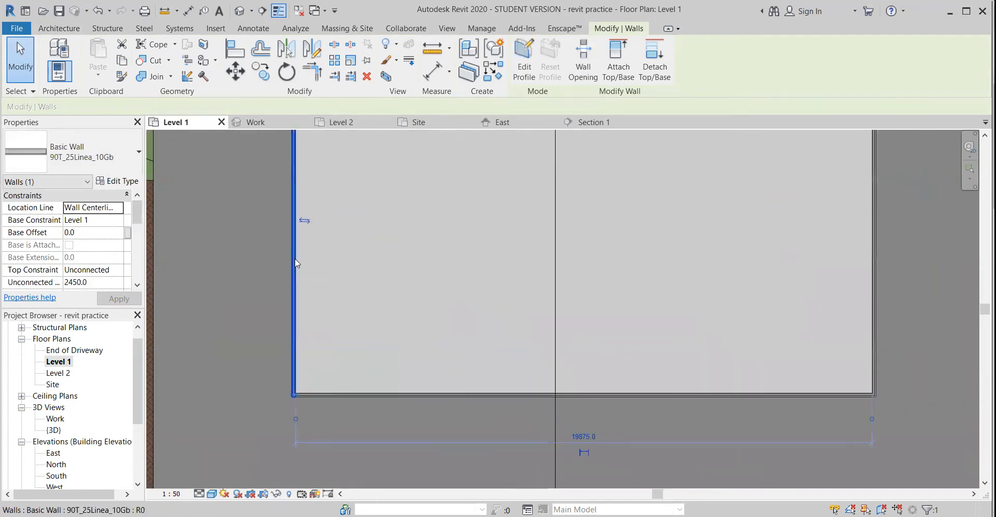
{"action": "left_click", "coordinate": [307, 220]}
{"action": "scroll", "coordinate": [381, 265], "scroll_direction": "down", "scroll_amount": 2}
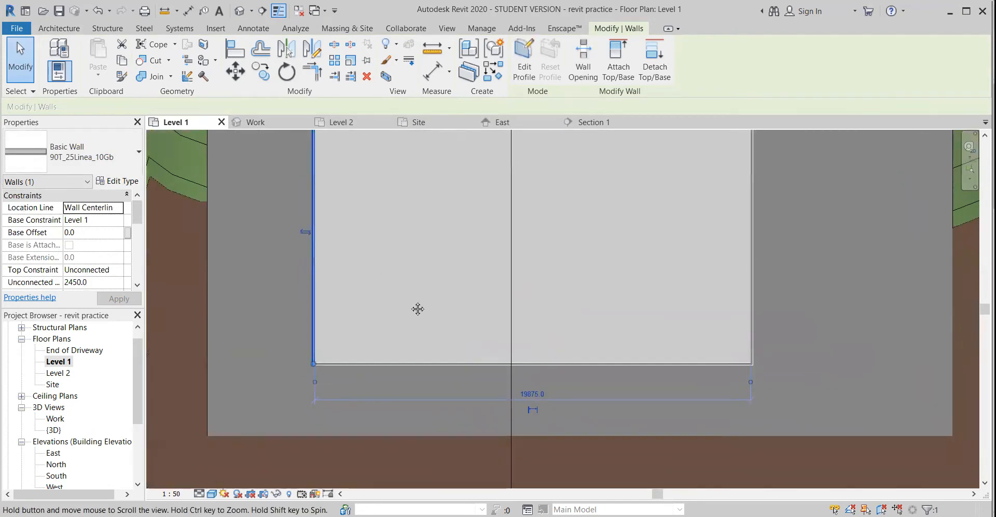
{"action": "middle_click_drag", "start_coordinate": [418, 308], "coordinate": [387, 349]}
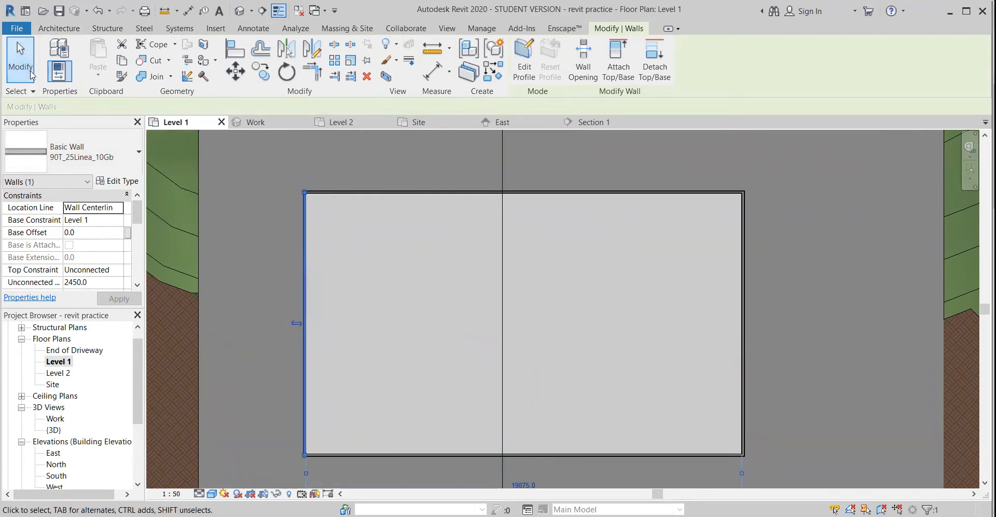
Start a new wall and choose the Generic200 Nominal basic wall type
{"action": "left_click", "coordinate": [59, 29]}
{"action": "left_click", "coordinate": [54, 52]}
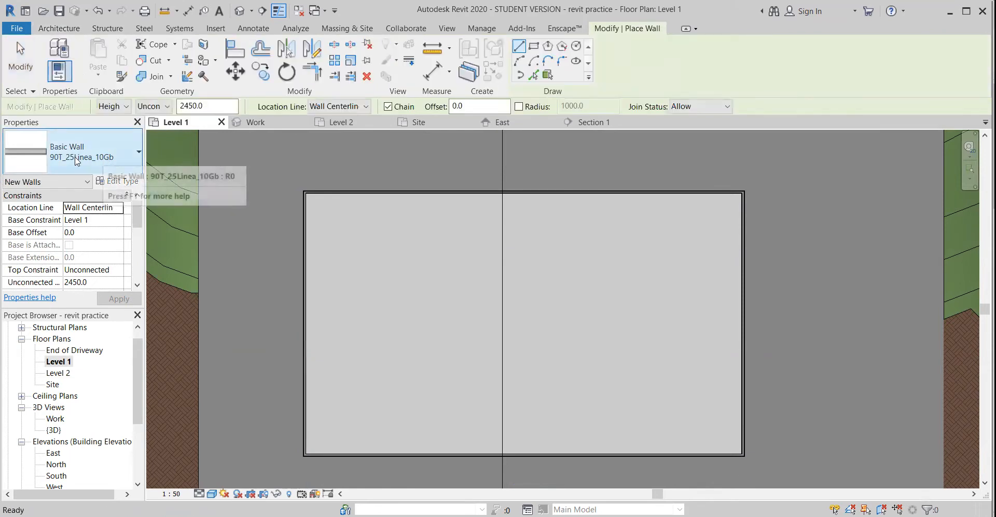
{"action": "left_click", "coordinate": [110, 152]}
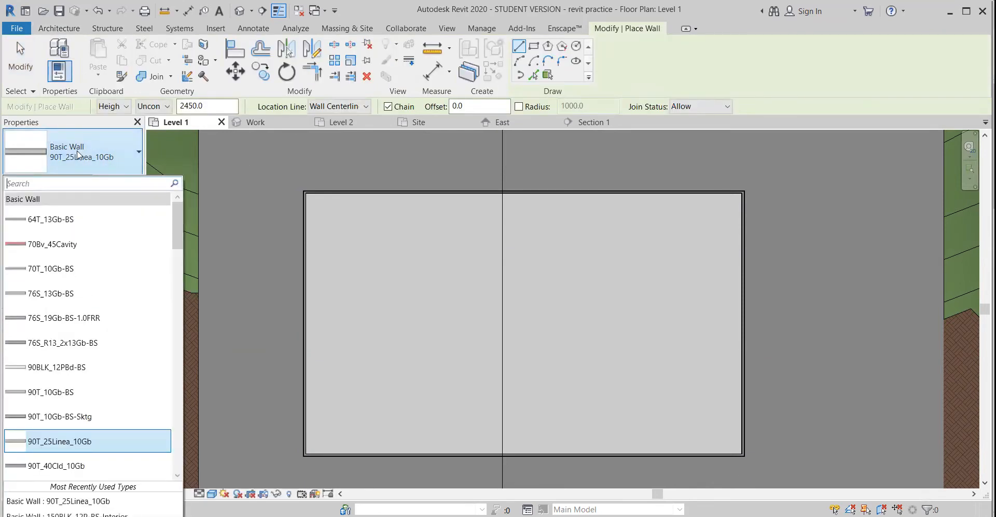
{"action": "scroll", "coordinate": [68, 366], "scroll_direction": "down", "scroll_amount": 8}
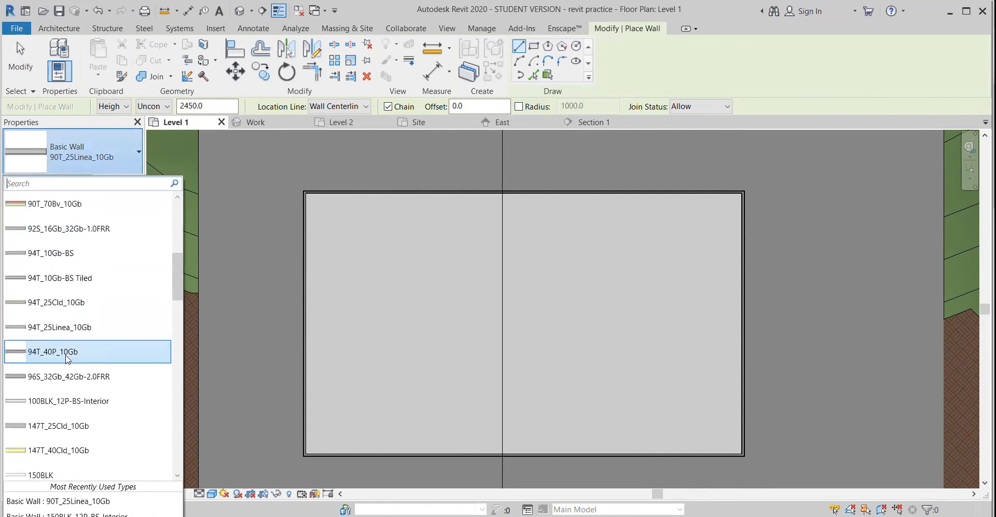
{"action": "scroll", "coordinate": [68, 366], "scroll_direction": "down", "scroll_amount": 10}
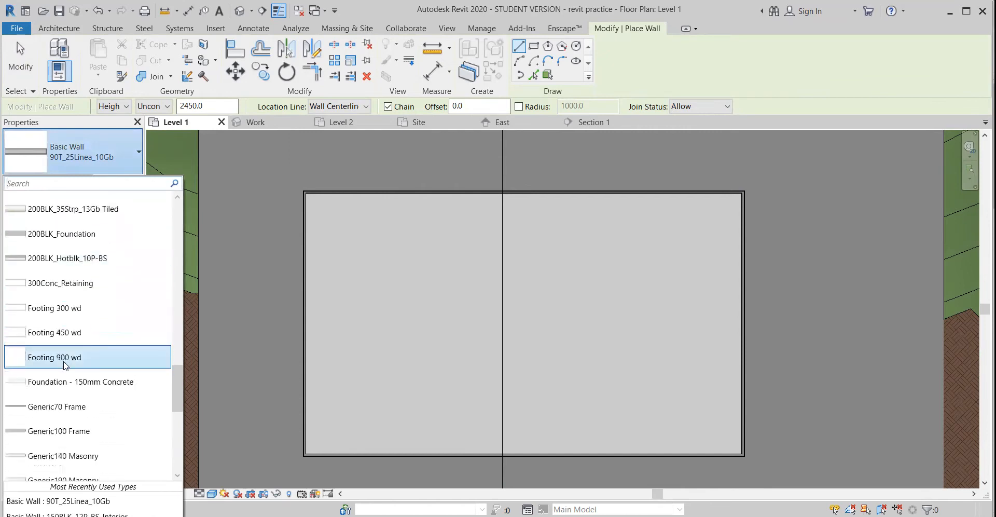
{"action": "scroll", "coordinate": [66, 366], "scroll_direction": "down", "scroll_amount": 5}
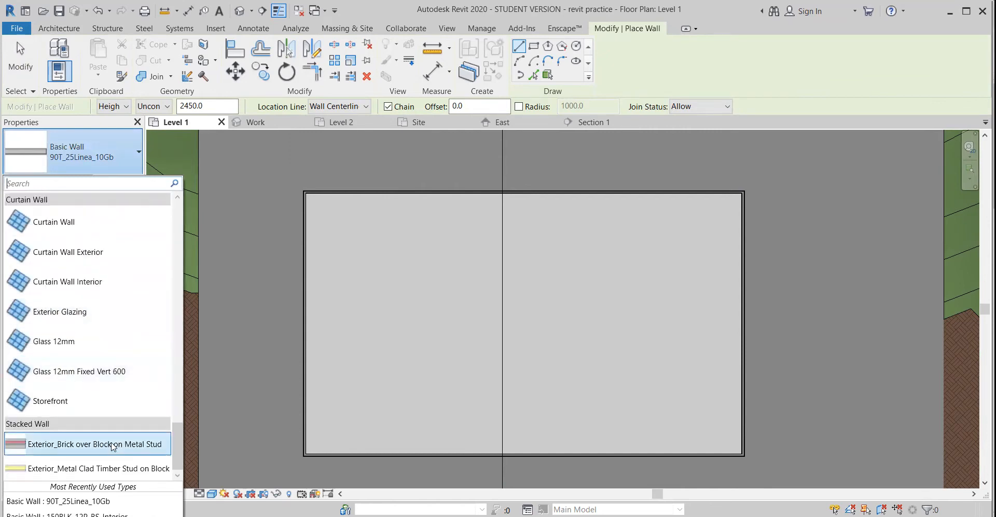
{"action": "scroll", "coordinate": [78, 410], "scroll_direction": "up", "scroll_amount": 5}
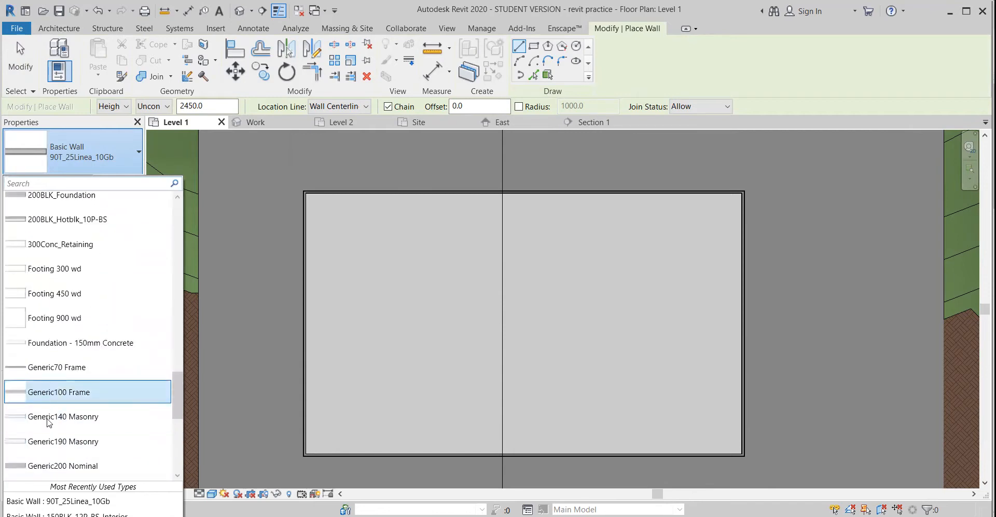
{"action": "scroll", "coordinate": [55, 303], "scroll_direction": "up", "scroll_amount": 8}
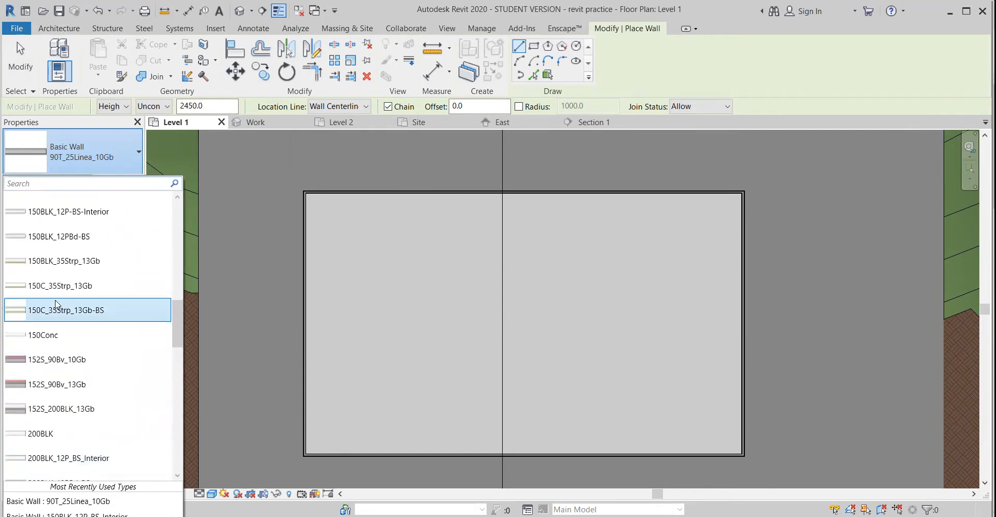
{"action": "scroll", "coordinate": [57, 261], "scroll_direction": "down", "scroll_amount": 9}
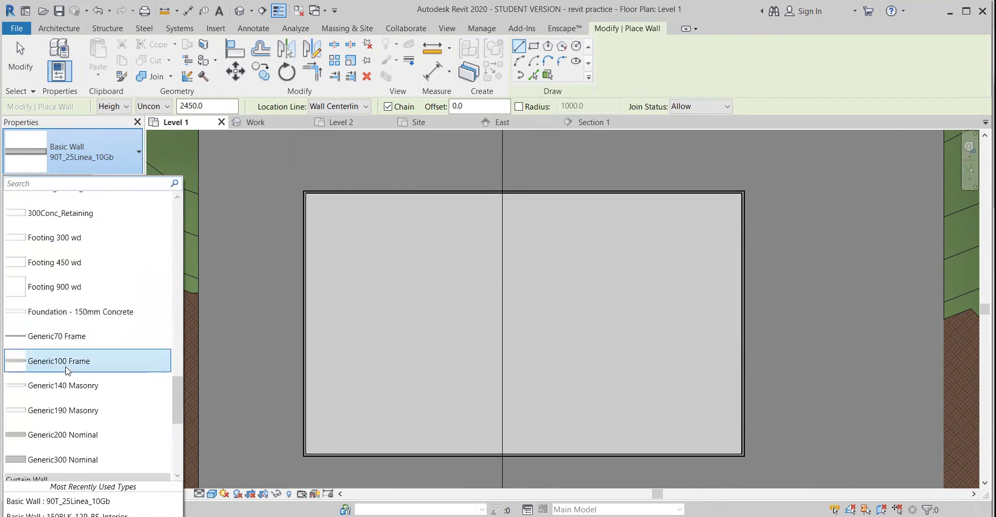
{"action": "left_click", "coordinate": [52, 342]}
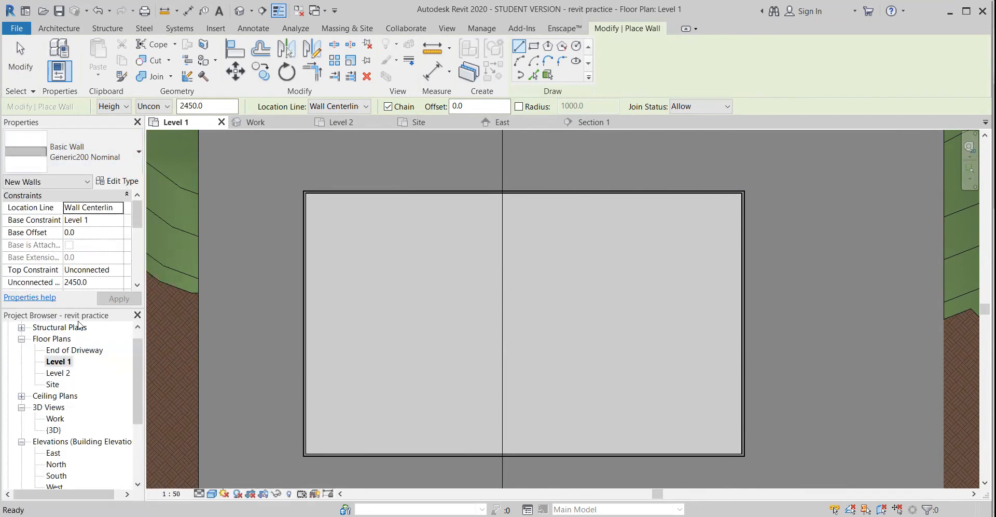
Check the layer structure of the Generic200 Nominal wall type
{"action": "scroll", "coordinate": [421, 209], "scroll_direction": "up", "scroll_amount": 2}
{"action": "middle_click_drag", "start_coordinate": [442, 192], "coordinate": [433, 242]}
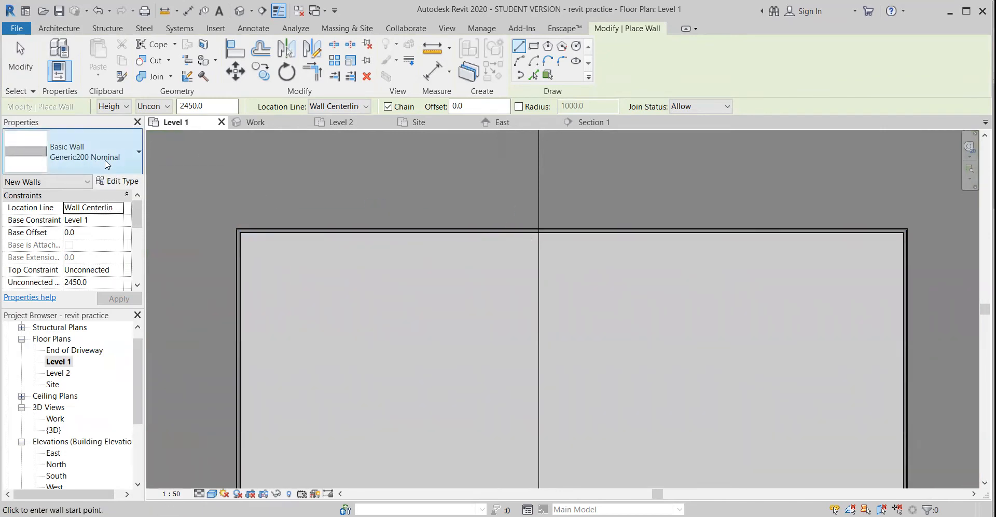
{"action": "left_click", "coordinate": [118, 181]}
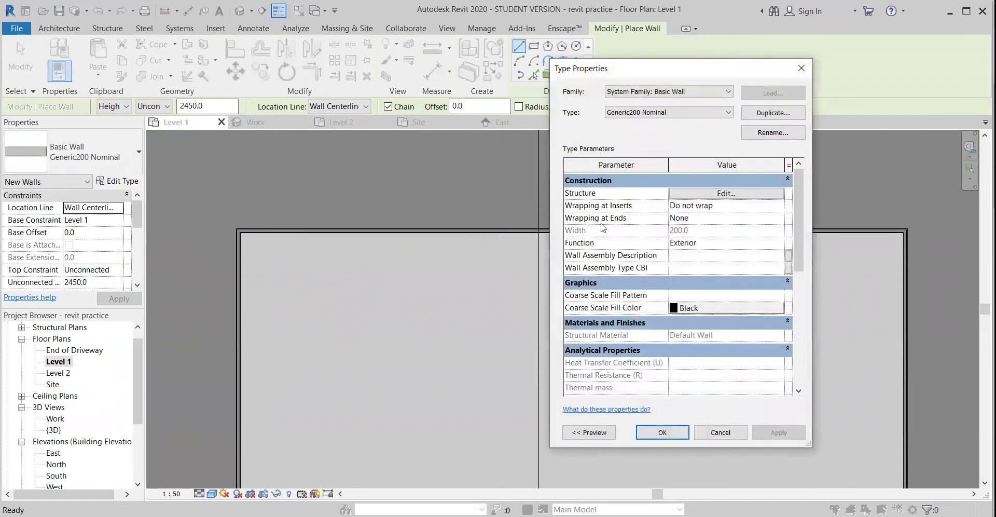
{"action": "left_click", "coordinate": [704, 199]}
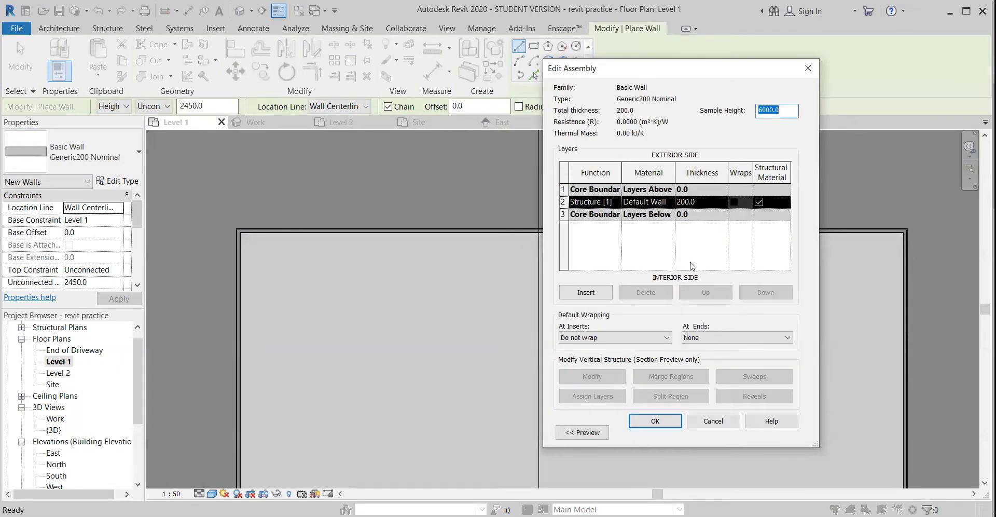
{"action": "left_click", "coordinate": [713, 421]}
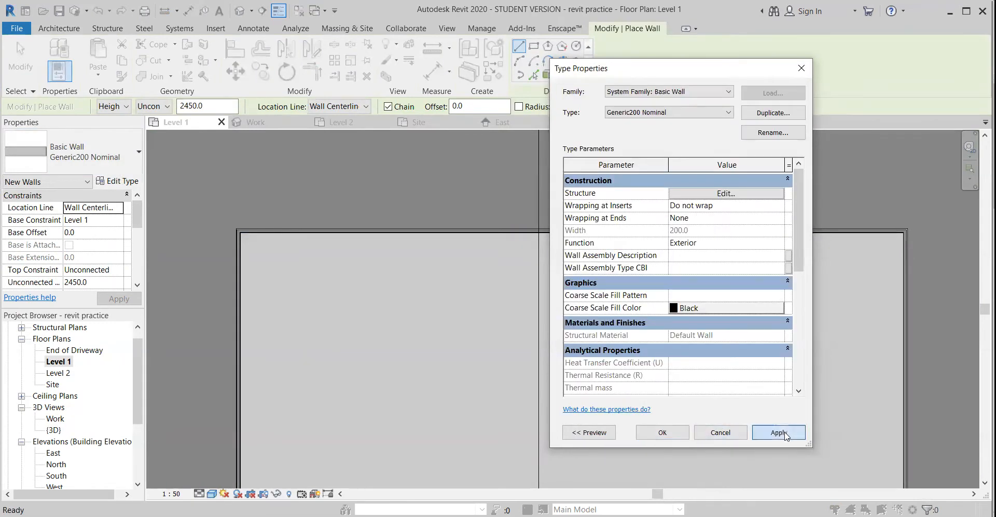
{"action": "left_click", "coordinate": [669, 433]}
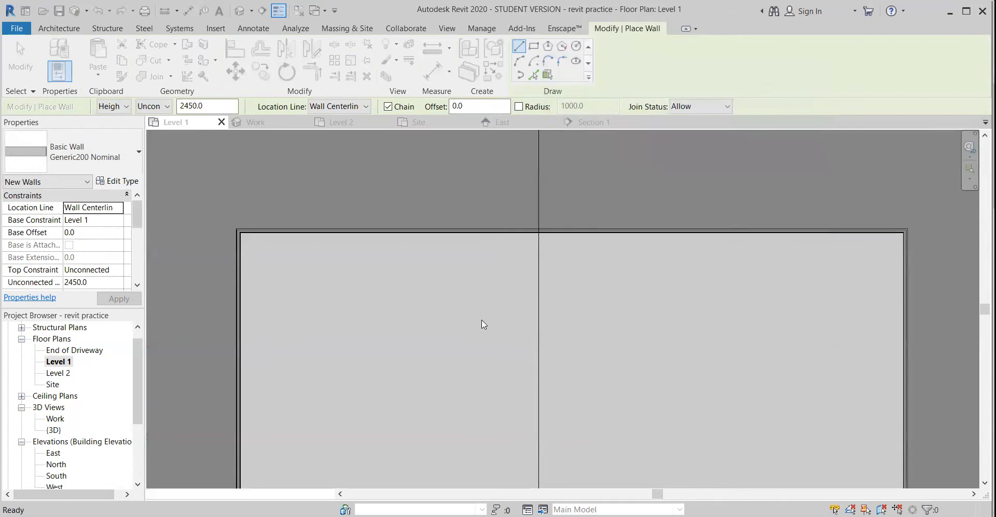
Draw two chained walls enclosing the upper-left room: down from the upper exterior wall about 8200 mm from the left wall, then across to the left wall
{"action": "left_click", "coordinate": [517, 232]}
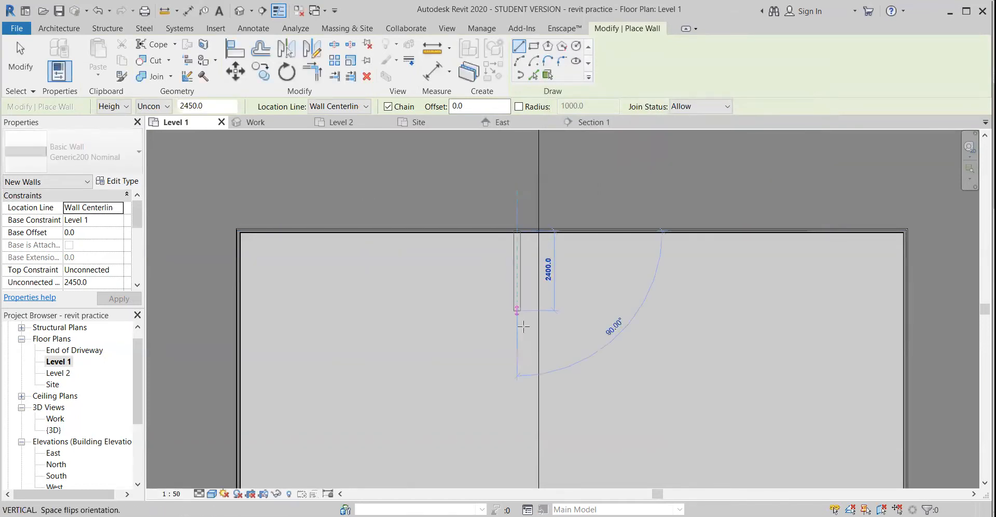
{"action": "left_click", "coordinate": [517, 380]}
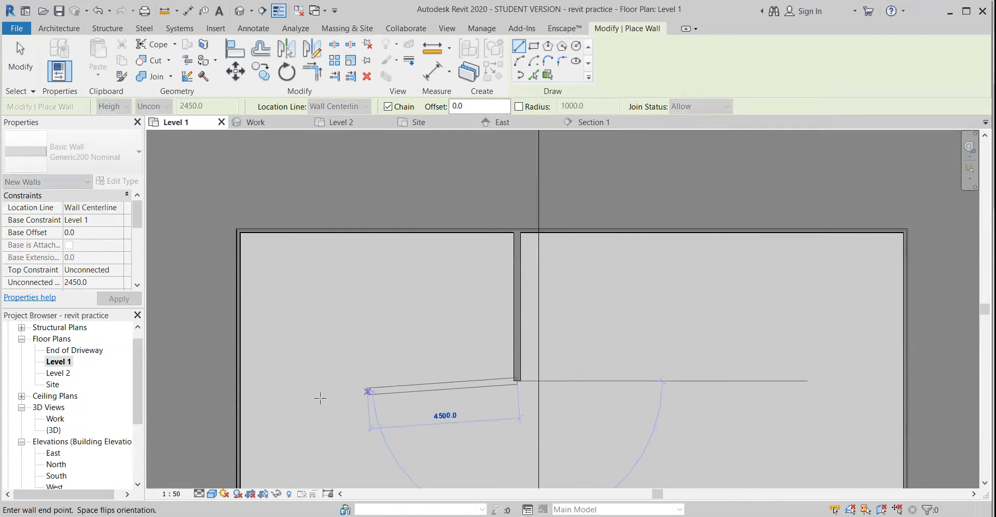
{"action": "left_click", "coordinate": [239, 382]}
Draw two chained walls from the upper-left room's lower wall: down about 4800 mm from the left exterior wall, then to the right
{"action": "middle_click_drag", "start_coordinate": [354, 431], "coordinate": [356, 239]}
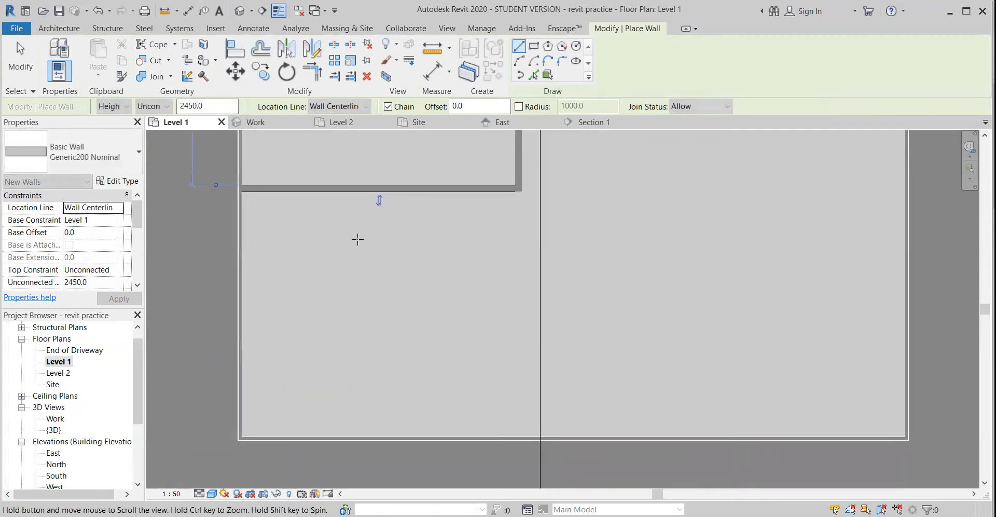
{"action": "left_click", "coordinate": [405, 193]}
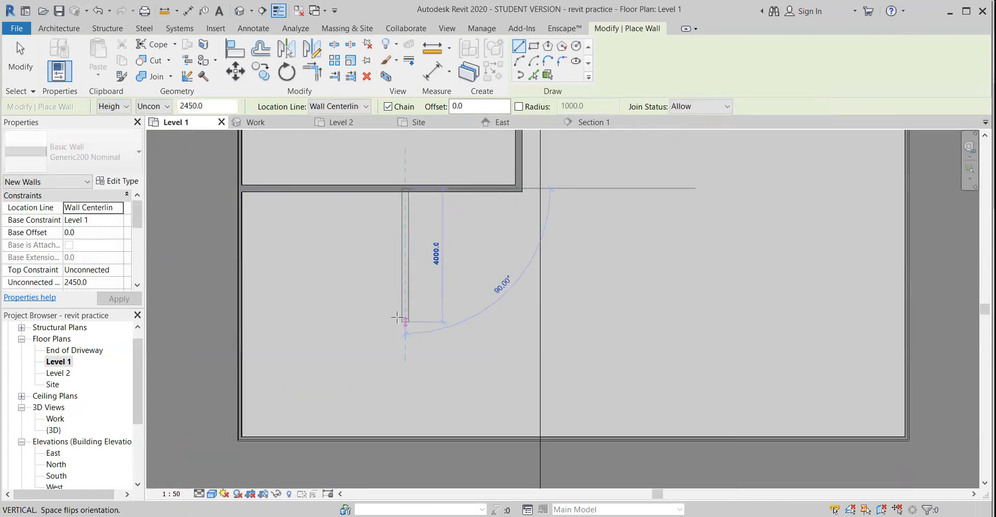
{"action": "left_click", "coordinate": [366, 320]}
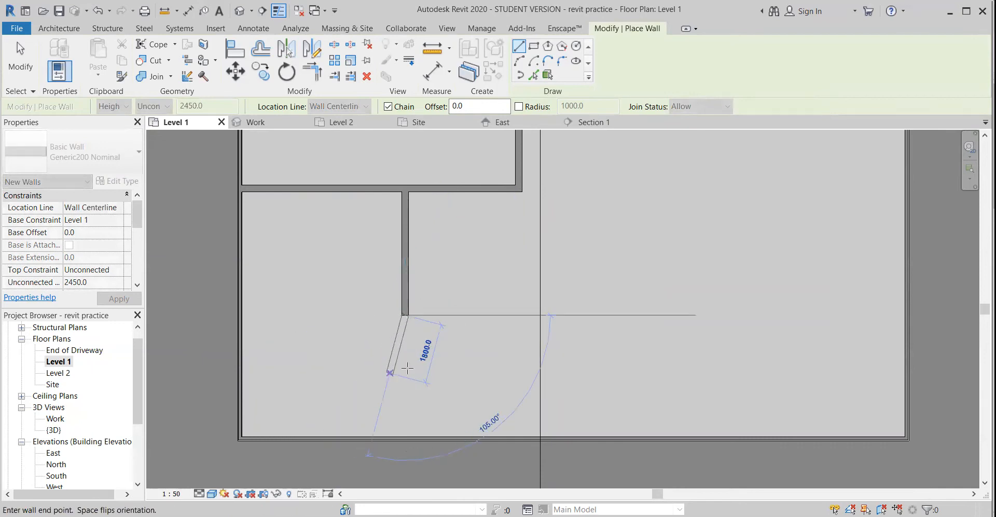
{"action": "left_click", "coordinate": [574, 314]}
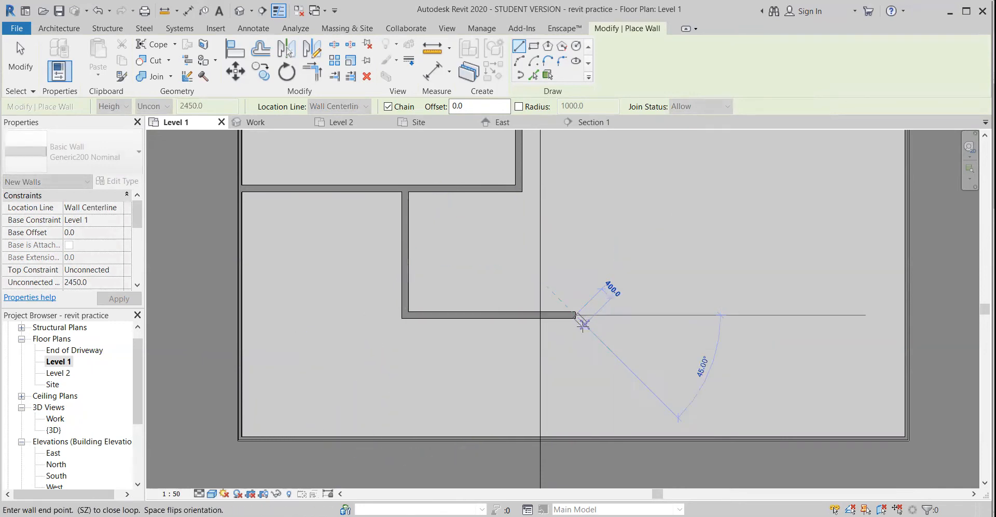
{"action": "key", "text": "Escape"}
{"action": "key", "text": "Escape"}
Extend the lower end of the new vertical partition to the lower exterior wall
{"action": "left_click", "coordinate": [403, 292]}
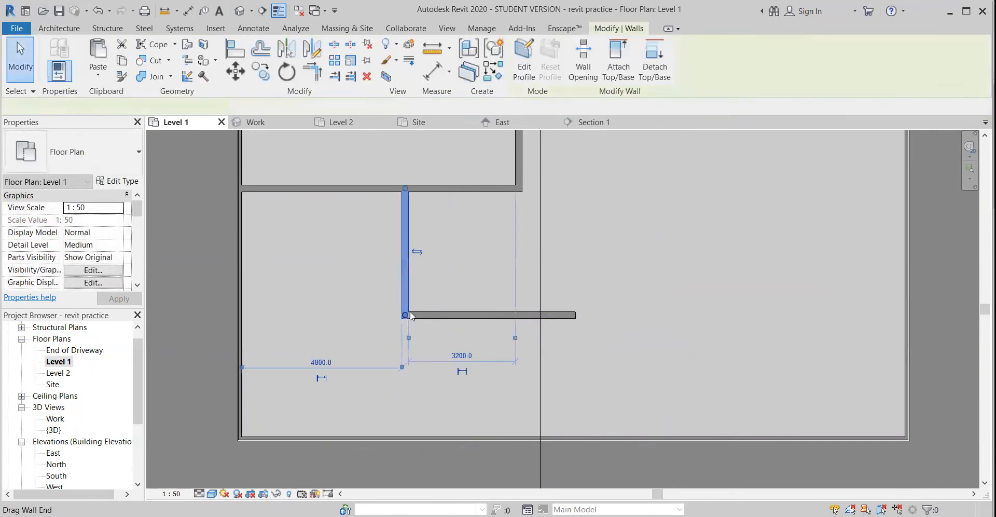
{"action": "left_click_drag", "start_coordinate": [410, 314], "coordinate": [410, 374]}
{"action": "left_click_drag", "start_coordinate": [407, 412], "coordinate": [405, 439]}
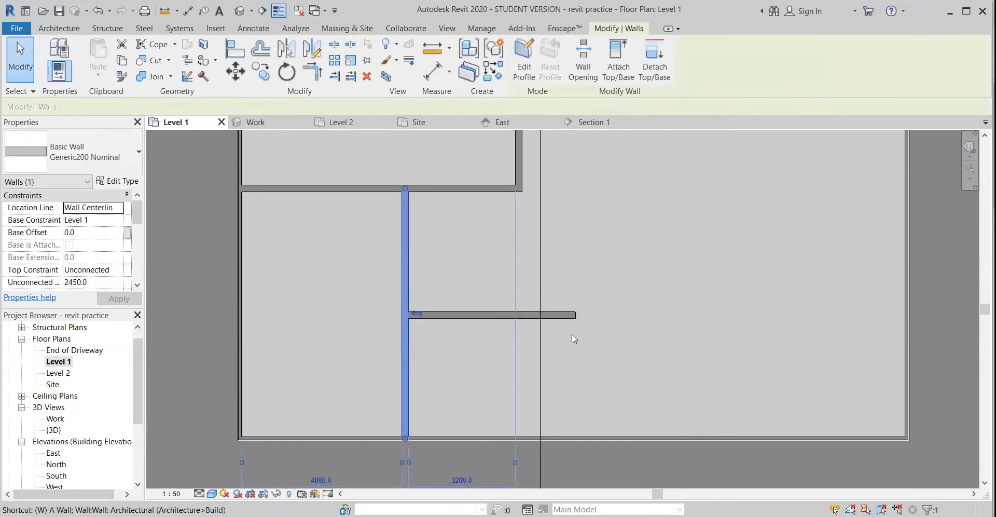
Draw a wall from the horizontal partition's free right end straight down to the lower exterior wall
{"action": "key", "text": "w"}
{"action": "key", "text": "a"}
{"action": "left_click", "coordinate": [574, 315]}
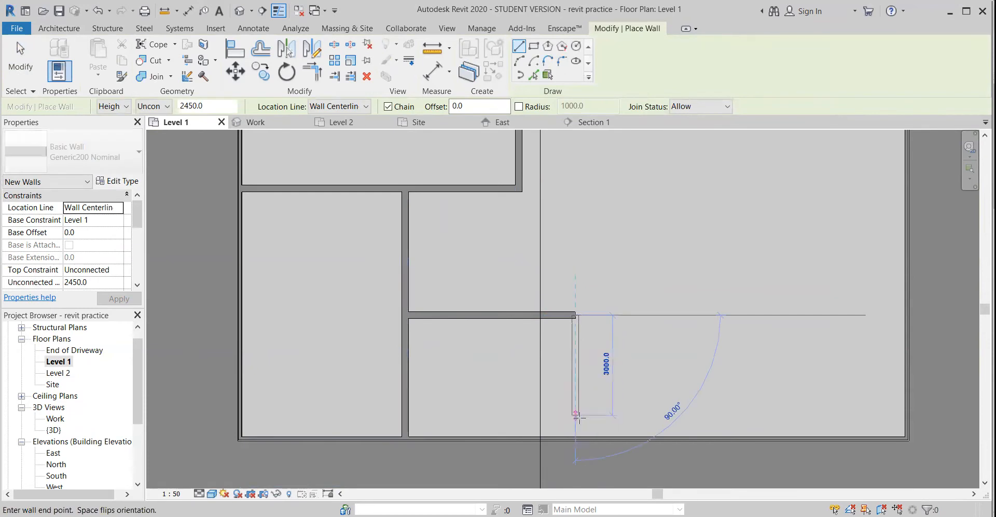
{"action": "left_click", "coordinate": [576, 438]}
{"action": "key", "text": "Escape"}
{"action": "key", "text": "Escape"}
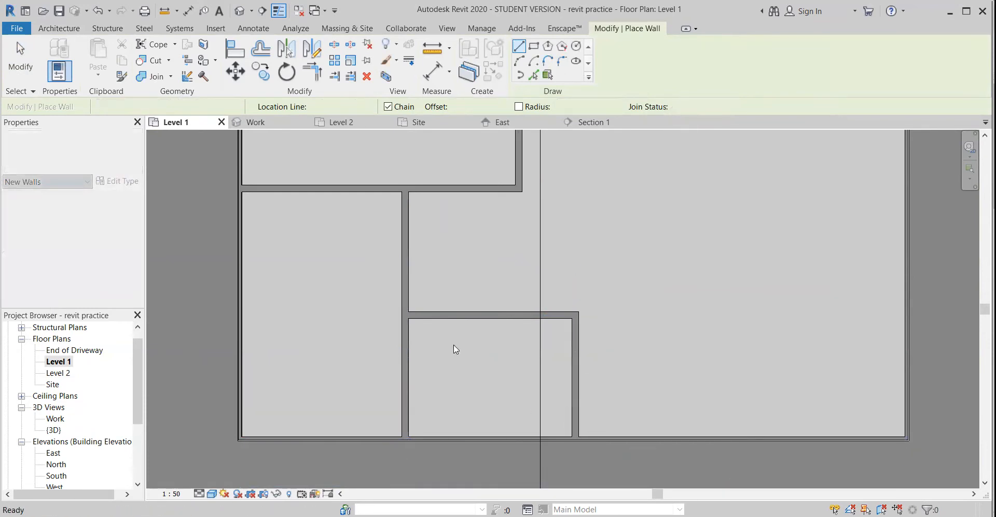
Shift the vertical partition right to about 5400 mm from the left exterior wall, and move the lower horizontal partition slightly up
{"action": "left_click", "coordinate": [408, 265]}
{"action": "mouse_move", "coordinate": [430, 260]}
{"action": "left_mouse_down"}
{"action": "mouse_move", "coordinate": [402, 260]}
{"action": "mouse_move", "coordinate": [488, 265]}
{"action": "mouse_move", "coordinate": [364, 265]}
{"action": "mouse_move", "coordinate": [425, 258]}
{"action": "left_mouse_up"}
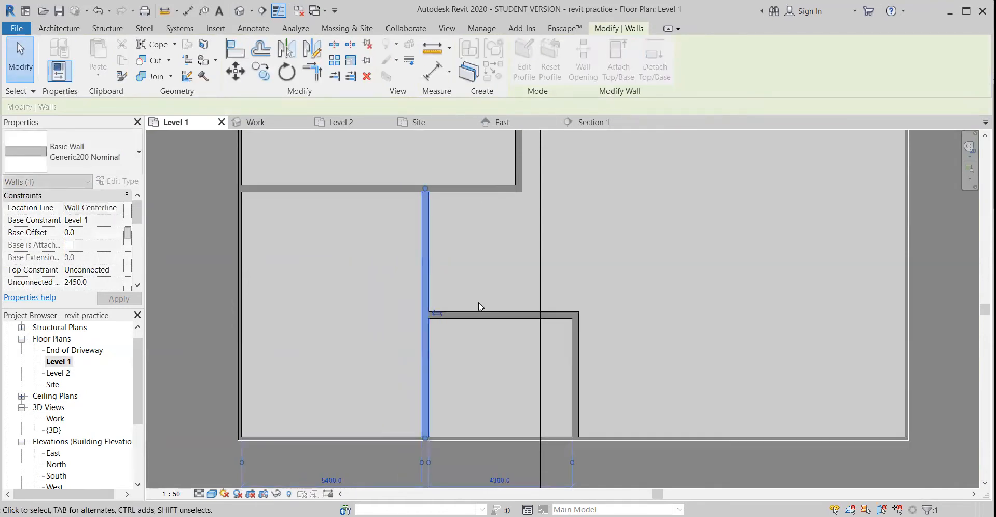
{"action": "left_click", "coordinate": [489, 315]}
{"action": "mouse_move", "coordinate": [489, 315]}
{"action": "left_mouse_down"}
{"action": "mouse_move", "coordinate": [483, 261]}
{"action": "mouse_move", "coordinate": [477, 301]}
{"action": "left_mouse_up"}
Nudge the lower middle room's upper and right walls together up and right until the room is about 5300 mm wide and 4640 mm deep
{"action": "left_click", "coordinate": [572, 344]}
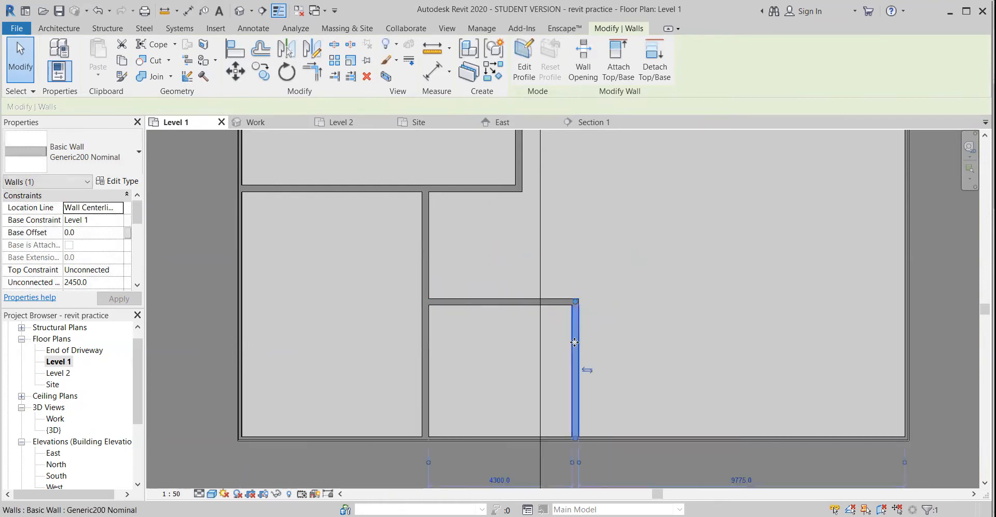
{"action": "left_click_drag", "start_coordinate": [575, 339], "coordinate": [572, 320]}
{"action": "left_click", "coordinate": [628, 294]}
{"action": "mouse_move", "coordinate": [620, 271]}
{"action": "left_mouse_down"}
{"action": "mouse_move", "coordinate": [548, 314]}
{"action": "mouse_move", "coordinate": [610, 261]}
{"action": "mouse_move", "coordinate": [612, 287]}
{"action": "left_mouse_up"}
{"action": "key", "text": "Right"}
{"action": "key", "text": "Right"}
{"action": "key", "text": "Right"}
{"action": "key", "text": "Right"}
{"action": "key", "text": "Right"}
{"action": "key", "text": "Right"}
{"action": "key", "text": "Up"}
{"action": "key", "text": "Up"}
{"action": "key", "text": "Up"}
{"action": "key", "text": "Down"}
{"action": "key", "text": "Down"}
{"action": "key", "text": "Down"}
{"action": "key", "text": "Down"}
{"action": "key", "text": "Down"}
{"action": "key", "text": "Down"}
{"action": "key", "text": "Up"}
{"action": "key", "text": "Up"}
{"action": "key", "text": "Up"}
{"action": "key", "text": "Up"}
{"action": "key", "text": "Right"}
{"action": "key", "text": "Right"}
{"action": "key", "text": "Right"}
{"action": "key", "text": "Right"}
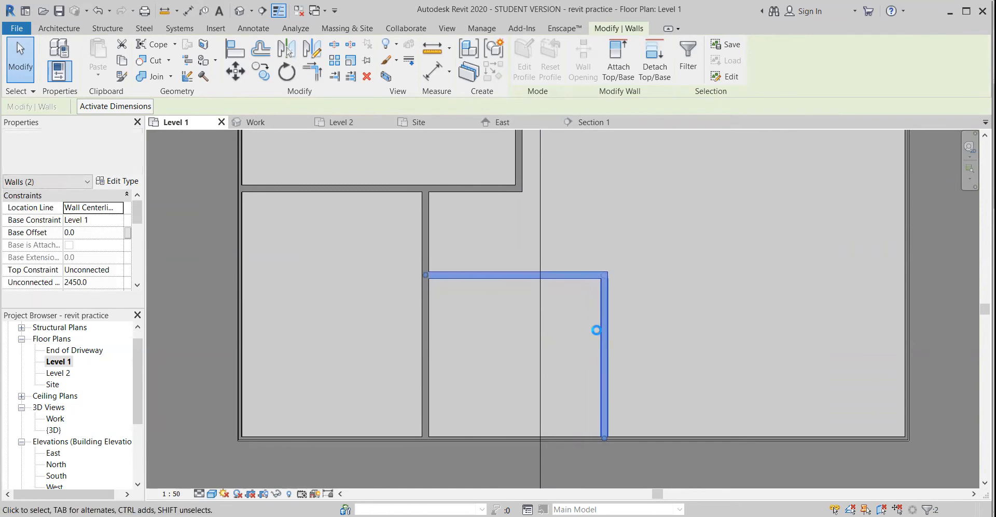
{"action": "key", "text": "Up"}
{"action": "key", "text": "Up"}
{"action": "key", "text": "Right"}
{"action": "key", "text": "Right"}
{"action": "key", "text": "Right"}
{"action": "key", "text": "Right"}
{"action": "key", "text": "Up"}
{"action": "key", "text": "Down"}
{"action": "key", "text": "Left"}
{"action": "key", "text": "Left"}
{"action": "key", "text": "Left"}
{"action": "key", "text": "Down"}
{"action": "key", "text": "Down"}
{"action": "key", "text": "Down"}
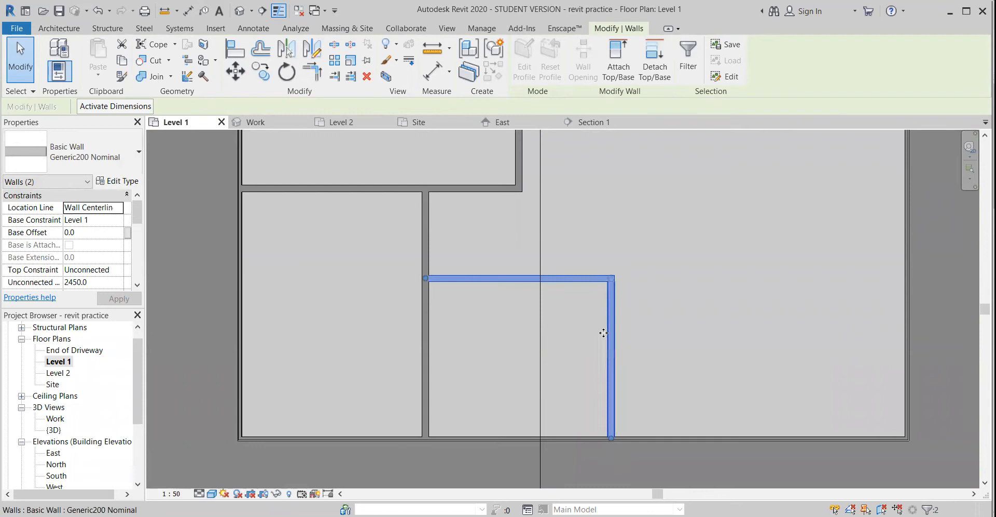
Move the upper-left room's right wall further right, close to the line of the lower middle room's right wall
{"action": "scroll", "coordinate": [604, 333], "scroll_direction": "down", "scroll_amount": 2}
{"action": "scroll", "coordinate": [555, 307], "scroll_direction": "down", "scroll_amount": 1}
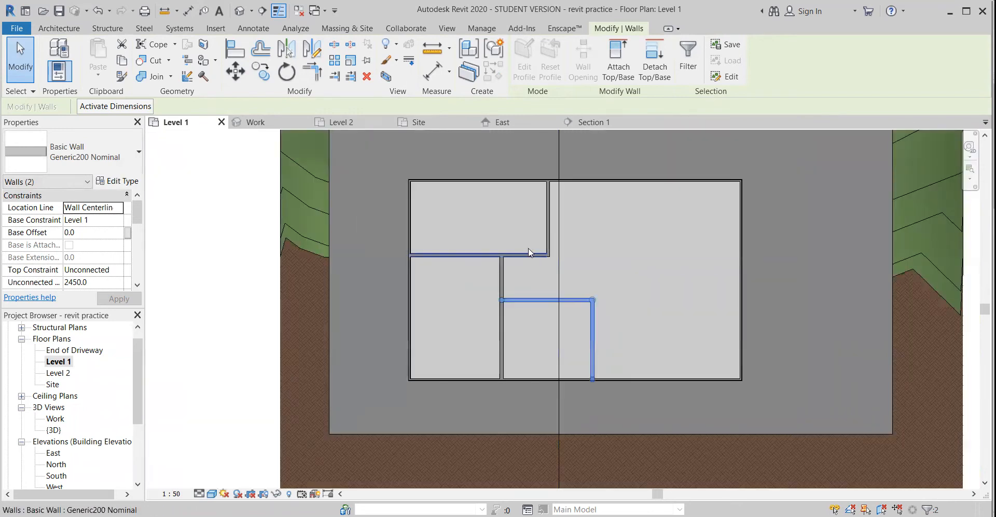
{"action": "left_click", "coordinate": [546, 227]}
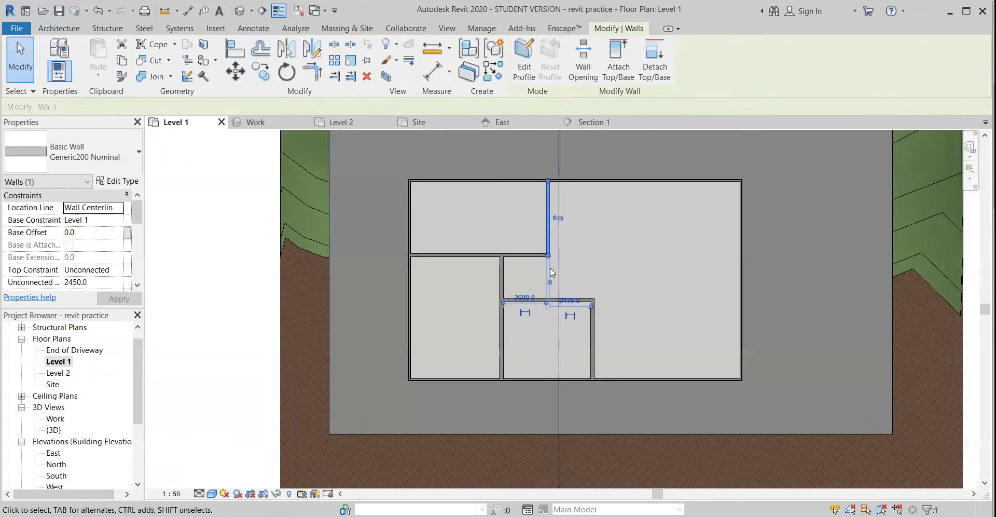
{"action": "scroll", "coordinate": [530, 315], "scroll_direction": "up", "scroll_amount": 1}
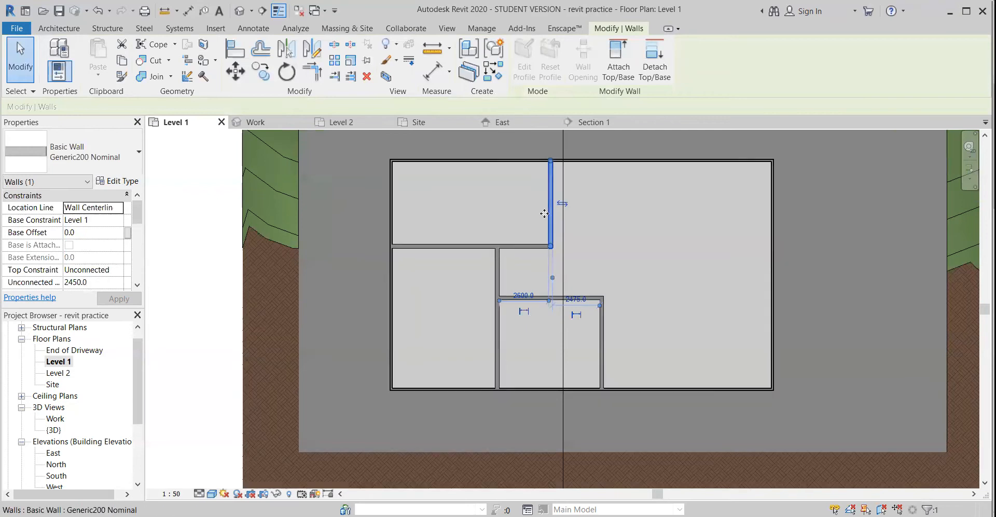
{"action": "left_click_drag", "start_coordinate": [544, 213], "coordinate": [566, 216]}
{"action": "key", "text": "Right"}
{"action": "key", "text": "Right"}
{"action": "key", "text": "Right"}
{"action": "key", "text": "Right"}
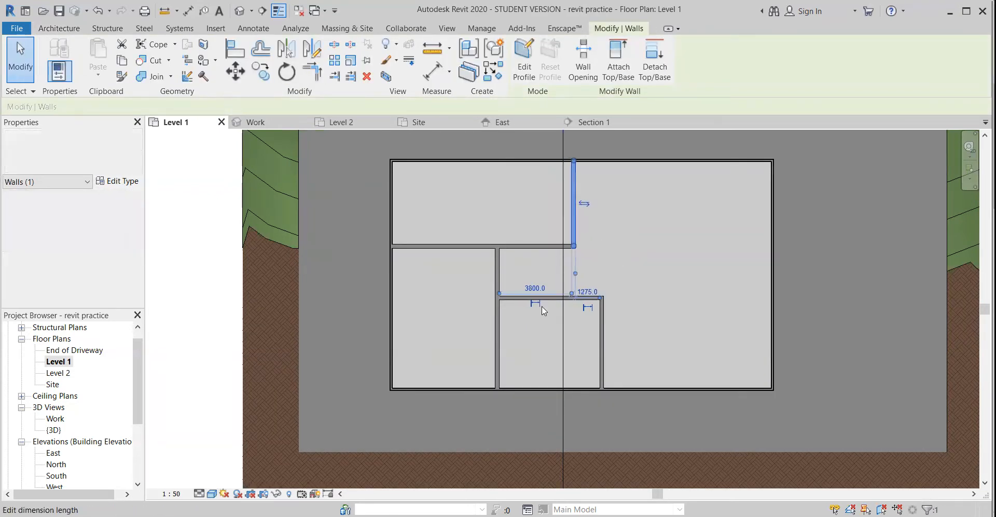
{"action": "left_click", "coordinate": [525, 274]}
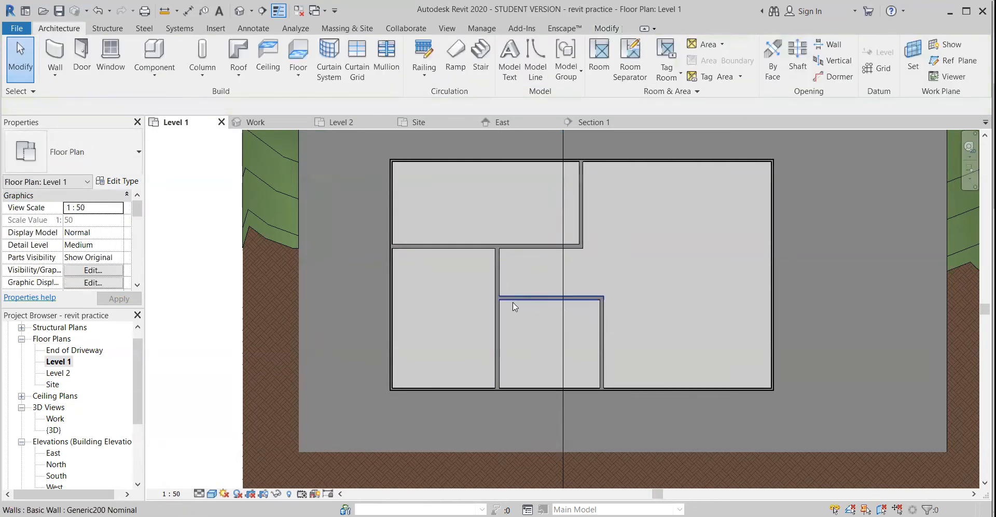
Set the spacing between the lower middle room's upper wall and the long horizontal partition above it to 2000 mm
{"action": "left_click", "coordinate": [499, 271]}
{"action": "left_click", "coordinate": [537, 297]}
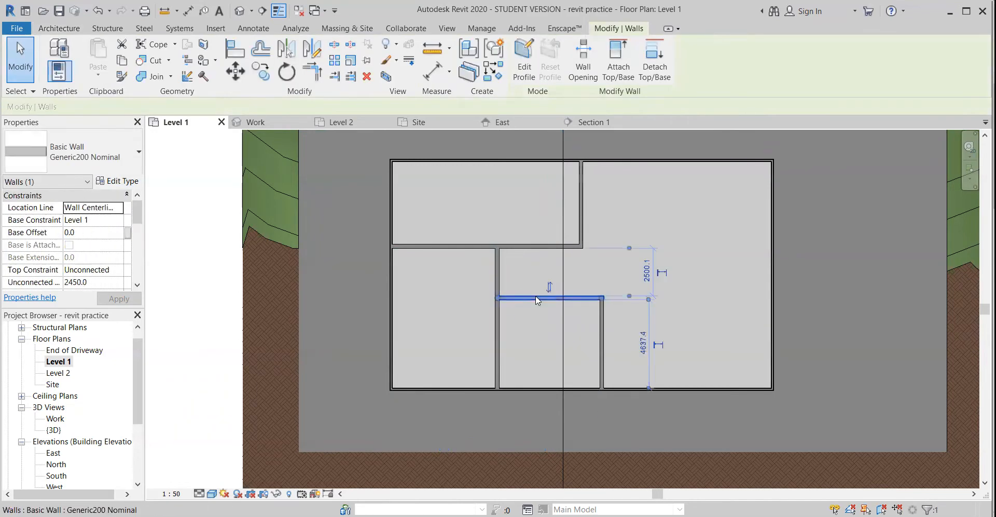
{"action": "left_click", "coordinate": [648, 278]}
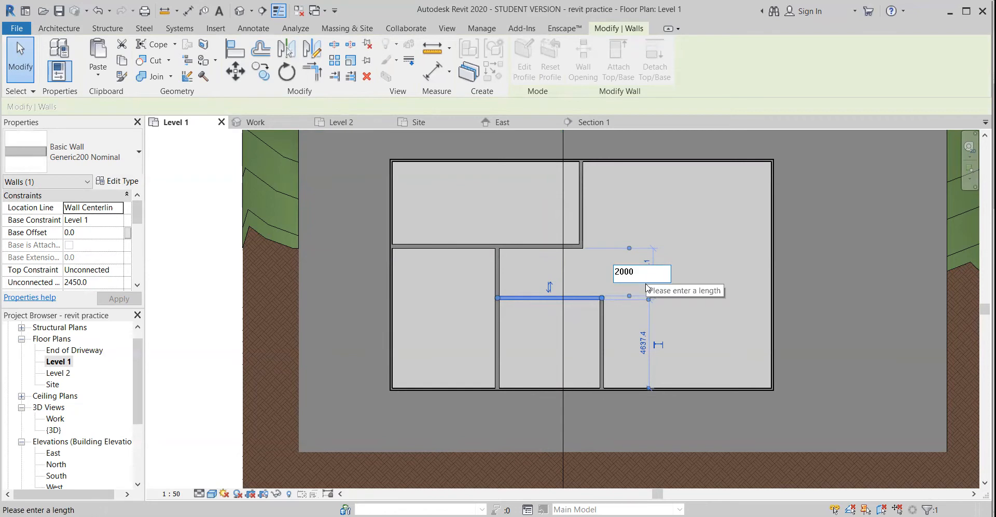
{"action": "key", "text": "Return"}
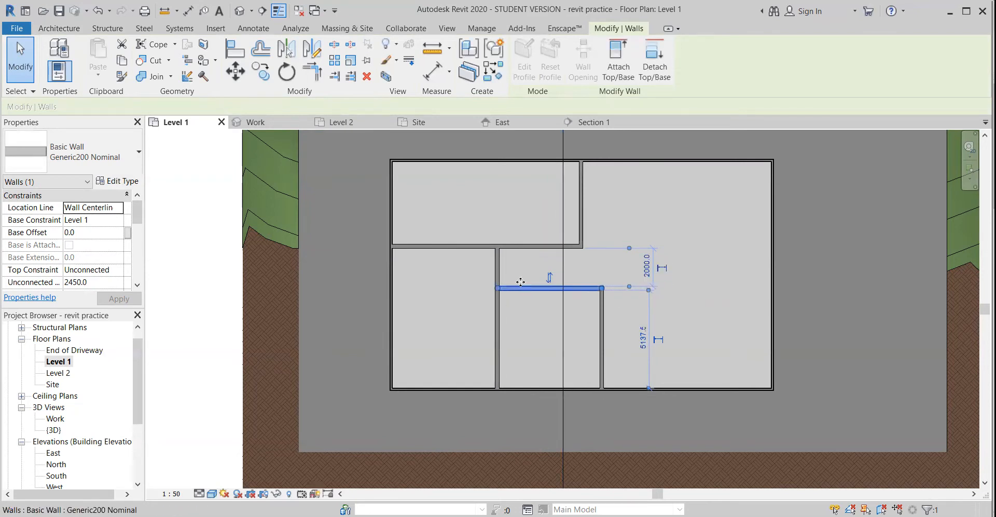
Widen the lower middle room by nudging its right wall slightly right and moving the vertical partition on its other side left
{"action": "left_click", "coordinate": [603, 341]}
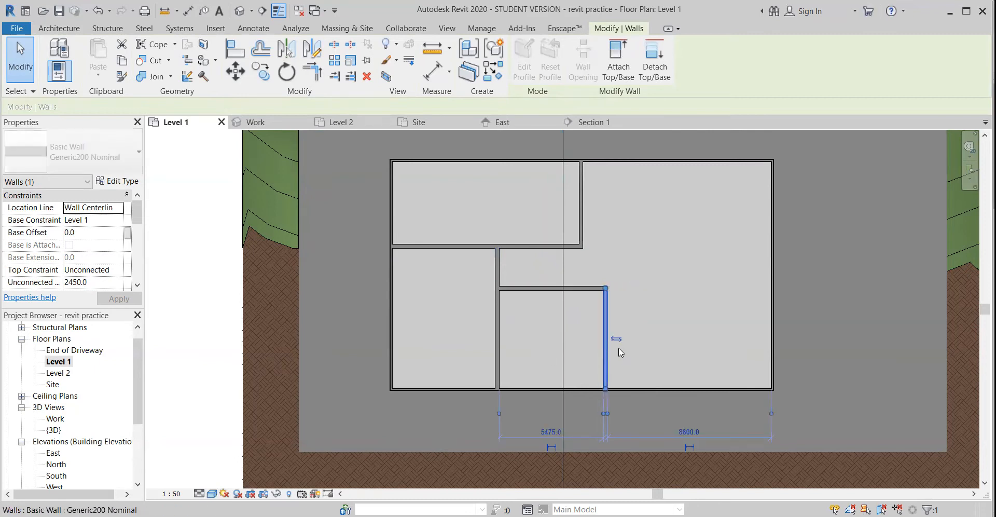
{"action": "left_click", "coordinate": [510, 274]}
{"action": "middle_click_drag", "start_coordinate": [465, 315], "coordinate": [442, 328]}
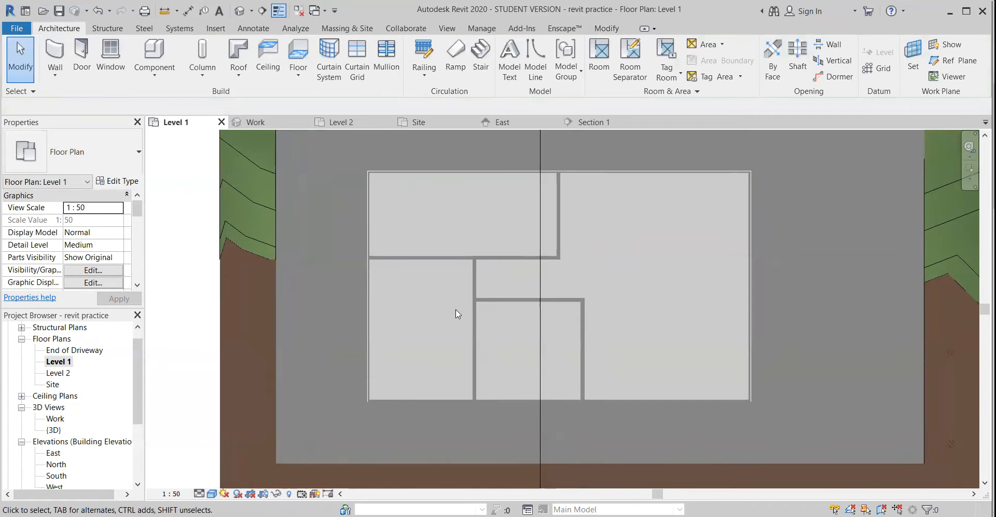
{"action": "left_click", "coordinate": [477, 282]}
{"action": "left_click_drag", "start_coordinate": [478, 281], "coordinate": [466, 281]}
Move the upper-left room's right wall further right, nearly in line with the lower middle room's right wall
{"action": "left_click", "coordinate": [558, 232]}
{"action": "left_click_drag", "start_coordinate": [557, 232], "coordinate": [578, 232]}
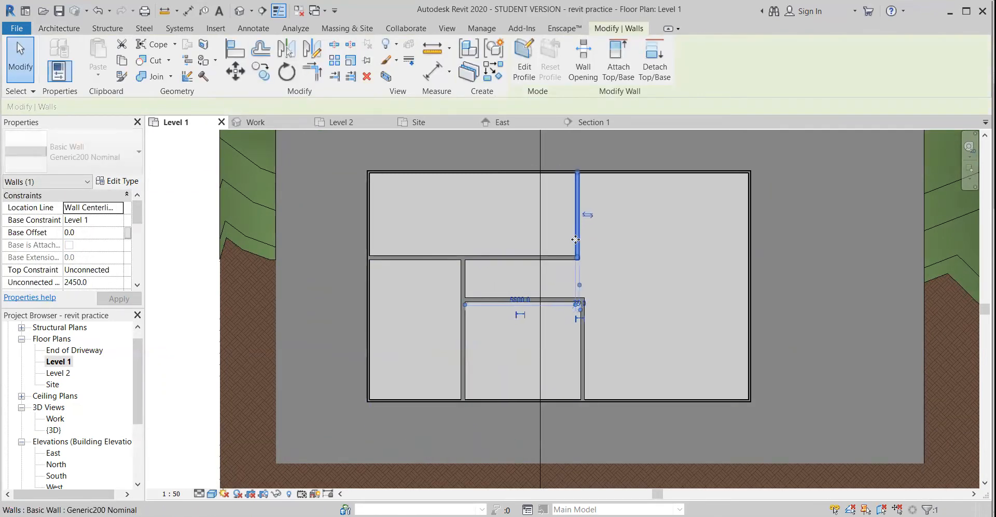
{"action": "left_click_drag", "start_coordinate": [638, 307], "coordinate": [633, 298]}
{"action": "left_click", "coordinate": [629, 297]}
Place an Int Single-Flush (NZ) 860 x 1980 door in the lower middle room's upper wall, 200 mm from the vertical partition
{"action": "scroll", "coordinate": [518, 282], "scroll_direction": "up", "scroll_amount": 2}
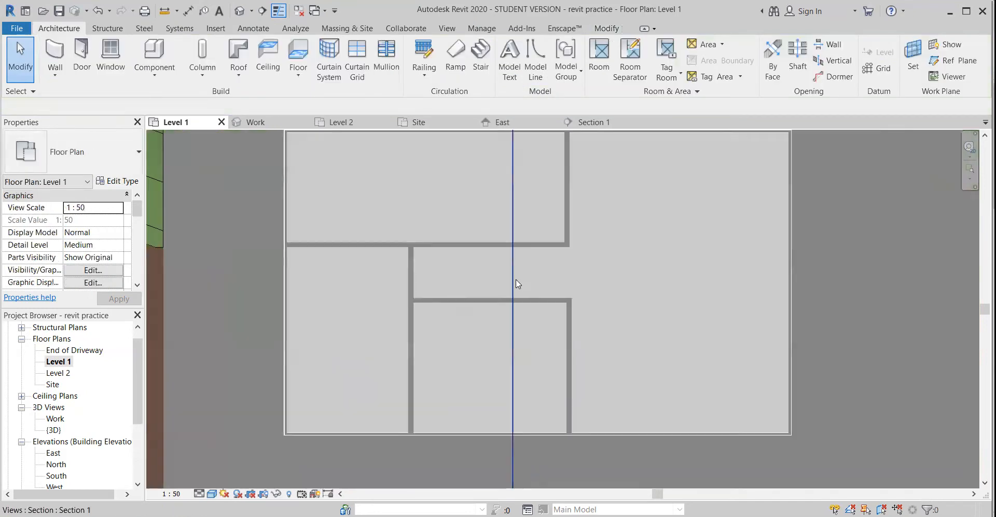
{"action": "left_click", "coordinate": [82, 52]}
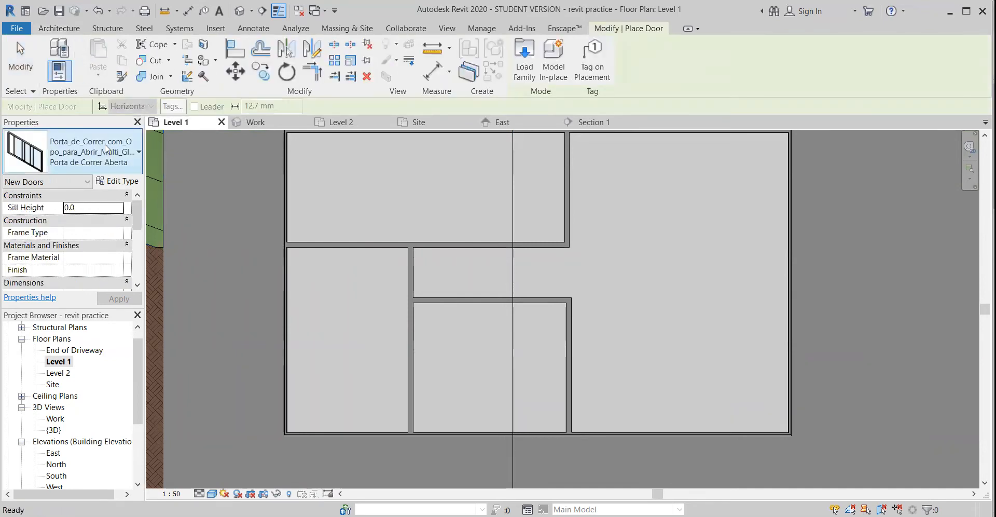
{"action": "left_click", "coordinate": [125, 145]}
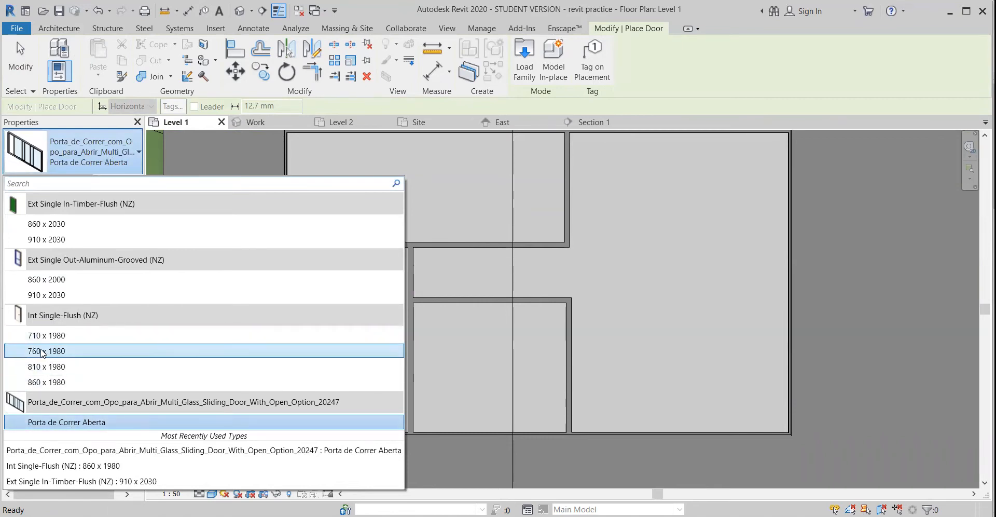
{"action": "left_click", "coordinate": [54, 382]}
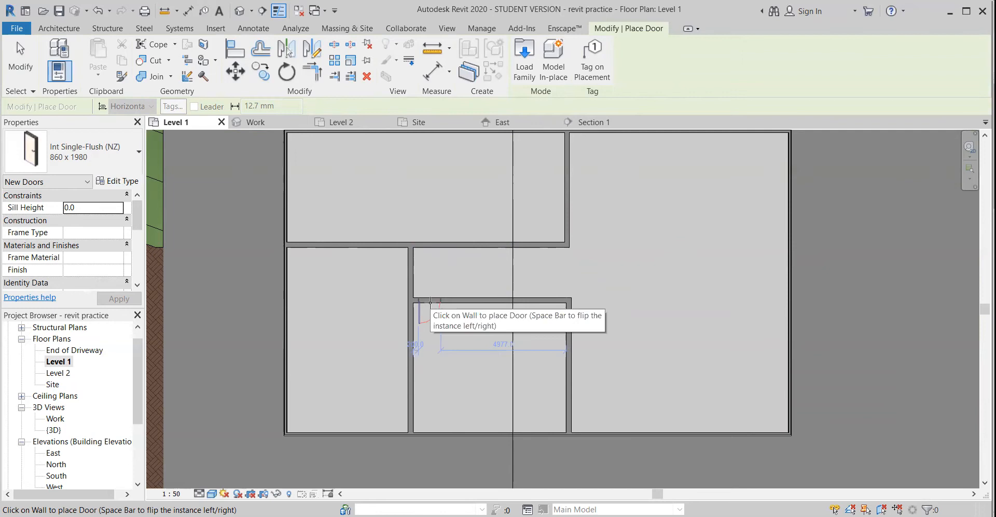
{"action": "left_click", "coordinate": [462, 304]}
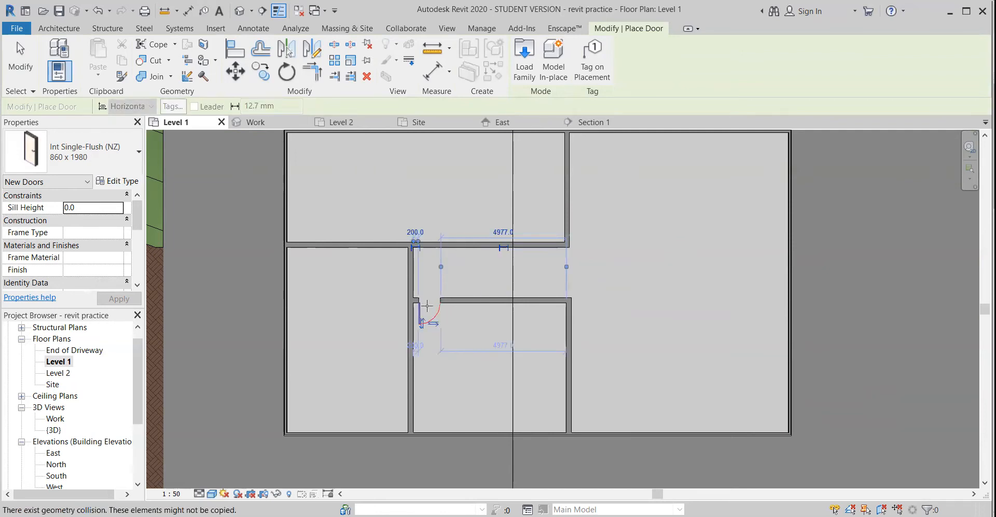
Add doors of the same type in the vertical partition at the corridor's end and near the right end of the upper room's lower wall
{"action": "left_click", "coordinate": [407, 264]}
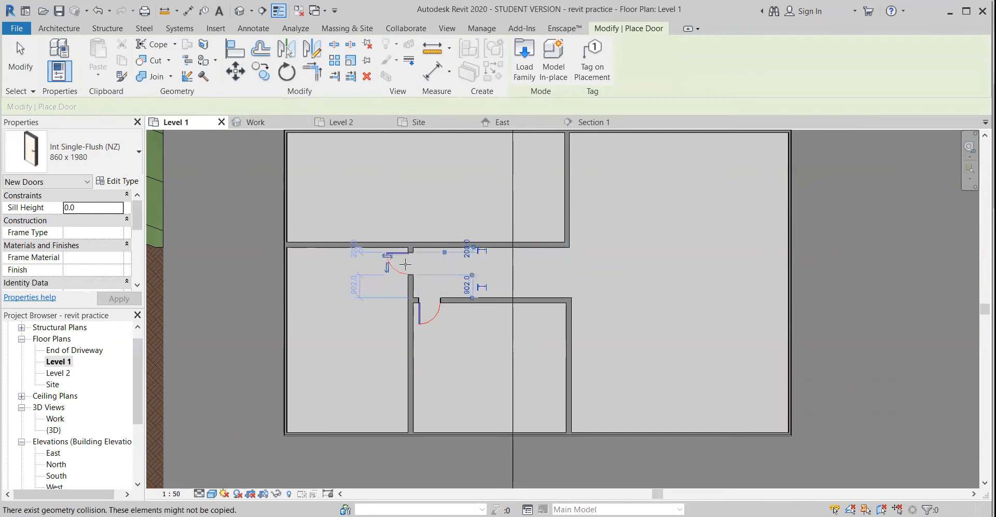
{"action": "left_click", "coordinate": [545, 238]}
{"action": "key", "text": "Escape"}
{"action": "key", "text": "Escape"}
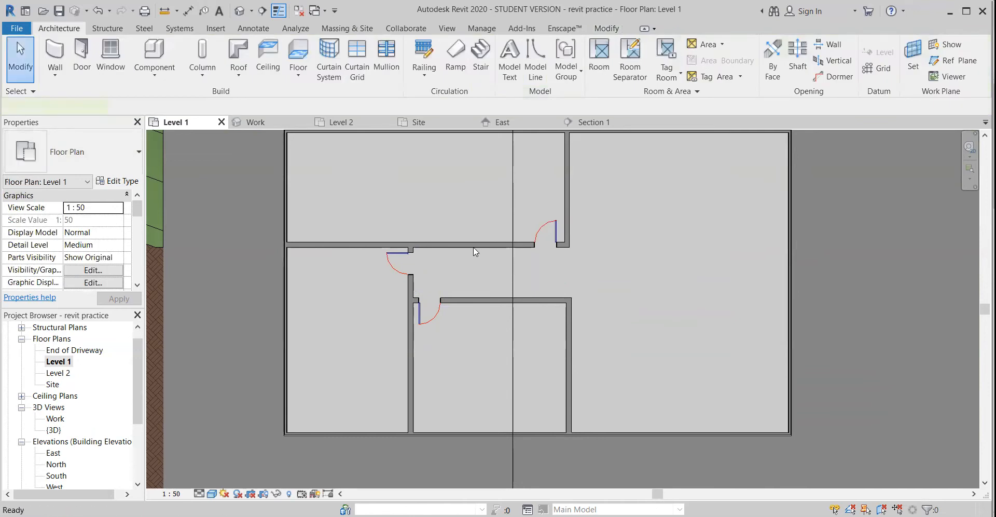
Draw a wall from the horizontal partition straight up to the upper exterior wall, dividing the upper room in two
{"action": "key", "text": "w"}
{"action": "key", "text": "a"}
{"action": "left_click", "coordinate": [460, 243]}
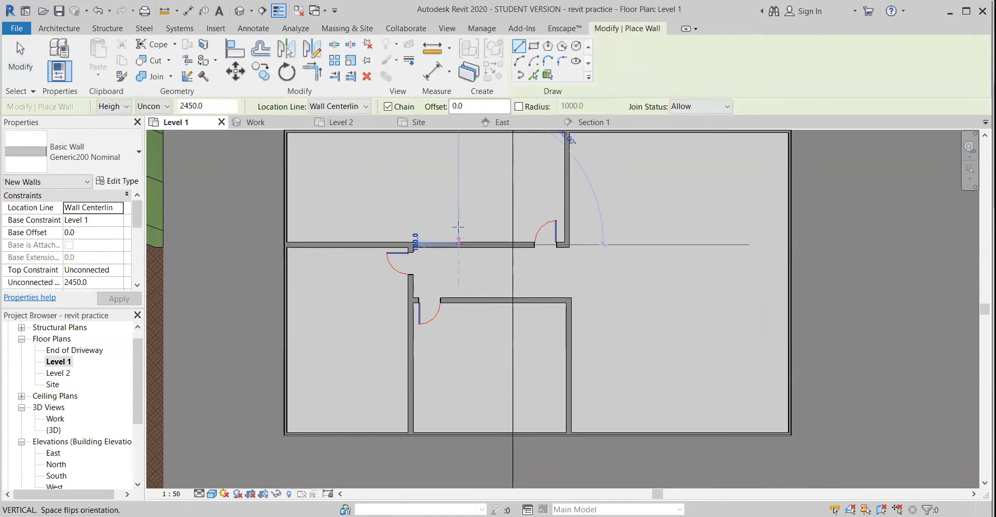
{"action": "left_click", "coordinate": [458, 133]}
{"action": "key", "text": "Escape"}
{"action": "key", "text": "Escape"}
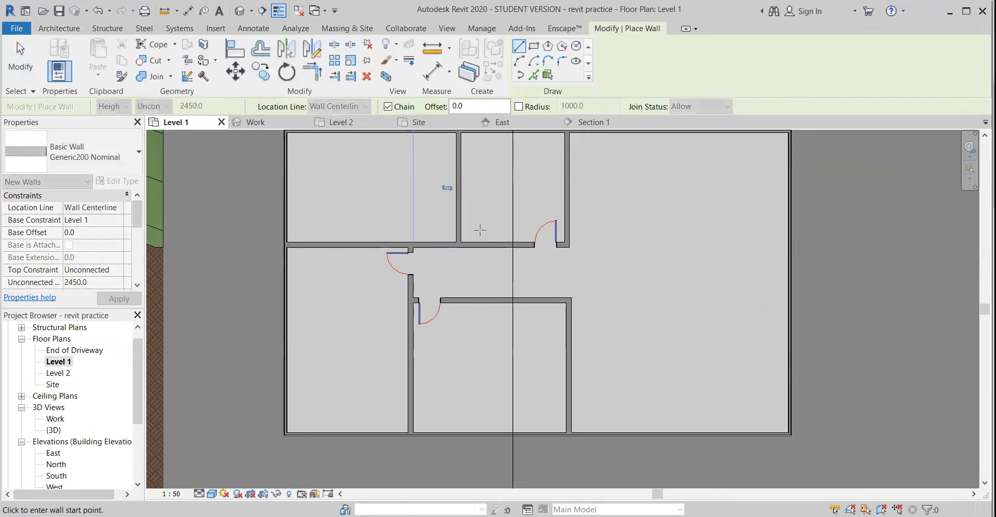
Place an Int Single-Flush (NZ) 860 x 1980 door in the upper-left room's lower wall, about 400 mm from the new dividing wall
{"action": "key", "text": "d"}
{"action": "key", "text": "r"}
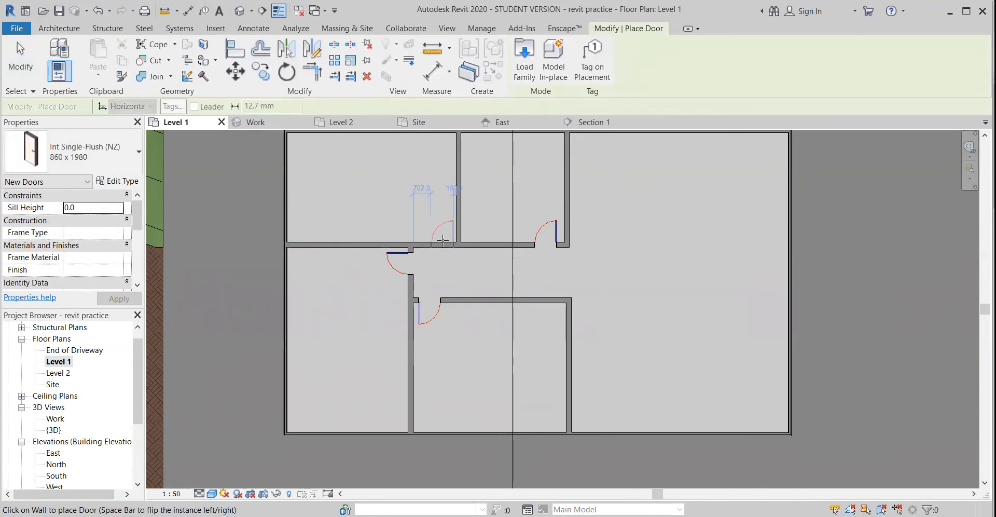
{"action": "left_click", "coordinate": [439, 239]}
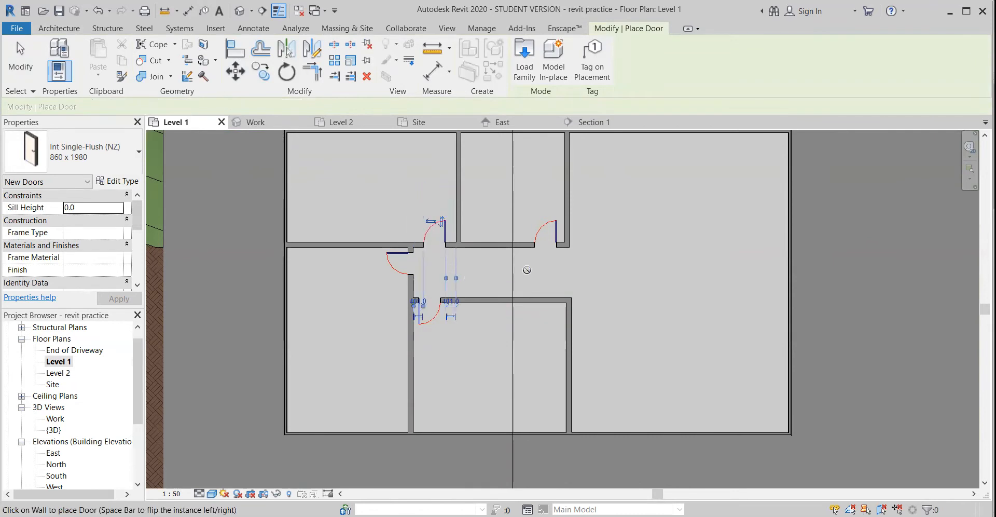
{"action": "key", "text": "Escape"}
{"action": "key", "text": "Escape"}
Place Ext Single In-Timber-Flush (NZ) 910 x 2030 doors in the large room's upper and lower exterior walls, close to the partitions
{"action": "scroll", "coordinate": [530, 276], "scroll_direction": "down", "scroll_amount": 1}
{"action": "middle_click_drag", "start_coordinate": [594, 308], "coordinate": [524, 353]}
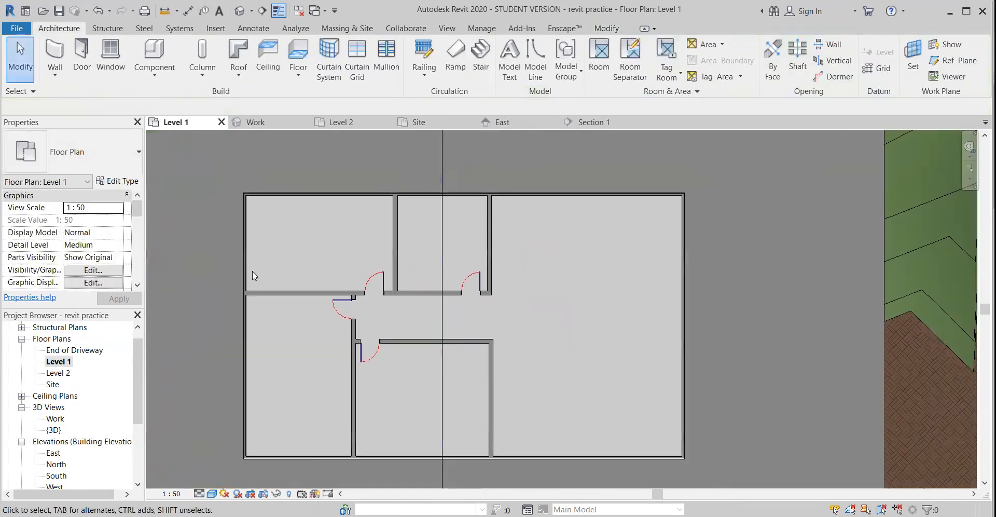
{"action": "left_click", "coordinate": [81, 61]}
{"action": "left_click", "coordinate": [139, 152]}
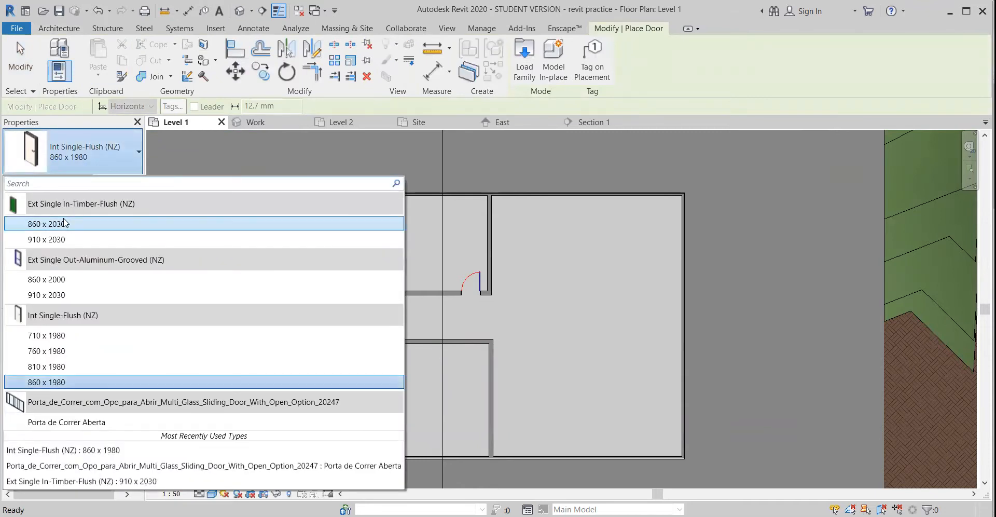
{"action": "left_click", "coordinate": [57, 240]}
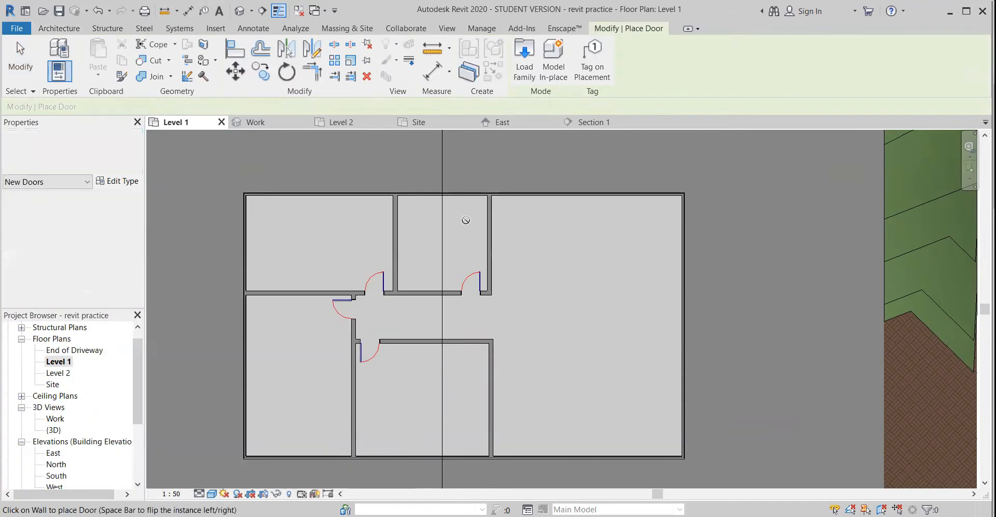
{"action": "left_click", "coordinate": [511, 193]}
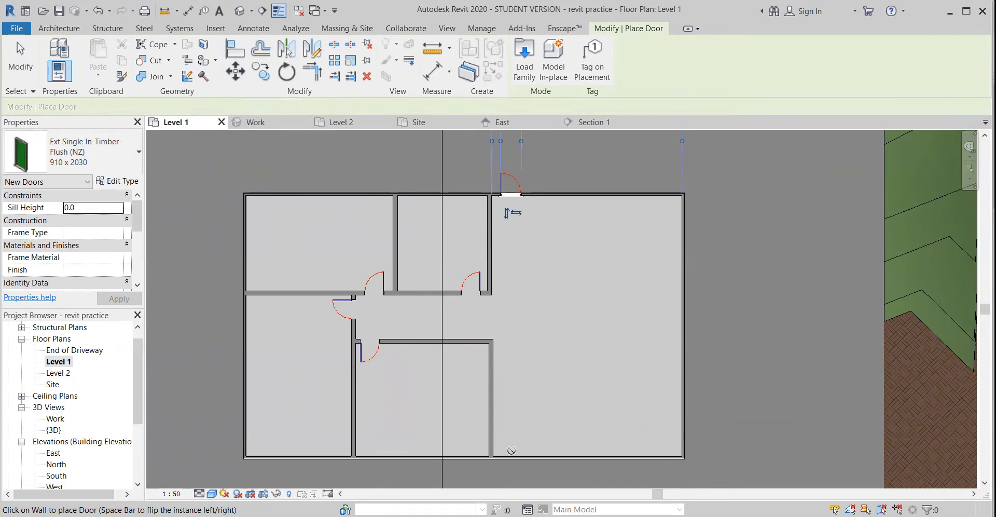
{"action": "left_click", "coordinate": [512, 456]}
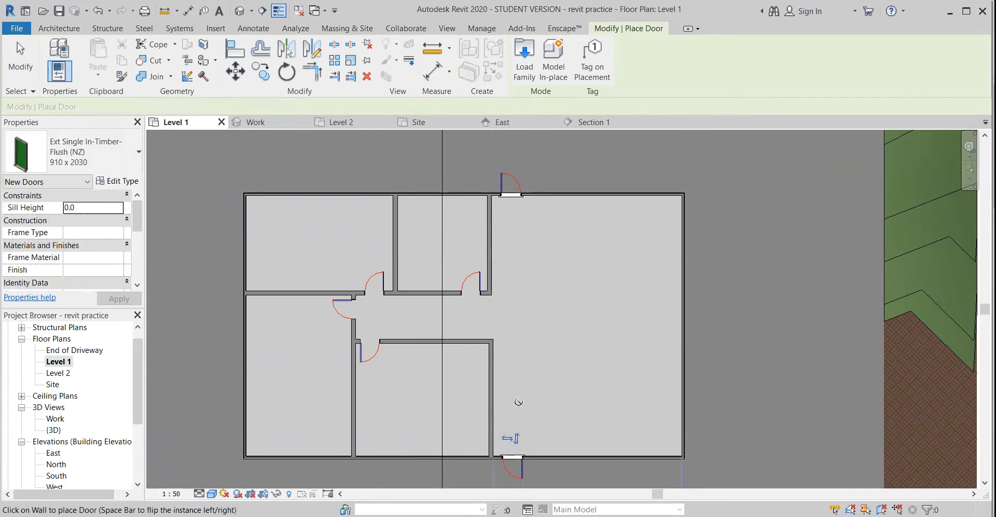
{"action": "key", "text": "Escape"}
{"action": "key", "text": "Escape"}
Flip the upper exterior door to swing inward, keep its hinge on the partition side, and shift it to about 160 mm from the partition
{"action": "left_click", "coordinate": [509, 182]}
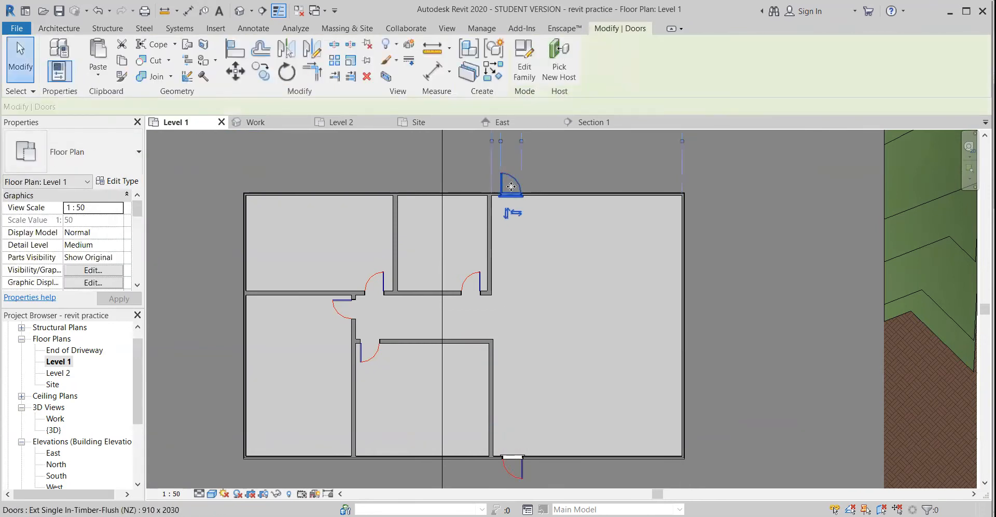
{"action": "scroll", "coordinate": [511, 215], "scroll_direction": "up", "scroll_amount": 2}
{"action": "middle_click_drag", "start_coordinate": [563, 224], "coordinate": [540, 278]}
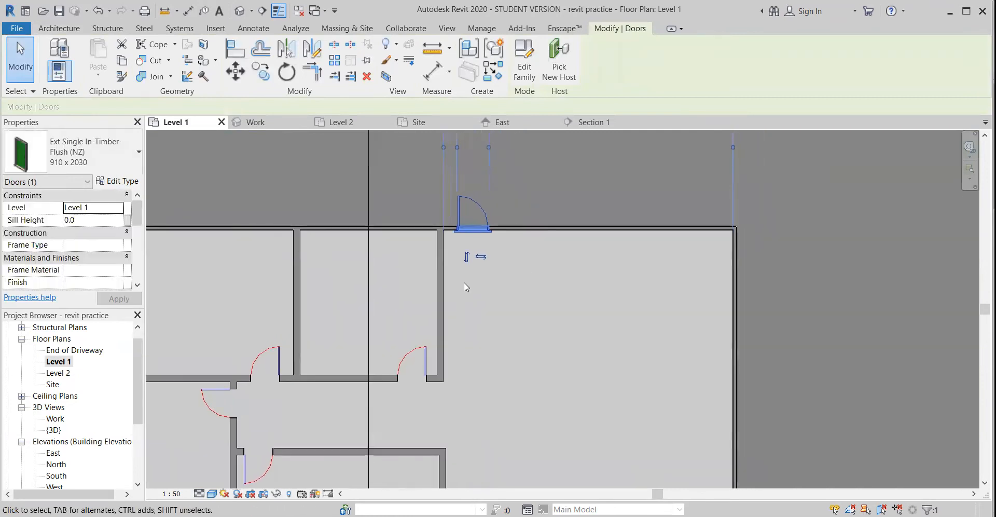
{"action": "scroll", "coordinate": [478, 266], "scroll_direction": "up", "scroll_amount": 2}
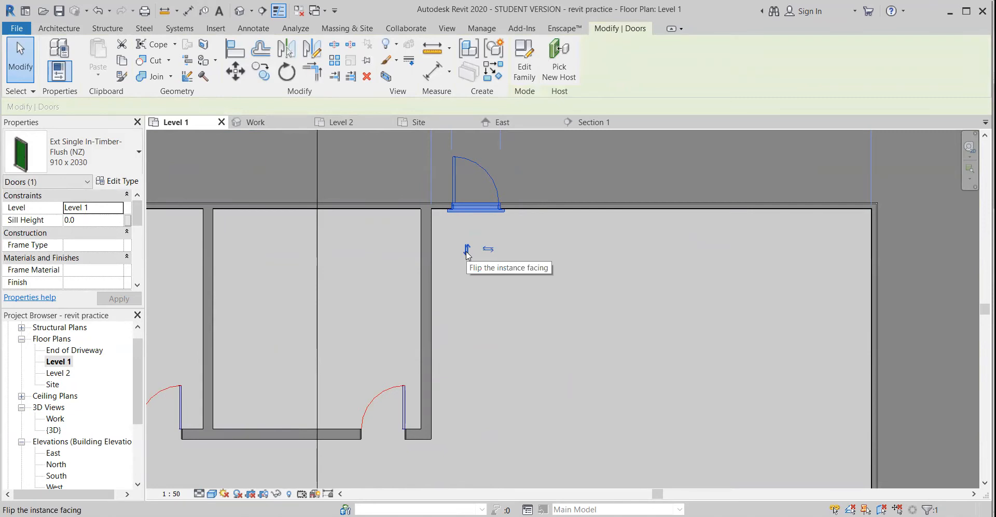
{"action": "left_click", "coordinate": [467, 250]}
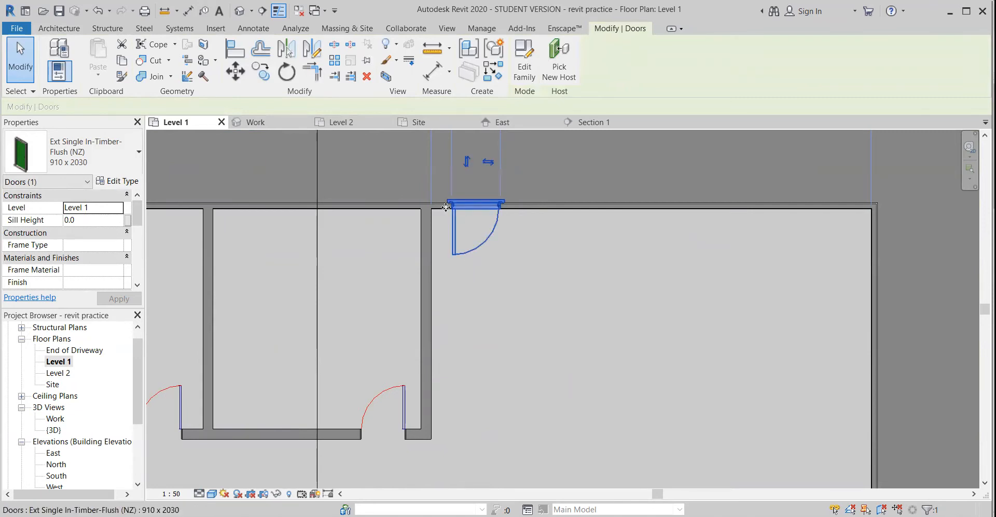
{"action": "left_click", "coordinate": [487, 163]}
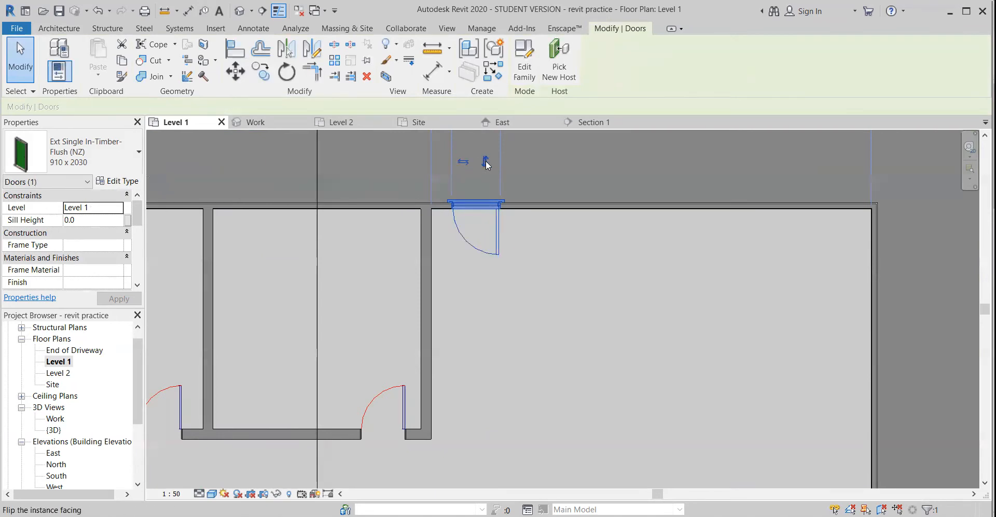
{"action": "left_click", "coordinate": [463, 163]}
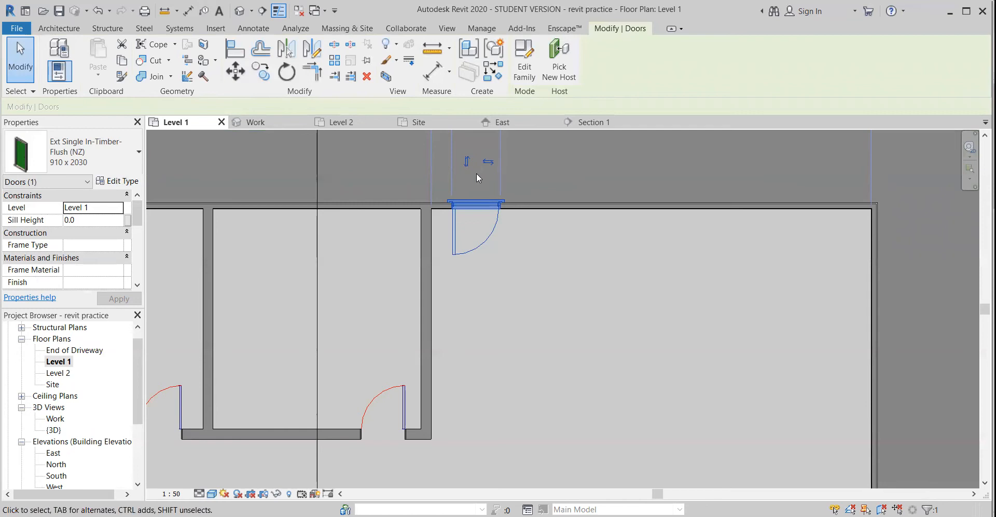
{"action": "left_click_drag", "start_coordinate": [501, 255], "coordinate": [489, 256]}
{"action": "scroll", "coordinate": [467, 292], "scroll_direction": "down", "scroll_amount": 3}
{"action": "middle_click_drag", "start_coordinate": [465, 292], "coordinate": [446, 148]}
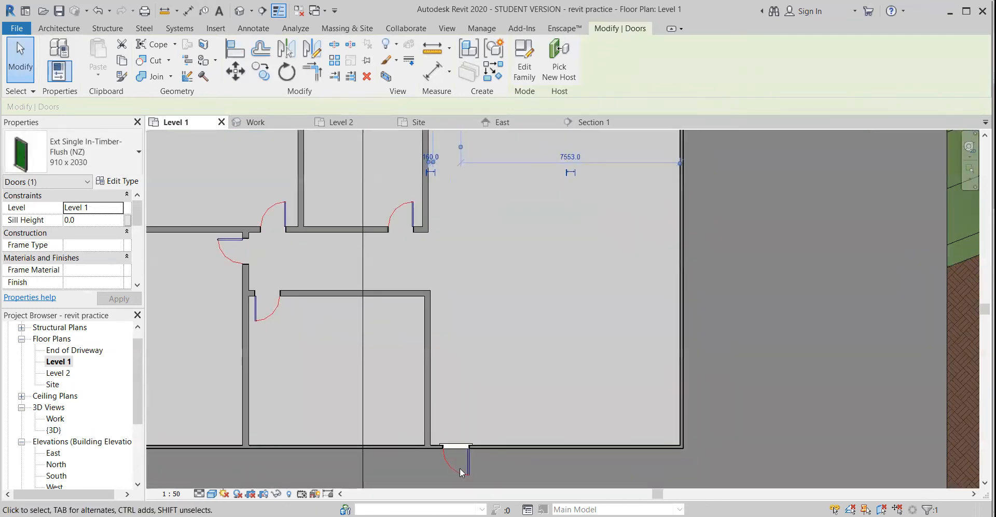
Flip the lower exterior door to swing inward with its hinge beside the partition, and shift it to 200 mm from the partition
{"action": "left_click", "coordinate": [448, 455]}
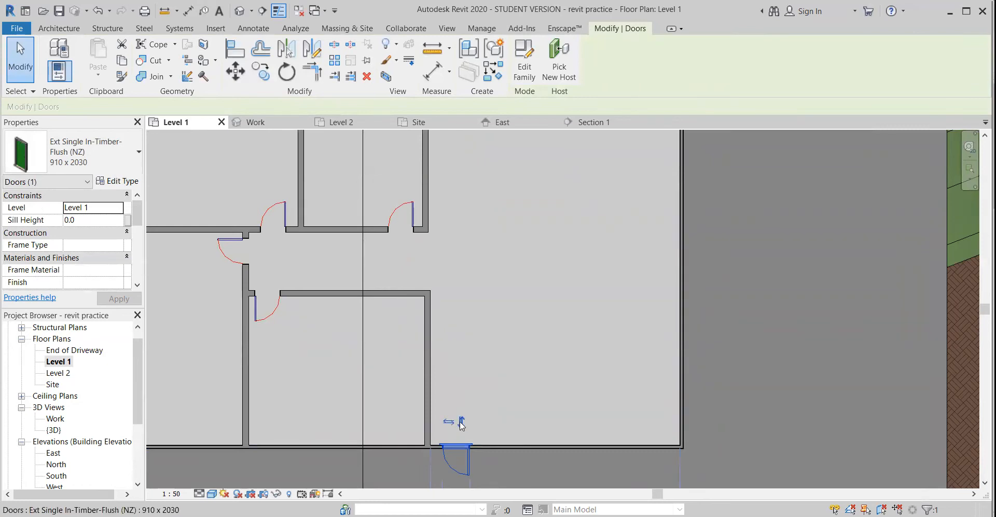
{"action": "left_click", "coordinate": [449, 472]}
{"action": "key", "text": "Left"}
{"action": "key", "text": "Left"}
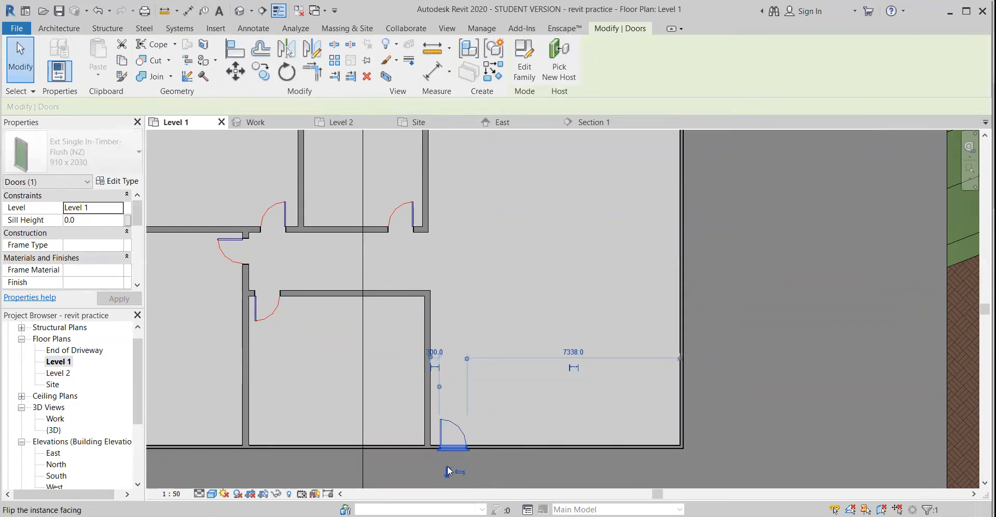
{"action": "scroll", "coordinate": [429, 359], "scroll_direction": "up", "scroll_amount": 2}
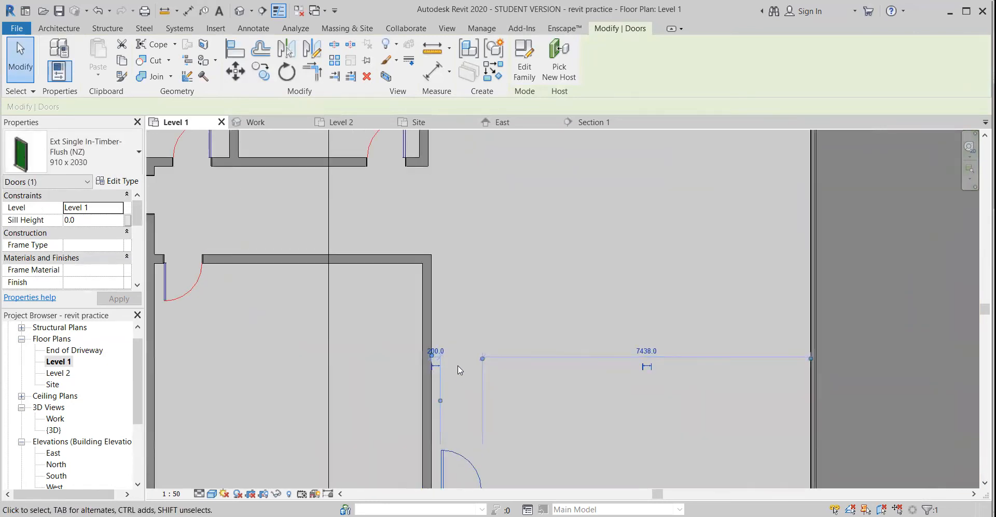
{"action": "middle_click_drag", "start_coordinate": [456, 367], "coordinate": [466, 282]}
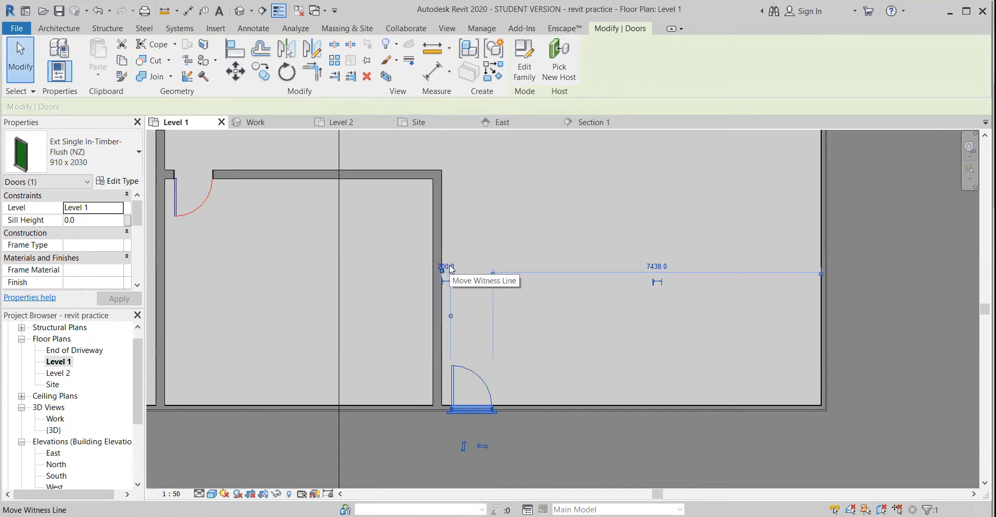
Set the distance from the door in the upper-left room's lower wall to the dividing wall to 200 mm
{"action": "middle_click_drag", "start_coordinate": [347, 279], "coordinate": [451, 298]}
{"action": "left_click", "coordinate": [291, 218]}
{"action": "middle_click_drag", "start_coordinate": [299, 273], "coordinate": [322, 396]}
{"action": "middle_click_drag", "start_coordinate": [249, 320], "coordinate": [258, 365]}
{"action": "left_click", "coordinate": [258, 295]}
{"action": "middle_click_drag", "start_coordinate": [242, 321], "coordinate": [222, 351]}
{"action": "left_click", "coordinate": [337, 295]}
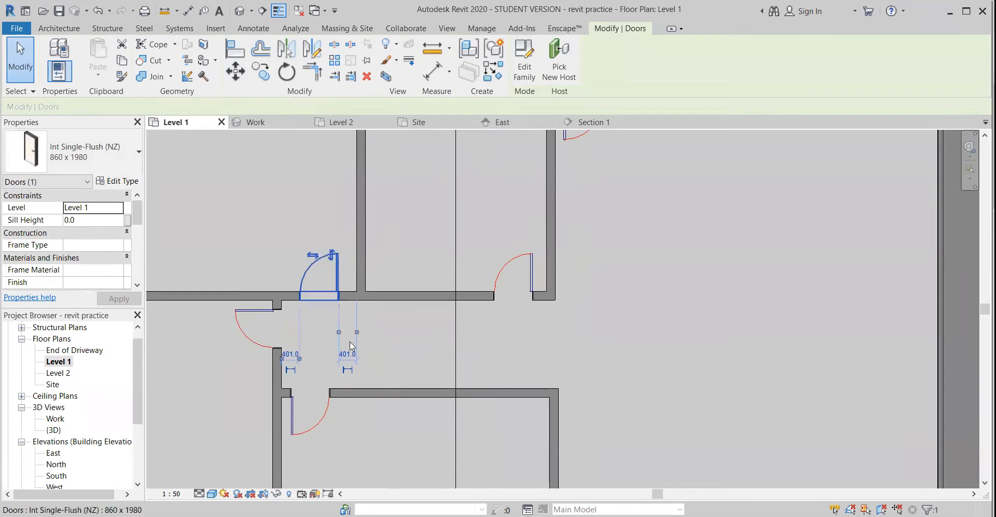
{"action": "left_click", "coordinate": [350, 357]}
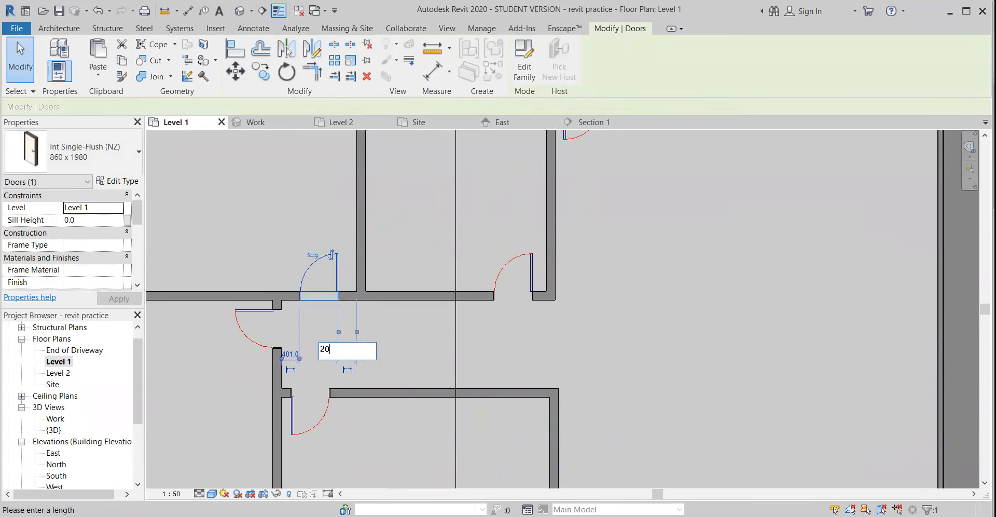
{"action": "key", "text": "Return"}
{"action": "left_click", "coordinate": [424, 354]}
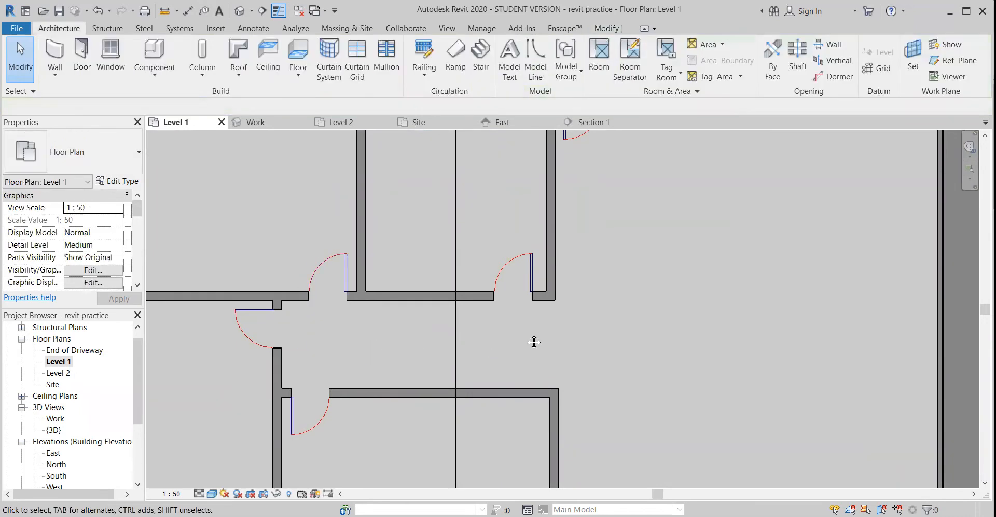
Shift the door of the small upper-middle room to 200 mm from the partition beside the large room
{"action": "middle_click_drag", "start_coordinate": [534, 341], "coordinate": [453, 352]}
{"action": "left_click", "coordinate": [451, 309]}
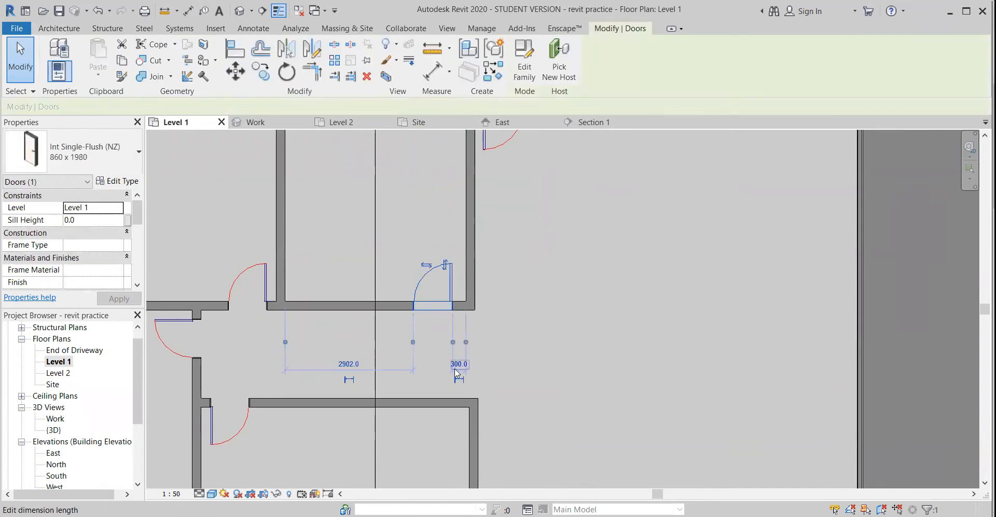
{"action": "left_click", "coordinate": [455, 367]}
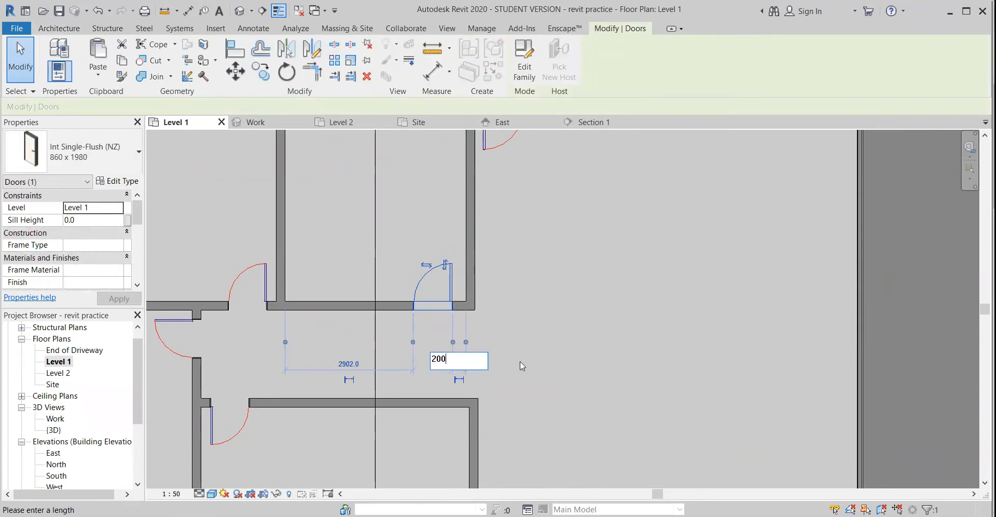
{"action": "key", "text": "Return"}
{"action": "scroll", "coordinate": [548, 343], "scroll_direction": "down", "scroll_amount": 2}
{"action": "left_click", "coordinate": [566, 341]}
{"action": "middle_click_drag", "start_coordinate": [563, 340], "coordinate": [470, 298]}
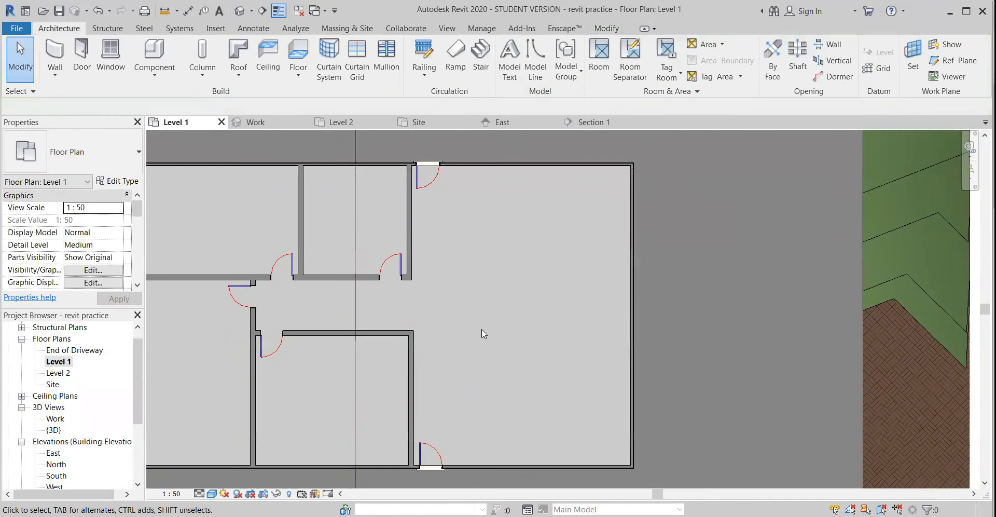
Place three FL 1 Aluminum-Grooved (NZ) 1200 x 400 windows in the upper-left room: two in its upper wall and one in its left wall
{"action": "scroll", "coordinate": [481, 332], "scroll_direction": "down", "scroll_amount": 2}
{"action": "middle_click_drag", "start_coordinate": [527, 358], "coordinate": [567, 365]}
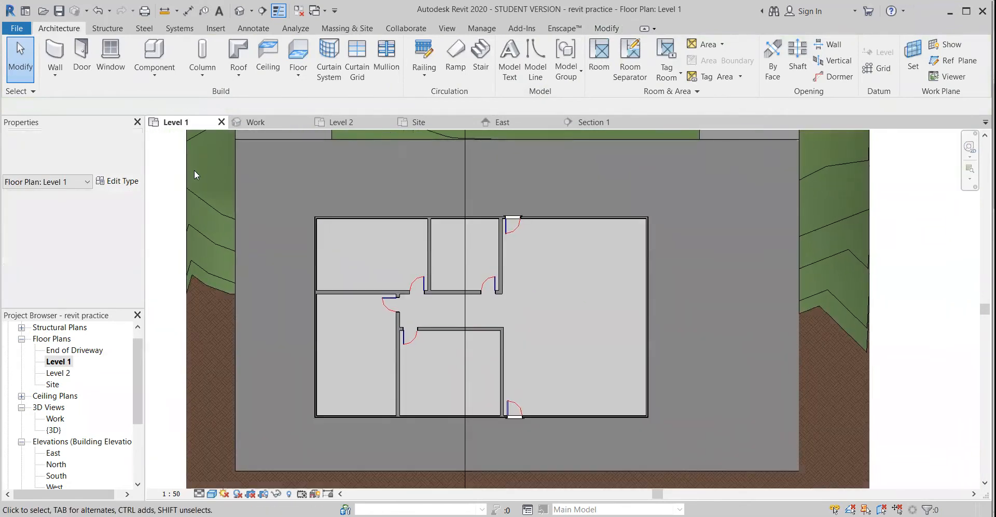
{"action": "left_click", "coordinate": [110, 61]}
{"action": "left_click", "coordinate": [76, 150]}
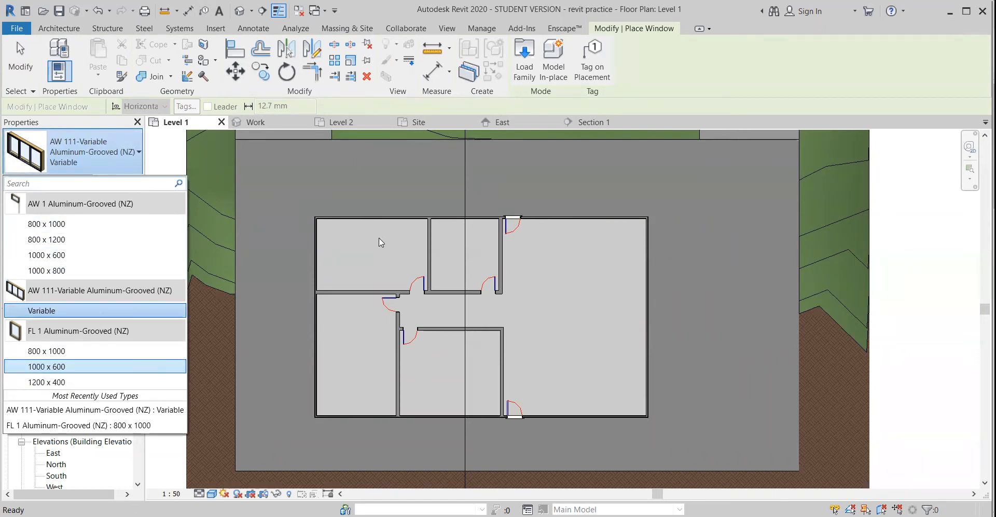
{"action": "scroll", "coordinate": [328, 235], "scroll_direction": "up", "scroll_amount": 2}
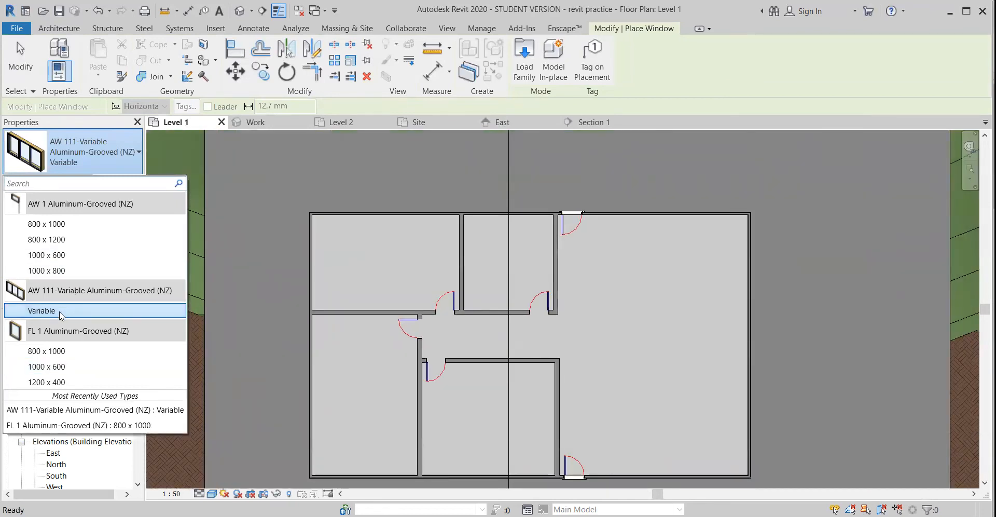
{"action": "left_click", "coordinate": [57, 382]}
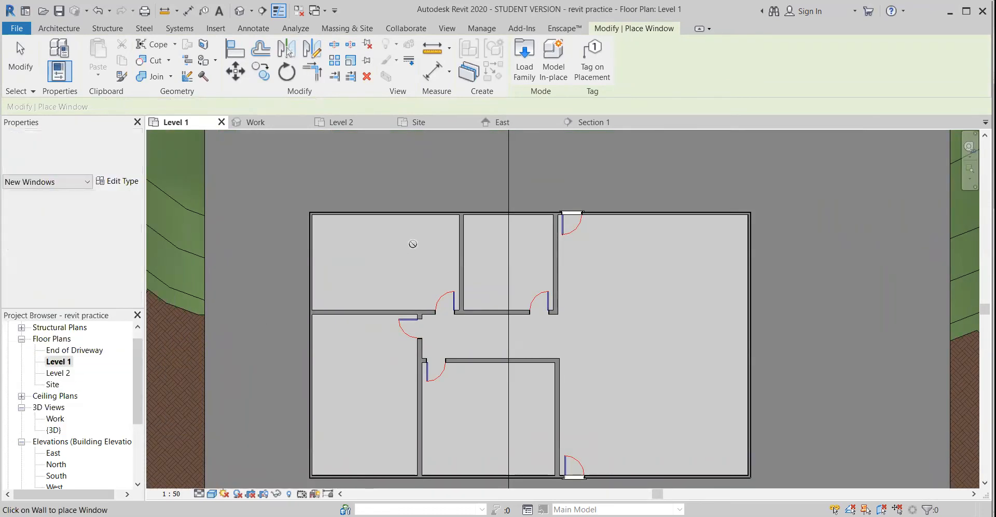
{"action": "scroll", "coordinate": [412, 236], "scroll_direction": "up", "scroll_amount": 2}
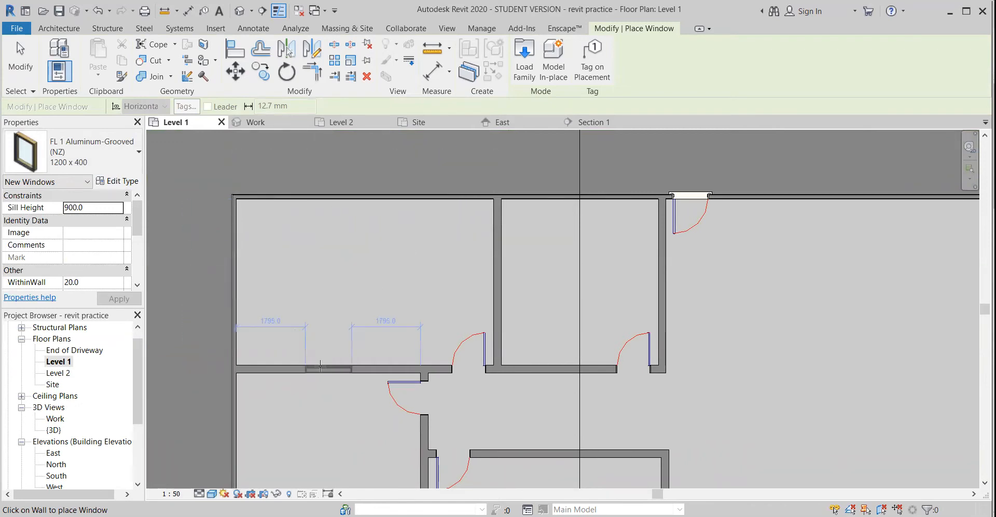
{"action": "left_click", "coordinate": [291, 199]}
{"action": "left_click", "coordinate": [433, 197]}
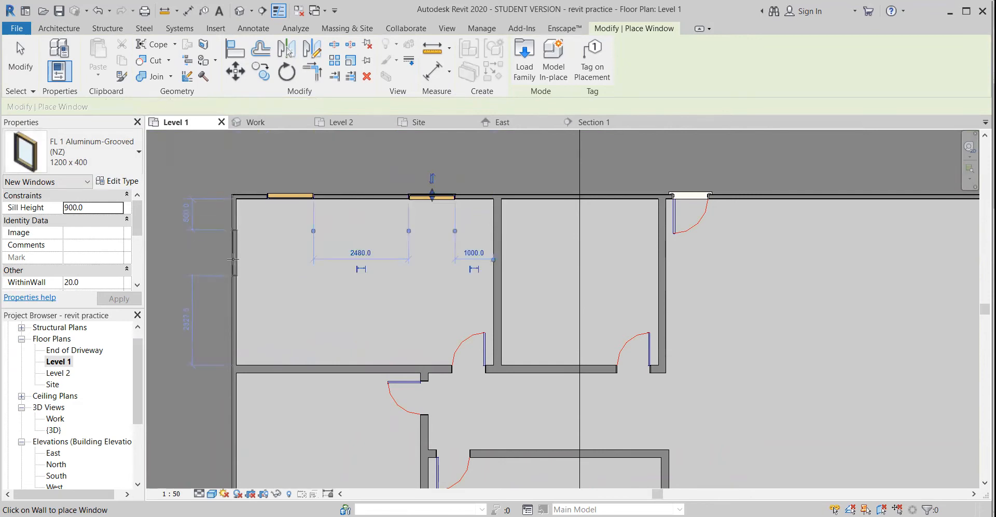
{"action": "left_click", "coordinate": [234, 275]}
{"action": "middle_click_drag", "start_coordinate": [317, 352], "coordinate": [389, 343]}
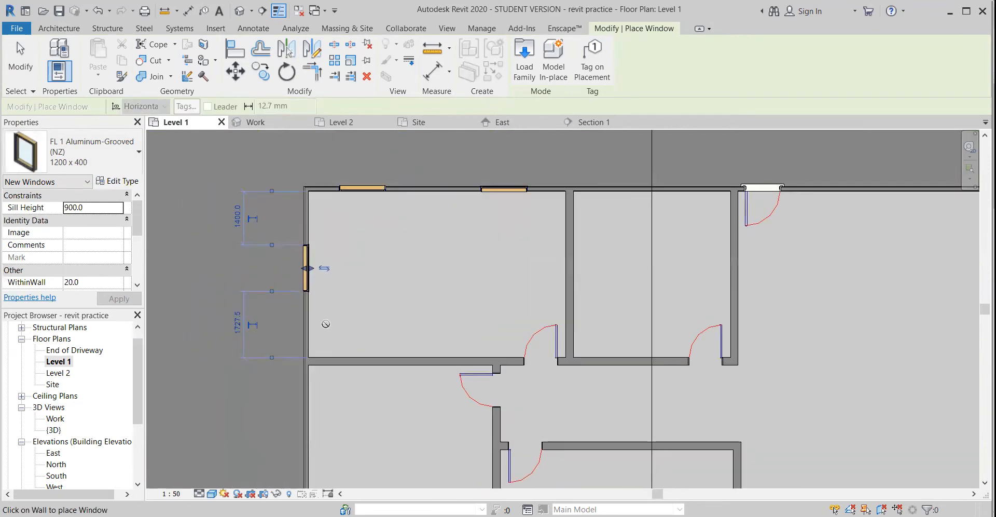
{"action": "key", "text": "Escape"}
{"action": "key", "text": "Escape"}
Flip the left-wall window and the upper-wall window nearest the corner to face the exterior, then check the other upper-wall window's facing
{"action": "left_click", "coordinate": [305, 270]}
{"action": "scroll", "coordinate": [321, 270], "scroll_direction": "up", "scroll_amount": 3}
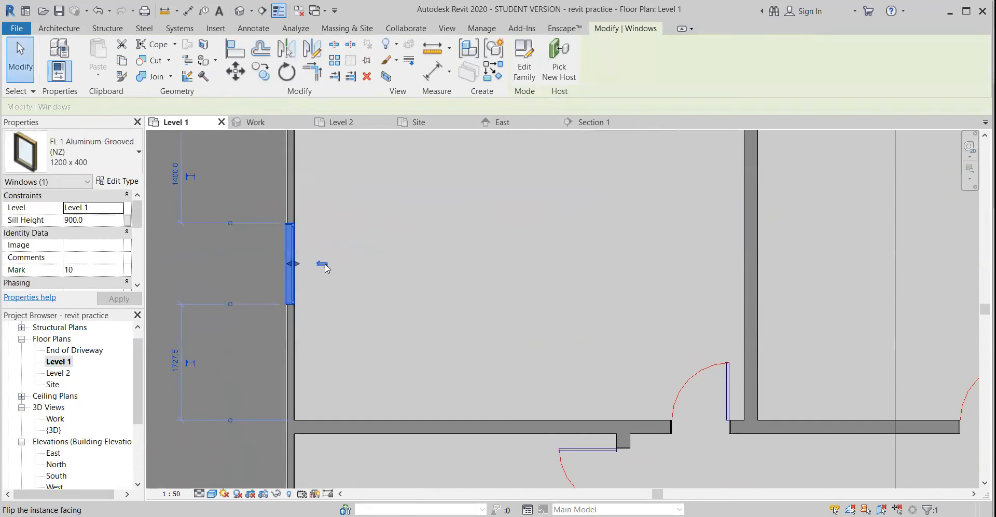
{"action": "middle_click_drag", "start_coordinate": [358, 228], "coordinate": [342, 385]}
{"action": "left_click", "coordinate": [382, 260]}
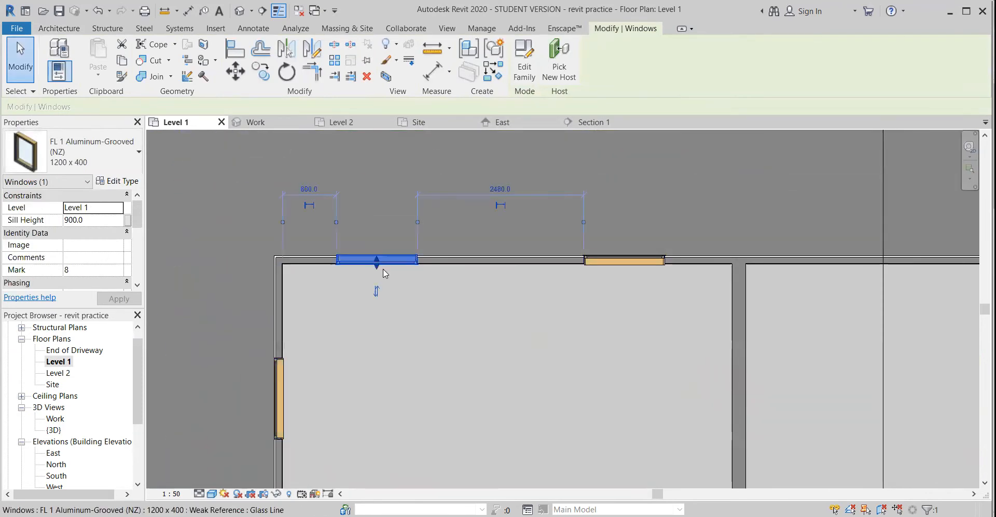
{"action": "left_click", "coordinate": [632, 260]}
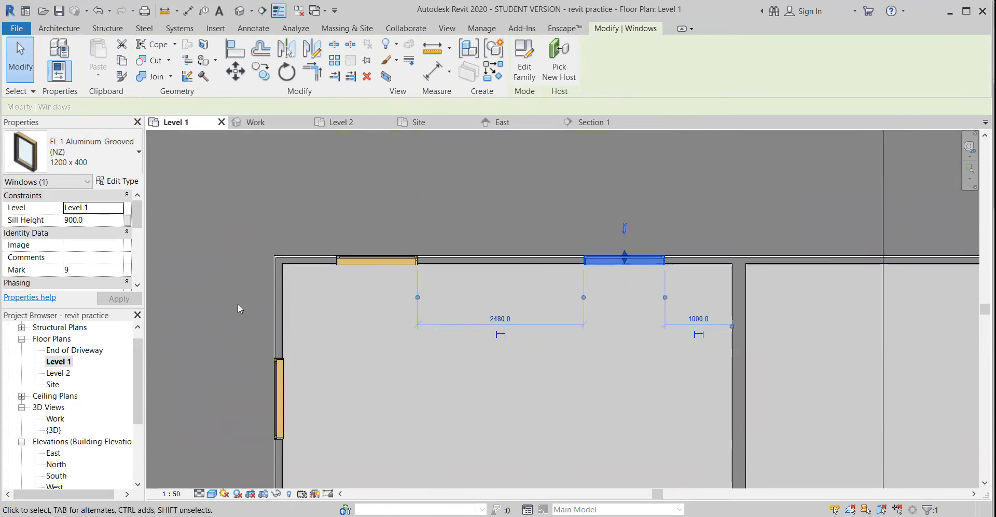
Start placing windows for the lower rooms and open the family loader to bring in another window family
{"action": "scroll", "coordinate": [396, 425], "scroll_direction": "down", "scroll_amount": 2}
{"action": "middle_click_drag", "start_coordinate": [396, 425], "coordinate": [417, 252]}
{"action": "scroll", "coordinate": [415, 254], "scroll_direction": "down", "scroll_amount": 2}
{"action": "middle_click_drag", "start_coordinate": [396, 376], "coordinate": [375, 292]}
{"action": "left_click", "coordinate": [90, 167]}
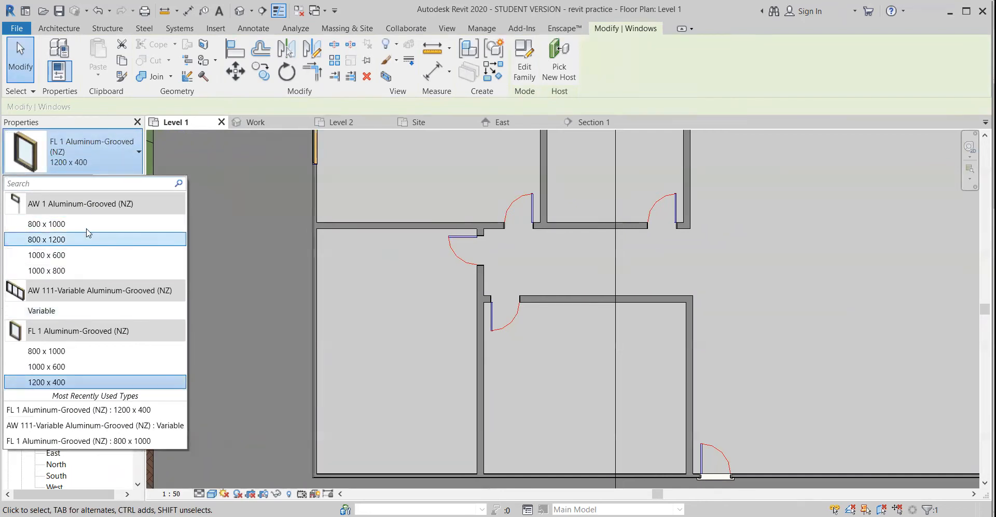
{"action": "left_click", "coordinate": [638, 85]}
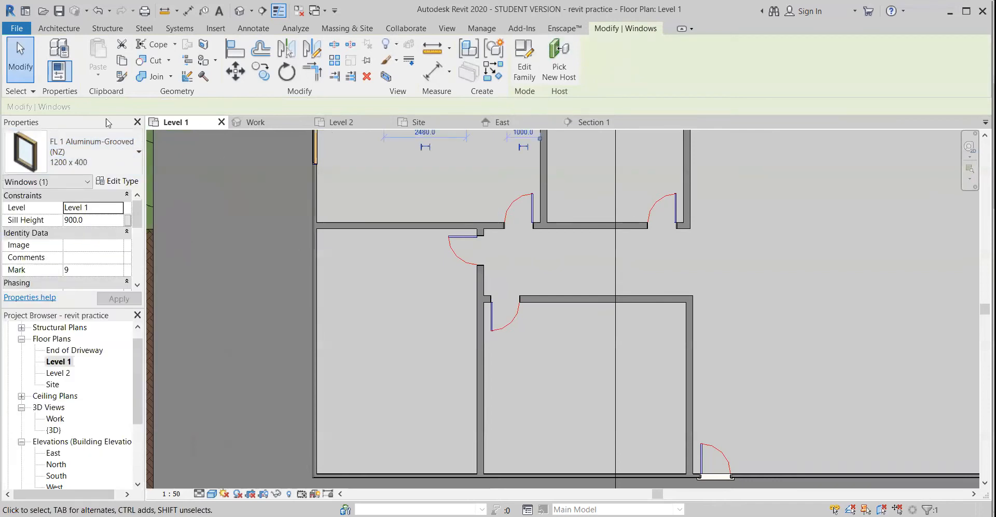
{"action": "left_click", "coordinate": [69, 30]}
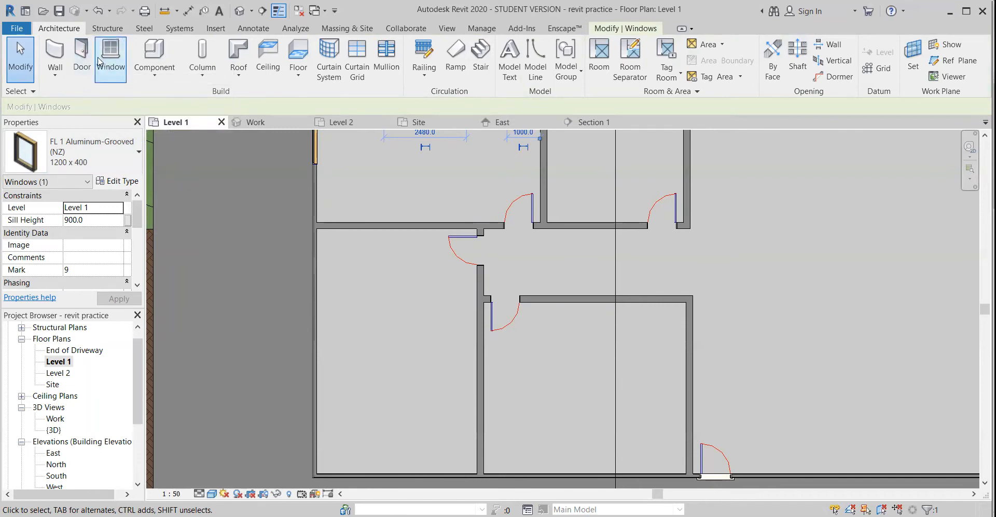
{"action": "left_click", "coordinate": [110, 68]}
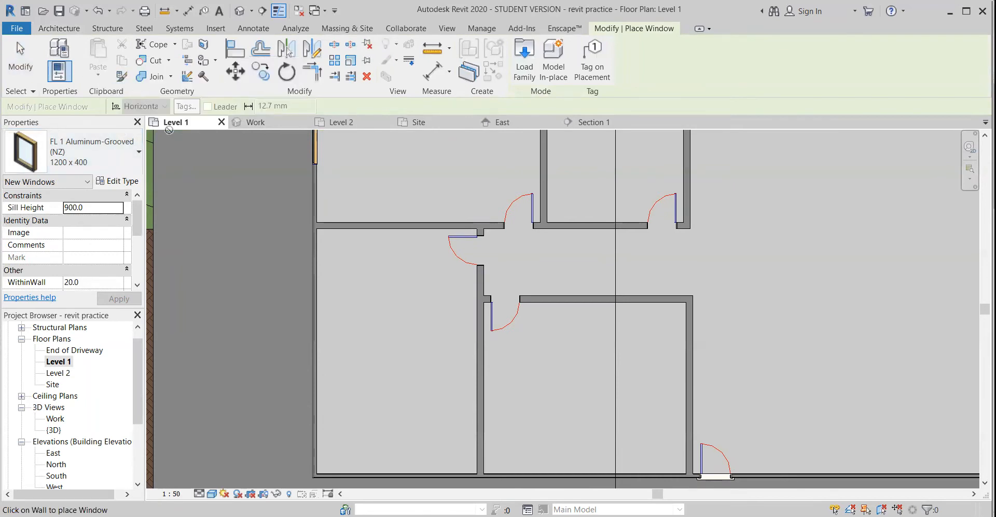
{"action": "left_click", "coordinate": [94, 153]}
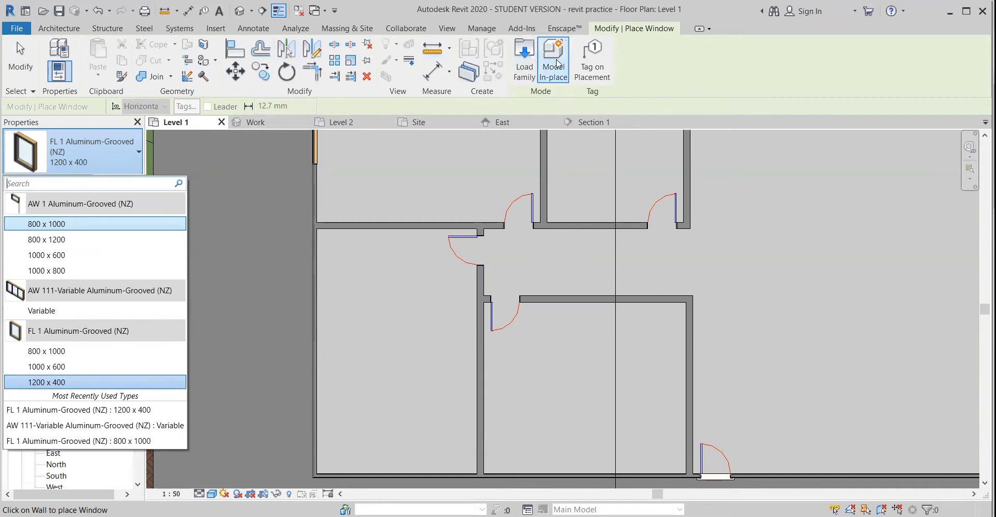
{"action": "left_click", "coordinate": [525, 52]}
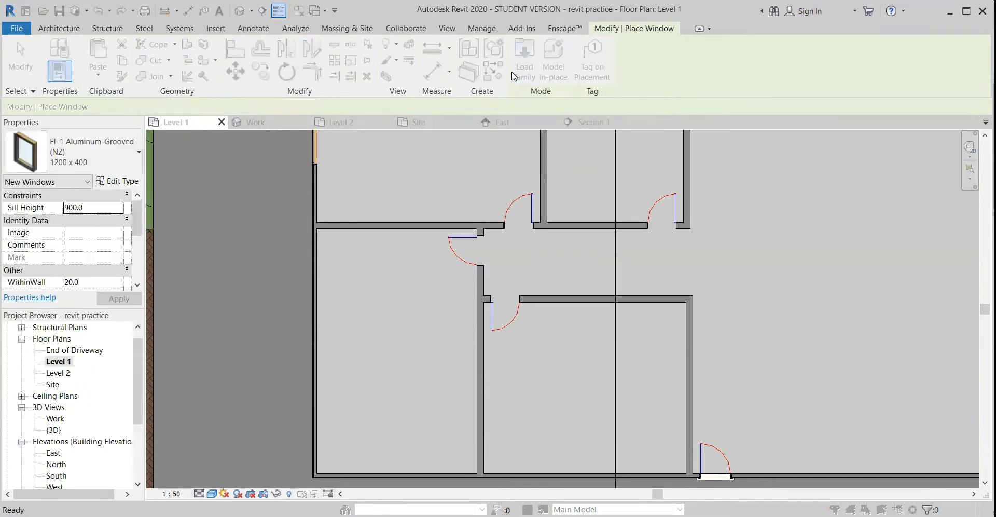
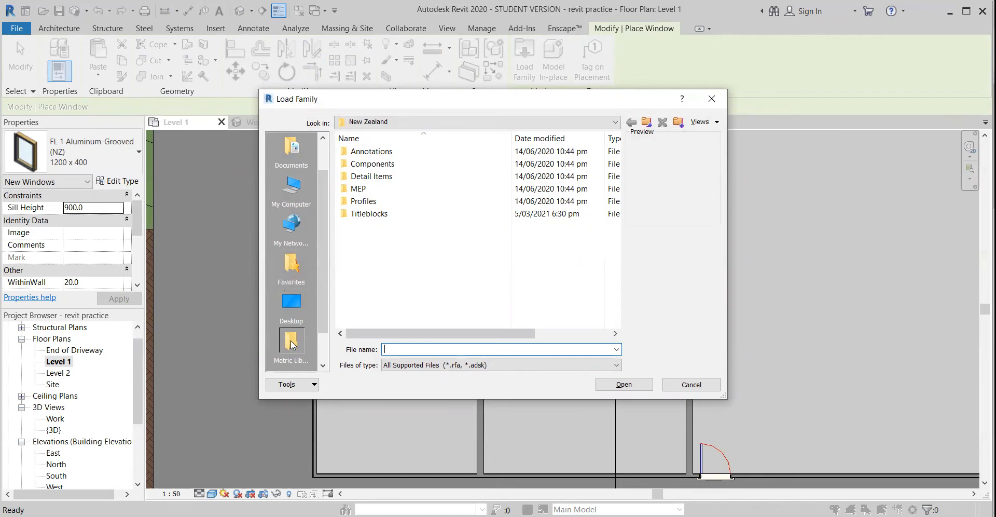
Browse the New Zealand library to Components, 45 Doors and Windows, 45-02 Windows and rooflights
{"action": "double_click", "coordinate": [372, 164]}
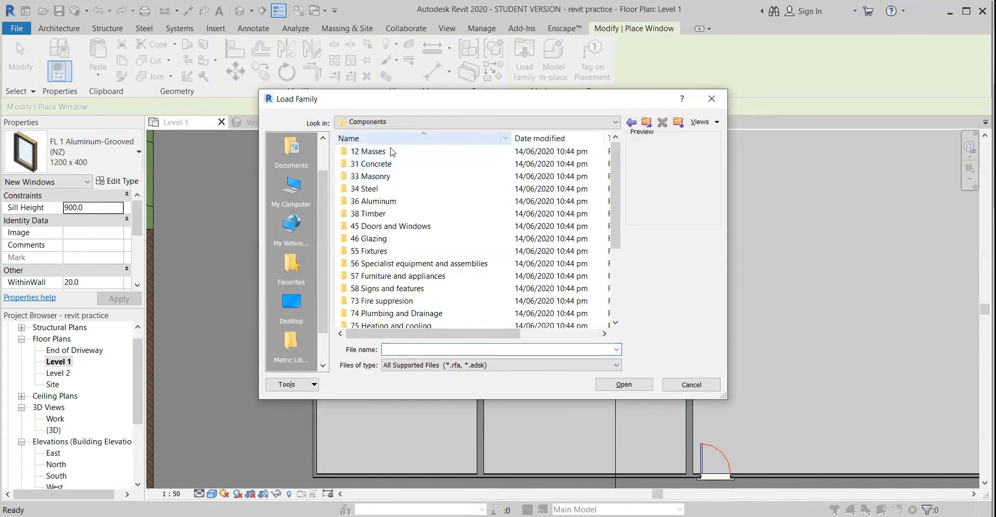
{"action": "scroll", "coordinate": [403, 247], "scroll_direction": "down", "scroll_amount": 2}
{"action": "scroll", "coordinate": [402, 247], "scroll_direction": "up", "scroll_amount": 2}
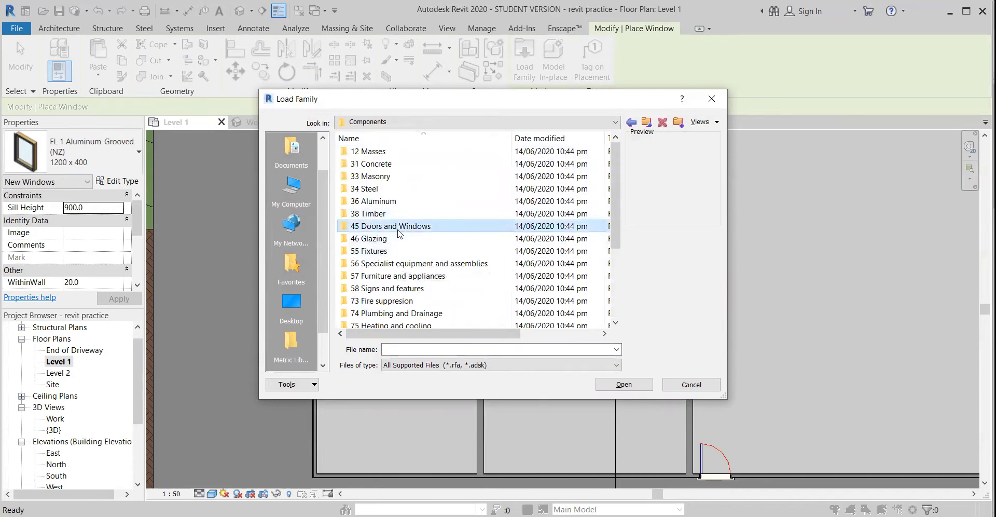
{"action": "double_click", "coordinate": [400, 226]}
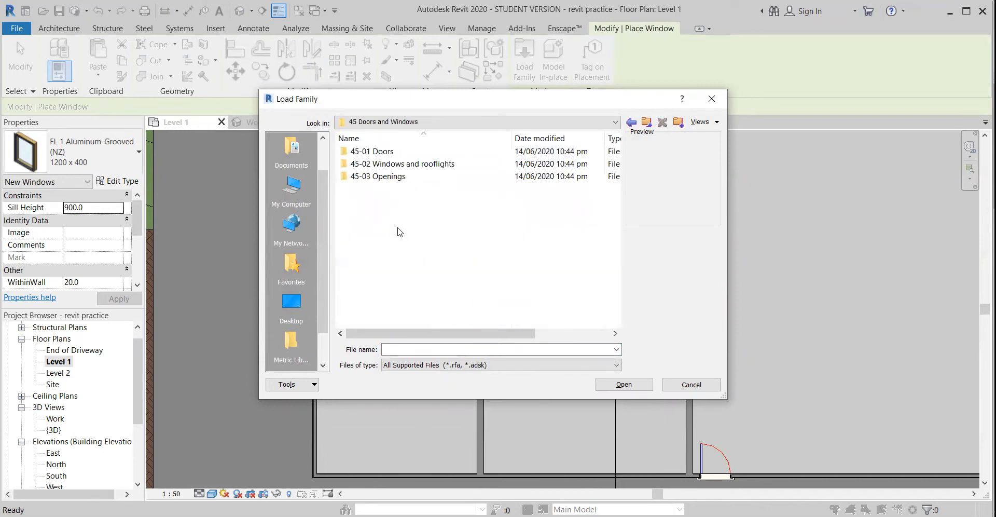
{"action": "double_click", "coordinate": [380, 165]}
Examine the previews of the window families in the 45-02 Windows and rooflights folder
{"action": "left_click", "coordinate": [398, 178]}
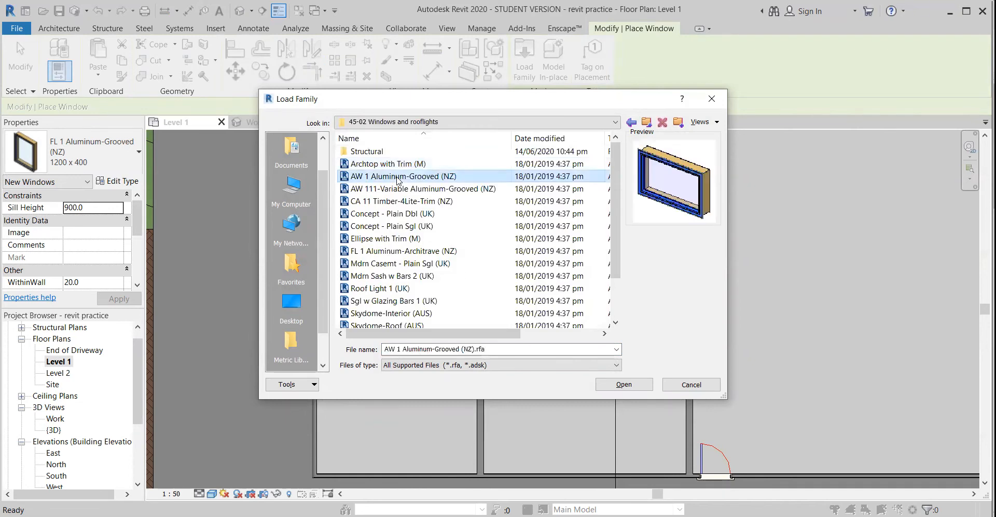
{"action": "key", "text": "Down"}
{"action": "key", "text": "Down"}
{"action": "key", "text": "Down"}
{"action": "key", "text": "Down"}
{"action": "key", "text": "Down"}
{"action": "key", "text": "Down"}
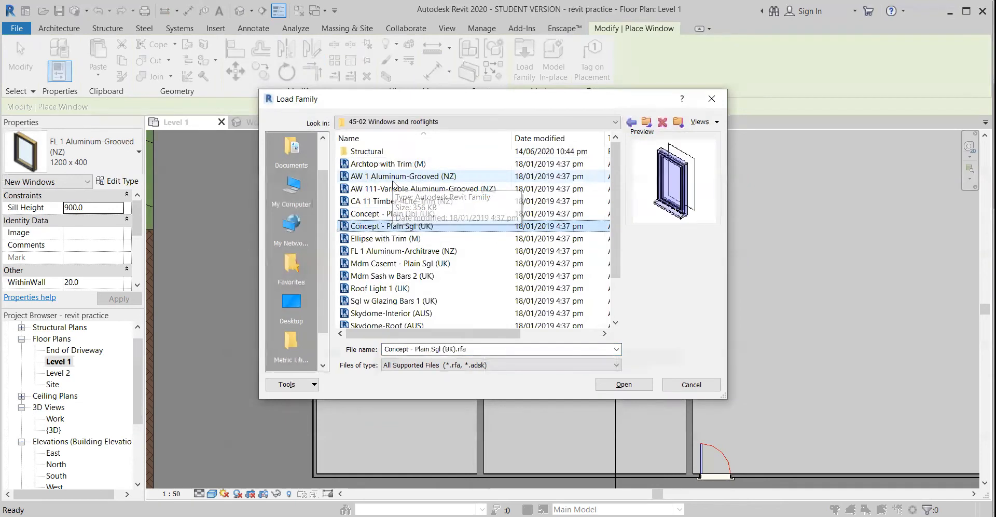
{"action": "key", "text": "Up"}
{"action": "key", "text": "Up"}
{"action": "key", "text": "Up"}
{"action": "key", "text": "Up"}
{"action": "key", "text": "Up"}
{"action": "key", "text": "Up"}
{"action": "key", "text": "Up"}
{"action": "key", "text": "Down"}
{"action": "key", "text": "Down"}
{"action": "key", "text": "Down"}
{"action": "key", "text": "Down"}
{"action": "key", "text": "Down"}
{"action": "key", "text": "Down"}
{"action": "key", "text": "Down"}
{"action": "key", "text": "Down"}
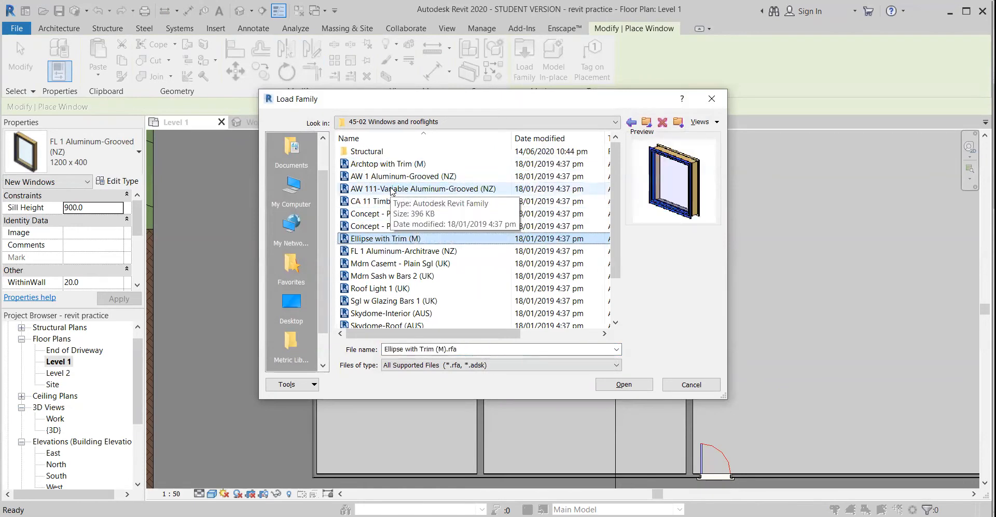
{"action": "key", "text": "Down"}
{"action": "key", "text": "Down"}
{"action": "key", "text": "Down"}
{"action": "key", "text": "Down"}
{"action": "key", "text": "Down"}
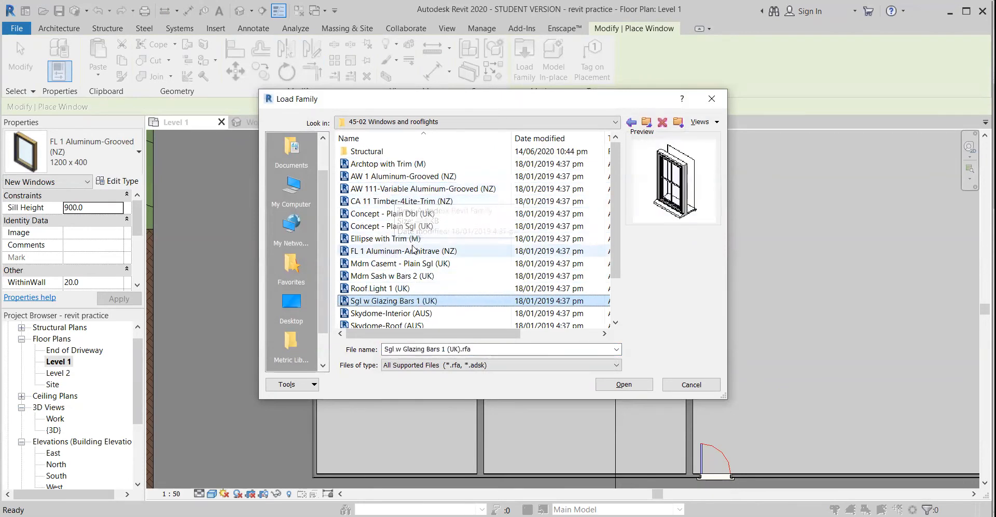
{"action": "key", "text": "Up"}
{"action": "key", "text": "Up"}
{"action": "key", "text": "Up"}
{"action": "key", "text": "Up"}
{"action": "key", "text": "Up"}
{"action": "key", "text": "Up"}
{"action": "key", "text": "Up"}
{"action": "key", "text": "Up"}
{"action": "key", "text": "Up"}
{"action": "key", "text": "Up"}
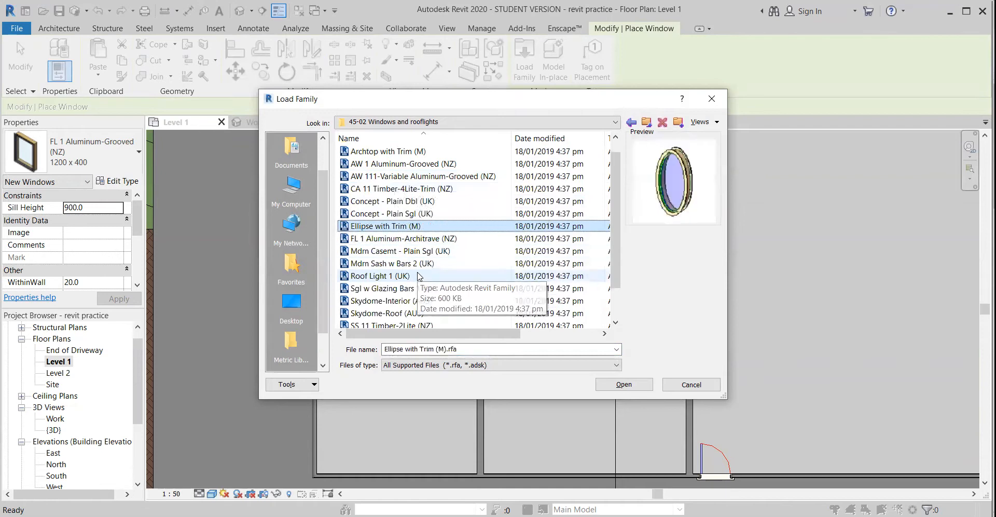
{"action": "key", "text": "Up"}
{"action": "key", "text": "Up"}
{"action": "key", "text": "Up"}
{"action": "key", "text": "Down"}
{"action": "key", "text": "Down"}
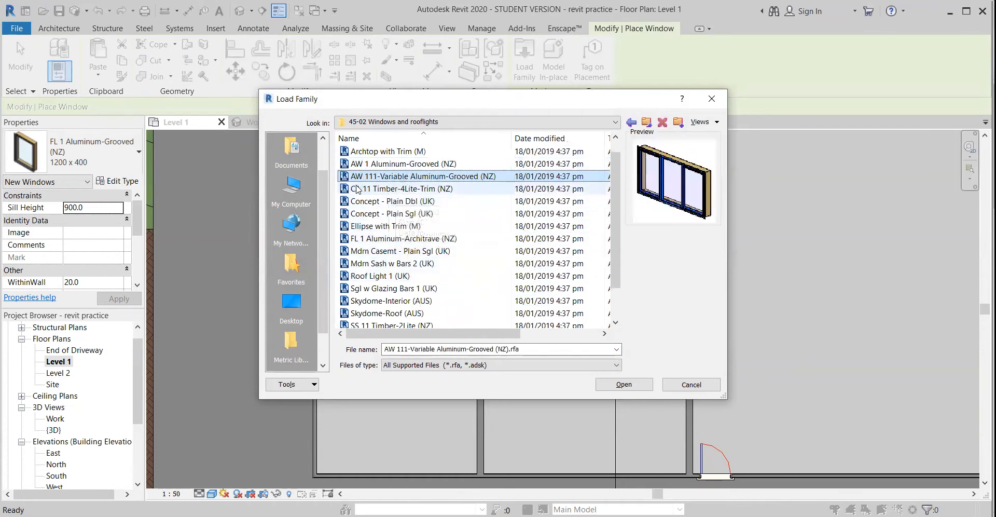
{"action": "key", "text": "F2"}
{"action": "left_click", "coordinate": [620, 384]}
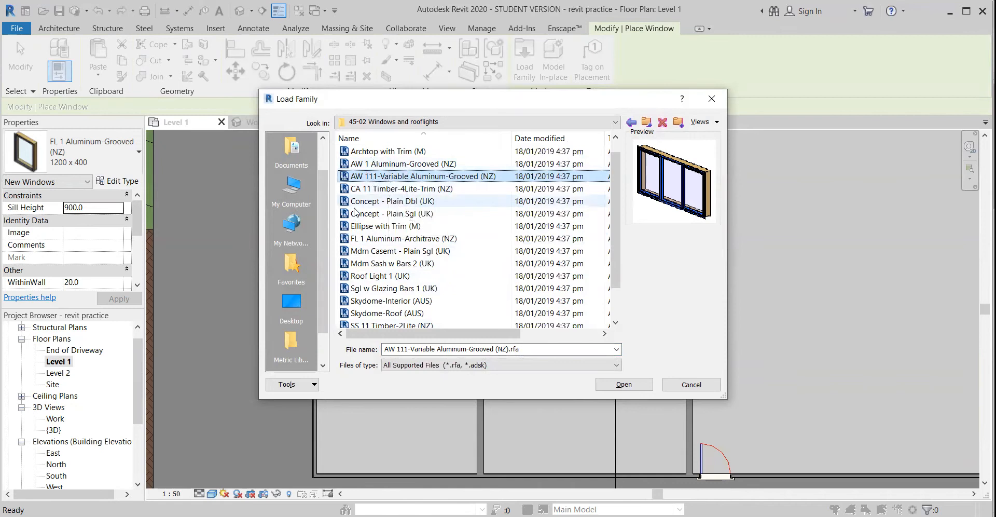
Compare a few more family previews and load the FL 1 Aluminum-Architrave (NZ) window family
{"action": "left_click", "coordinate": [382, 251]}
{"action": "left_click", "coordinate": [387, 238]}
{"action": "left_click", "coordinate": [387, 226]}
{"action": "left_click", "coordinate": [394, 251]}
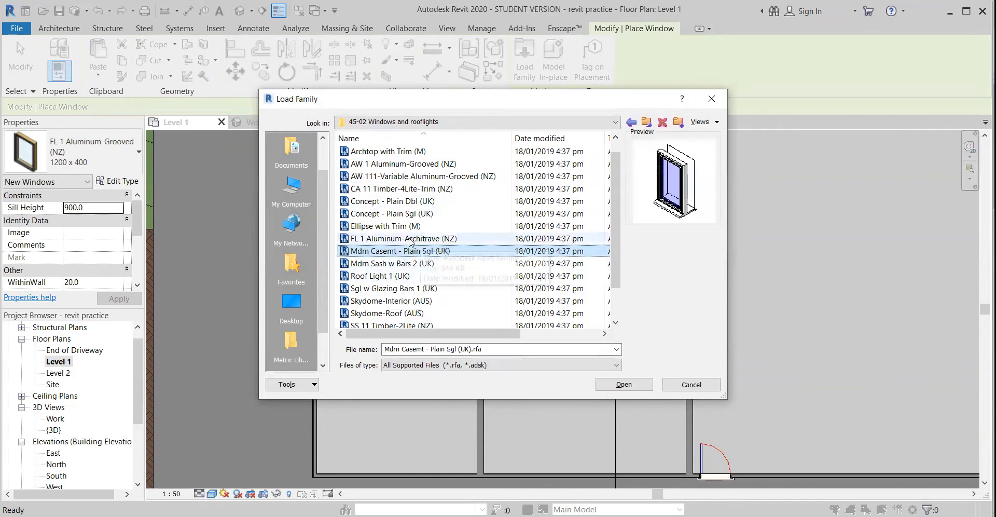
{"action": "left_click", "coordinate": [415, 239]}
{"action": "left_click", "coordinate": [634, 387]}
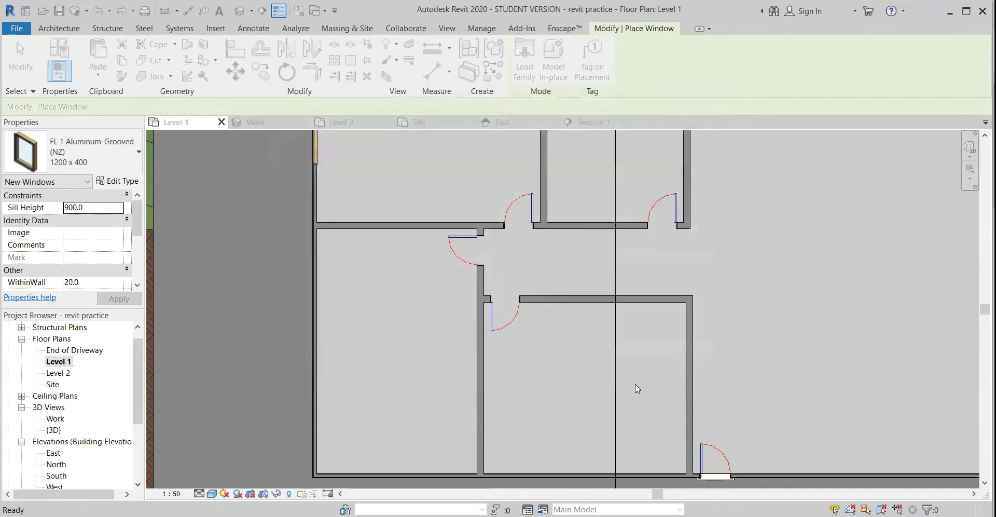
Place four FL 1 Aluminum-Architrave (NZ) 1200 x 400 windows: two in the lower-left room's left wall and one in each lower room's bottom wall
{"action": "left_click", "coordinate": [99, 164]}
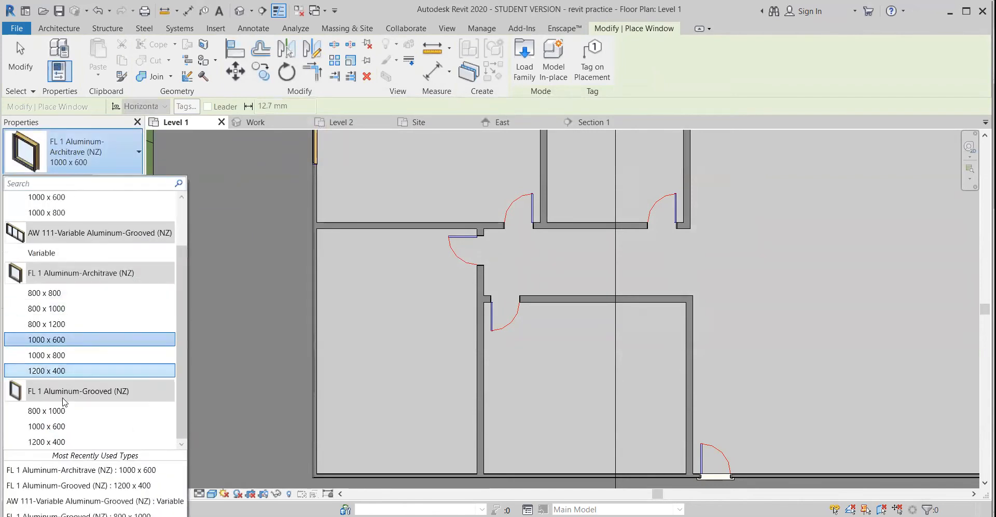
{"action": "scroll", "coordinate": [59, 284], "scroll_direction": "up", "scroll_amount": 1}
{"action": "scroll", "coordinate": [52, 306], "scroll_direction": "down", "scroll_amount": 1}
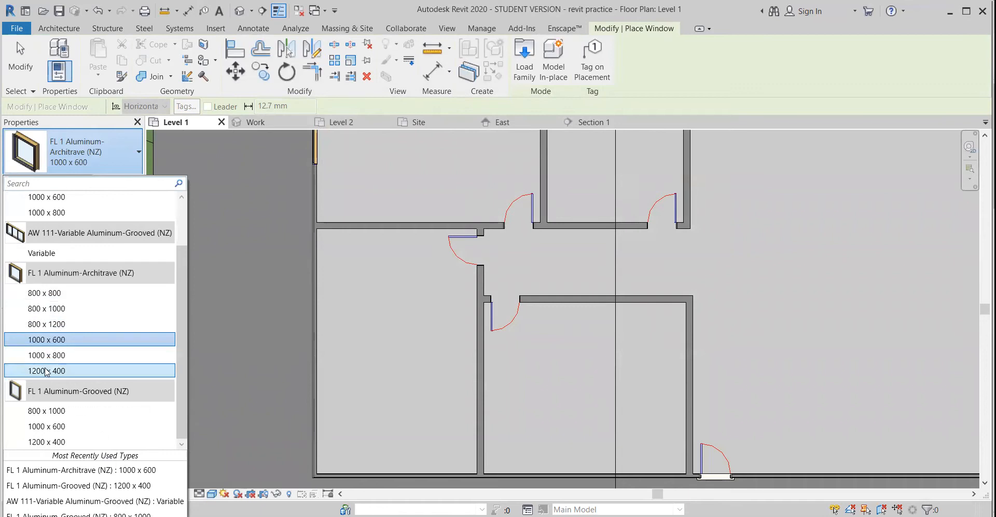
{"action": "left_click", "coordinate": [48, 370]}
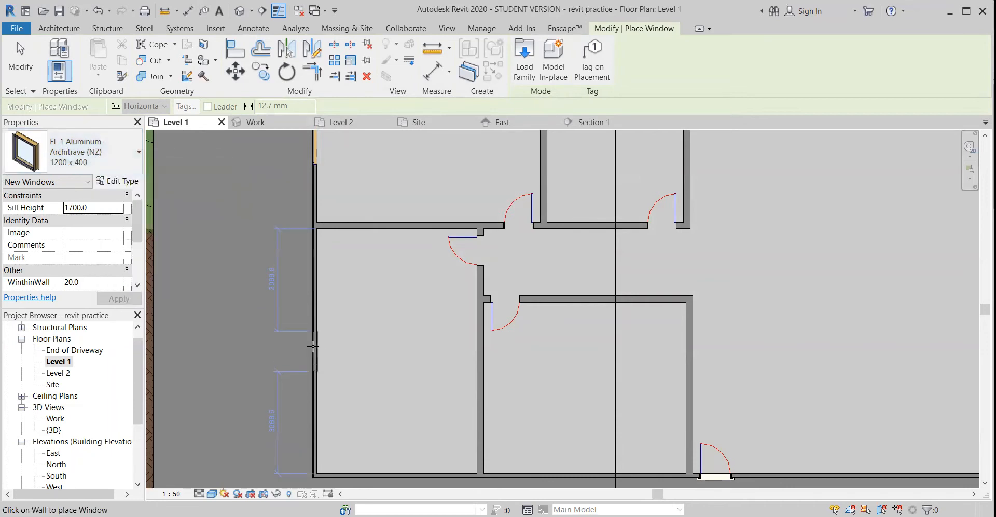
{"action": "left_click", "coordinate": [316, 401]}
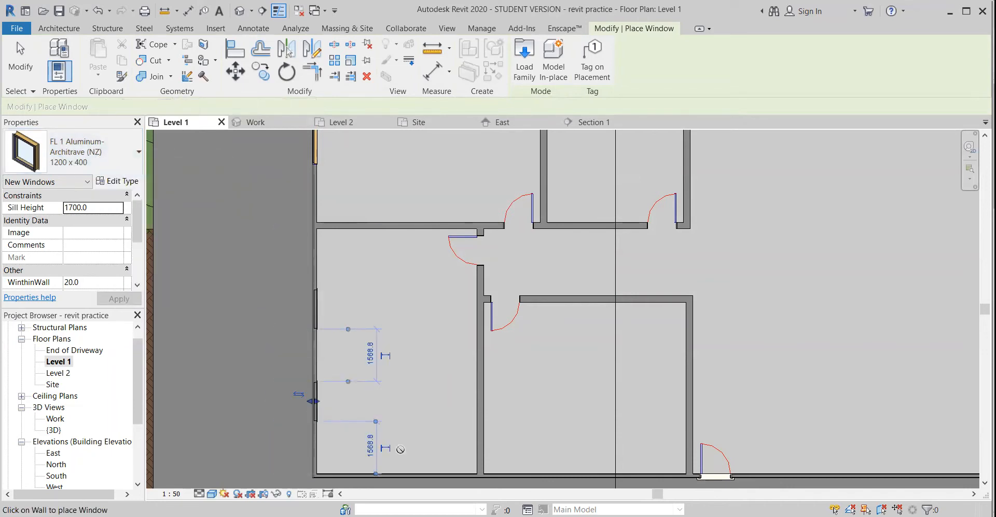
{"action": "left_click", "coordinate": [585, 475]}
{"action": "scroll", "coordinate": [514, 416], "scroll_direction": "down", "scroll_amount": 2}
{"action": "middle_click_drag", "start_coordinate": [514, 415], "coordinate": [502, 354]}
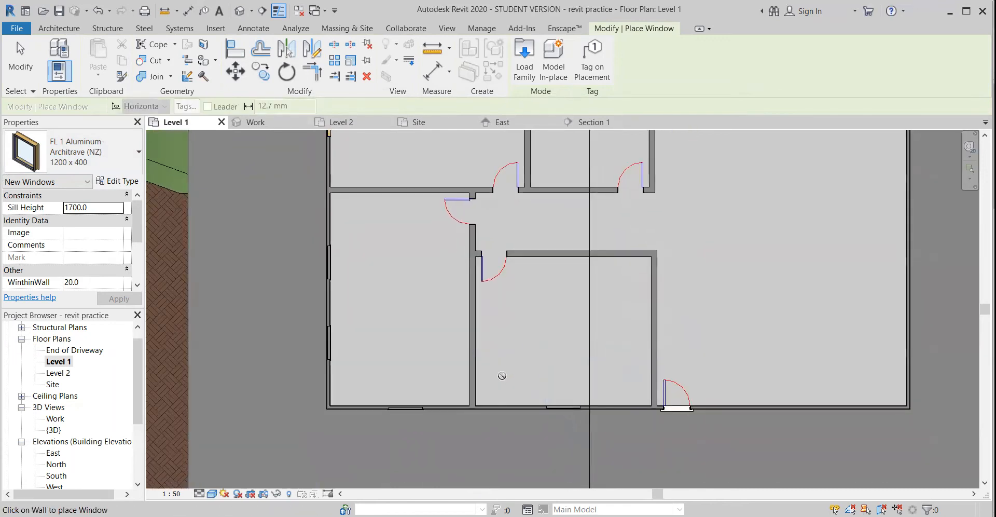
{"action": "key", "text": "Escape"}
Check the facing of the new windows in the bottom and left walls of the lower rooms
{"action": "left_click", "coordinate": [562, 406]}
{"action": "left_click", "coordinate": [405, 410]}
{"action": "left_click", "coordinate": [323, 341]}
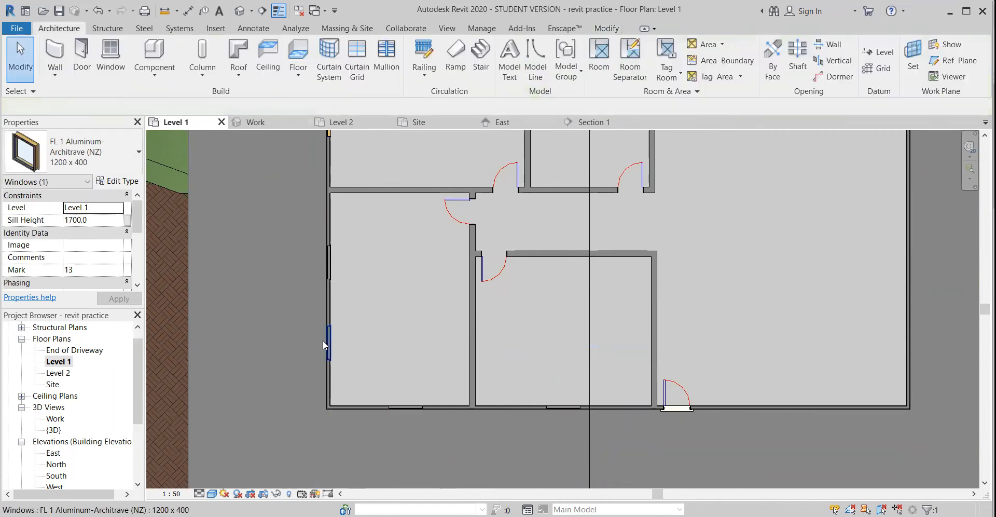
{"action": "left_click", "coordinate": [328, 338]}
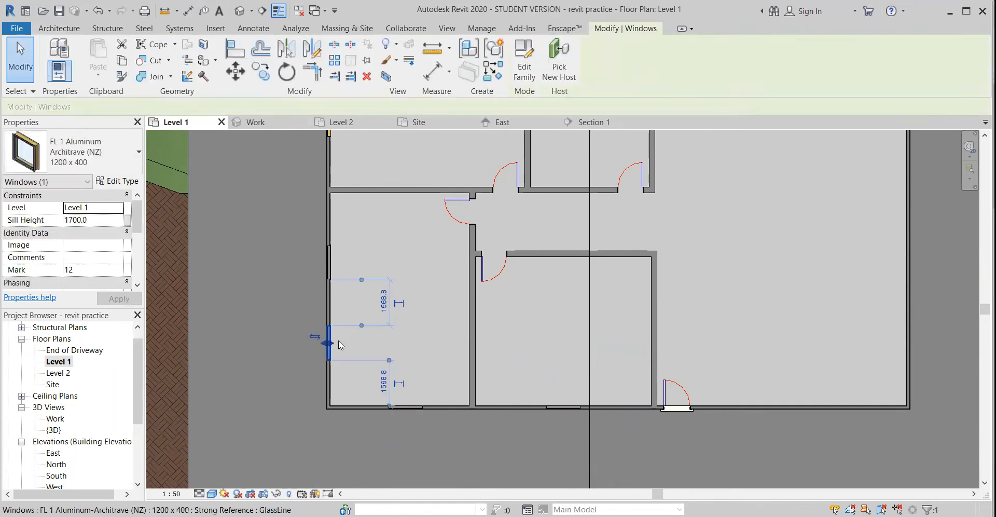
{"action": "left_click", "coordinate": [329, 256]}
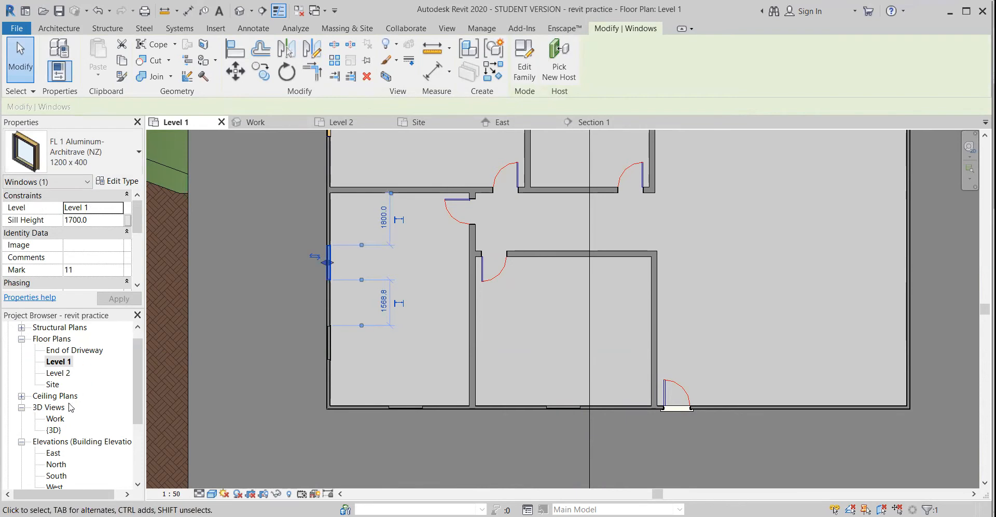
In the Work 3D view, set the sill height of the lower-left room's bottom-wall window to 1300
{"action": "double_click", "coordinate": [55, 420]}
{"action": "middle_click_drag", "start_coordinate": [345, 347], "coordinate": [472, 304], "text": "shift"}
{"action": "left_click", "coordinate": [444, 312]}
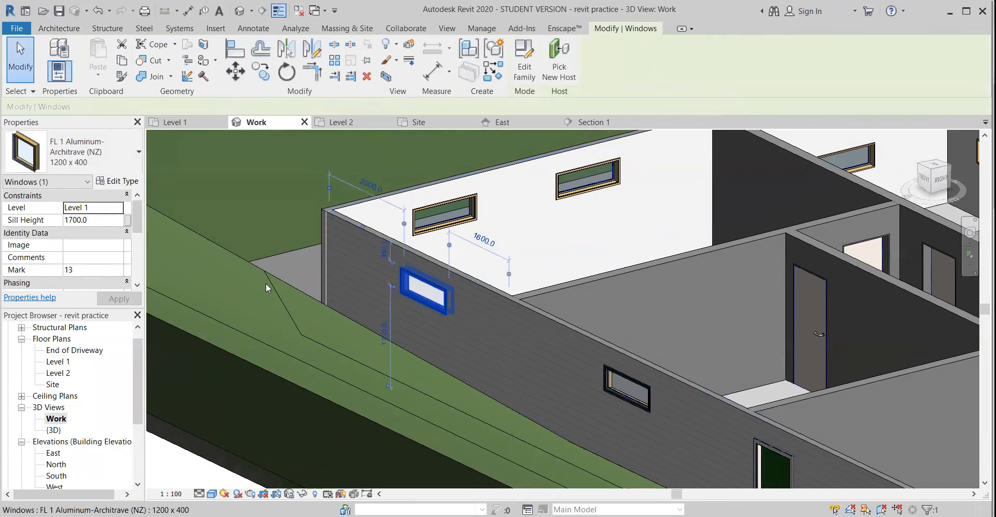
{"action": "left_click", "coordinate": [76, 222]}
{"action": "left_click", "coordinate": [75, 220]}
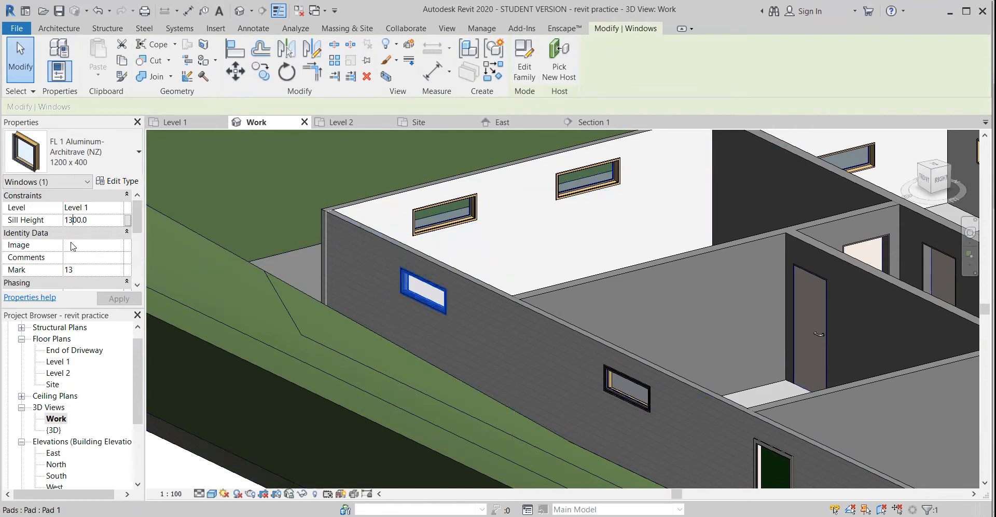
{"action": "left_click", "coordinate": [117, 301]}
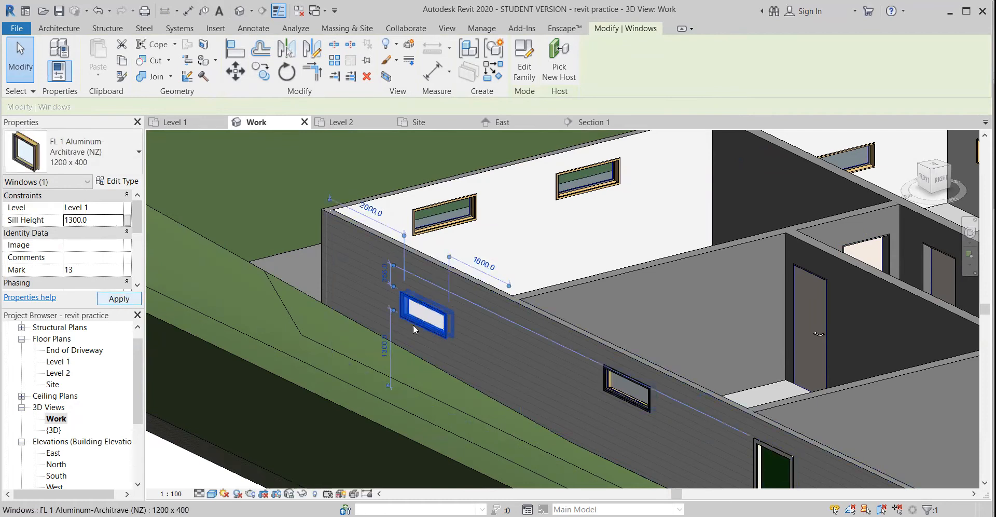
Duplicate the type of the upper-wall window farther from the house corner as 1800x600
{"action": "middle_click_drag", "start_coordinate": [515, 344], "coordinate": [533, 307], "text": "shift"}
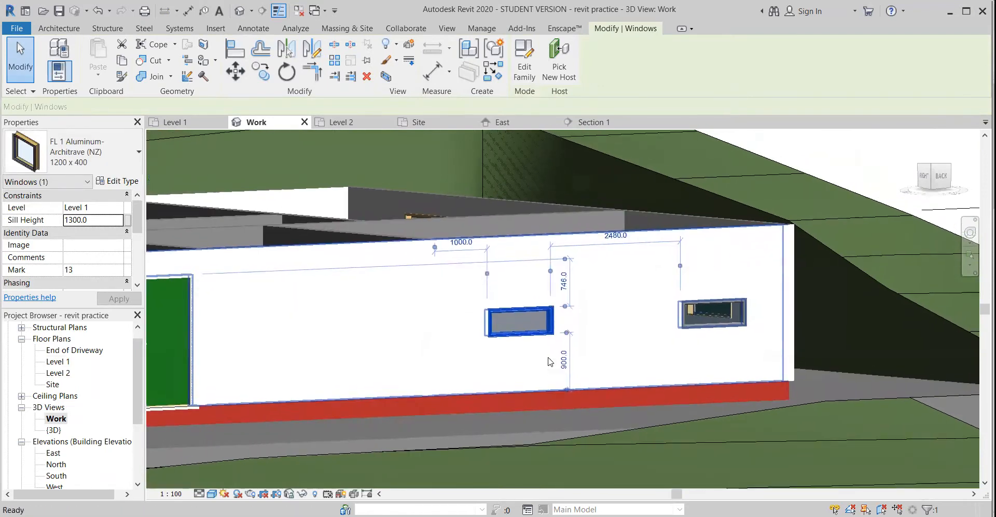
{"action": "left_click", "coordinate": [74, 221]}
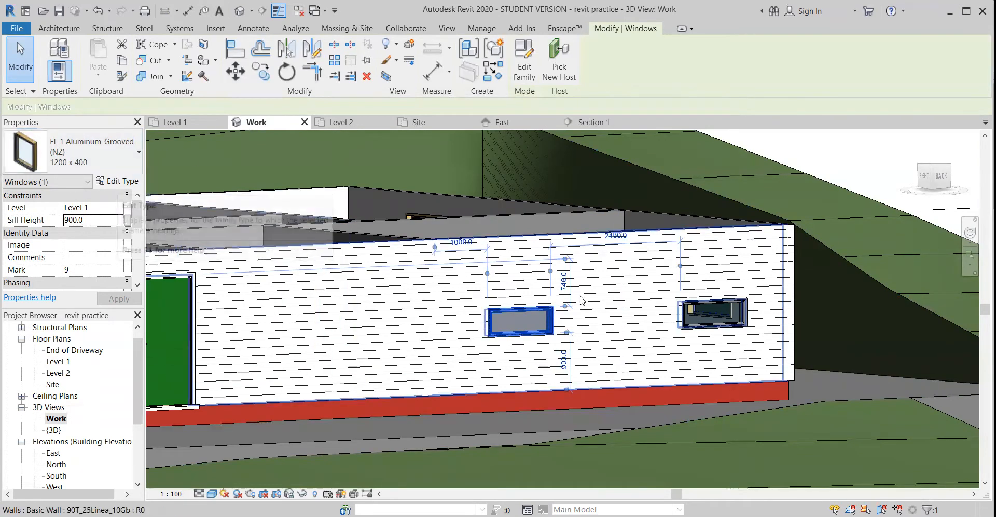
{"action": "left_click", "coordinate": [118, 181]}
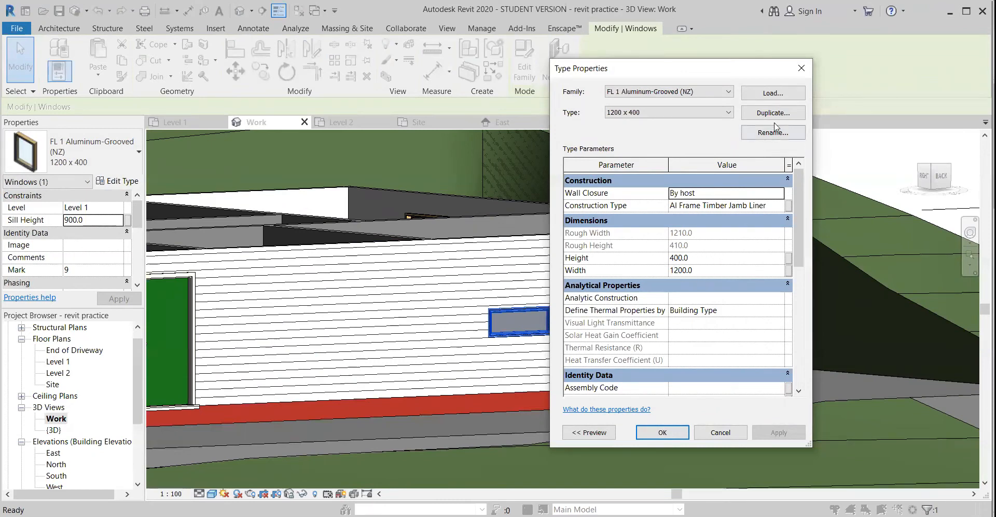
{"action": "left_click", "coordinate": [781, 113]}
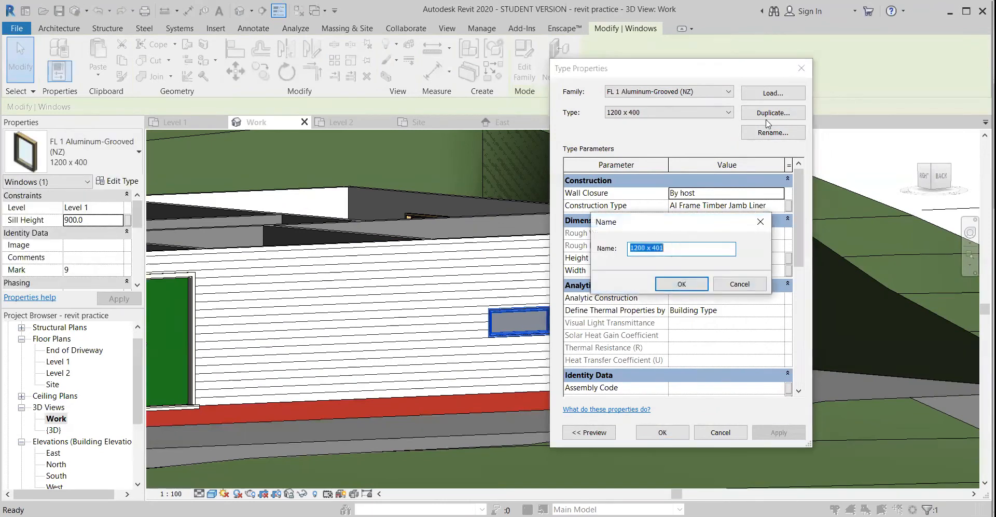
{"action": "left_click", "coordinate": [687, 247]}
{"action": "type", "text": "1"}
{"action": "left_click", "coordinate": [674, 285]}
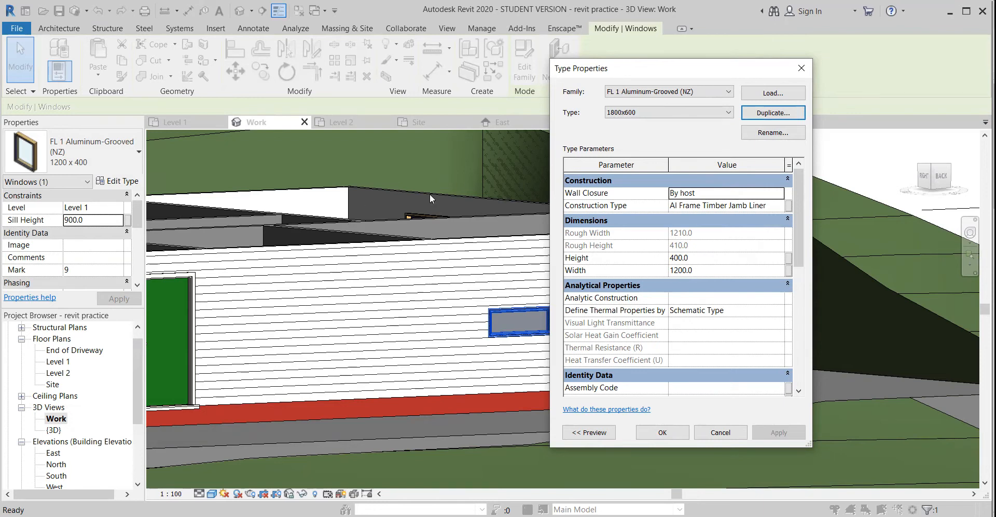
Set the 1800x600 window type's height to 600 and width to 1800
{"action": "left_click", "coordinate": [679, 259]}
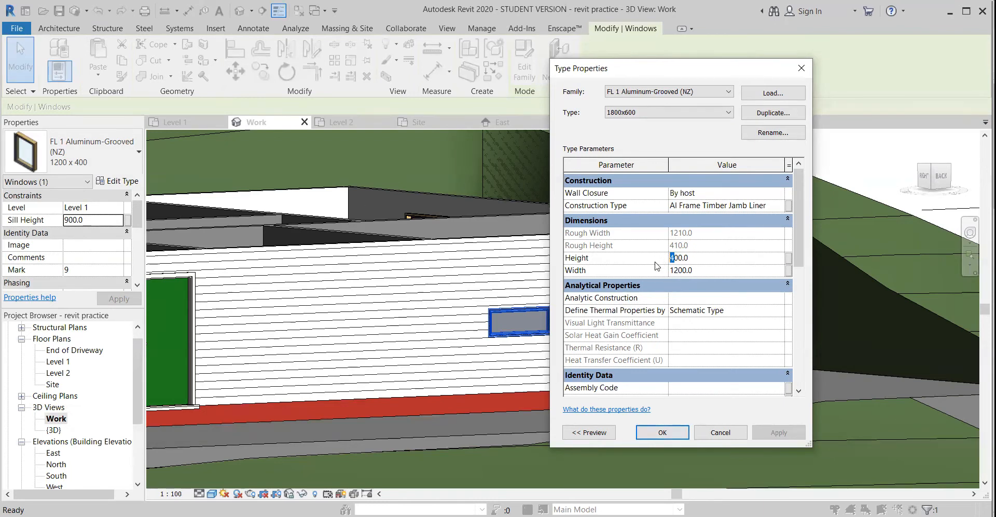
{"action": "left_click", "coordinate": [677, 270]}
{"action": "type", "text": "8"}
{"action": "left_click", "coordinate": [678, 434]}
{"action": "middle_click_drag", "start_coordinate": [525, 322], "coordinate": [475, 333]}
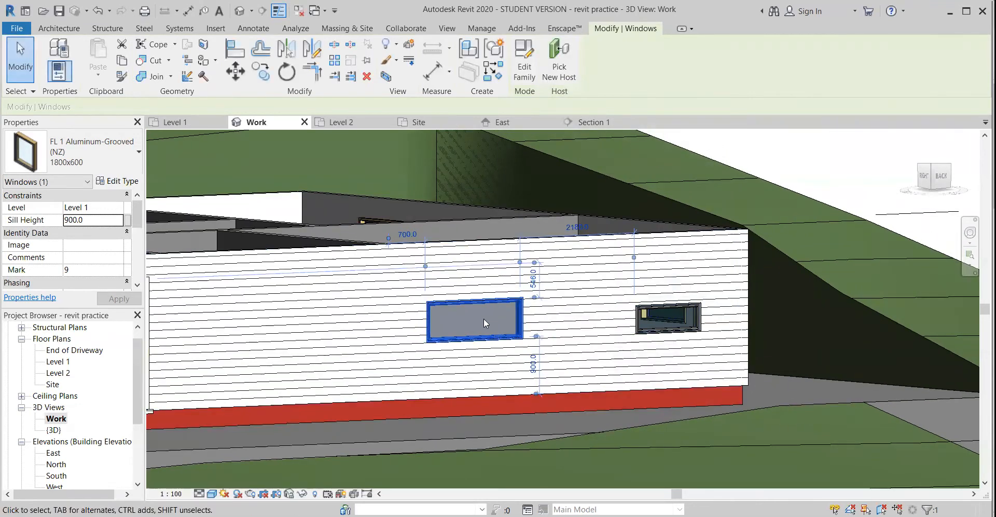
Check the 1800x600 type in the list of window types and review its type properties
{"action": "left_click", "coordinate": [88, 153]}
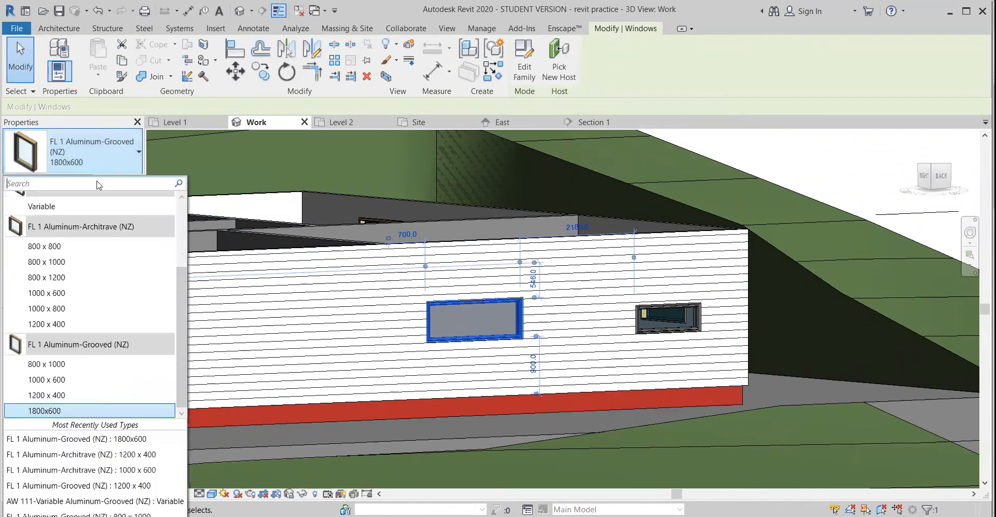
{"action": "scroll", "coordinate": [88, 369], "scroll_direction": "up", "scroll_amount": 1}
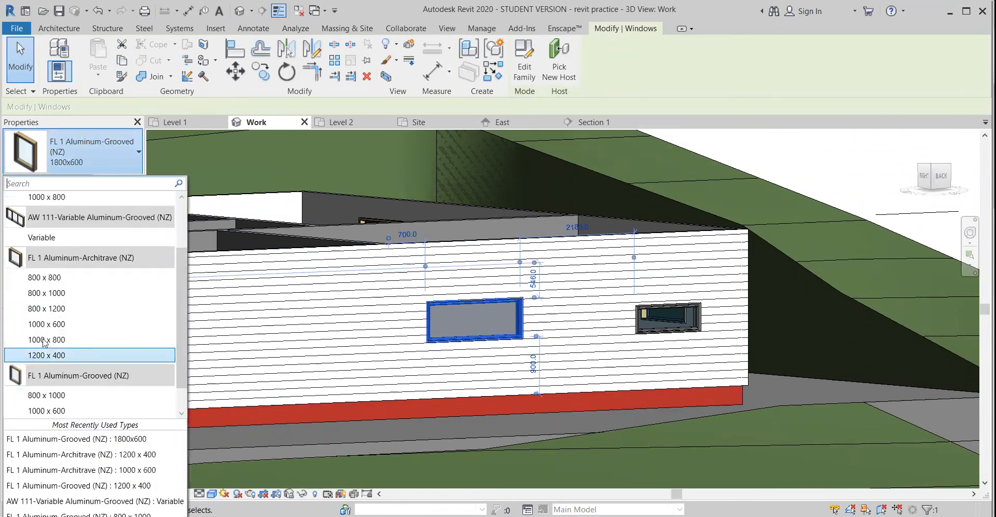
{"action": "scroll", "coordinate": [48, 404], "scroll_direction": "down", "scroll_amount": 1}
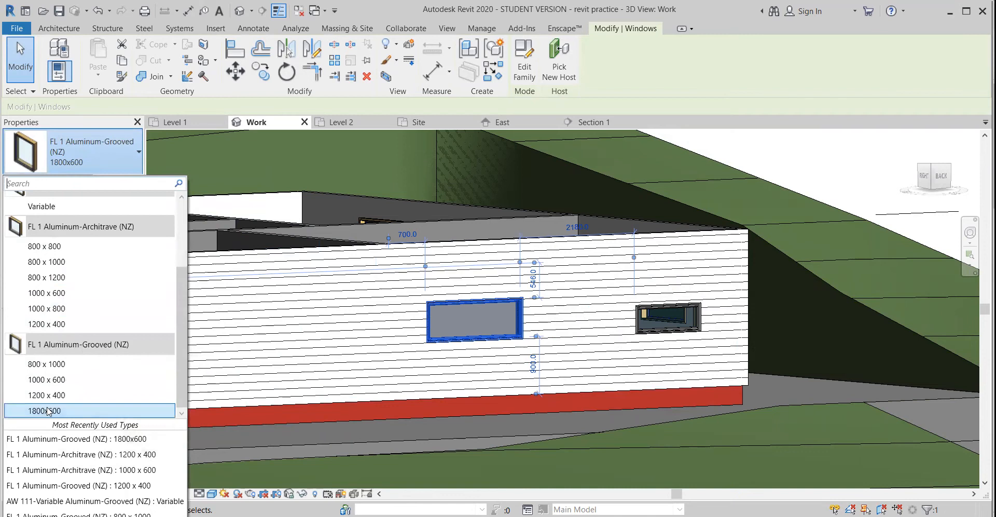
{"action": "left_click", "coordinate": [90, 147]}
{"action": "left_click", "coordinate": [106, 180]}
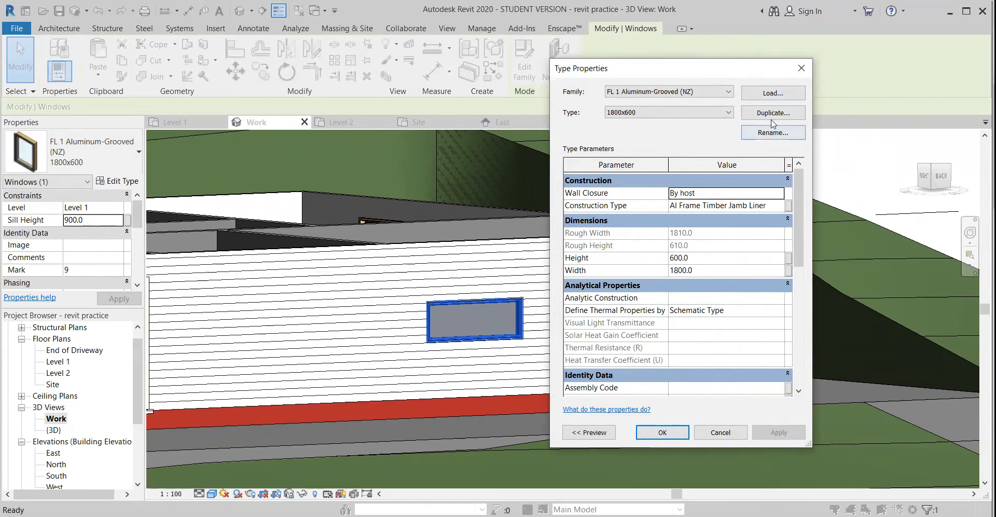
{"action": "left_click", "coordinate": [800, 69]}
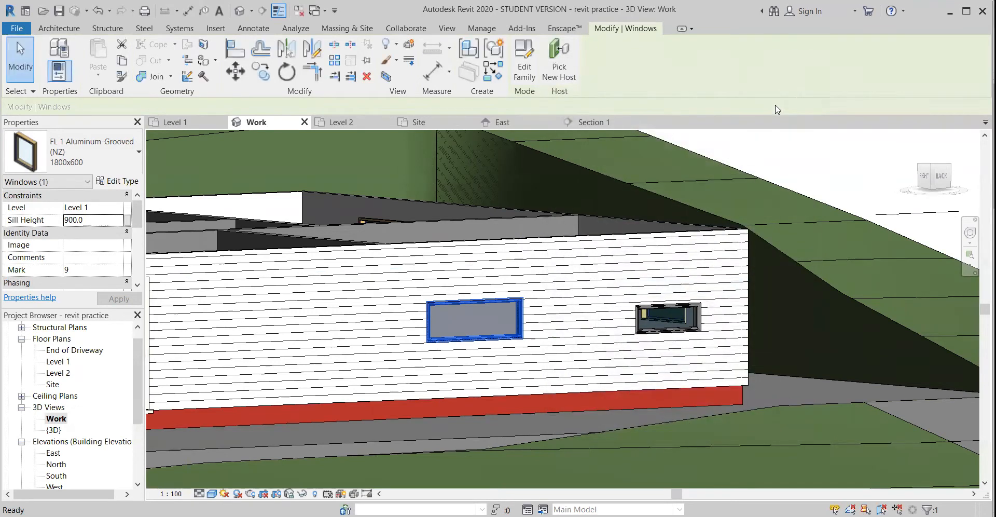
Try a height of 700 on the 1200 x 400 window type, starting from the window nearest the house corner
{"action": "middle_click_drag", "start_coordinate": [693, 338], "coordinate": [553, 350]}
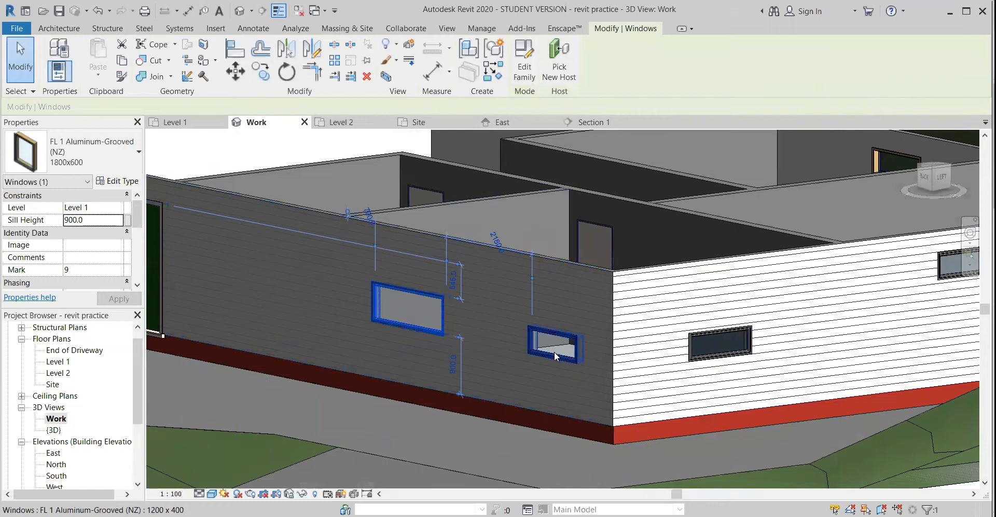
{"action": "left_click", "coordinate": [702, 348]}
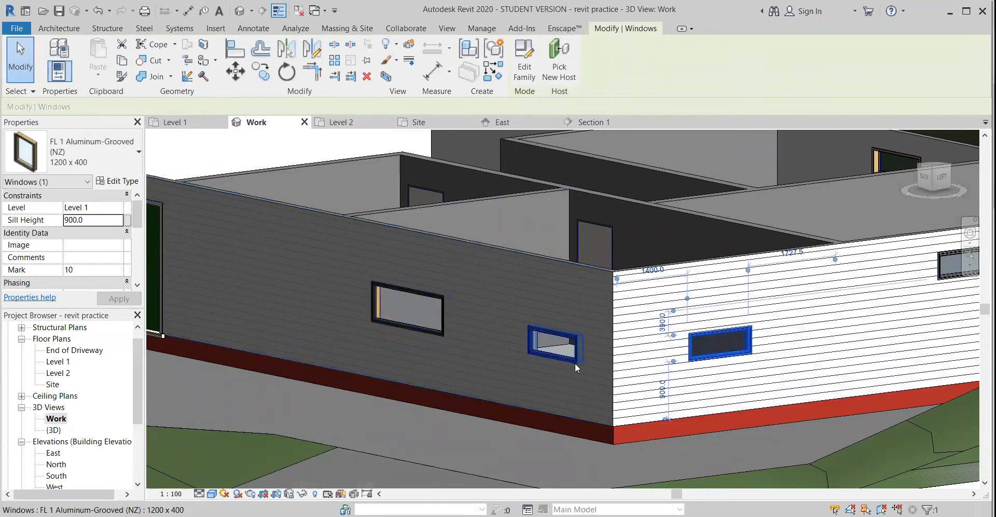
{"action": "left_click", "coordinate": [563, 356]}
{"action": "left_click", "coordinate": [117, 181]}
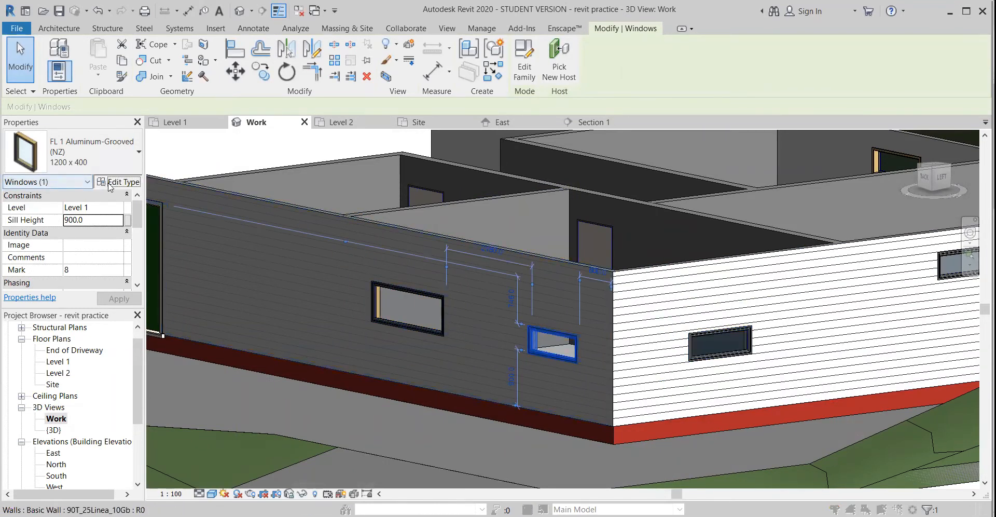
{"action": "left_click", "coordinate": [677, 257]}
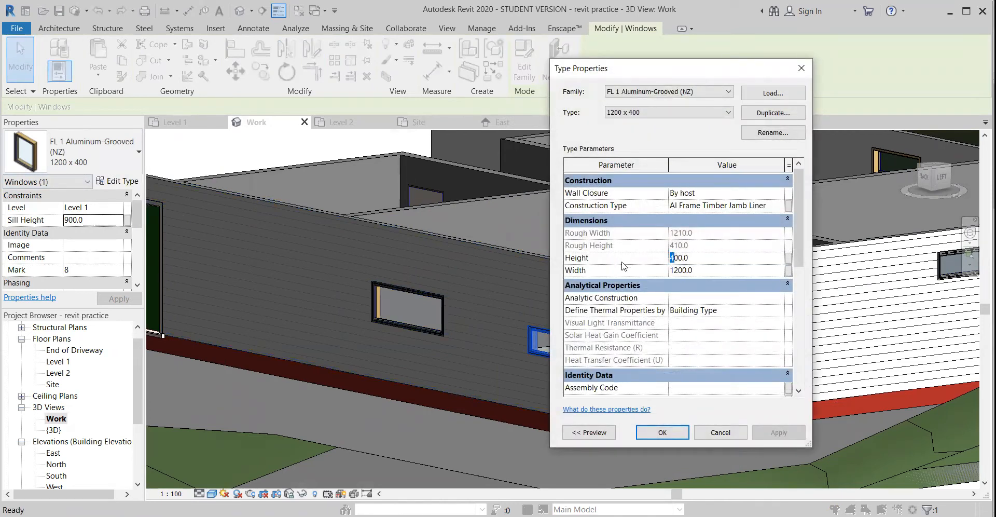
{"action": "type", "text": "7"}
{"action": "left_click", "coordinate": [773, 433]}
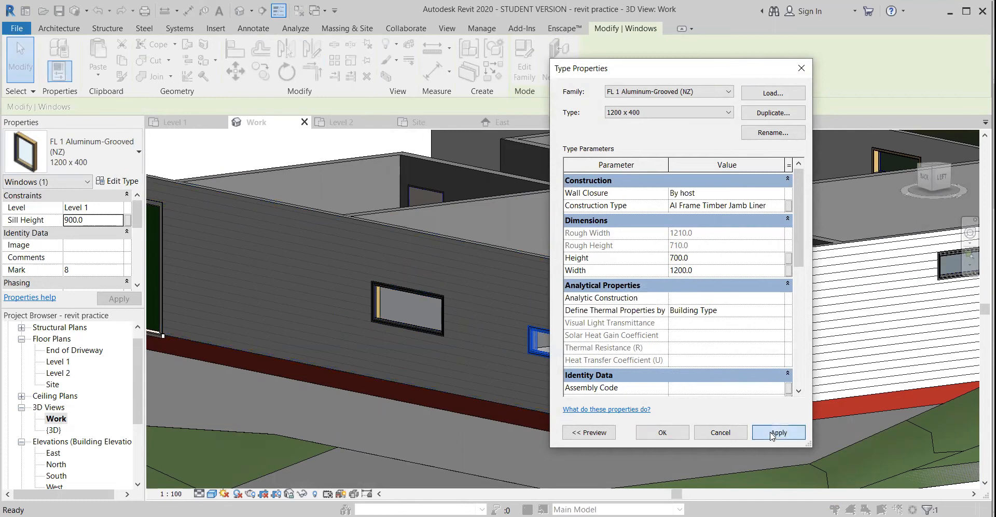
{"action": "left_click", "coordinate": [670, 433]}
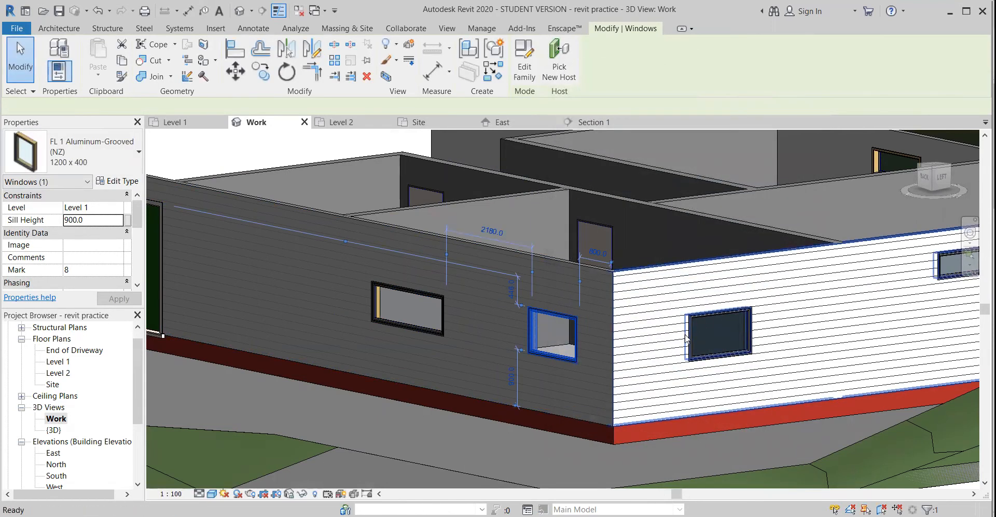
{"action": "key", "text": "Escape"}
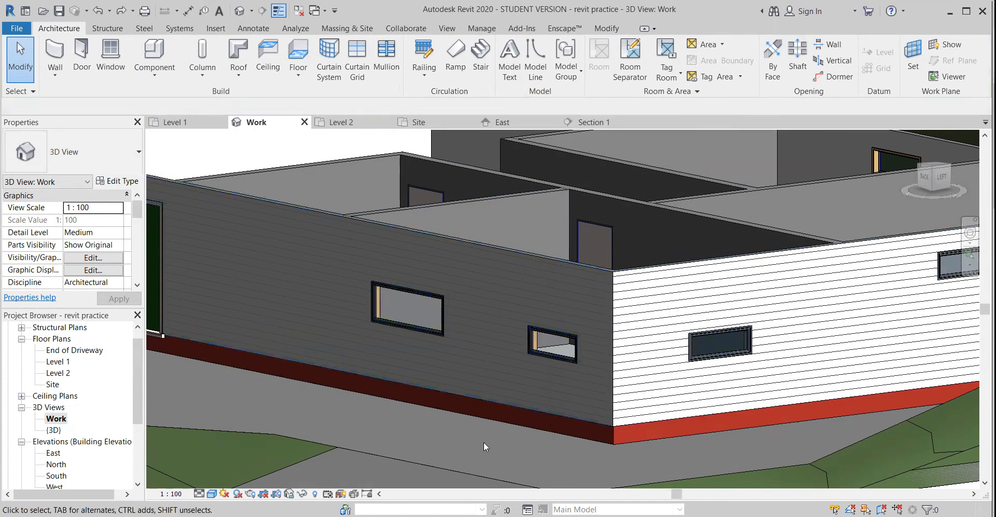
{"action": "mouse_move", "coordinate": [464, 428]}
{"action": "middle_mouse_down", "text": "shift"}
{"action": "mouse_move", "coordinate": [556, 437]}
{"action": "mouse_move", "coordinate": [477, 421]}
{"action": "middle_mouse_up", "text": "shift"}
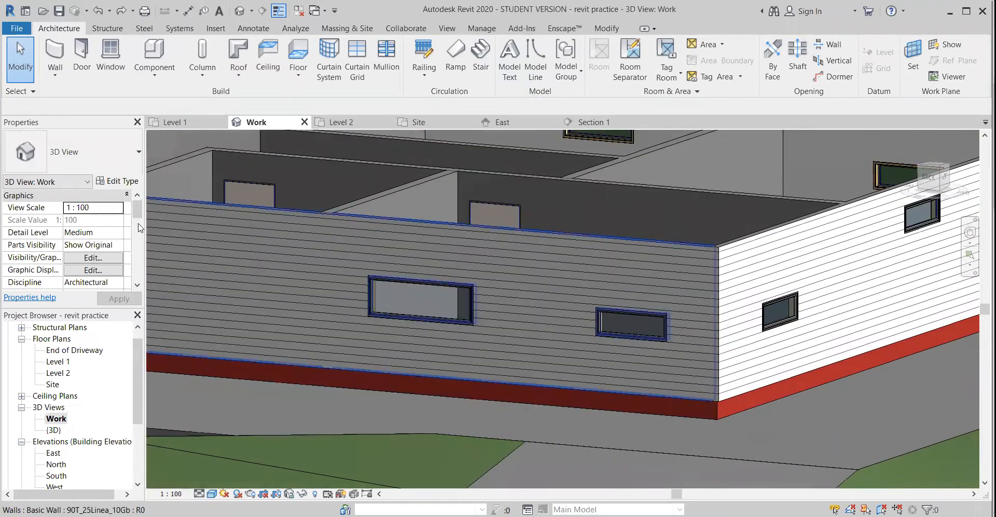
{"action": "left_click", "coordinate": [119, 183]}
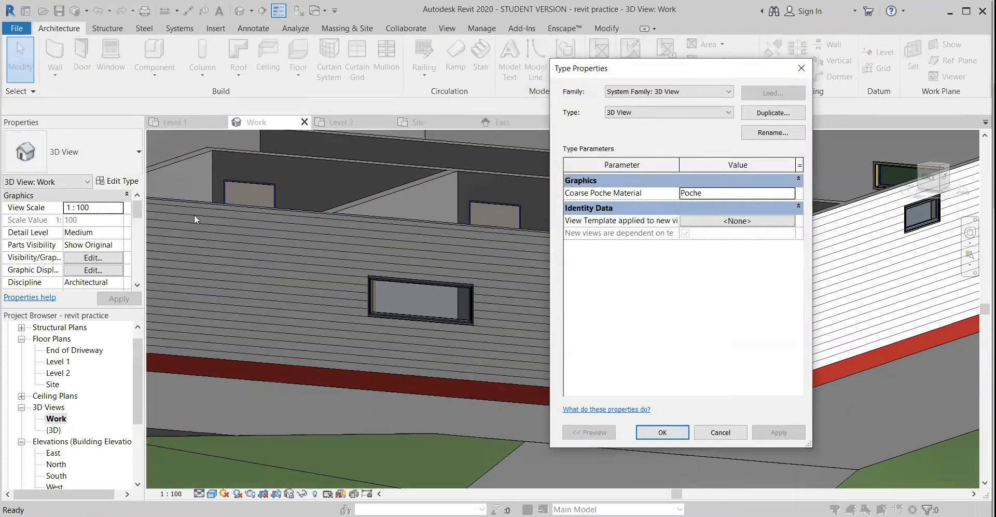
{"action": "left_click", "coordinate": [802, 68]}
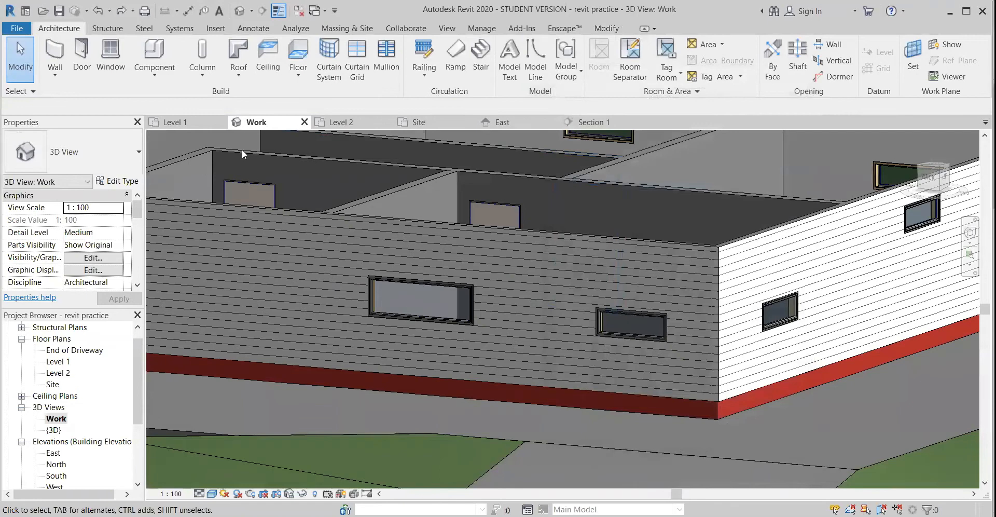
Start placing a door and browse the metric library's Components to the 45-01 Doors folder to load a door family
{"action": "middle_click_drag", "start_coordinate": [501, 356], "coordinate": [643, 394], "text": "shift"}
{"action": "middle_click_drag", "start_coordinate": [355, 343], "coordinate": [614, 391]}
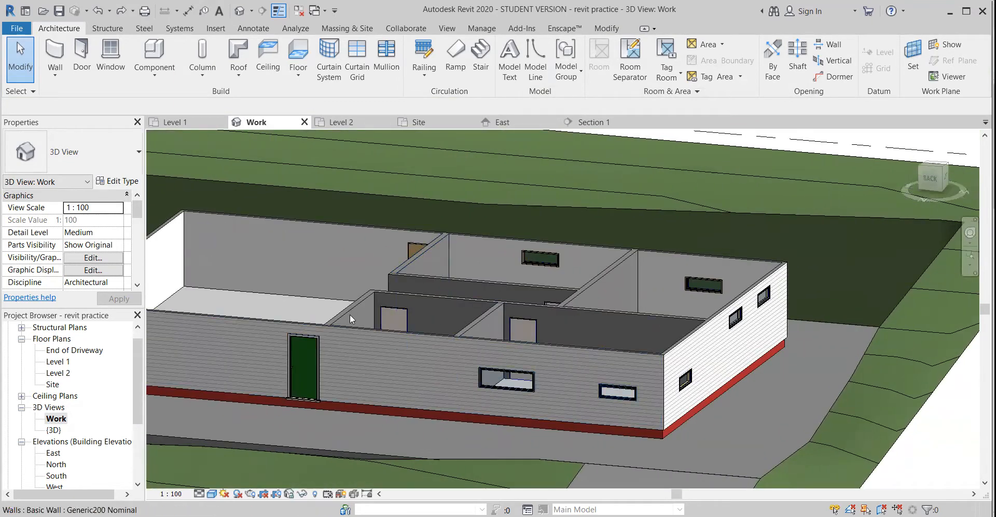
{"action": "scroll", "coordinate": [58, 379], "scroll_direction": "up", "scroll_amount": 1}
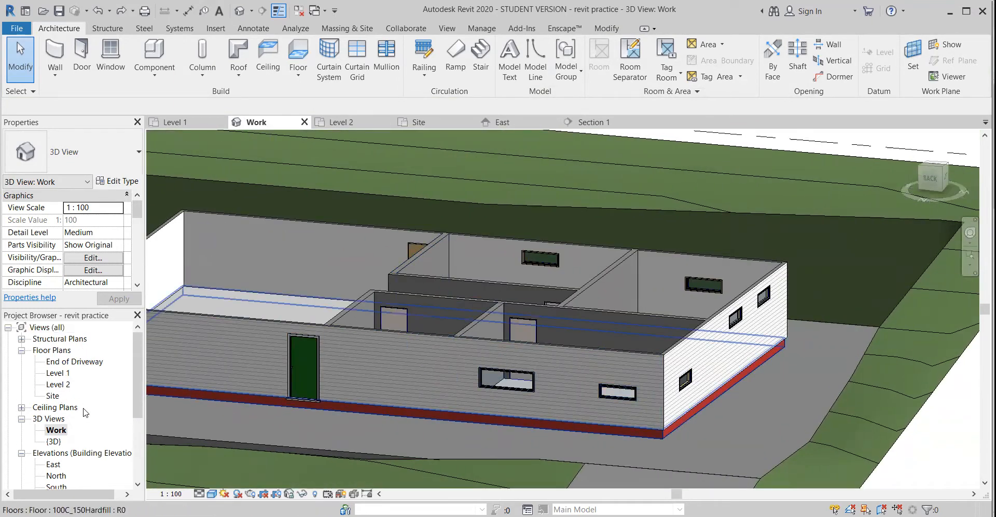
{"action": "left_click", "coordinate": [82, 52]}
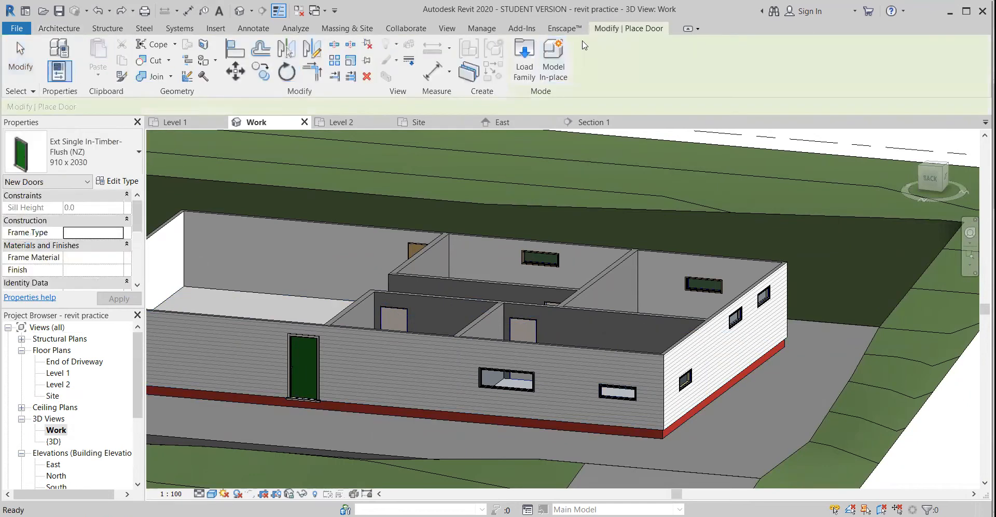
{"action": "left_click", "coordinate": [531, 49]}
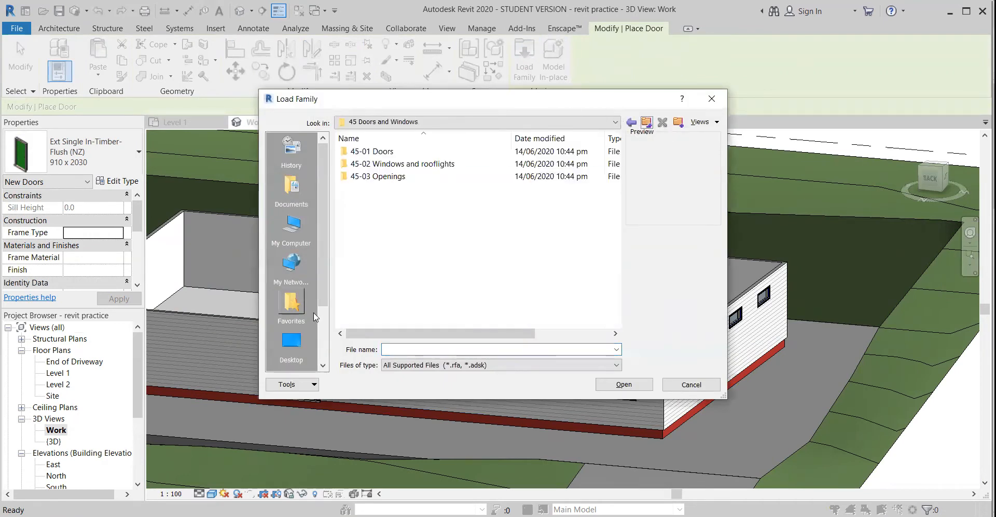
{"action": "scroll", "coordinate": [291, 318], "scroll_direction": "down", "scroll_amount": 2}
{"action": "left_click", "coordinate": [291, 301]}
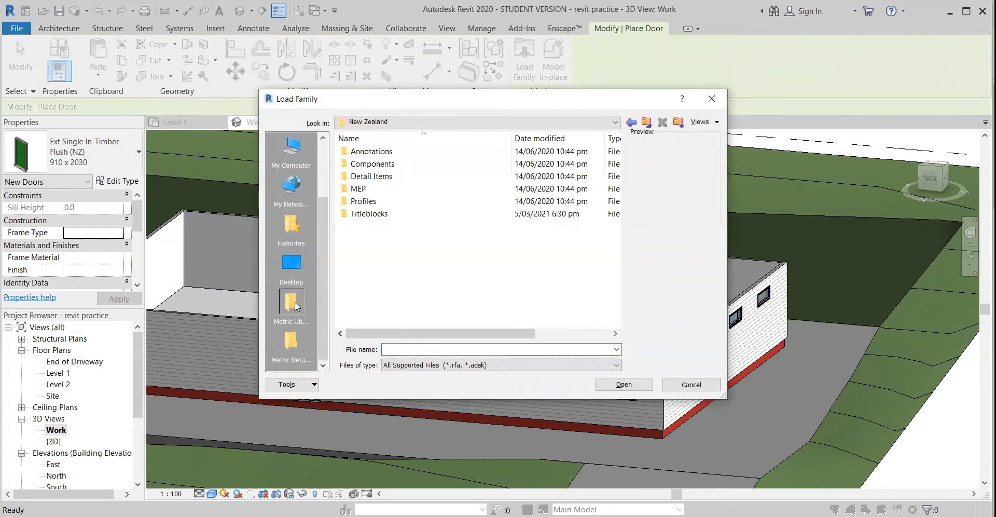
{"action": "double_click", "coordinate": [377, 164]}
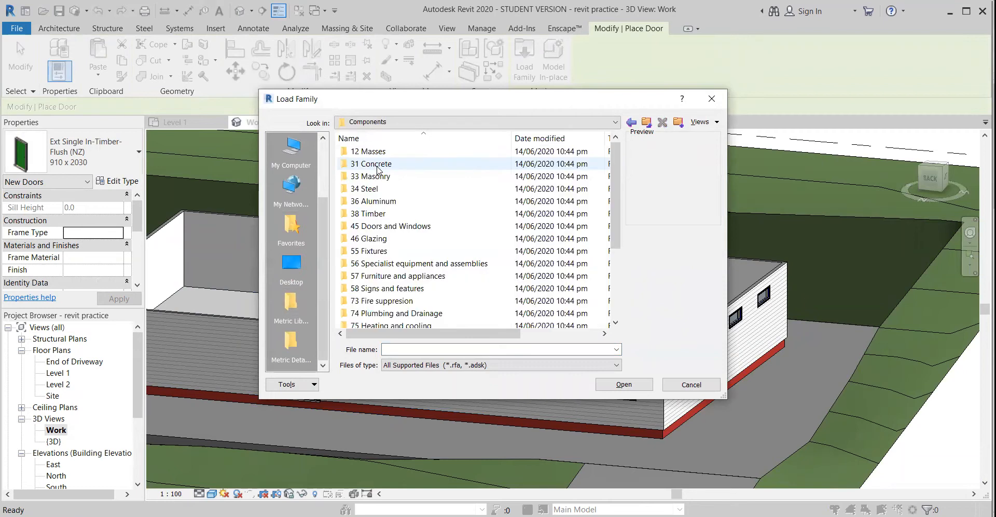
{"action": "double_click", "coordinate": [390, 226]}
{"action": "double_click", "coordinate": [382, 153]}
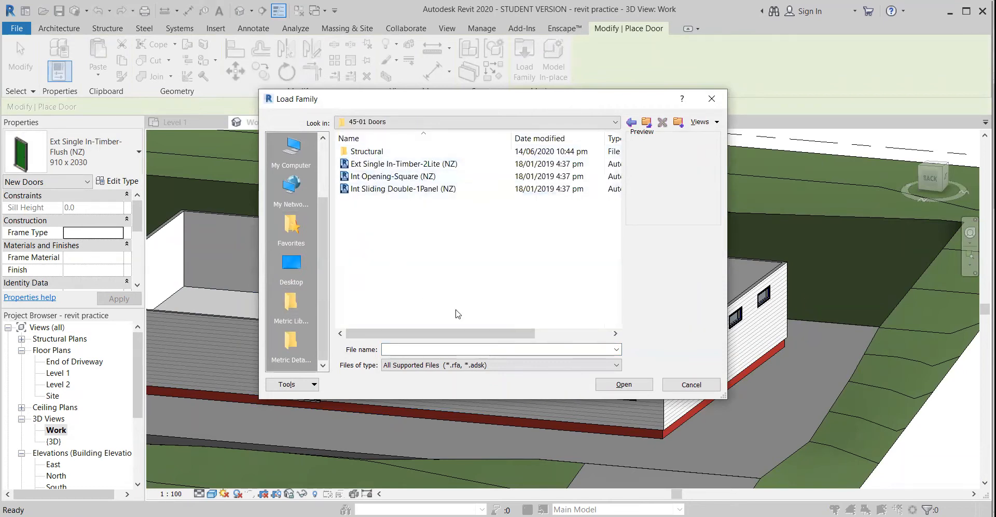
Preview the families in the 45-01 Doors folder and load Ext Single In-Timber-2Lite (NZ)
{"action": "left_click", "coordinate": [427, 164]}
{"action": "left_click", "coordinate": [411, 177]}
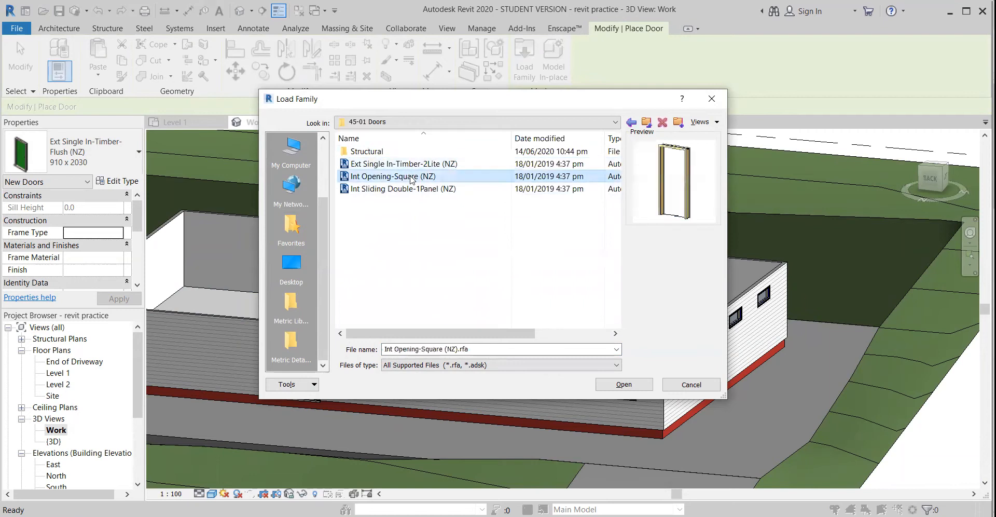
{"action": "left_click", "coordinate": [413, 188]}
{"action": "left_click", "coordinate": [395, 176]}
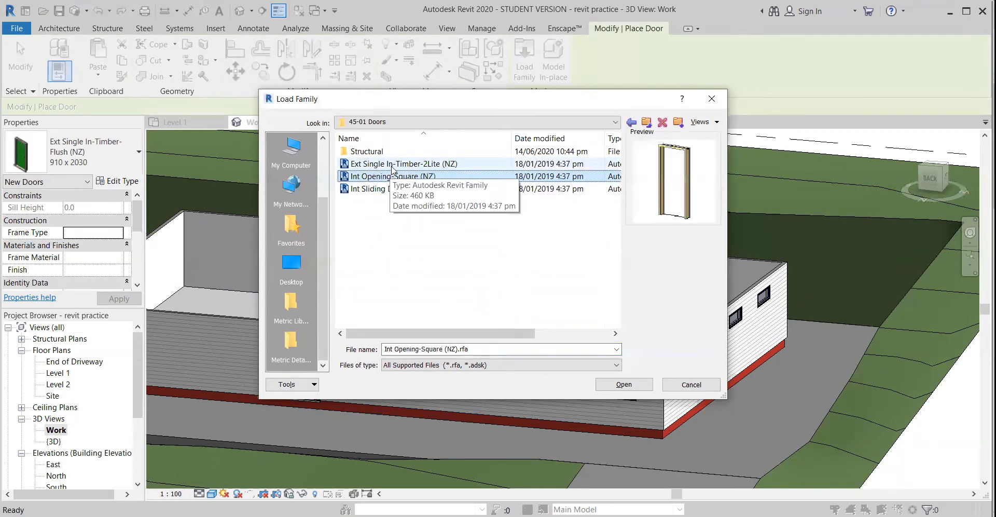
{"action": "left_click", "coordinate": [393, 165]}
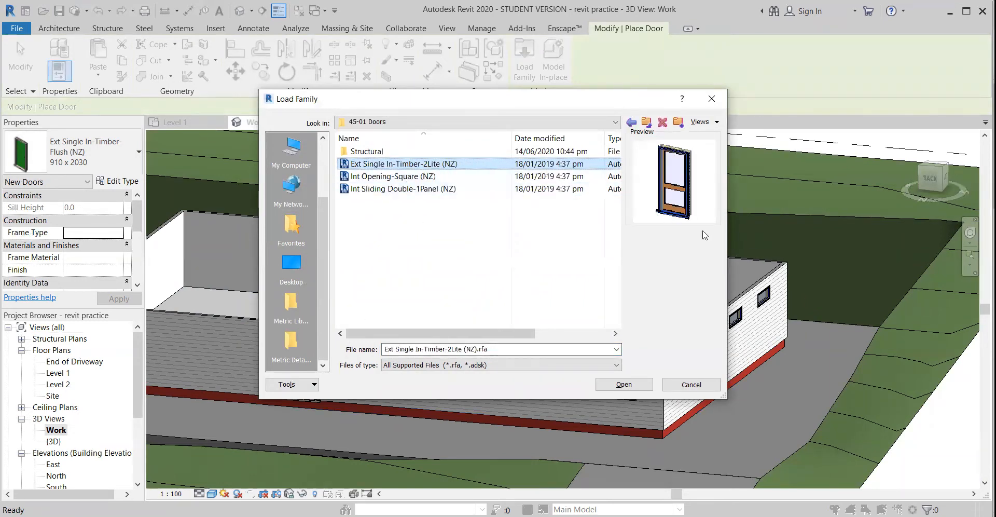
{"action": "left_click", "coordinate": [625, 384]}
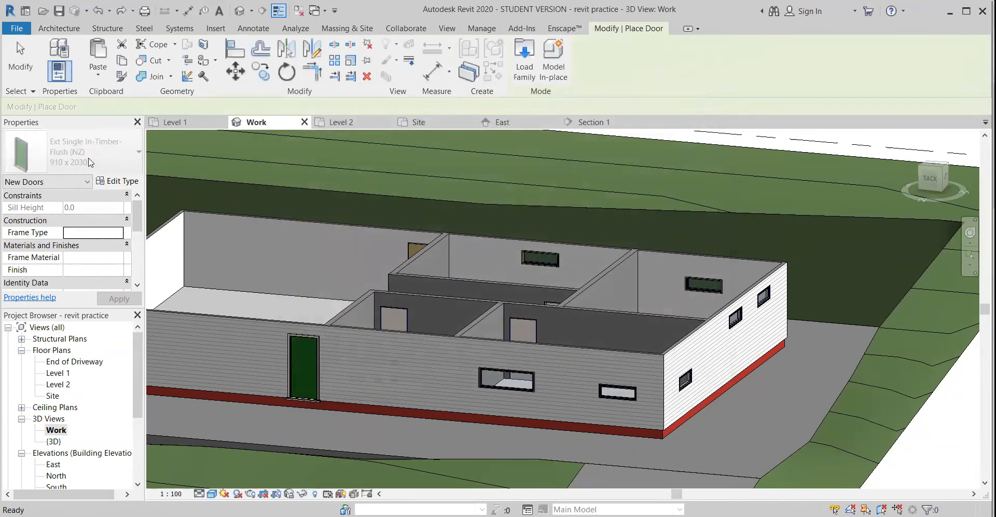
Look through the list of available door families and their types
{"action": "left_click", "coordinate": [47, 161]}
{"action": "scroll", "coordinate": [87, 304], "scroll_direction": "up", "scroll_amount": 1}
{"action": "scroll", "coordinate": [87, 309], "scroll_direction": "down", "scroll_amount": 1}
{"action": "scroll", "coordinate": [78, 434], "scroll_direction": "up", "scroll_amount": 1}
{"action": "scroll", "coordinate": [77, 435], "scroll_direction": "down", "scroll_amount": 1}
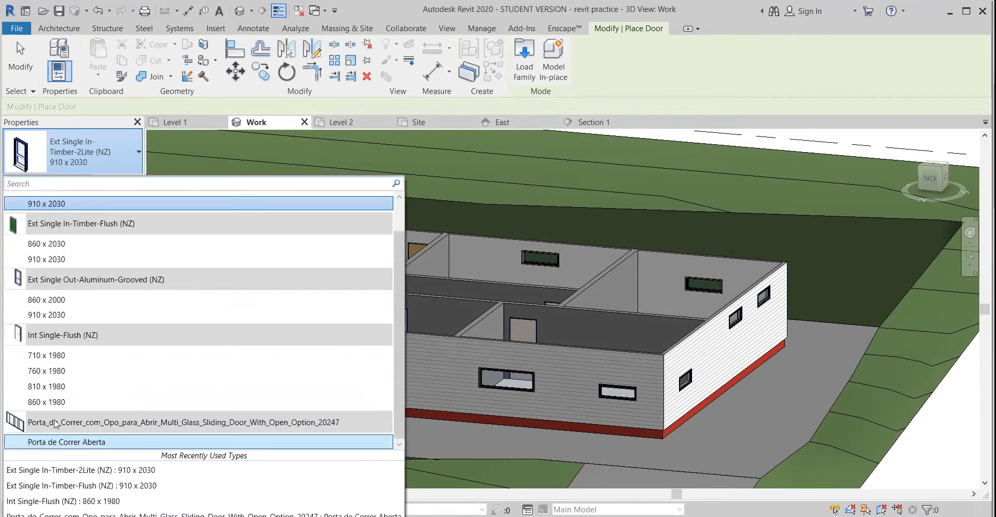
{"action": "scroll", "coordinate": [64, 347], "scroll_direction": "up", "scroll_amount": 1}
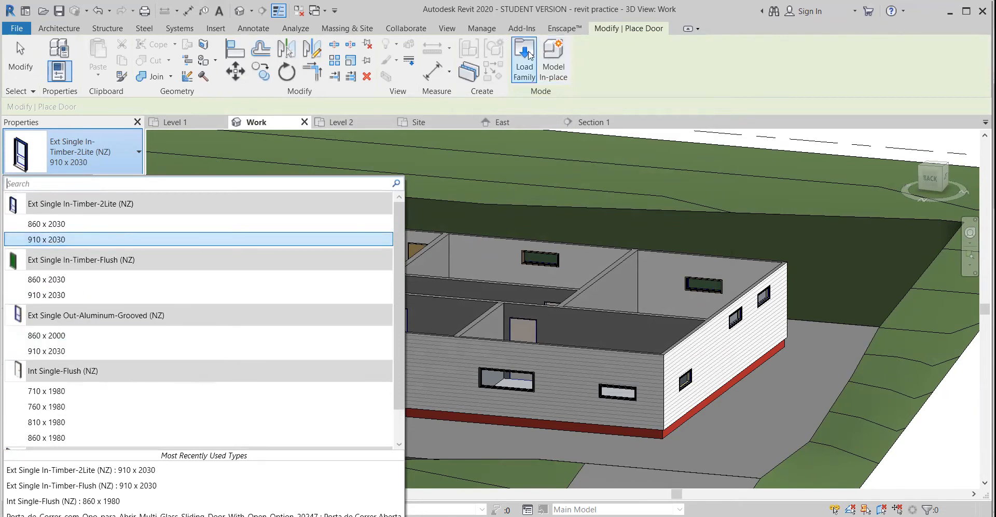
{"action": "left_click", "coordinate": [107, 126]}
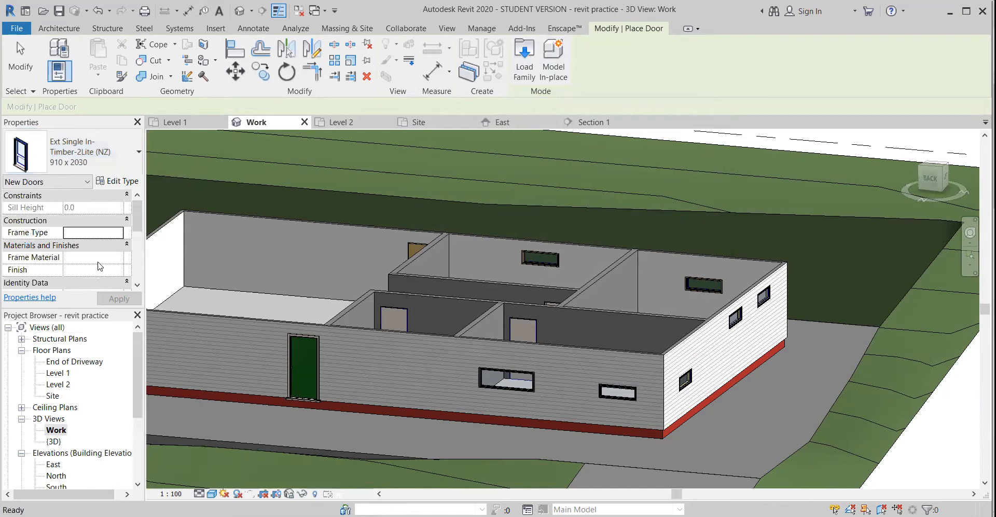
In the Level 1 floor plan, change the large room's exterior door to Ext Single Out-Aluminum-Grooved (NZ) 910 x 2030
{"action": "double_click", "coordinate": [58, 373]}
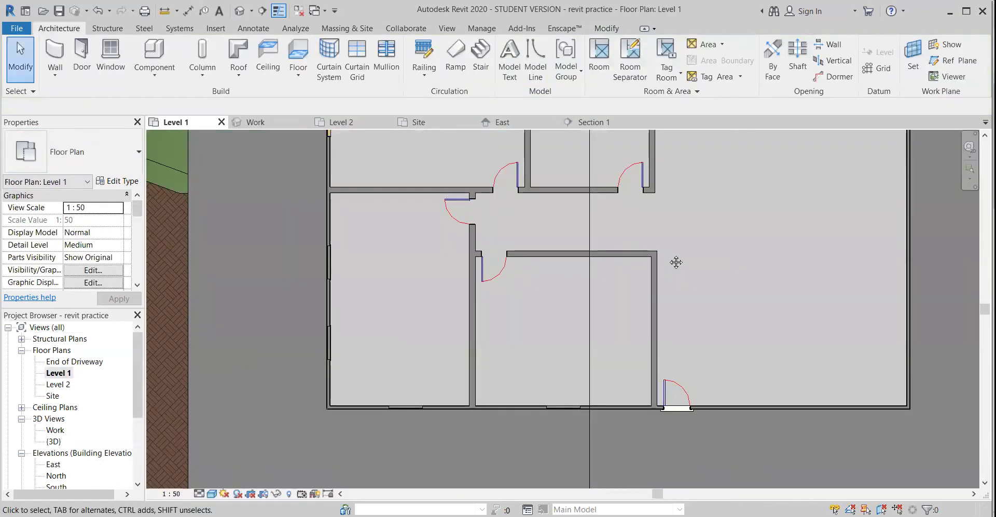
{"action": "middle_click_drag", "start_coordinate": [674, 261], "coordinate": [458, 267]}
{"action": "left_click", "coordinate": [449, 403]}
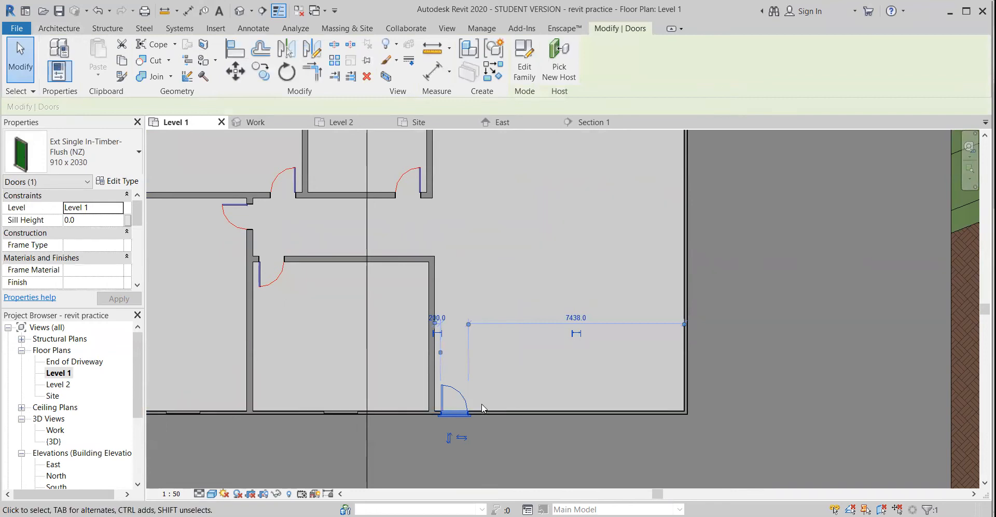
{"action": "left_click", "coordinate": [507, 394]}
{"action": "left_click", "coordinate": [467, 399]}
{"action": "left_click", "coordinate": [100, 150]}
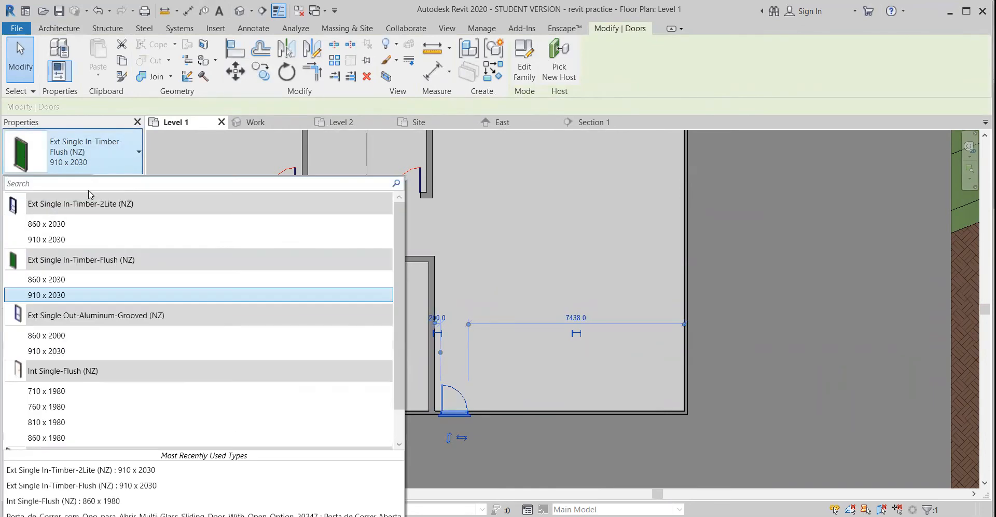
{"action": "left_click", "coordinate": [48, 352]}
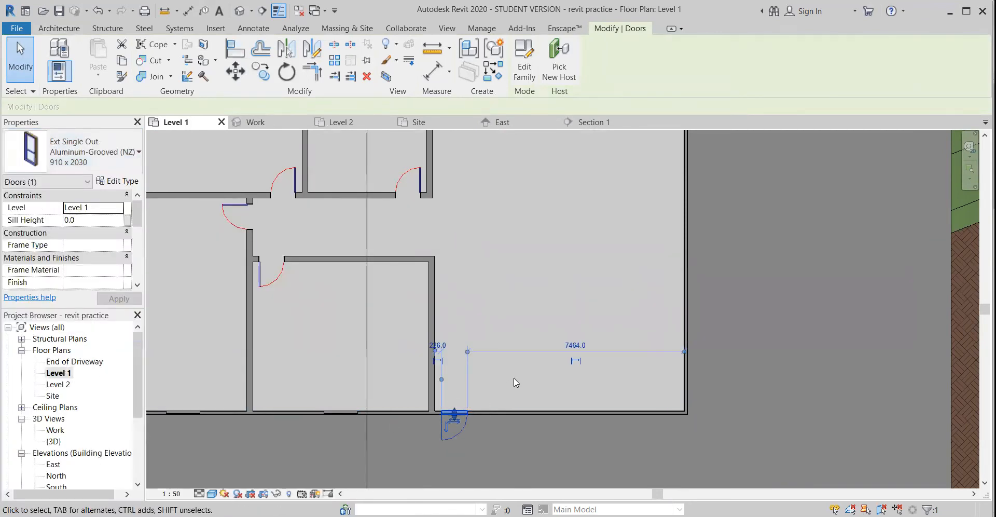
Flip the large room's exterior door so that it swings into the room
{"action": "left_click", "coordinate": [488, 406]}
{"action": "left_click", "coordinate": [450, 411]}
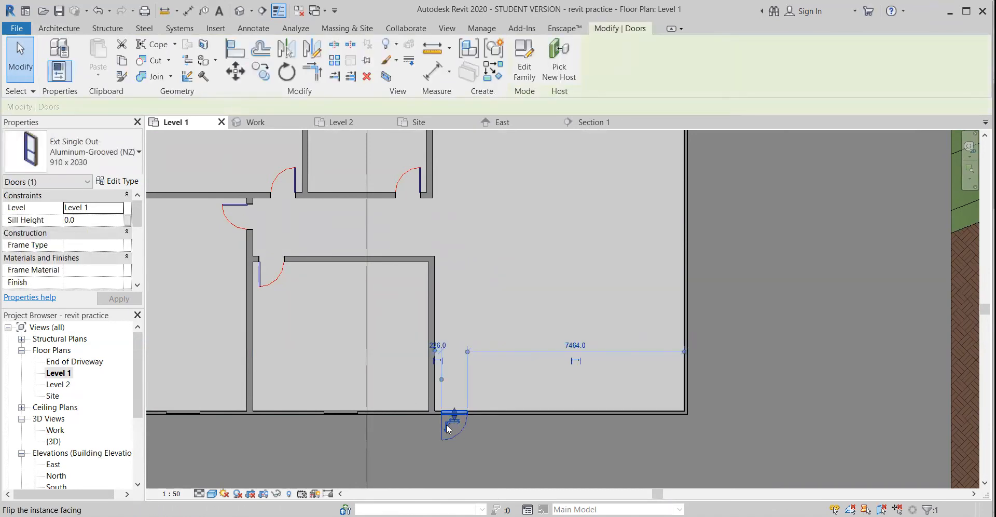
{"action": "left_click", "coordinate": [353, 353]}
{"action": "middle_click_drag", "start_coordinate": [383, 343], "coordinate": [341, 340]}
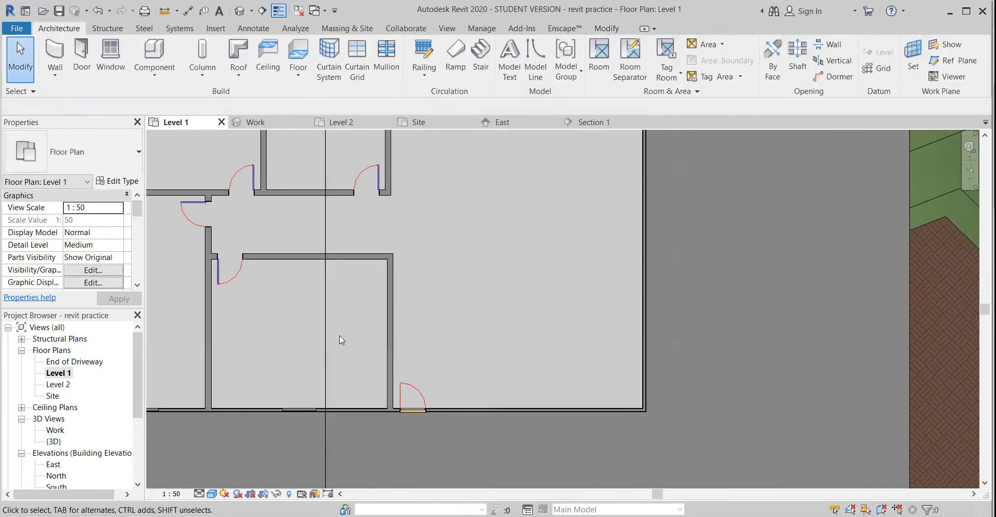
Change the large room's exterior door type to Ext Single In-Timber-Flush (NZ) 860 x 2030
{"action": "left_click", "coordinate": [405, 403]}
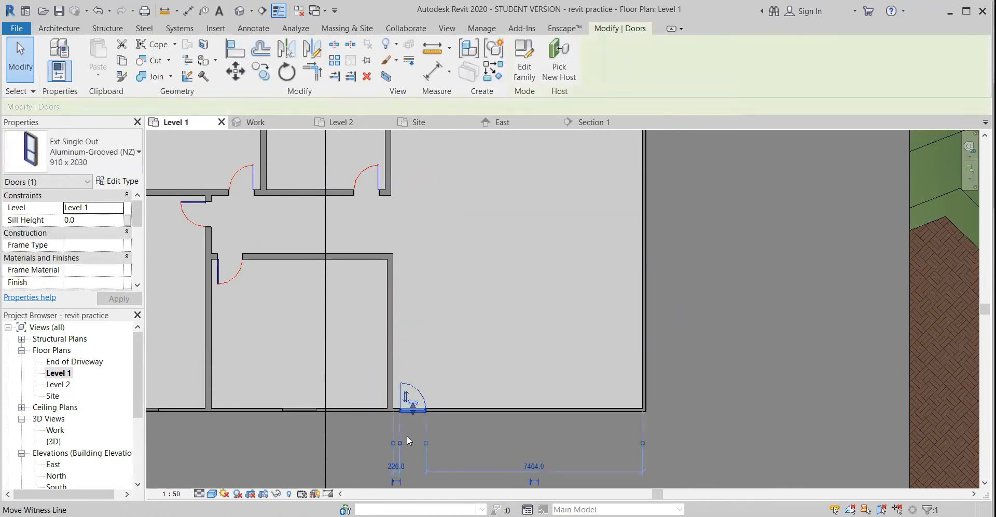
{"action": "left_click", "coordinate": [98, 150]}
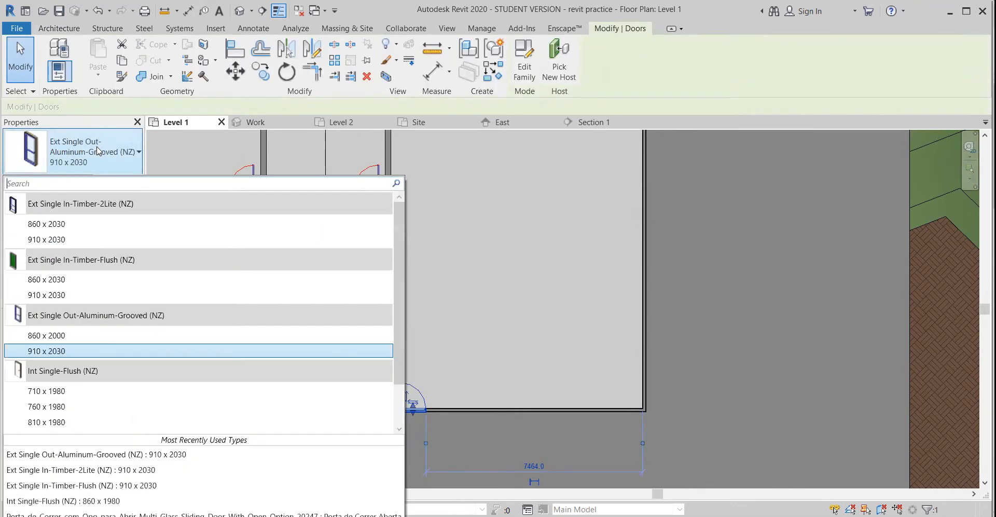
{"action": "left_click", "coordinate": [99, 279]}
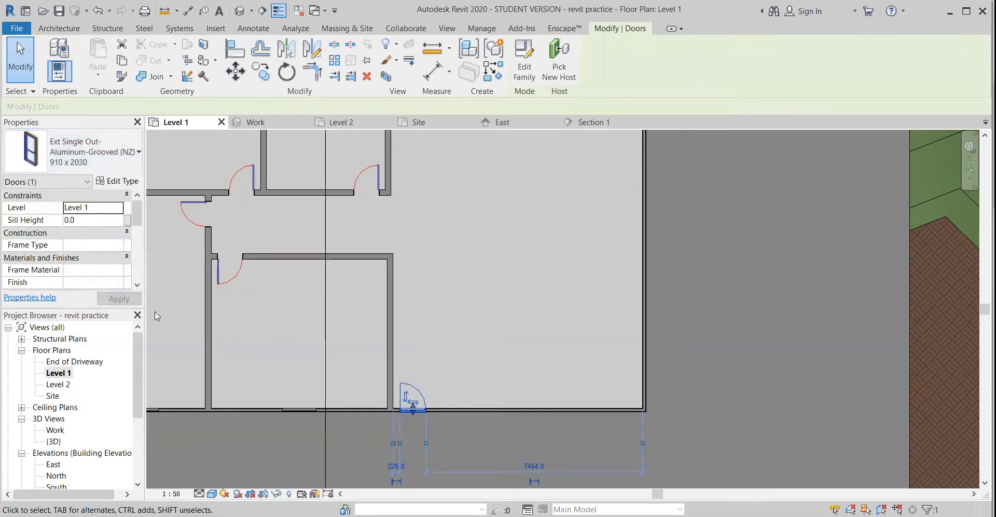
{"action": "left_click", "coordinate": [408, 386]}
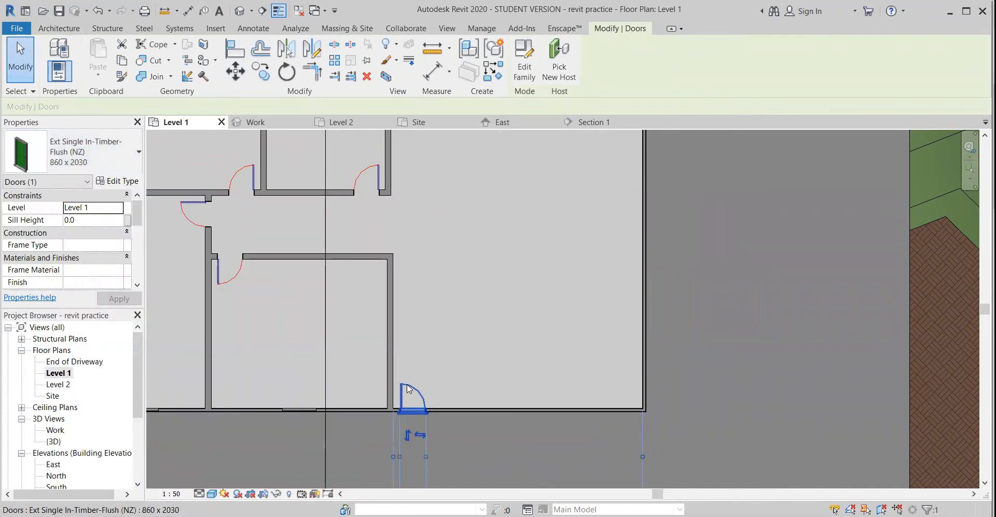
{"action": "middle_click_drag", "start_coordinate": [424, 405], "coordinate": [455, 292]}
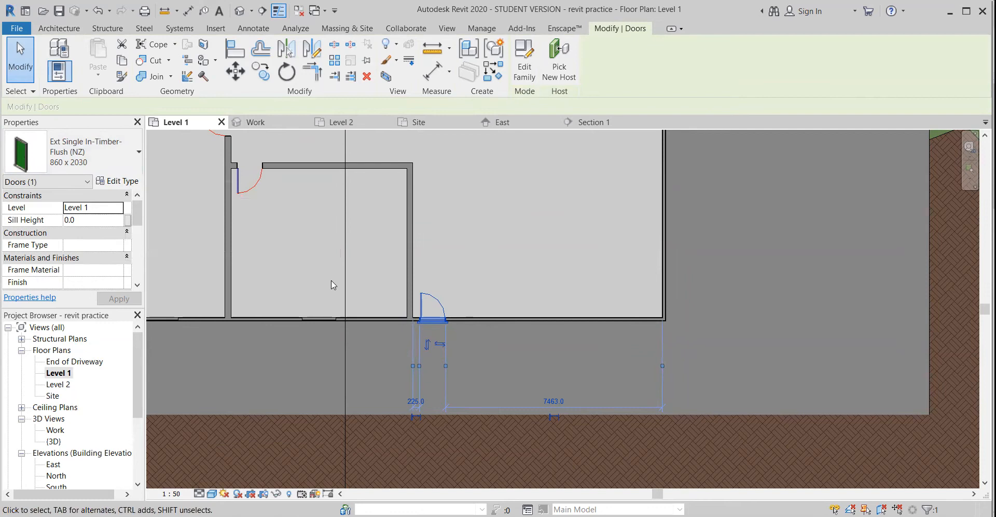
Duplicate the large room's exterior door type under the name 1000x2500
{"action": "left_click", "coordinate": [121, 183]}
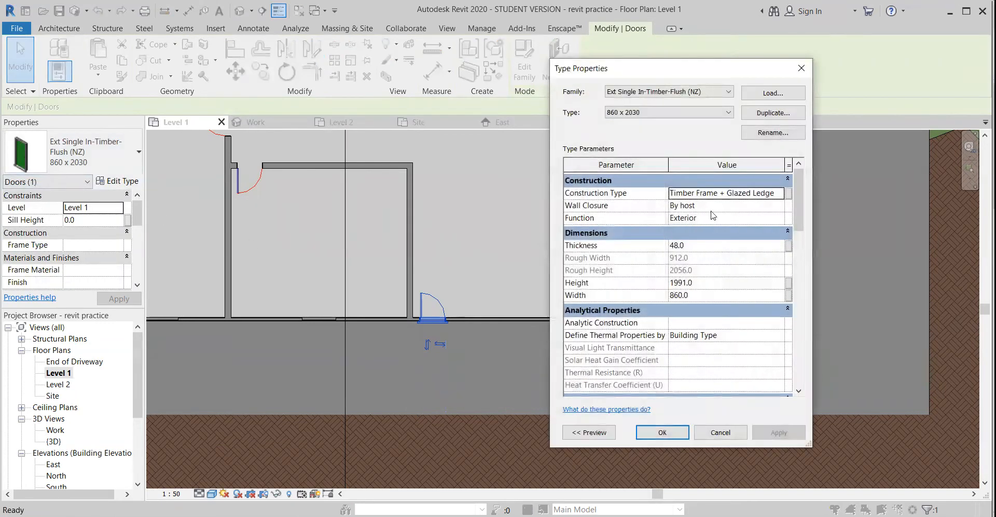
{"action": "left_click", "coordinate": [770, 122]}
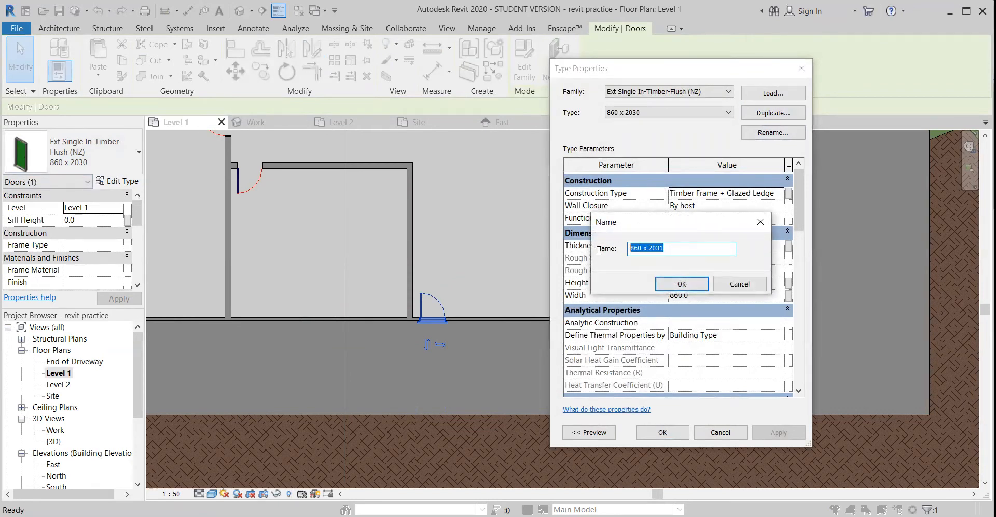
{"action": "type", "text": "1000x2500"}
{"action": "left_click", "coordinate": [693, 280]}
Set the 1000x2500 door type's height to 2500 and its width to 1000
{"action": "left_click", "coordinate": [699, 282]}
{"action": "type", "text": "25"}
{"action": "left_click", "coordinate": [701, 295]}
{"action": "type", "text": "1000"}
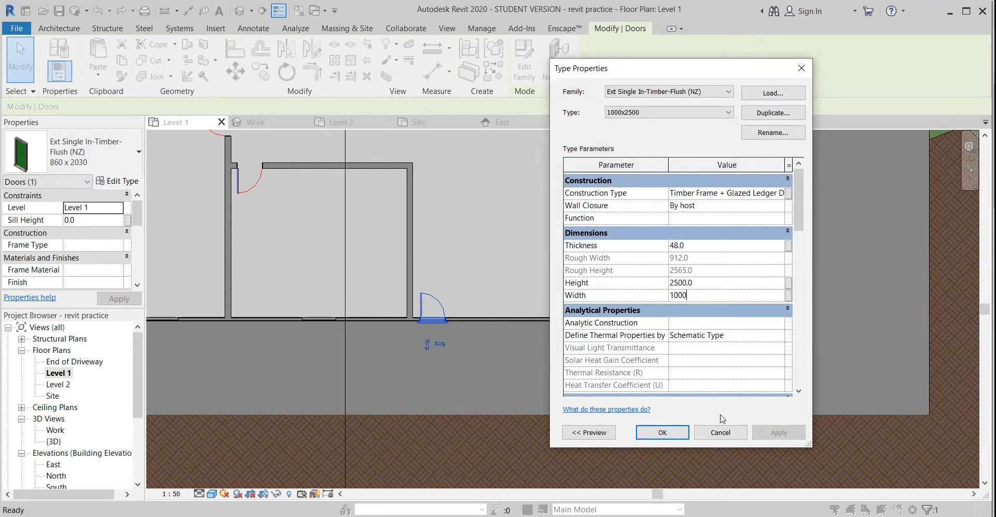
{"action": "left_click", "coordinate": [666, 432]}
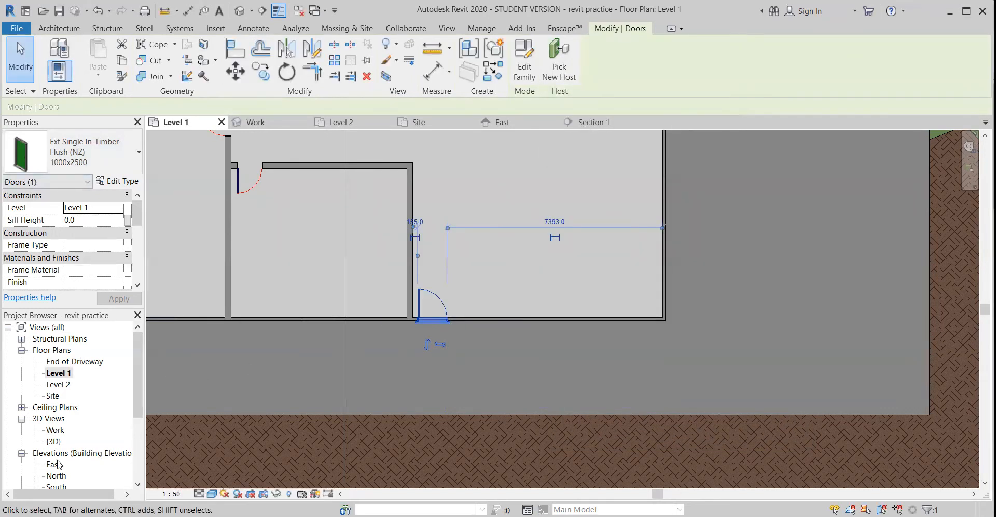
Open the Work 3D view and save the project
{"action": "double_click", "coordinate": [55, 430]}
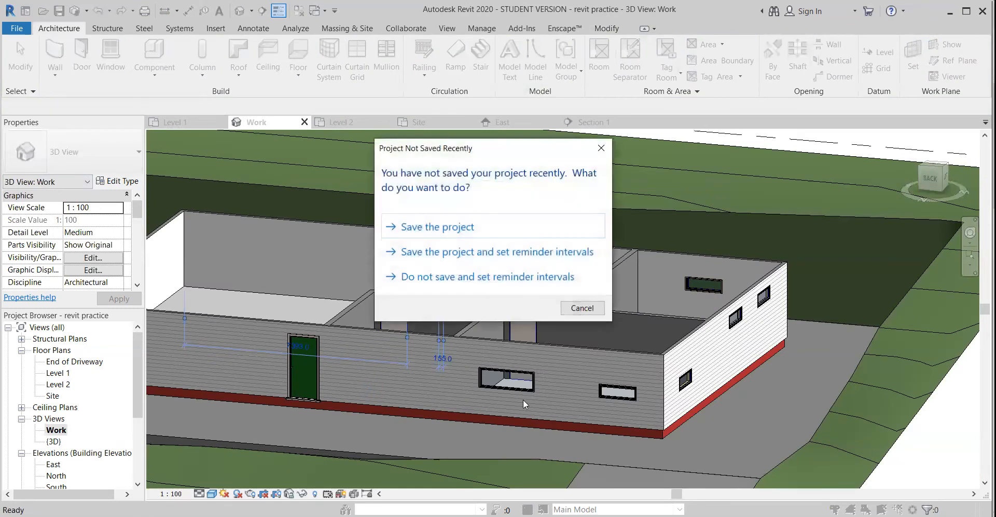
{"action": "left_click", "coordinate": [452, 228]}
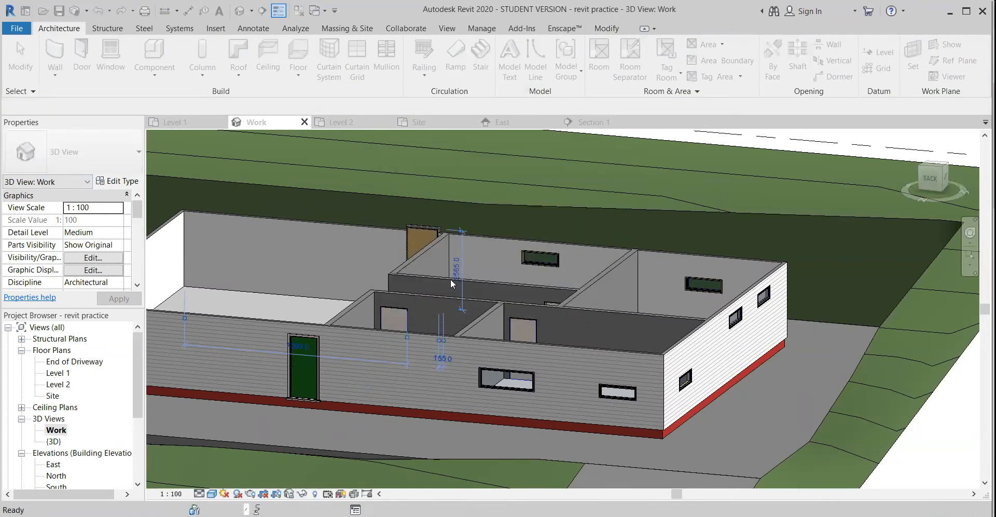
{"action": "middle_click_drag", "start_coordinate": [596, 283], "coordinate": [427, 305], "text": "shift"}
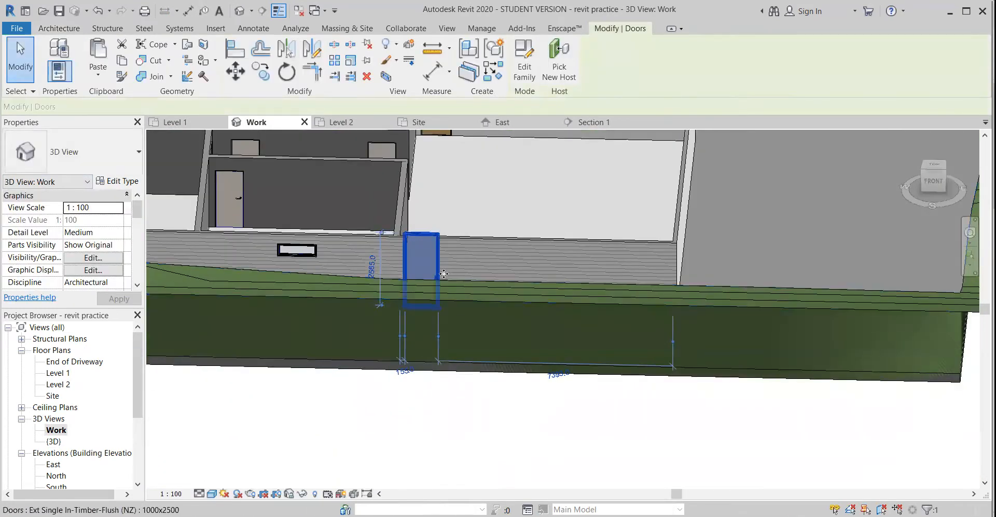
{"action": "scroll", "coordinate": [451, 272], "scroll_direction": "up", "scroll_amount": 2}
{"action": "middle_click_drag", "start_coordinate": [477, 281], "coordinate": [483, 233], "text": "shift"}
Move the large room's exterior door along its wall to about 335 mm from the adjoining partition
{"action": "left_click", "coordinate": [490, 215]}
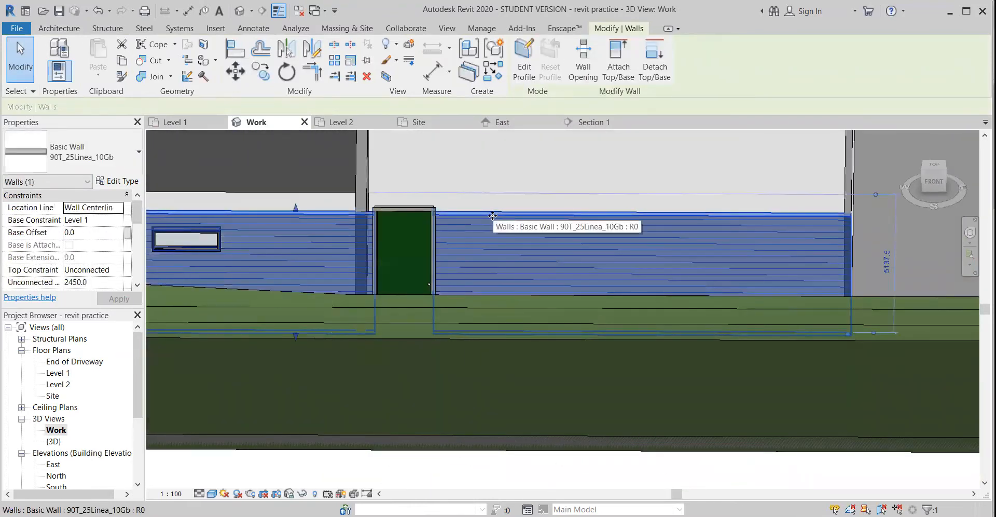
{"action": "middle_click_drag", "start_coordinate": [467, 256], "coordinate": [375, 251], "text": "shift"}
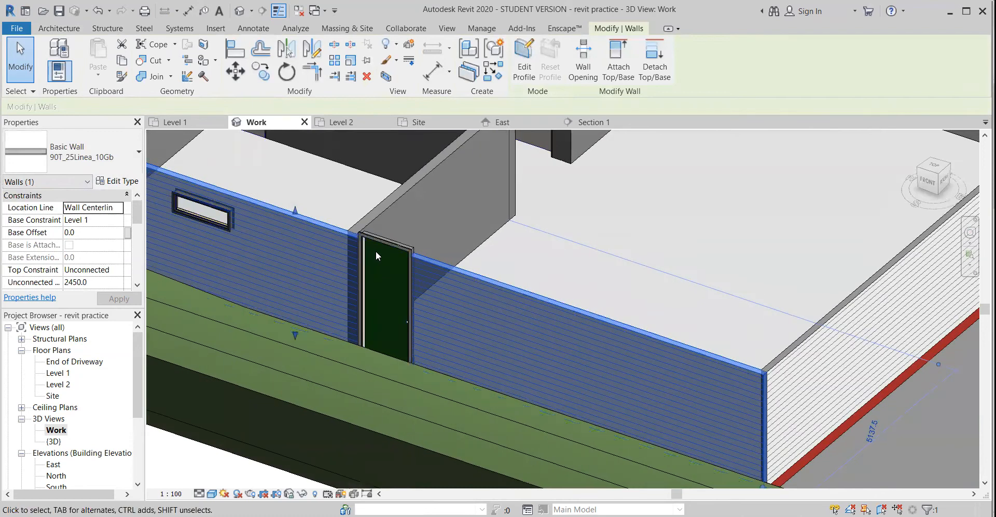
{"action": "left_click", "coordinate": [399, 240]}
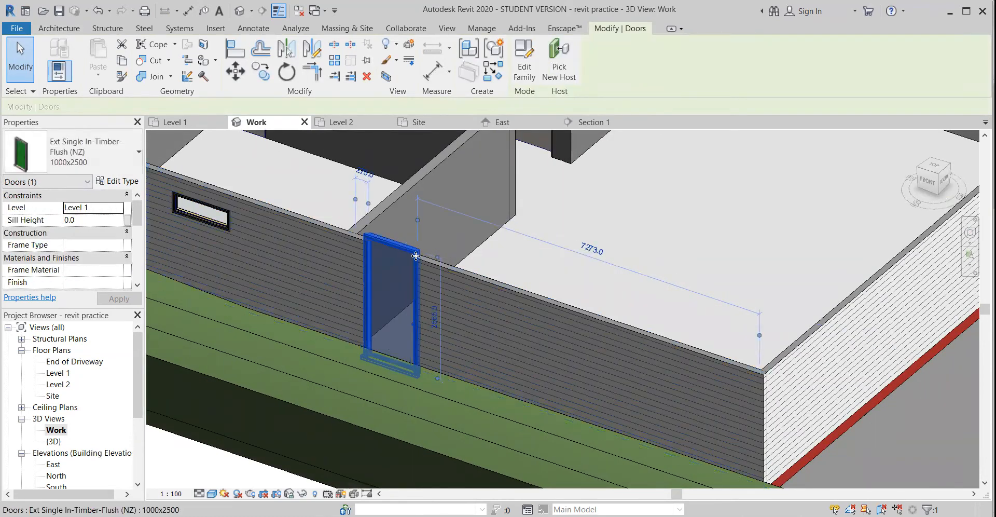
{"action": "middle_click_drag", "start_coordinate": [457, 285], "coordinate": [459, 402], "text": "shift"}
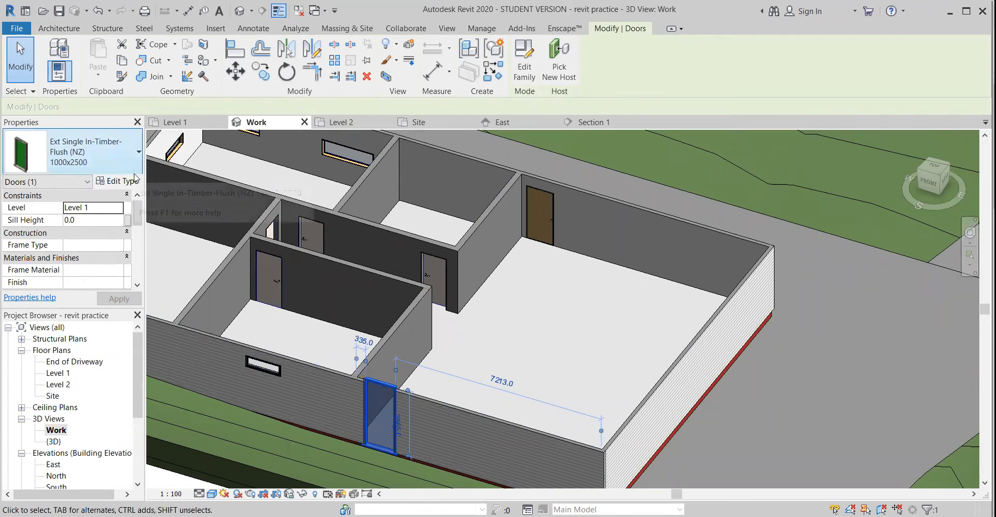
In the Work 3D view, switch the exterior door beside the partition to the Ext Single In-Timber-Flush (NZ) 860 x 2030 type
{"action": "left_click", "coordinate": [131, 182]}
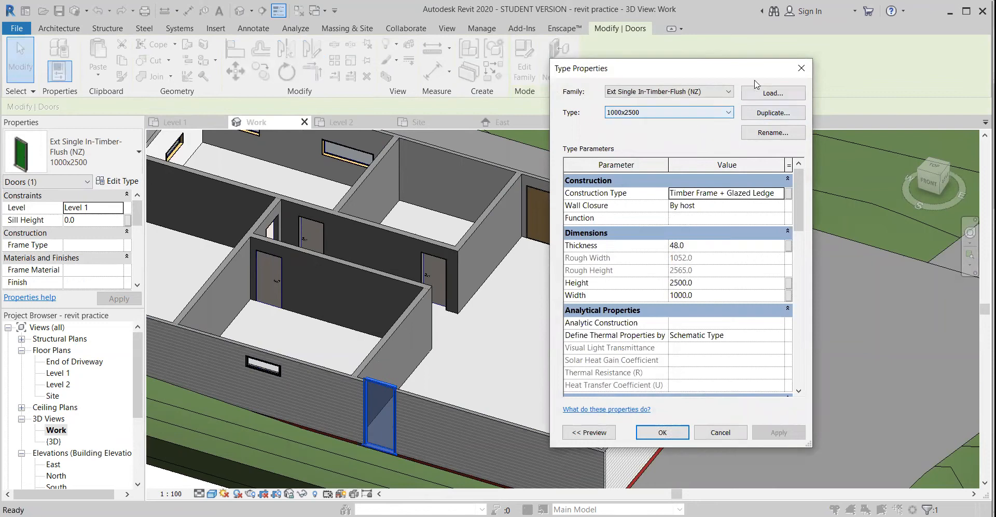
{"action": "left_click", "coordinate": [801, 68]}
{"action": "left_click", "coordinate": [108, 145]}
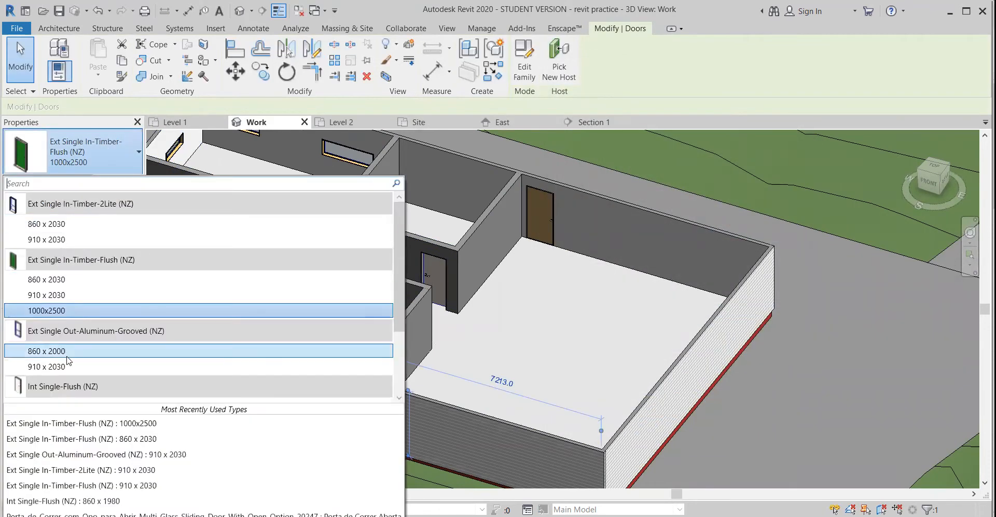
{"action": "scroll", "coordinate": [67, 358], "scroll_direction": "down", "scroll_amount": 3}
{"action": "scroll", "coordinate": [80, 312], "scroll_direction": "up", "scroll_amount": 3}
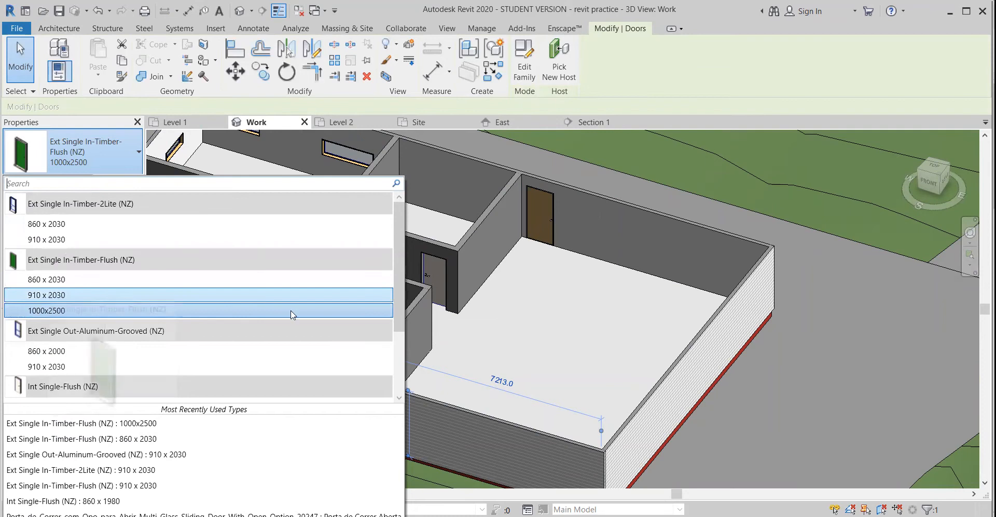
{"action": "left_click", "coordinate": [46, 279]}
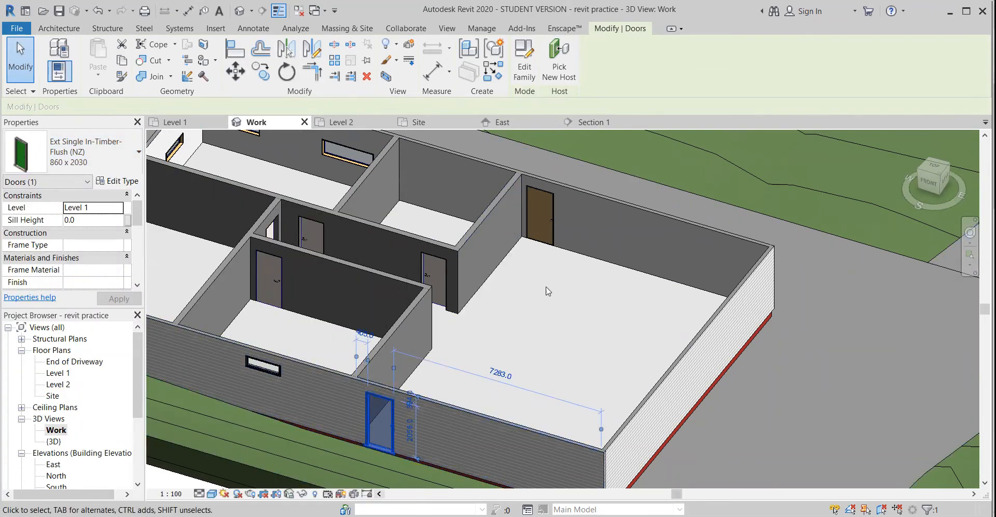
{"action": "key", "text": "Escape"}
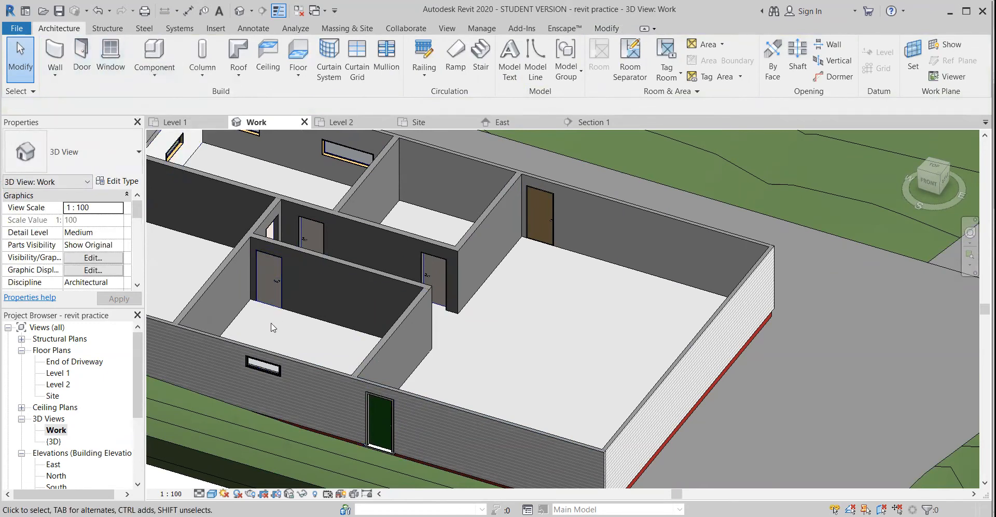
{"action": "middle_click_drag", "start_coordinate": [311, 319], "coordinate": [359, 307]}
{"action": "scroll", "coordinate": [363, 311], "scroll_direction": "down", "scroll_amount": 6}
{"action": "middle_click_drag", "start_coordinate": [405, 326], "coordinate": [419, 358], "text": "shift"}
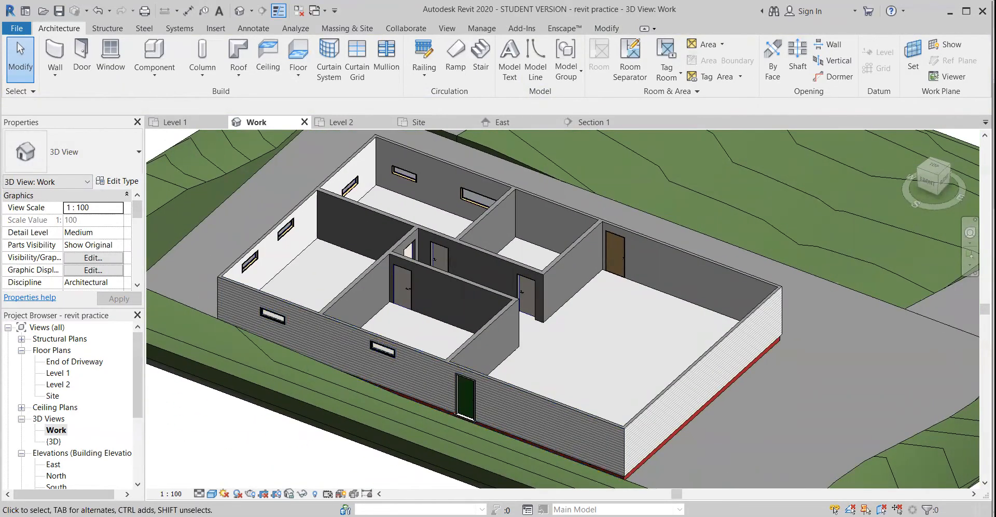
Switch to the browser and look through RevitCity's downloadable sliding door families, including the multi glass sliding door with open option
{"action": "left_click", "coordinate": [369, 511]}
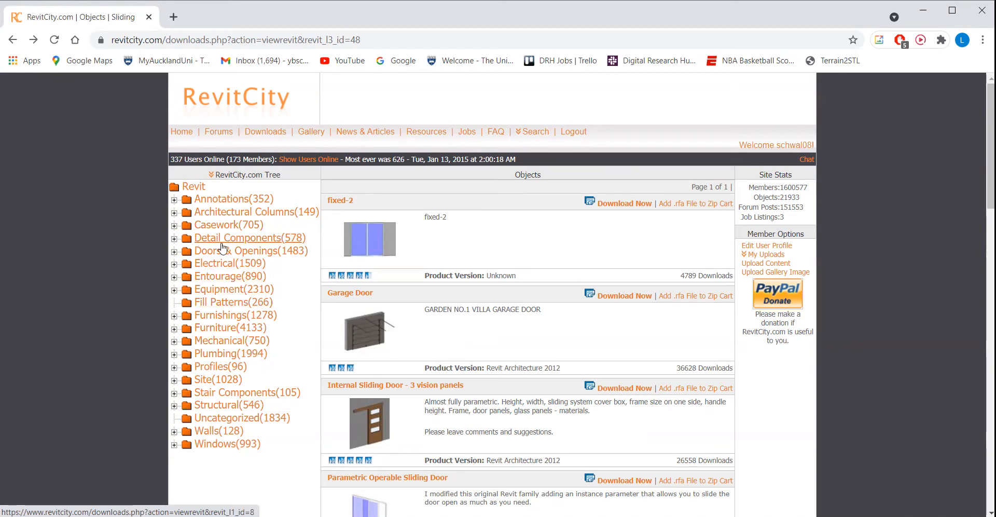
{"action": "scroll", "coordinate": [400, 350], "scroll_direction": "down", "scroll_amount": 5}
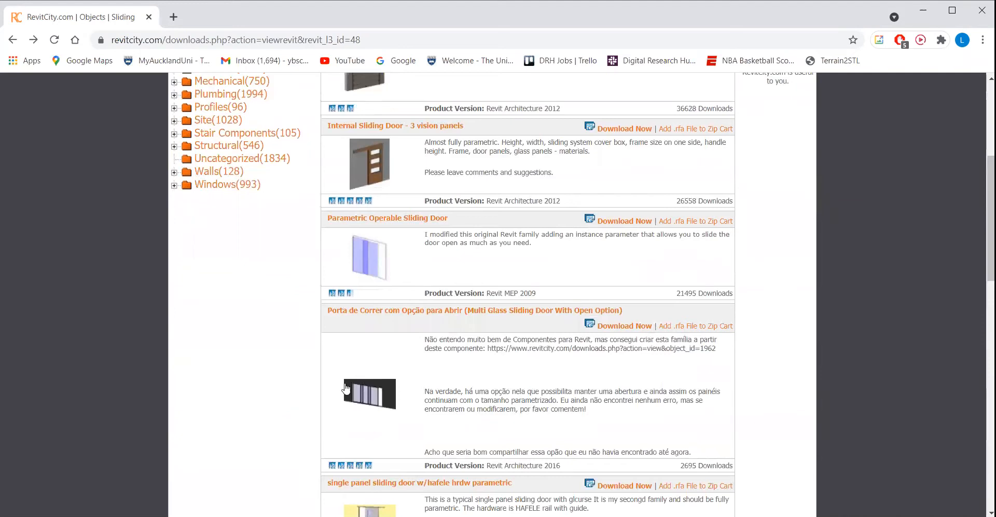
{"action": "scroll", "coordinate": [400, 285], "scroll_direction": "up", "scroll_amount": 5}
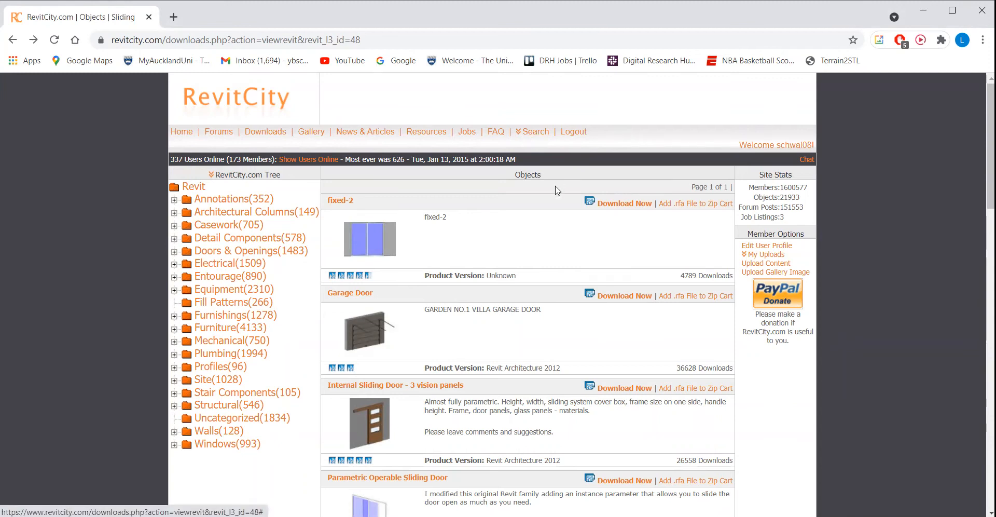
{"action": "scroll", "coordinate": [556, 190], "scroll_direction": "down", "scroll_amount": 5}
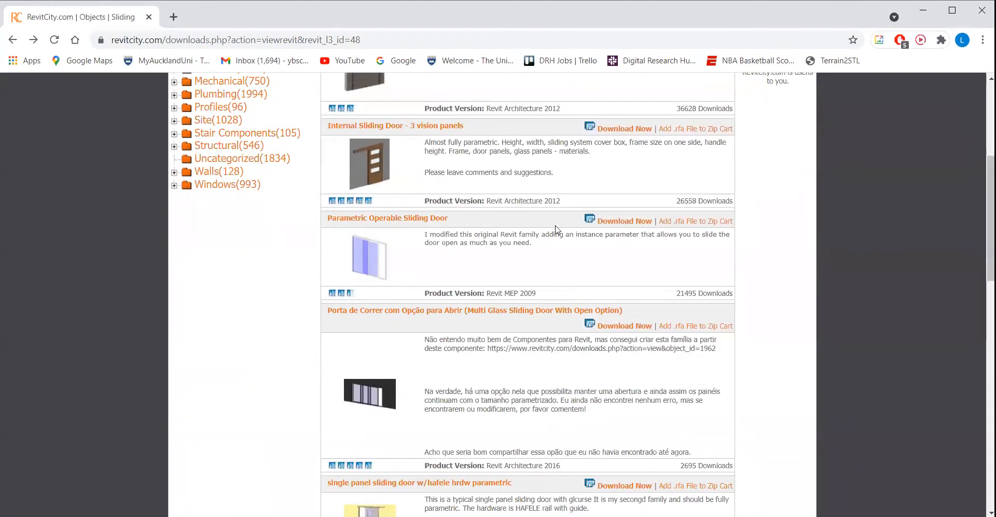
{"action": "scroll", "coordinate": [451, 286], "scroll_direction": "down", "scroll_amount": 8}
{"action": "scroll", "coordinate": [460, 351], "scroll_direction": "up", "scroll_amount": 6}
{"action": "scroll", "coordinate": [472, 342], "scroll_direction": "up", "scroll_amount": 1}
{"action": "scroll", "coordinate": [497, 294], "scroll_direction": "up", "scroll_amount": 3}
{"action": "scroll", "coordinate": [497, 293], "scroll_direction": "up", "scroll_amount": 1}
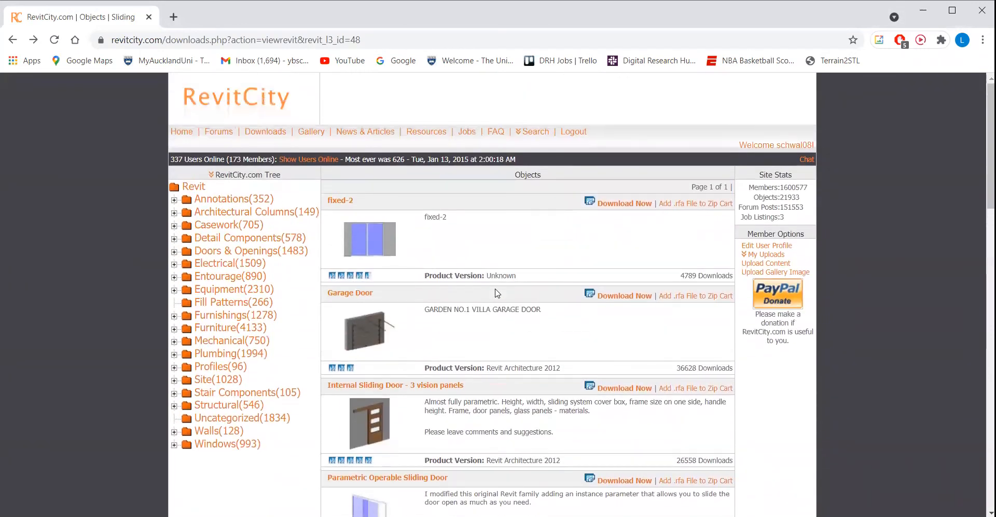
{"action": "scroll", "coordinate": [496, 293], "scroll_direction": "down", "scroll_amount": 3}
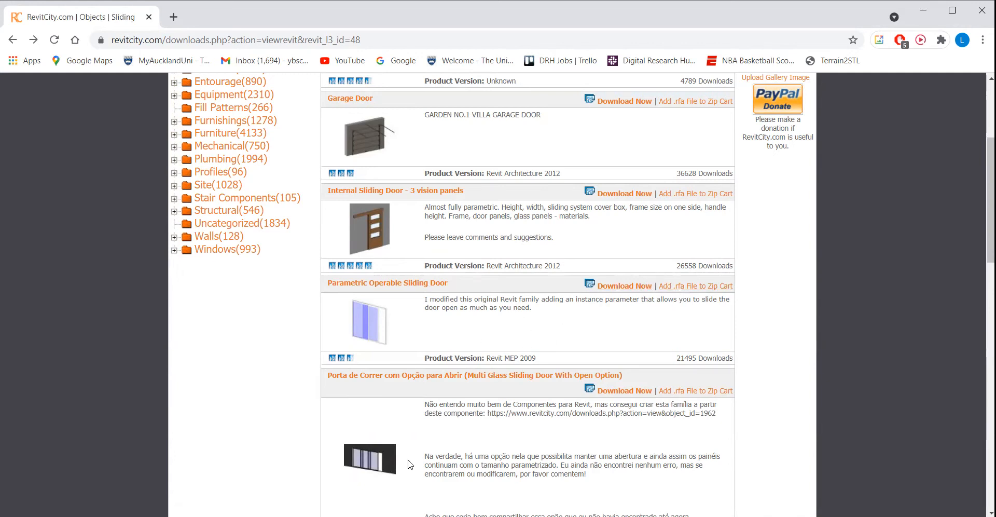
Switch to File Explorer and open the Revit Components folder in Documents
{"action": "left_click", "coordinate": [291, 515]}
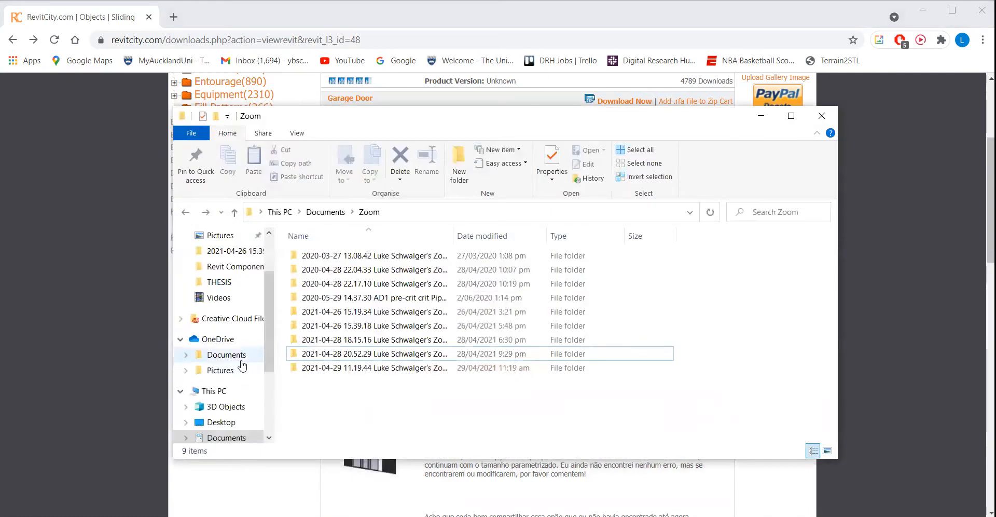
{"action": "scroll", "coordinate": [236, 353], "scroll_direction": "up", "scroll_amount": 1}
{"action": "scroll", "coordinate": [236, 353], "scroll_direction": "up", "scroll_amount": 1}
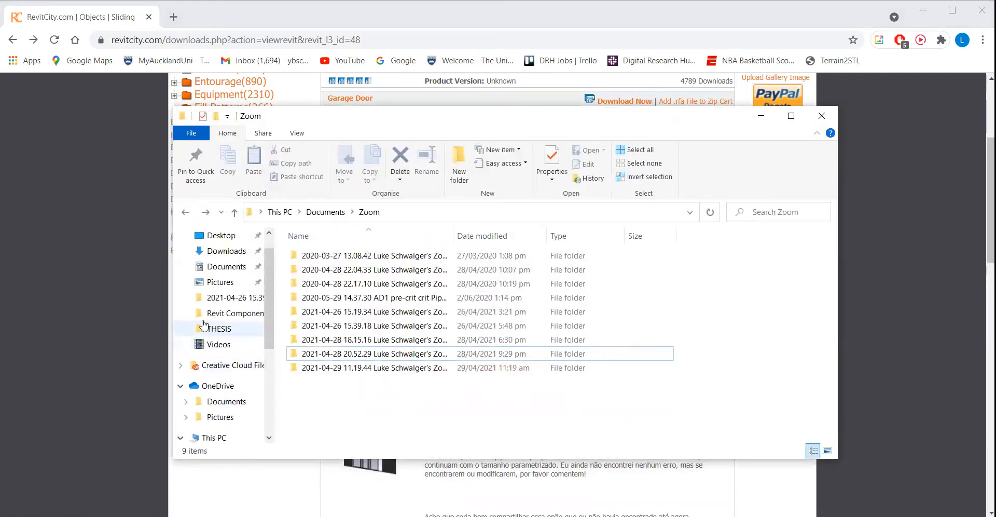
{"action": "left_click", "coordinate": [230, 267]}
{"action": "scroll", "coordinate": [506, 311], "scroll_direction": "up", "scroll_amount": 2}
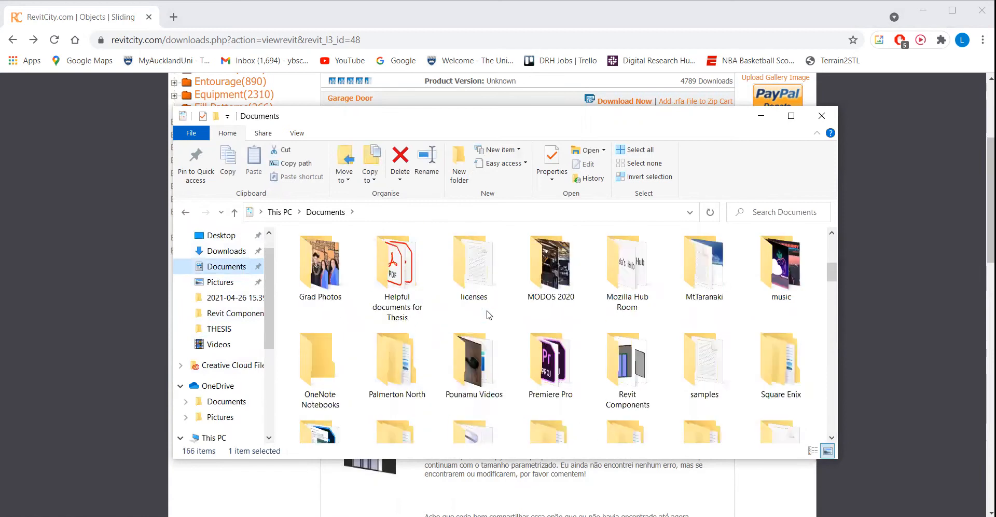
{"action": "scroll", "coordinate": [576, 363], "scroll_direction": "up", "scroll_amount": 5}
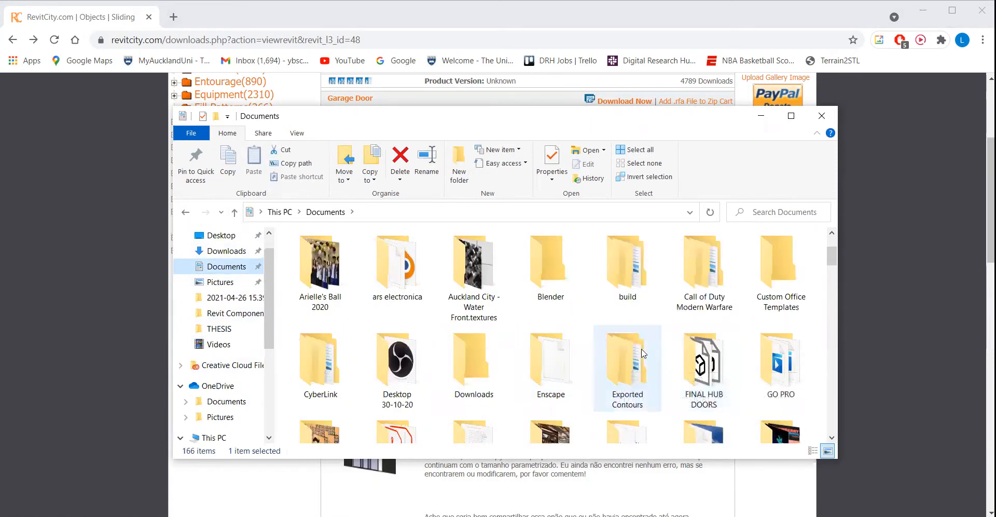
{"action": "scroll", "coordinate": [581, 389], "scroll_direction": "down", "scroll_amount": 3}
{"action": "scroll", "coordinate": [582, 406], "scroll_direction": "down", "scroll_amount": 2}
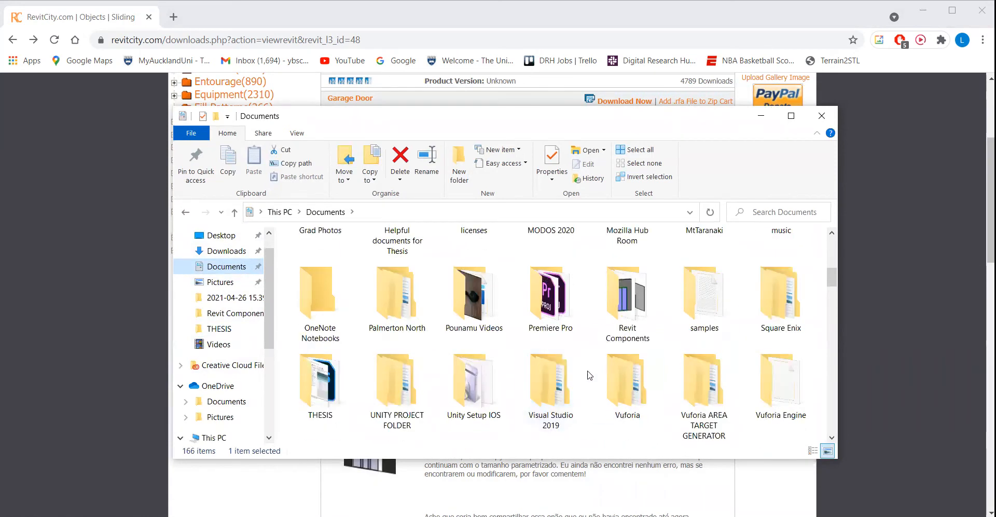
{"action": "double_click", "coordinate": [587, 312]}
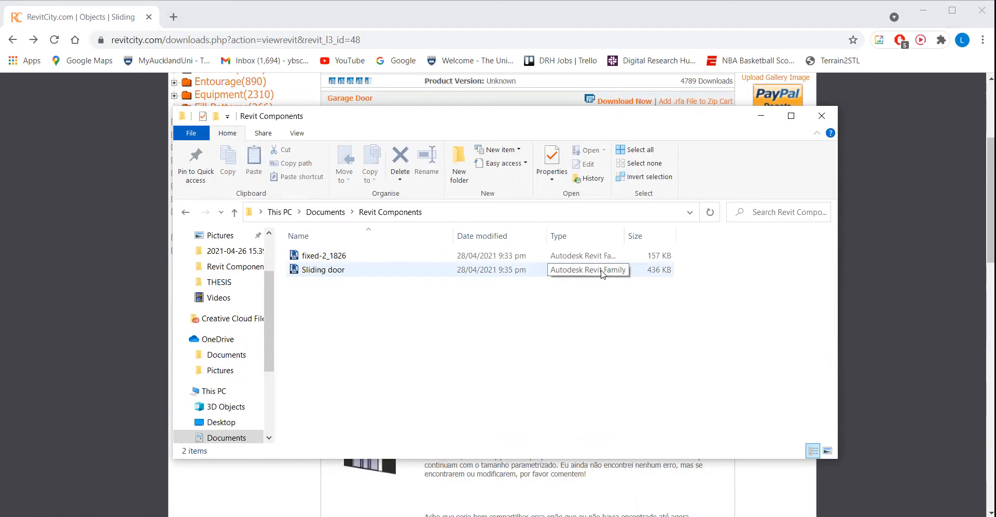
Open the downloaded Sliding door family, upgrade it to Revit 2020, and load it into the project while closing the family
{"action": "double_click", "coordinate": [344, 270]}
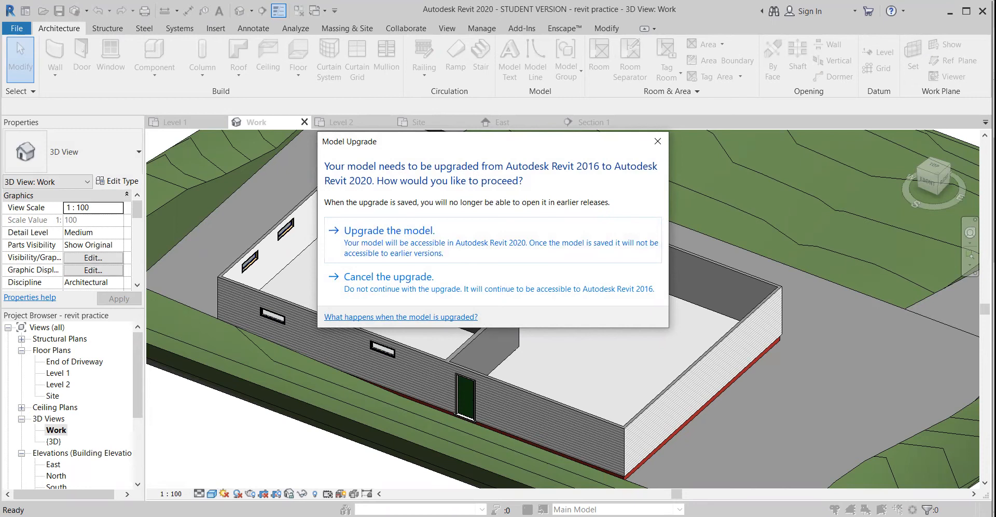
{"action": "left_click", "coordinate": [402, 238]}
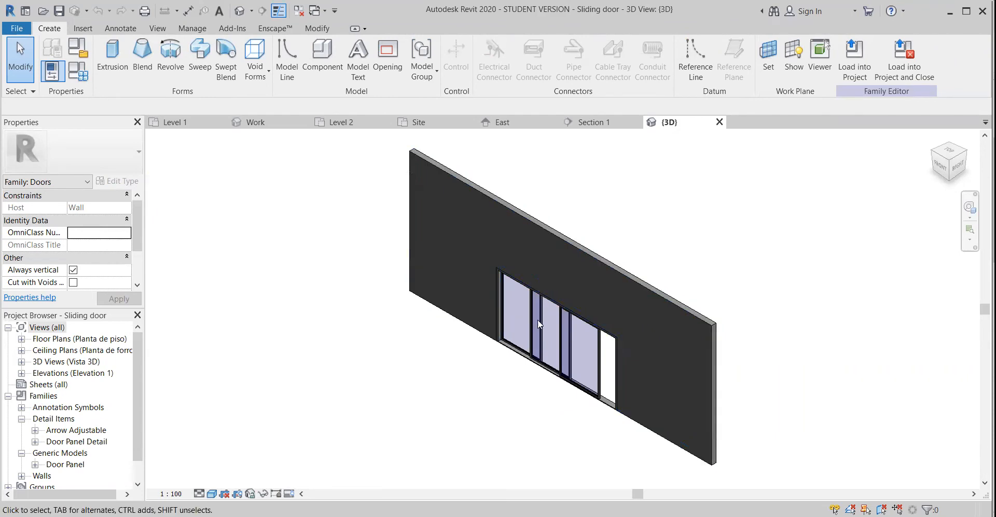
{"action": "left_click", "coordinate": [610, 402]}
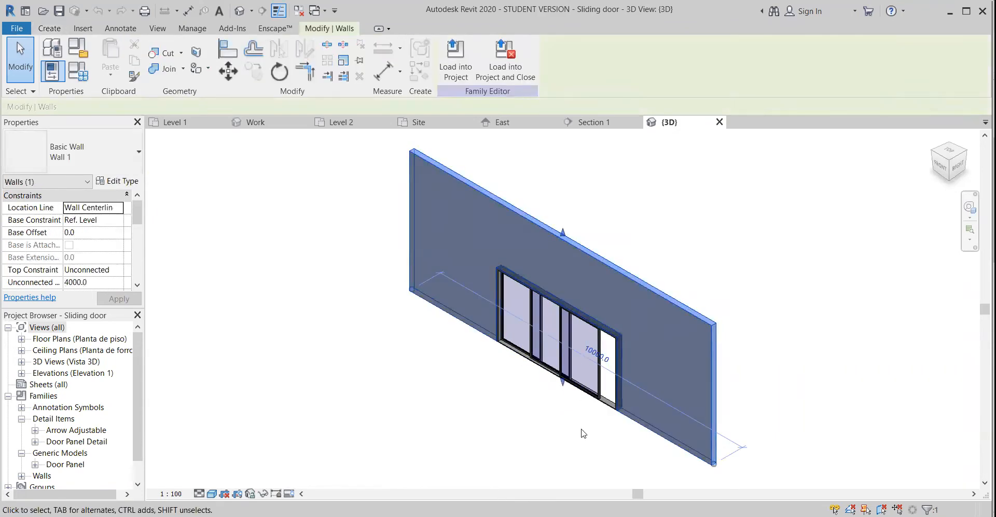
{"action": "left_click", "coordinate": [583, 432]}
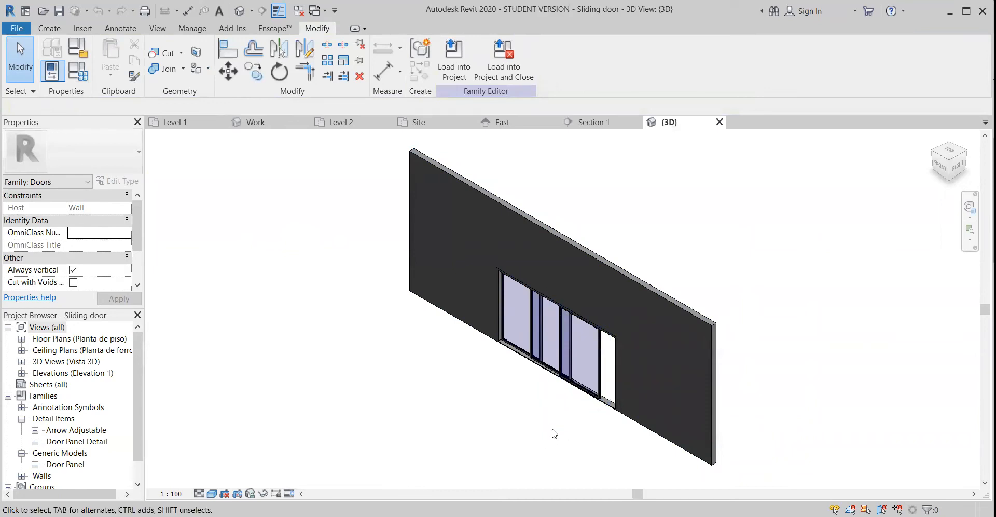
{"action": "left_click", "coordinate": [511, 55]}
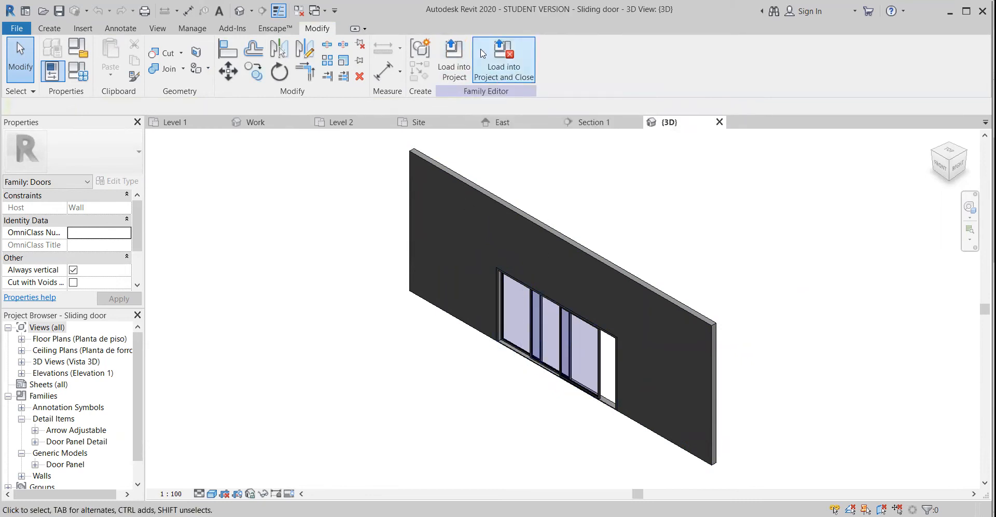
{"action": "left_click", "coordinate": [506, 75]}
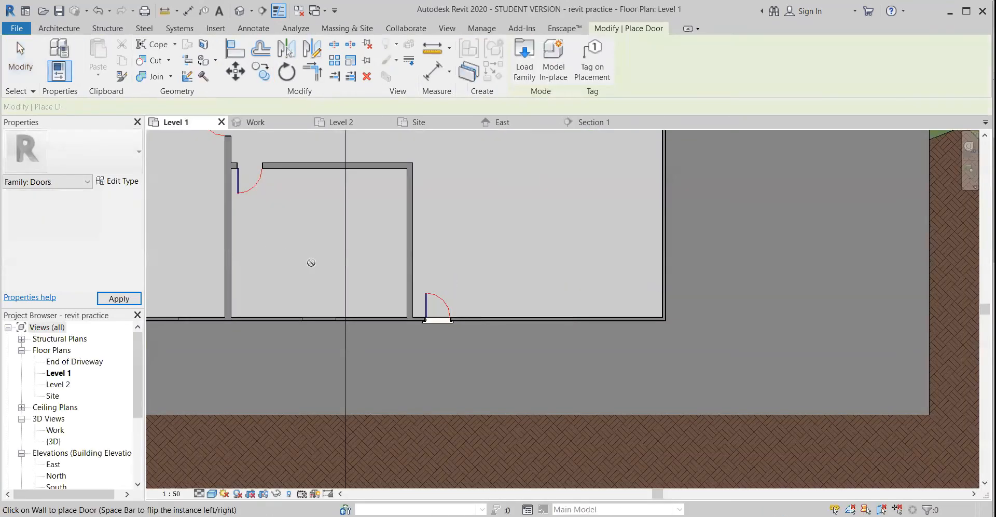
Place the Sliding door Porta de Correr Aberta midway along the large room's end wall and inspect it in the Work 3D view
{"action": "middle_click_drag", "start_coordinate": [503, 269], "coordinate": [428, 408]}
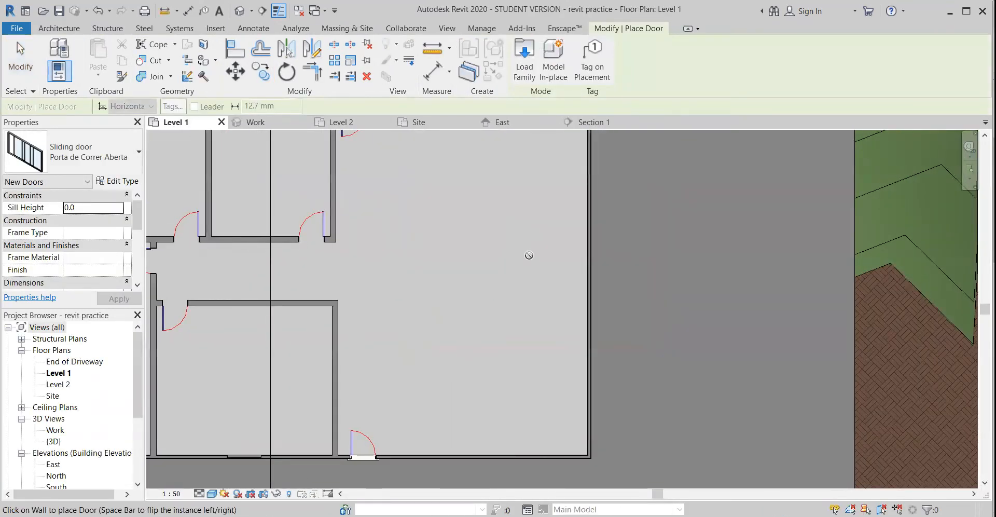
{"action": "middle_click_drag", "start_coordinate": [586, 271], "coordinate": [531, 260]}
{"action": "left_click", "coordinate": [490, 394]}
{"action": "left_click", "coordinate": [55, 430]}
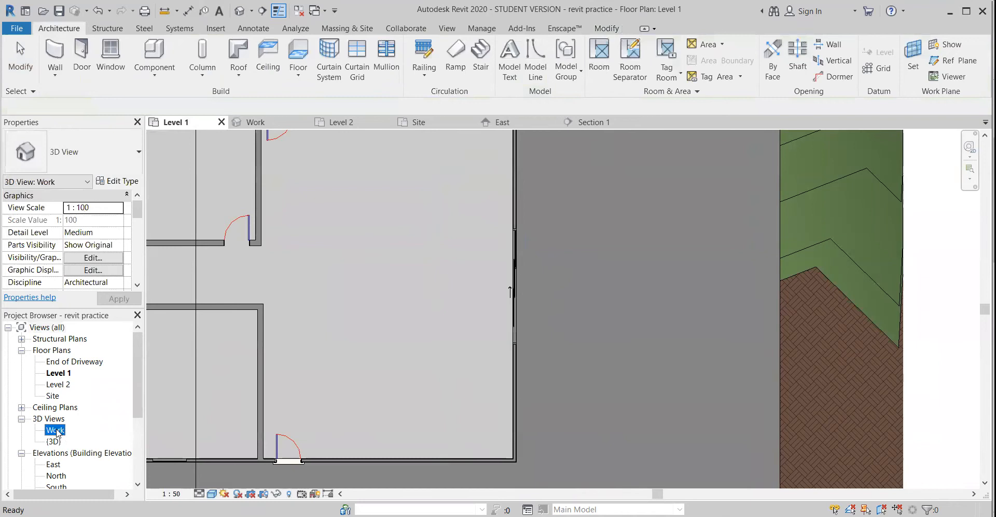
{"action": "left_click", "coordinate": [71, 430]}
{"action": "double_click", "coordinate": [62, 431]}
{"action": "middle_click_drag", "start_coordinate": [492, 406], "coordinate": [498, 357], "text": "shift"}
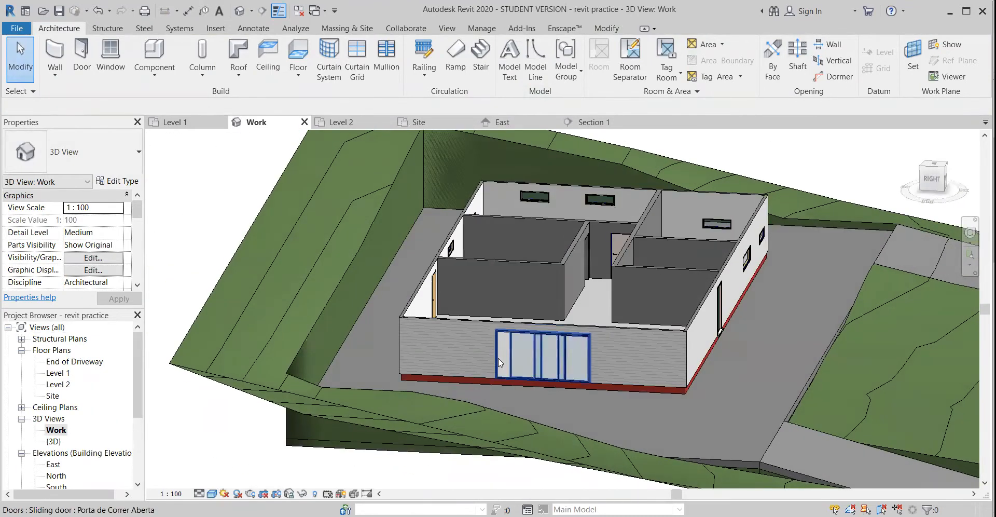
{"action": "left_click", "coordinate": [117, 182]}
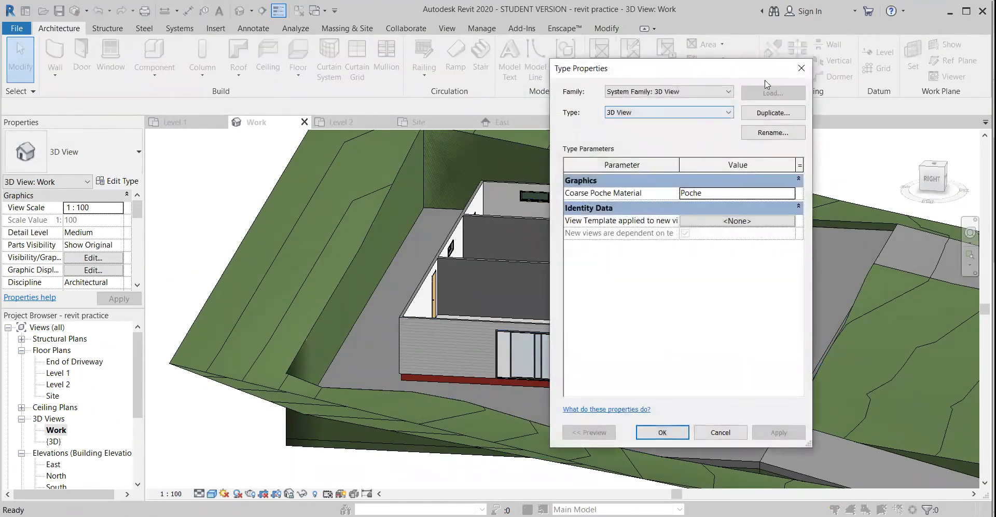
{"action": "left_click", "coordinate": [799, 68]}
{"action": "middle_click_drag", "start_coordinate": [552, 377], "coordinate": [515, 379]}
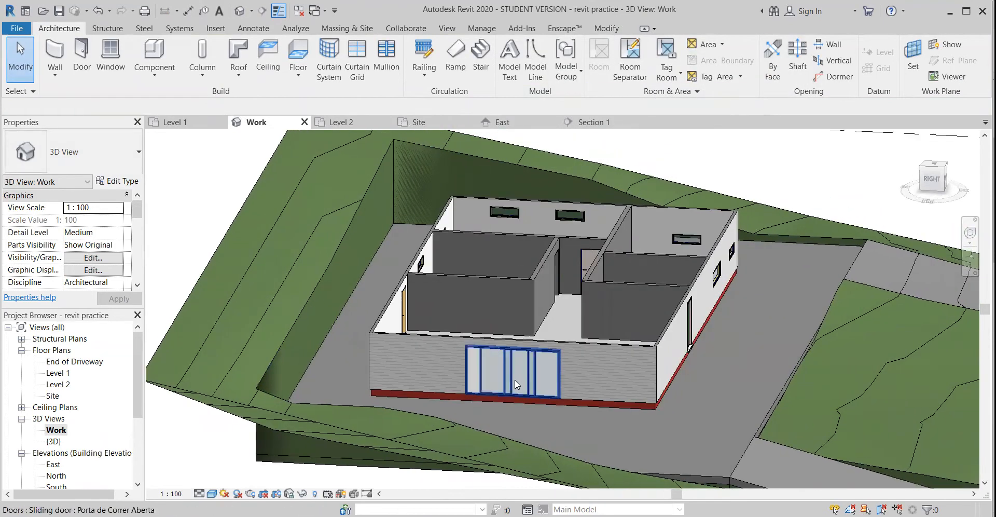
Open the placed sliding door's family for editing, examine its wall and panels, and load it back into the project, closing the family
{"action": "left_click", "coordinate": [515, 373]}
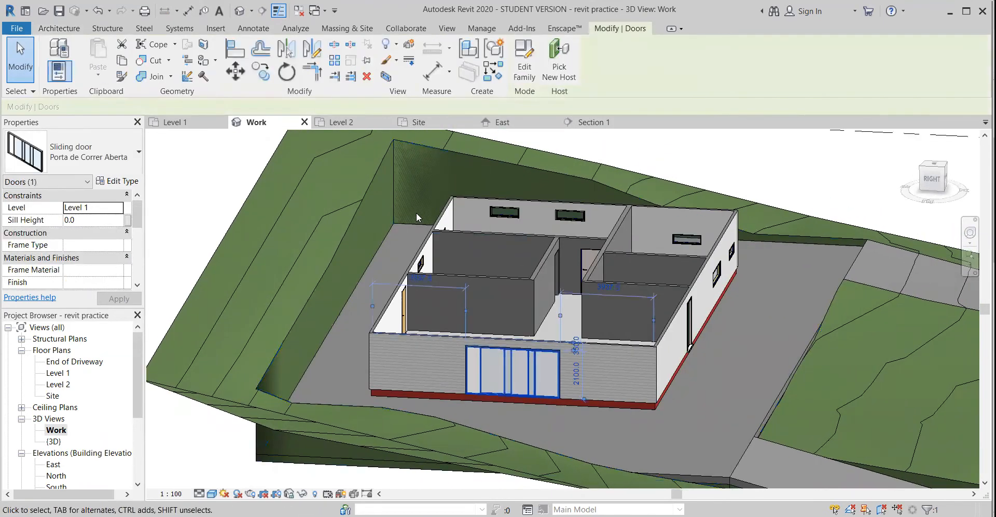
{"action": "left_click", "coordinate": [523, 47]}
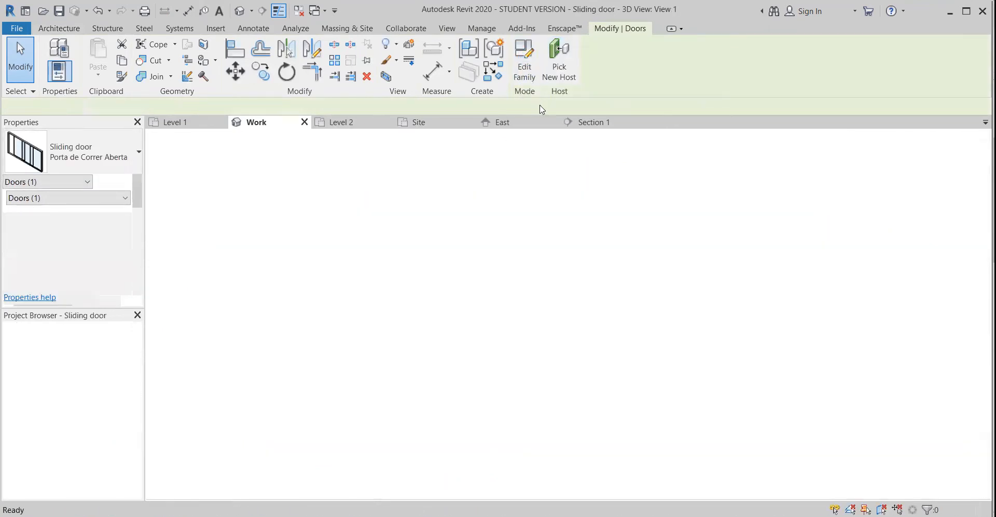
{"action": "middle_click_drag", "start_coordinate": [505, 334], "coordinate": [597, 323], "text": "shift"}
{"action": "left_click_drag", "start_coordinate": [676, 458], "coordinate": [411, 281]}
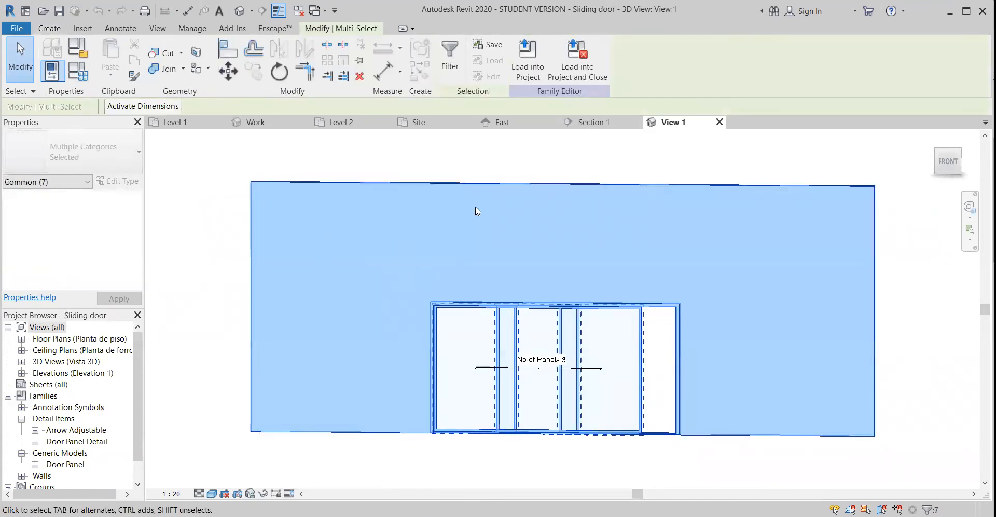
{"action": "middle_click_drag", "start_coordinate": [583, 375], "coordinate": [586, 444], "text": "shift"}
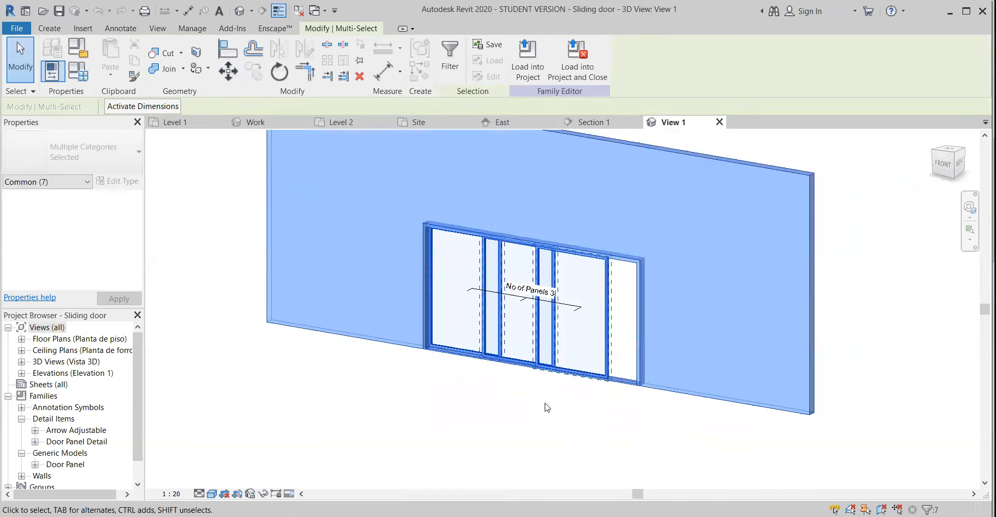
{"action": "key", "text": "Escape"}
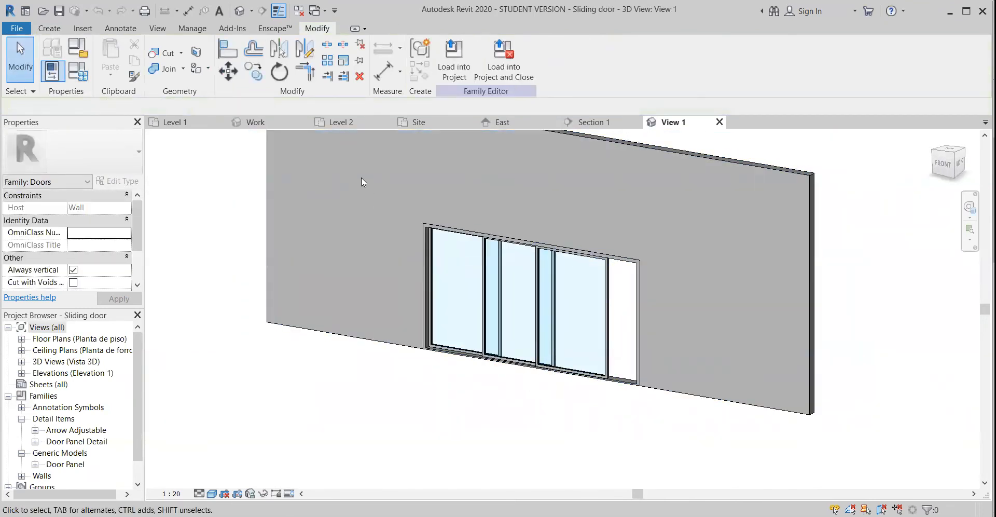
{"action": "left_click", "coordinate": [521, 77]}
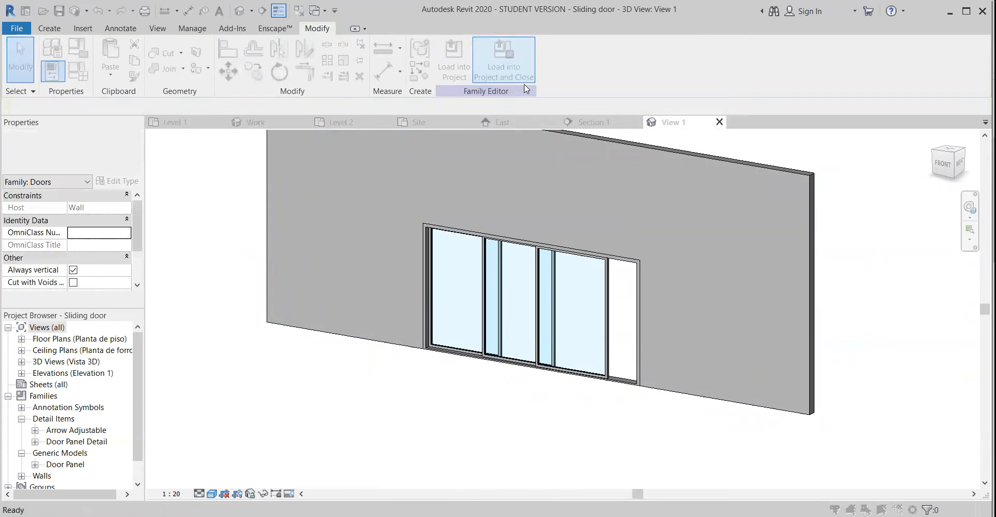
{"action": "left_click", "coordinate": [522, 262]}
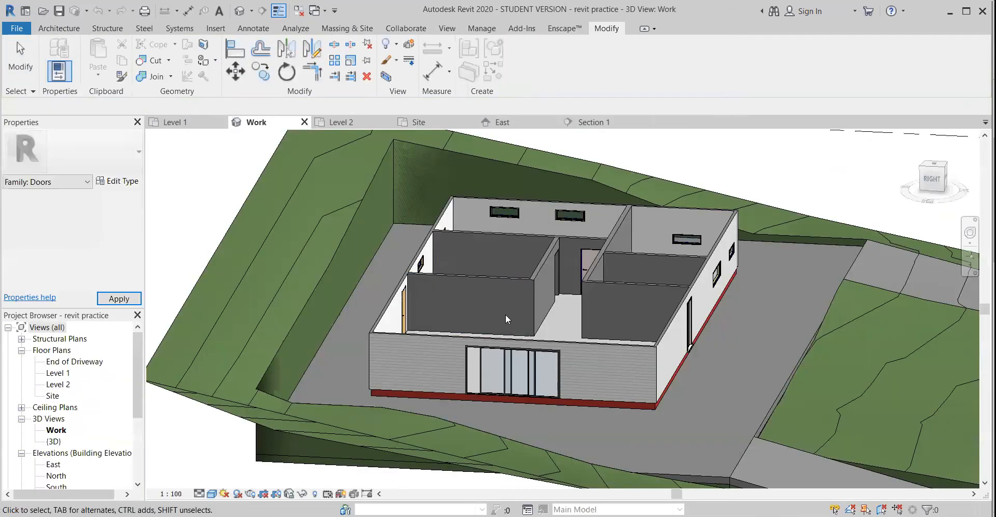
{"action": "middle_click_drag", "start_coordinate": [431, 328], "coordinate": [494, 414], "text": "shift"}
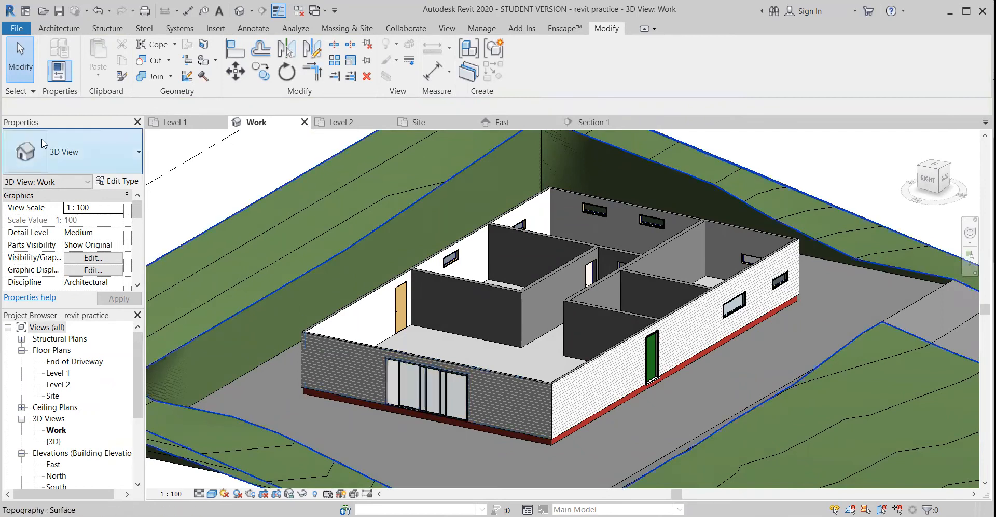
Delete the sliding door from the large room's end wall
{"action": "left_click", "coordinate": [427, 389]}
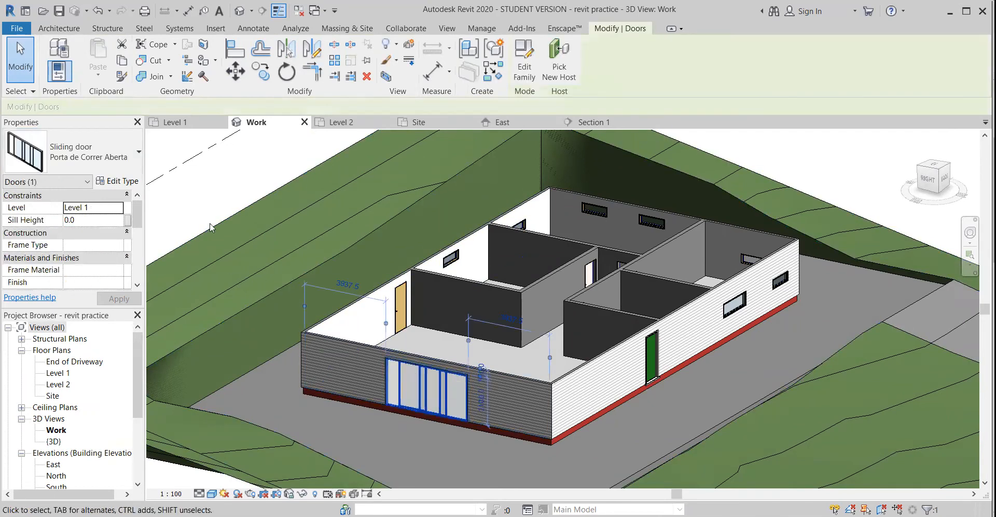
{"action": "left_click", "coordinate": [107, 153]}
{"action": "left_click", "coordinate": [424, 394]}
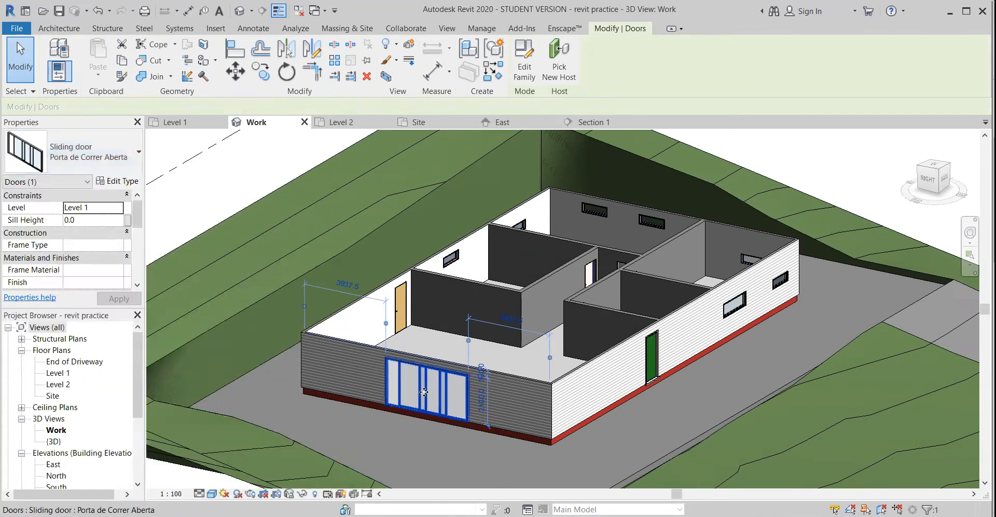
{"action": "key", "text": "Delete"}
Try switching the large room's exterior timber door beside the partition to the Sliding door Porta de Correr Aberta type
{"action": "left_click", "coordinate": [92, 168]}
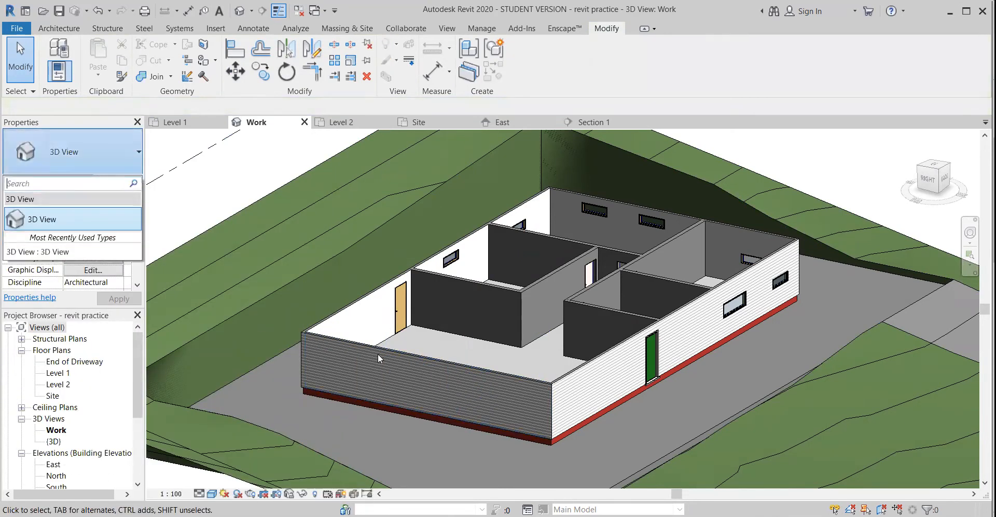
{"action": "left_click", "coordinate": [415, 295]}
{"action": "left_click", "coordinate": [401, 307]}
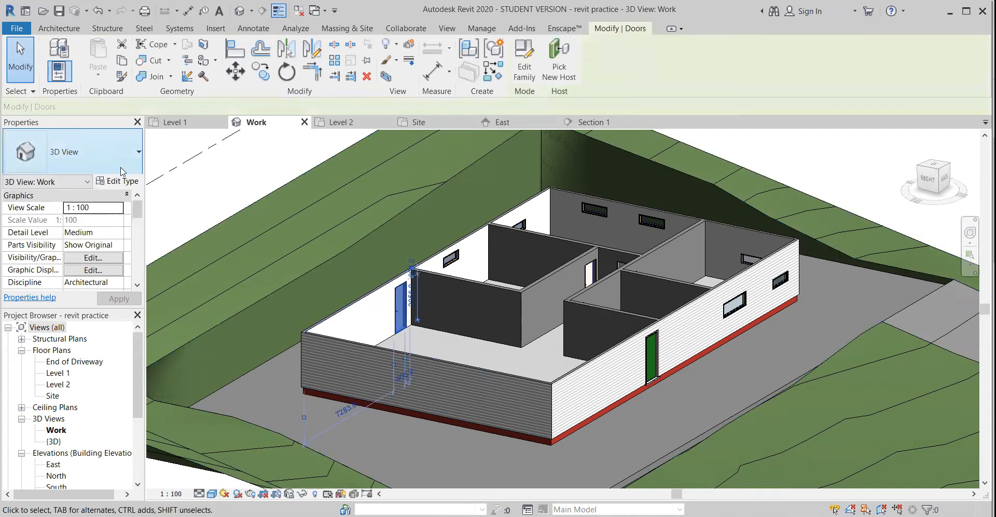
{"action": "left_click", "coordinate": [94, 153]}
{"action": "scroll", "coordinate": [79, 270], "scroll_direction": "down", "scroll_amount": 5}
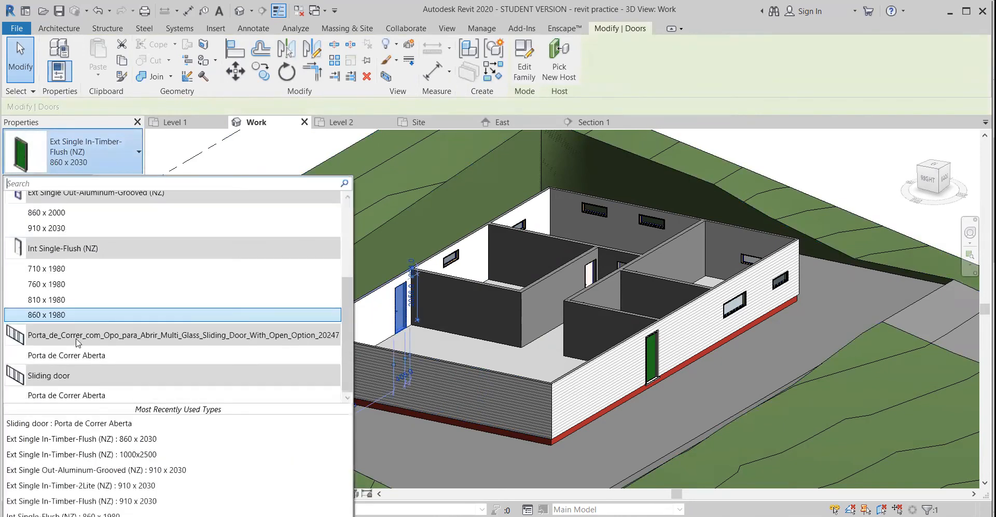
{"action": "left_click", "coordinate": [70, 395]}
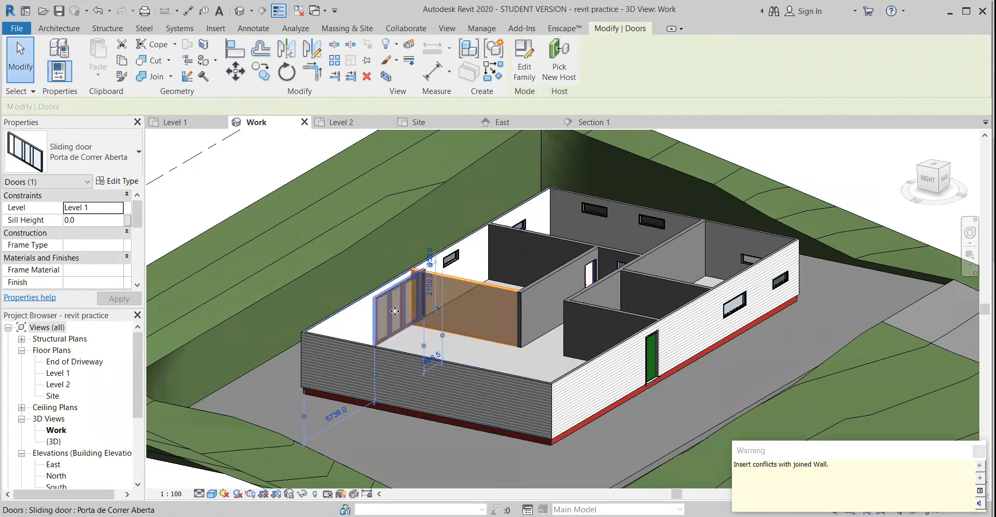
{"action": "left_click", "coordinate": [395, 314]}
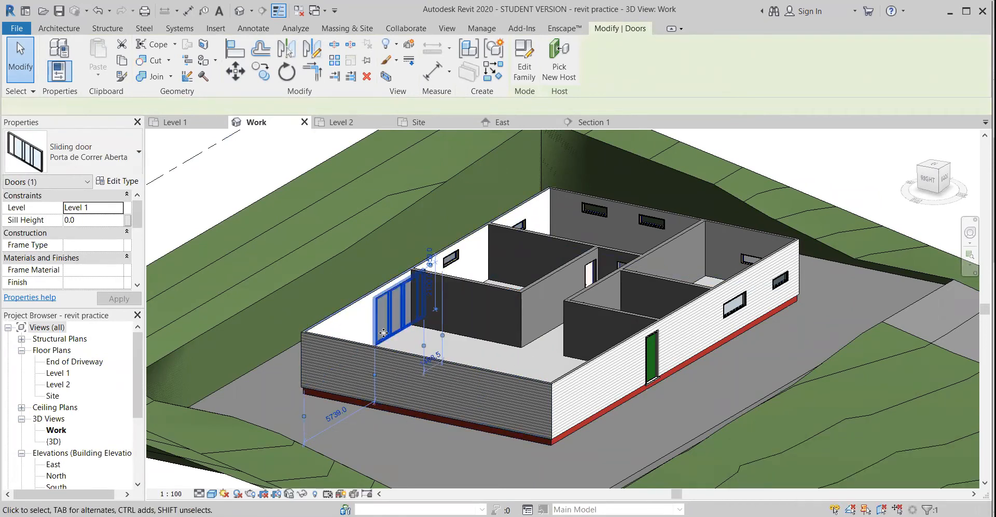
{"action": "left_click_drag", "start_coordinate": [386, 334], "coordinate": [383, 315]}
Undo the exterior door's change to the sliding type
{"action": "key", "text": "ctrl+z"}
{"action": "key", "text": "ctrl+z"}
{"action": "key", "text": "ctrl+z"}
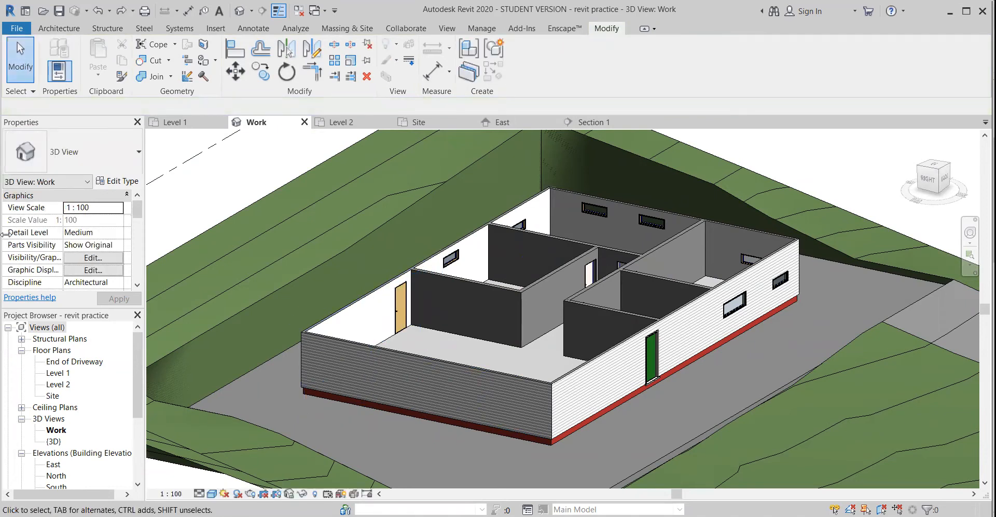
In the Level 1 plan, place a Sliding door Porta de Correr Aberta centred on the large room's end wall, 3937.5 mm from each side wall
{"action": "double_click", "coordinate": [56, 373]}
{"action": "middle_click_drag", "start_coordinate": [447, 283], "coordinate": [328, 354]}
{"action": "middle_click_drag", "start_coordinate": [416, 381], "coordinate": [495, 382]}
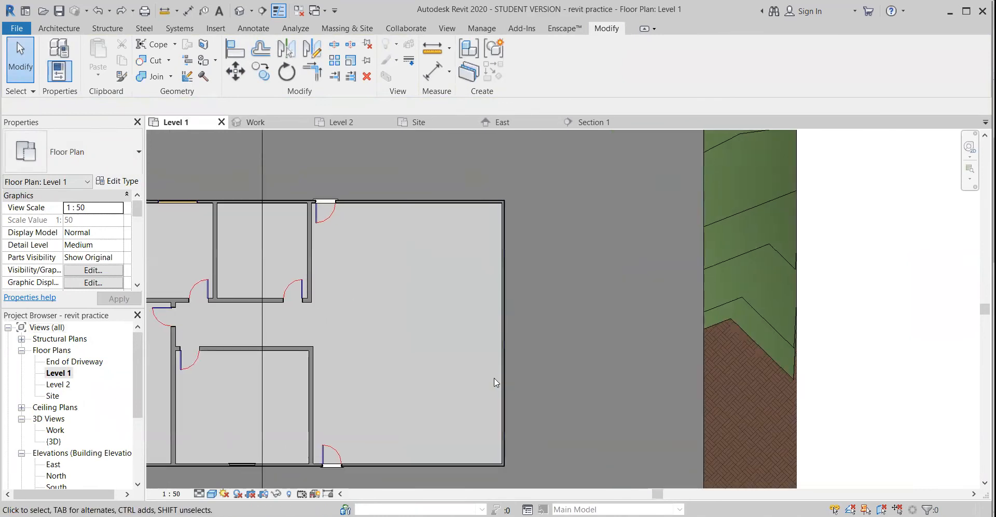
{"action": "key", "text": "d"}
{"action": "key", "text": "r"}
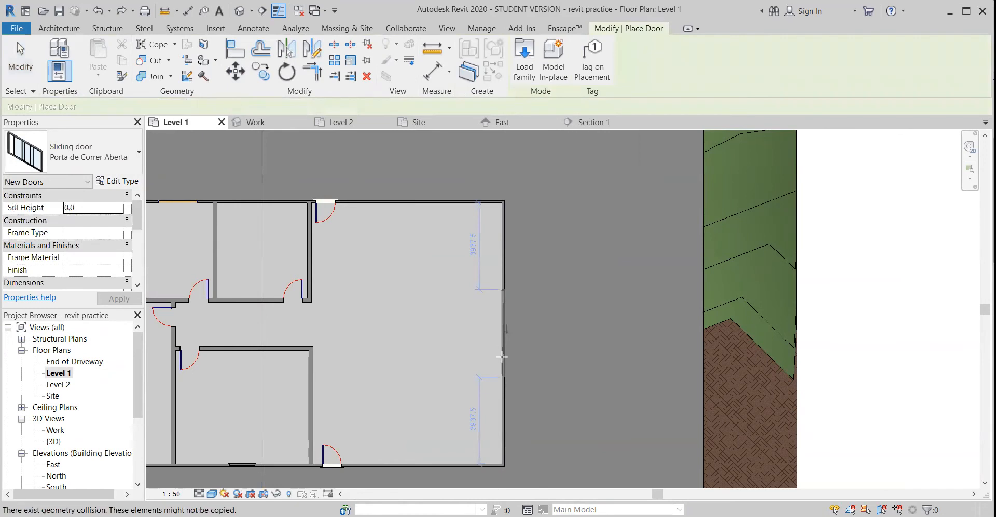
{"action": "key", "text": "Escape"}
{"action": "key", "text": "Escape"}
{"action": "left_click", "coordinate": [60, 28]}
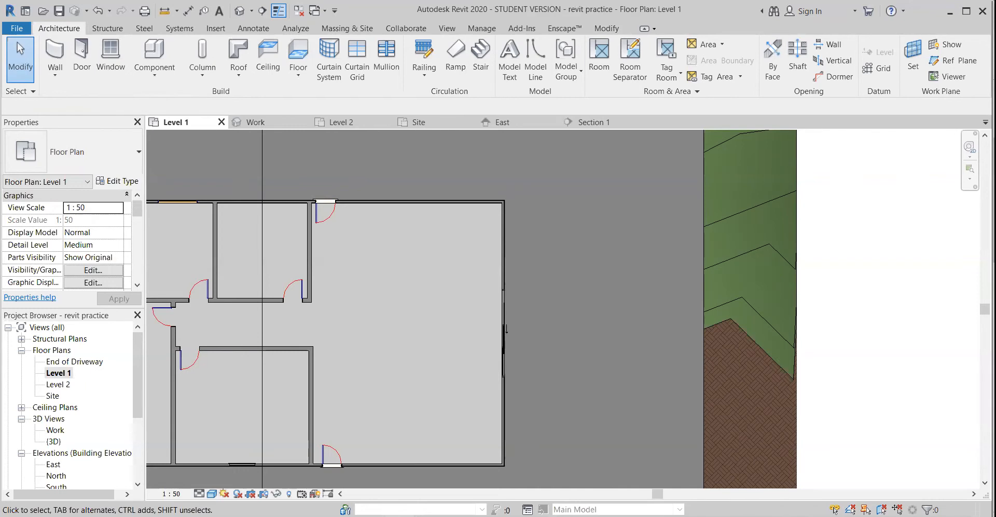
Move the large room's Ext Single In-Timber-Flush 860 x 2030 door closer to the partition, about 7483 mm from the end wall
{"action": "left_click", "coordinate": [328, 467]}
{"action": "left_click_drag", "start_coordinate": [328, 467], "coordinate": [322, 467]}
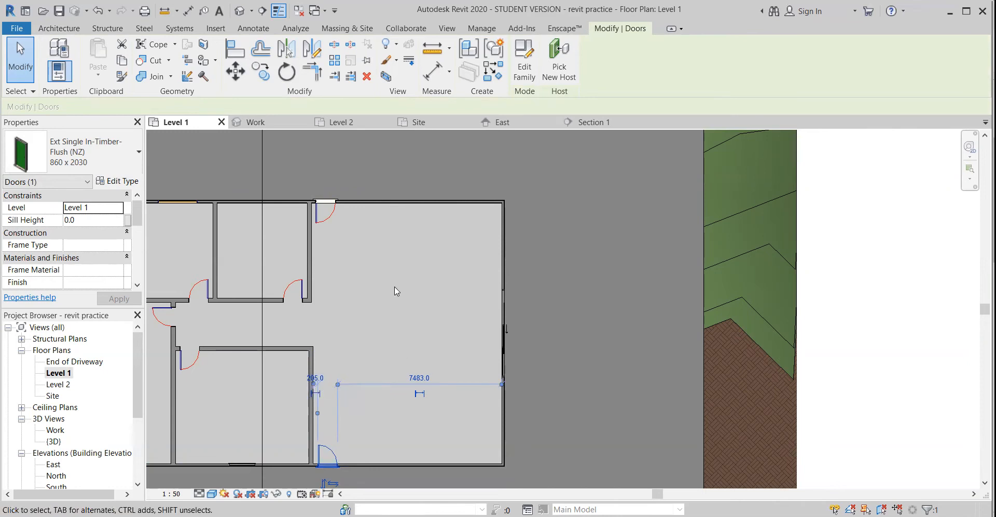
{"action": "left_click", "coordinate": [57, 28]}
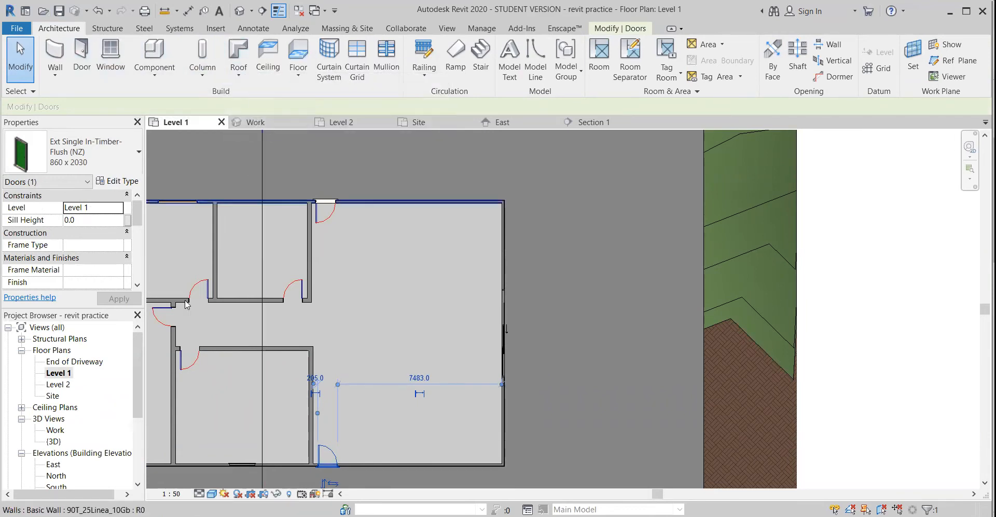
Open the Level 2 floor plan
{"action": "double_click", "coordinate": [58, 385]}
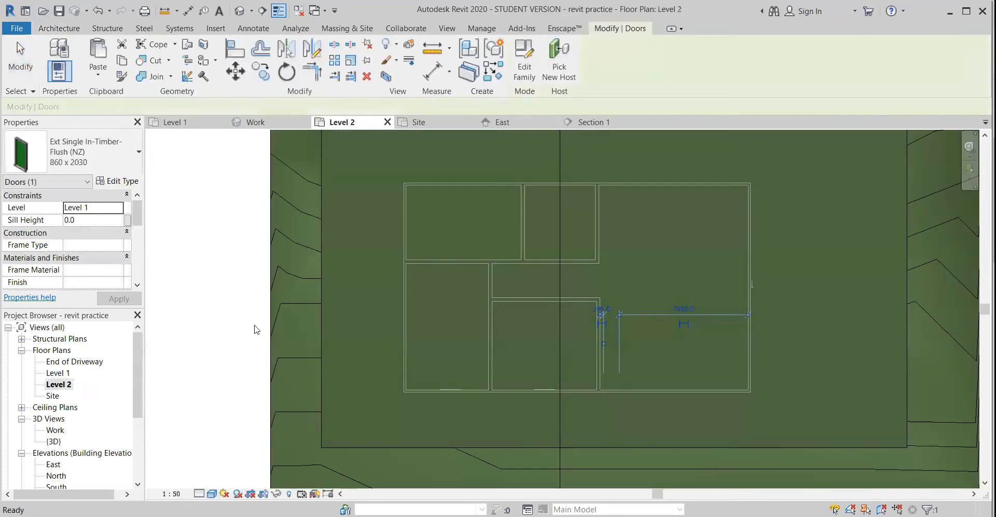
{"action": "scroll", "coordinate": [448, 301], "scroll_direction": "down", "scroll_amount": 4}
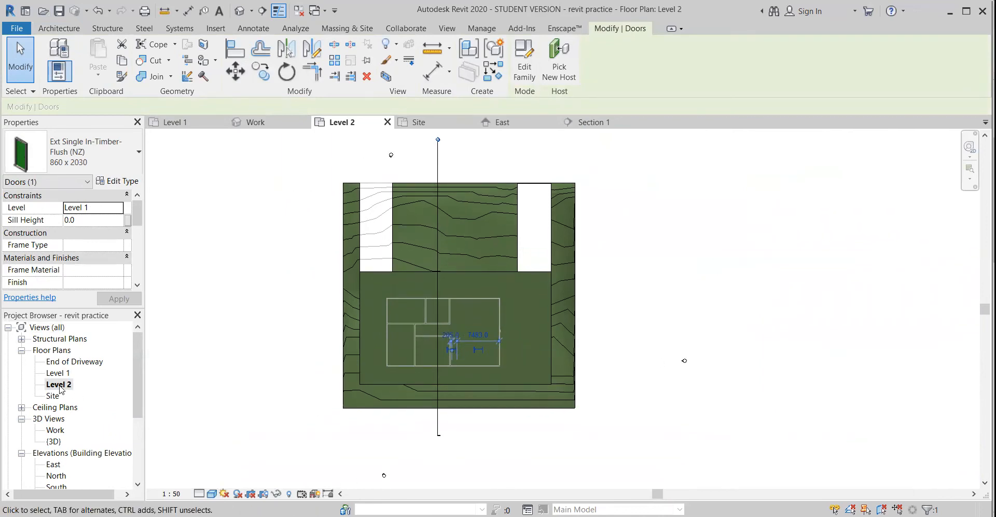
{"action": "middle_click_drag", "start_coordinate": [400, 441], "coordinate": [390, 445]}
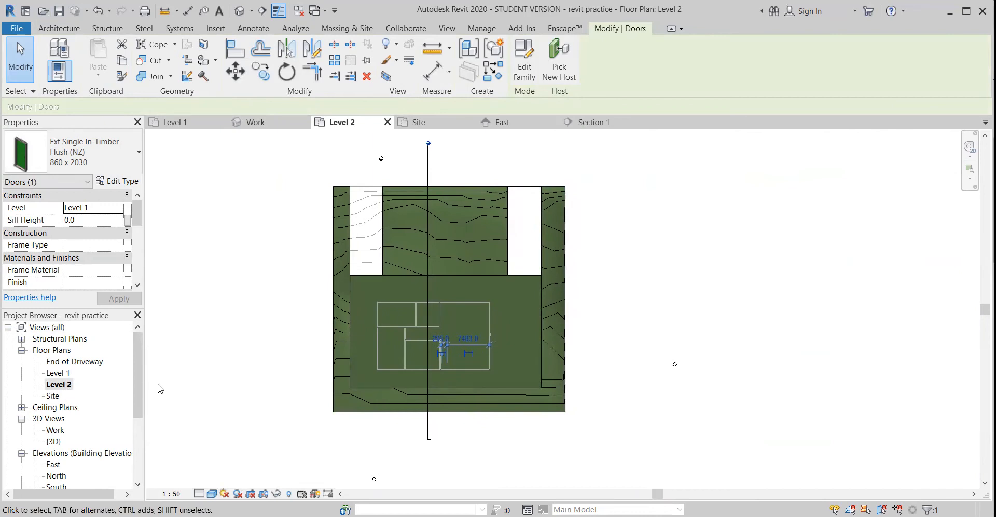
Try setting the Level 2 floor plan's underlay base level to None
{"action": "scroll", "coordinate": [273, 386], "scroll_direction": "up", "scroll_amount": 2}
{"action": "middle_click_drag", "start_coordinate": [340, 376], "coordinate": [255, 379]}
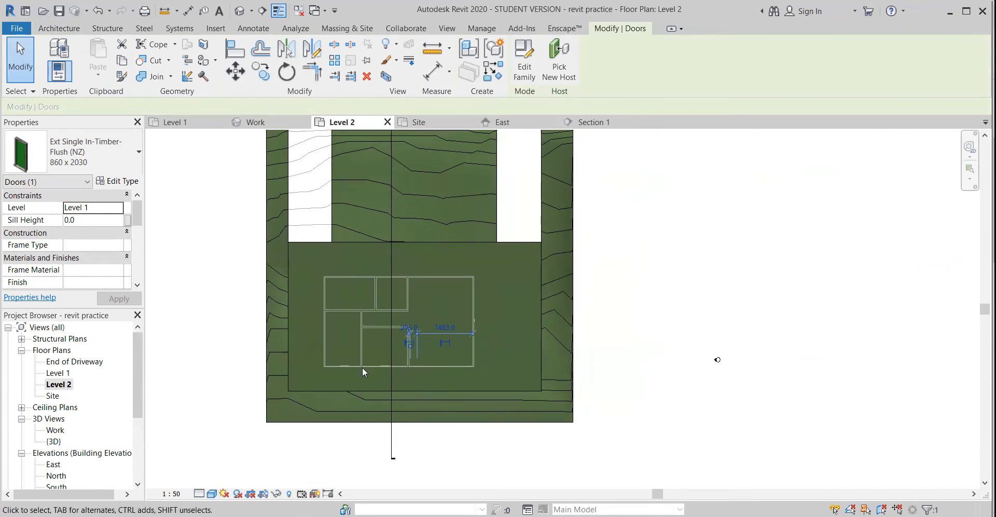
{"action": "left_click", "coordinate": [612, 336]}
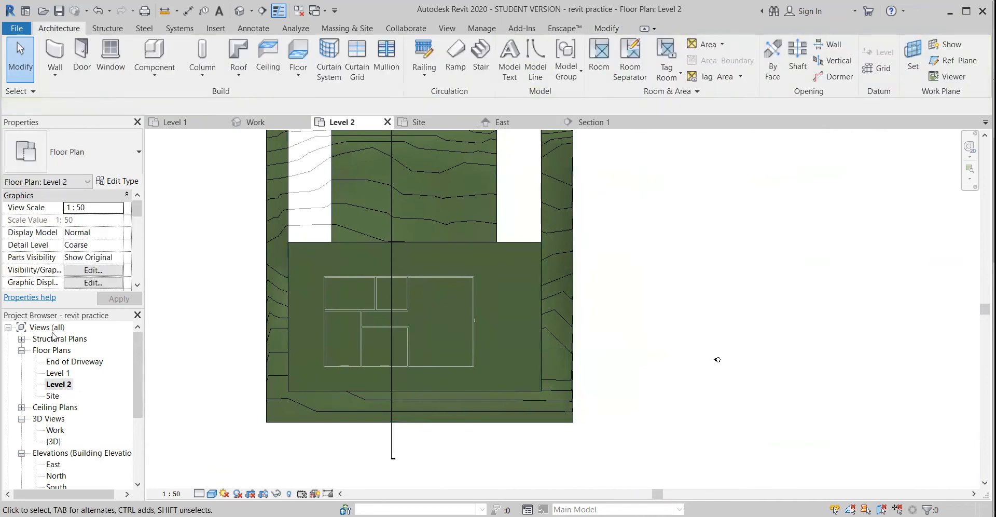
{"action": "middle_click_drag", "start_coordinate": [276, 333], "coordinate": [291, 378]}
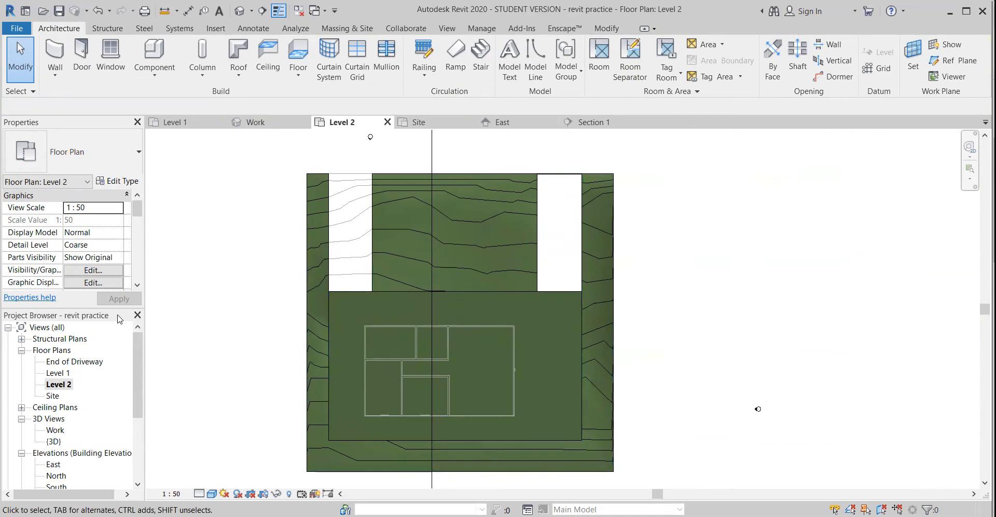
{"action": "scroll", "coordinate": [78, 247], "scroll_direction": "down", "scroll_amount": 5}
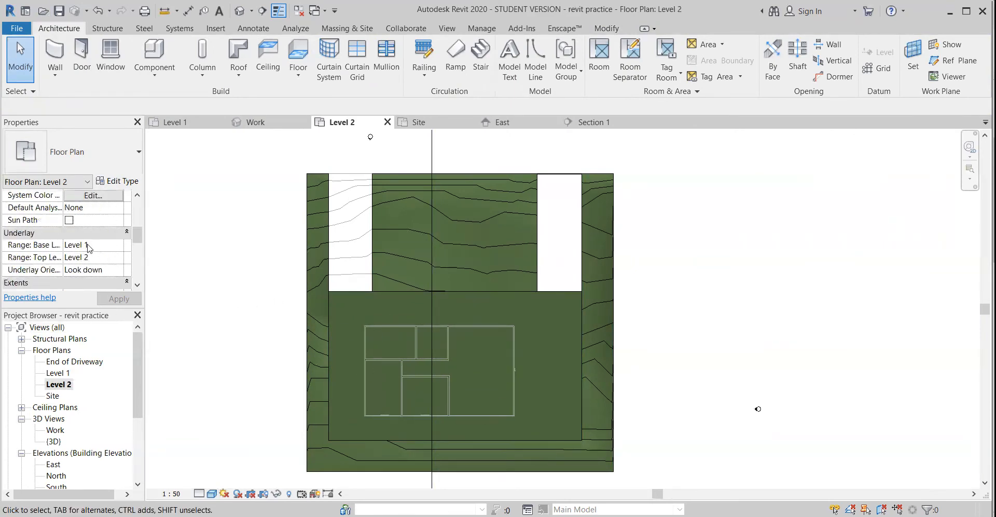
{"action": "left_click", "coordinate": [106, 245]}
{"action": "left_click", "coordinate": [119, 248]}
{"action": "left_click", "coordinate": [87, 282]}
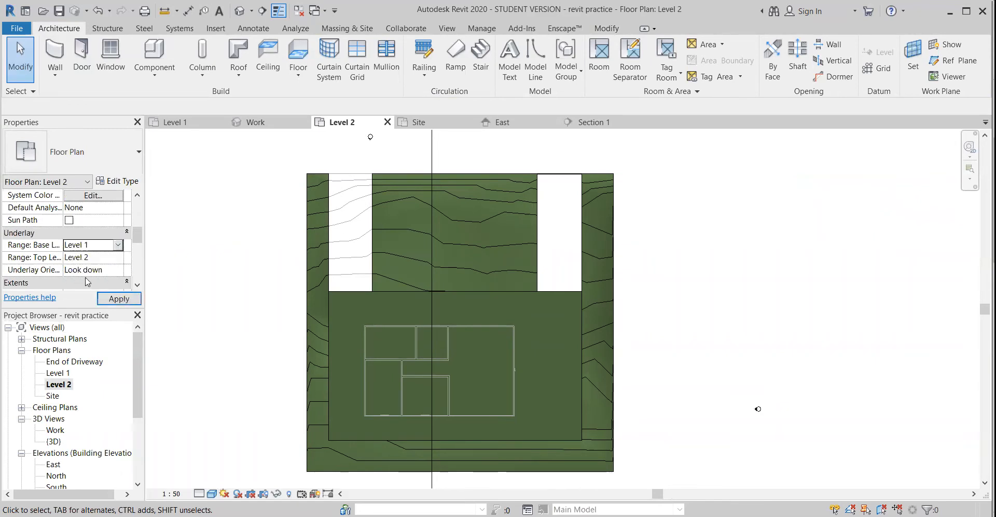
{"action": "left_click", "coordinate": [105, 257]}
{"action": "left_click", "coordinate": [118, 257]}
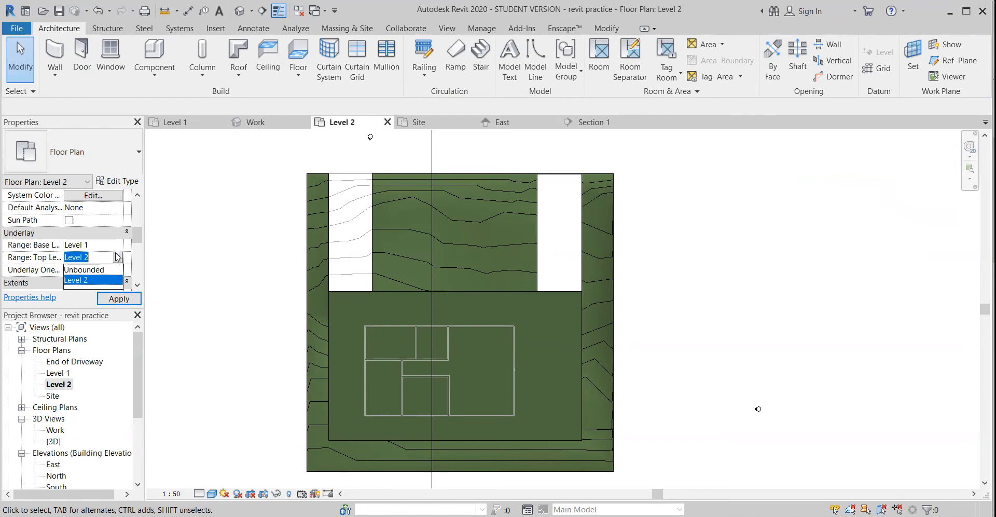
{"action": "left_click", "coordinate": [113, 247]}
{"action": "left_click", "coordinate": [118, 246]}
{"action": "left_click", "coordinate": [118, 246]}
{"action": "left_click", "coordinate": [118, 246]}
{"action": "left_click", "coordinate": [97, 259]}
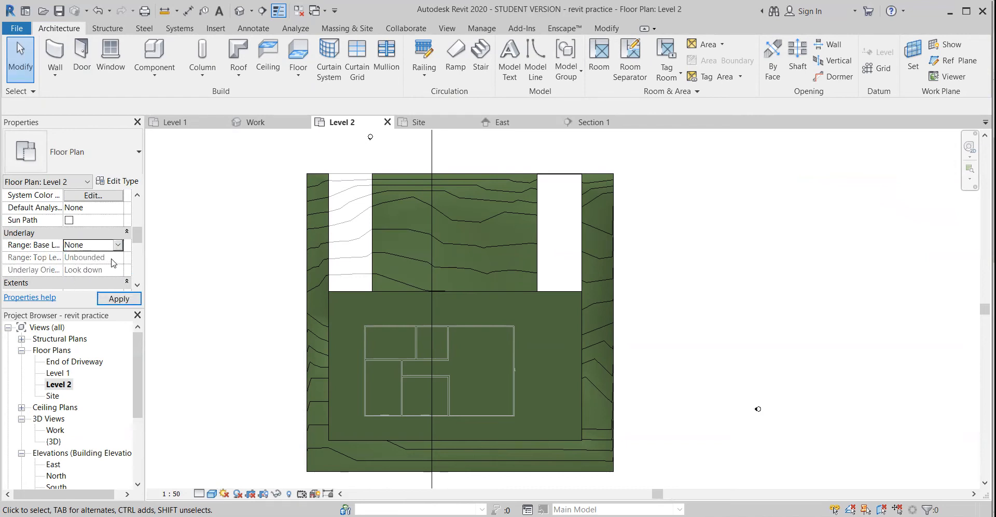
Set the Level 2 plan's underlay range from End of Driveway up to Level 1 and apply it
{"action": "left_click", "coordinate": [118, 248]}
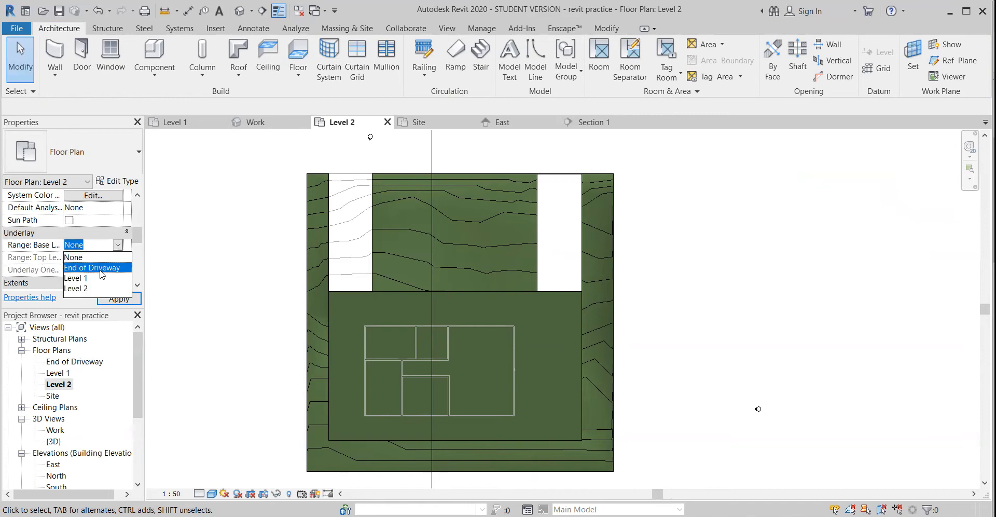
{"action": "left_click", "coordinate": [101, 267]}
{"action": "left_click", "coordinate": [116, 258]}
{"action": "left_click", "coordinate": [119, 300]}
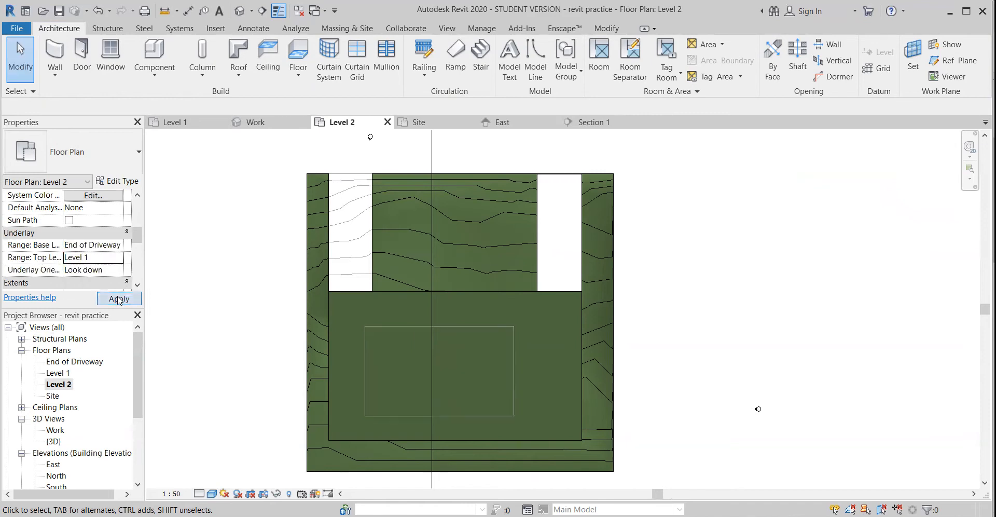
In the Level 2 plan's view range, set the bottom of the primary range to Level Below (Level 1)
{"action": "scroll", "coordinate": [104, 264], "scroll_direction": "down", "scroll_amount": 3}
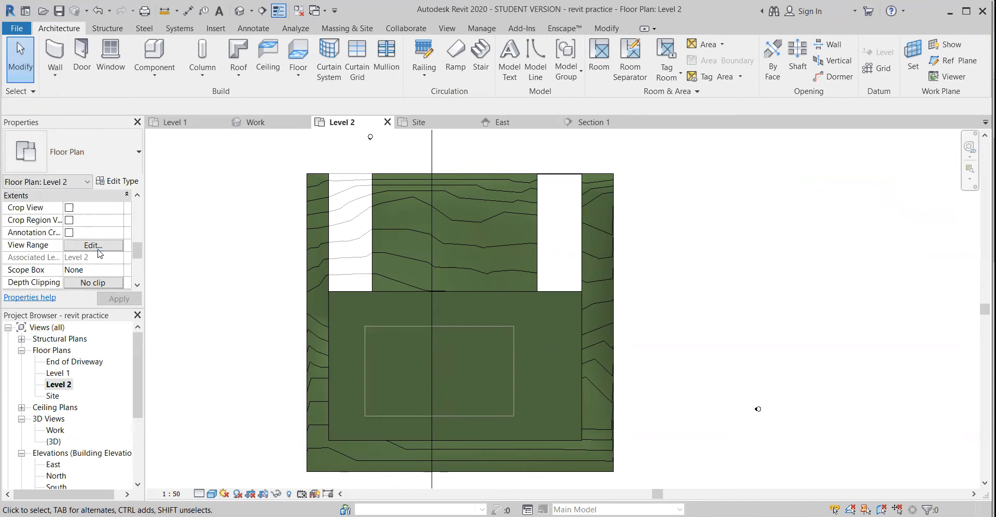
{"action": "left_click", "coordinate": [93, 245]}
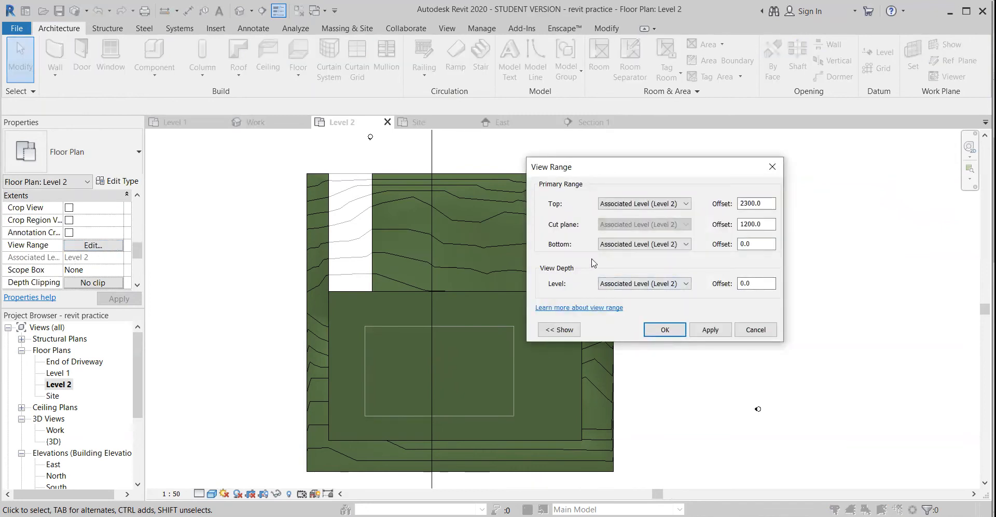
{"action": "left_click", "coordinate": [646, 244]}
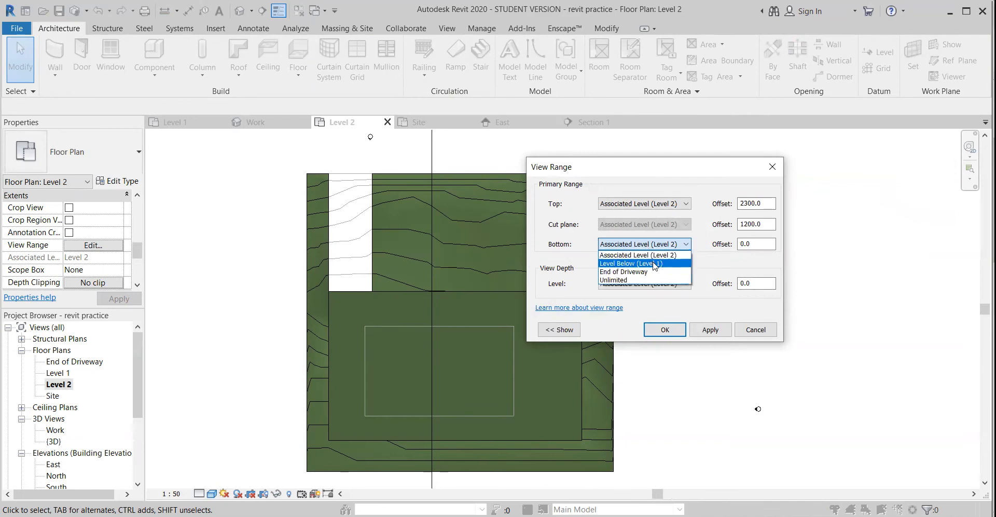
{"action": "left_click", "coordinate": [653, 263]}
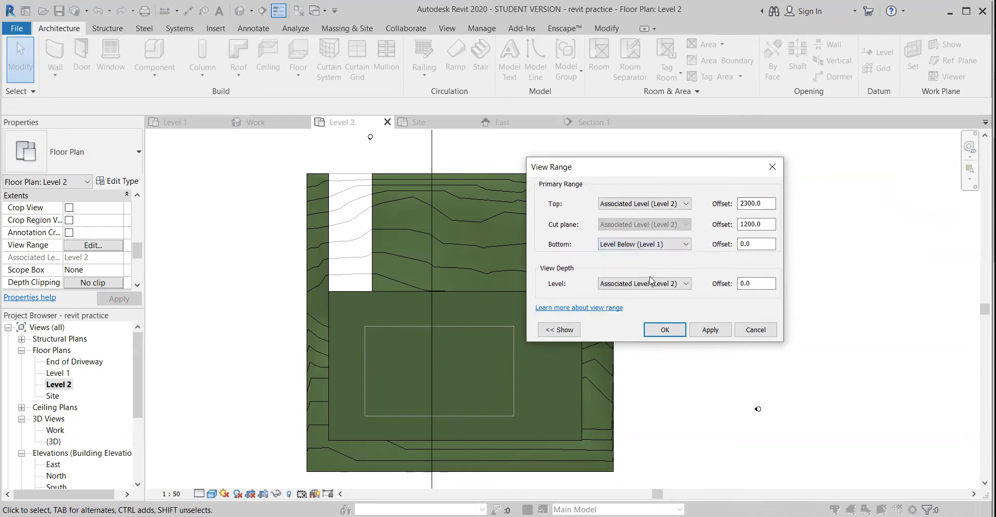
{"action": "left_click", "coordinate": [708, 331]}
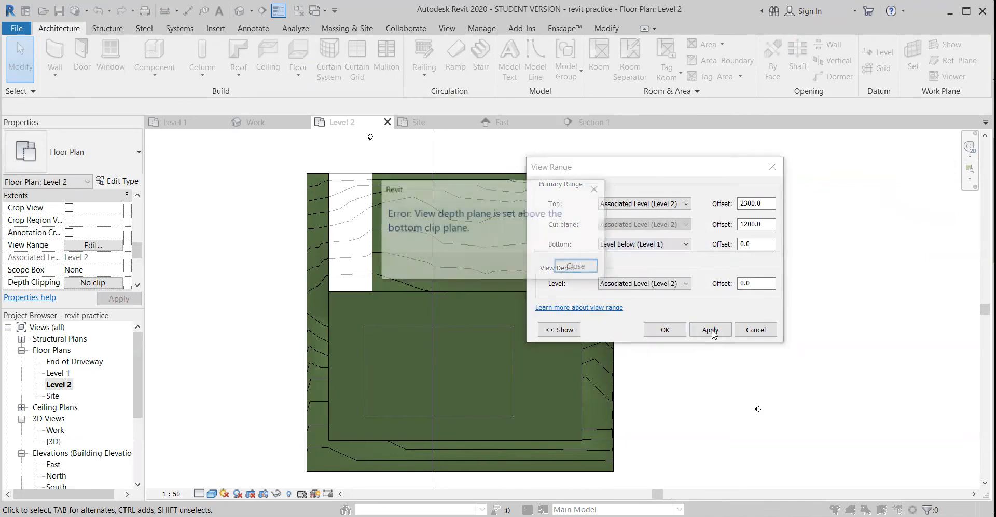
{"action": "left_click", "coordinate": [575, 265]}
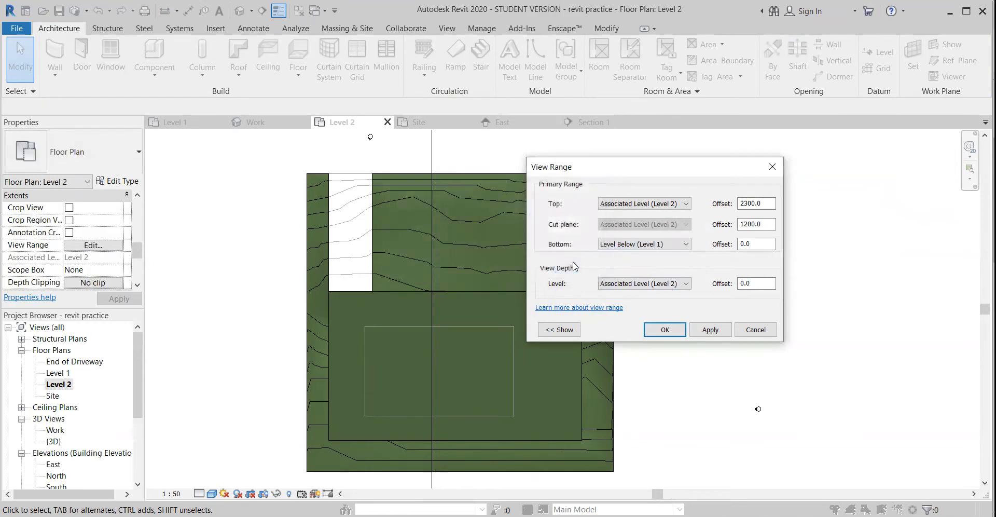
Set the view depth level to Unlimited and accept the Level 2 view range
{"action": "left_click", "coordinate": [662, 204]}
{"action": "left_click", "coordinate": [665, 205]}
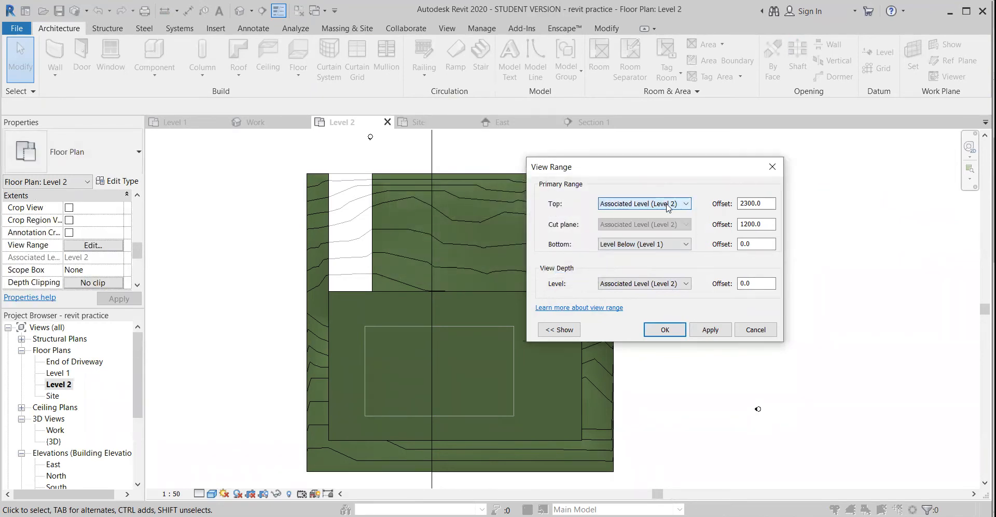
{"action": "left_click", "coordinate": [669, 288]}
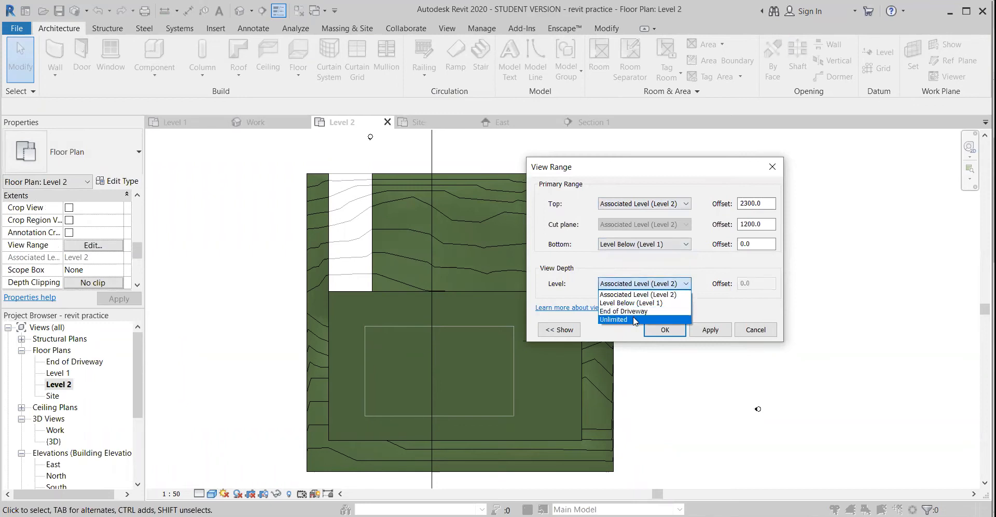
{"action": "left_click", "coordinate": [638, 320]}
{"action": "left_click", "coordinate": [731, 329]}
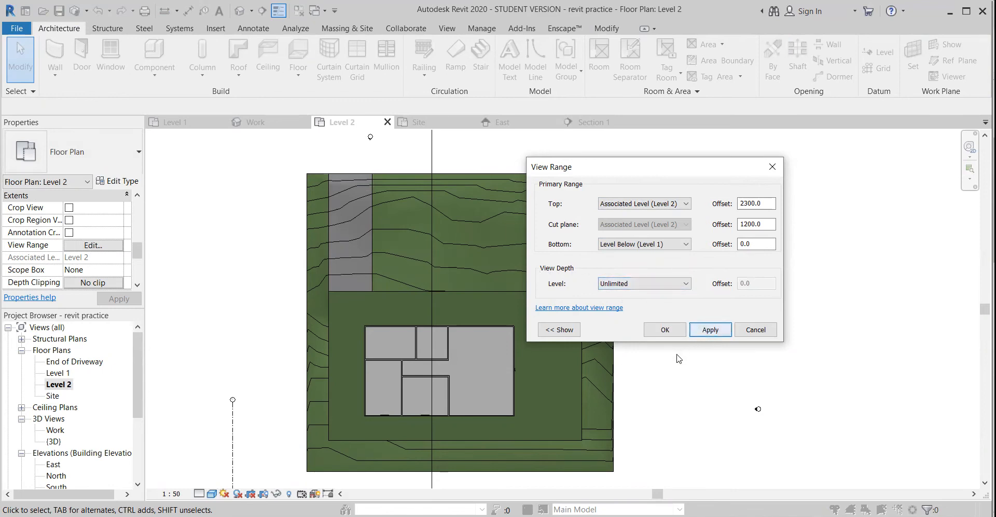
{"action": "left_click", "coordinate": [677, 334]}
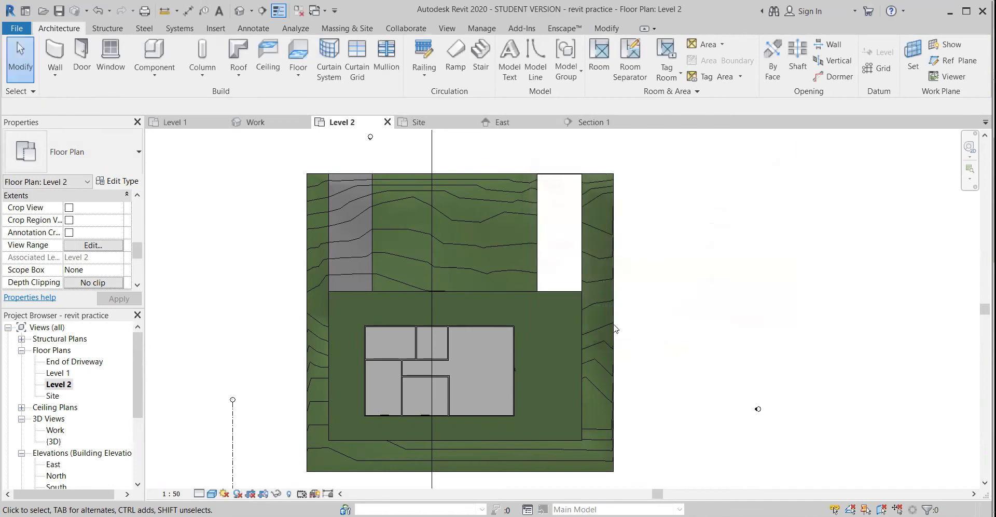
Start a Roof by Footprint over the house on Level 2
{"action": "scroll", "coordinate": [519, 312], "scroll_direction": "up", "scroll_amount": 1}
{"action": "middle_click_drag", "start_coordinate": [481, 361], "coordinate": [553, 287]}
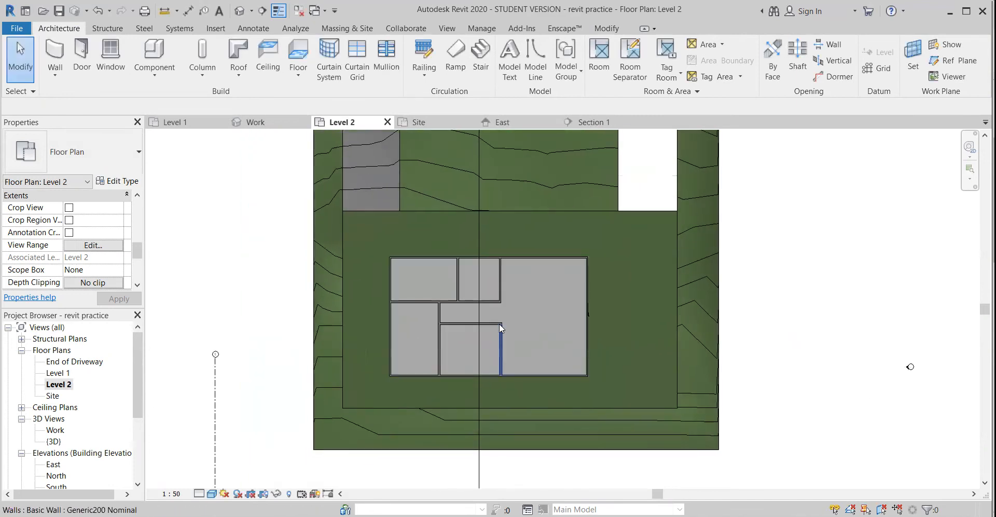
{"action": "scroll", "coordinate": [499, 323], "scroll_direction": "up", "scroll_amount": 2}
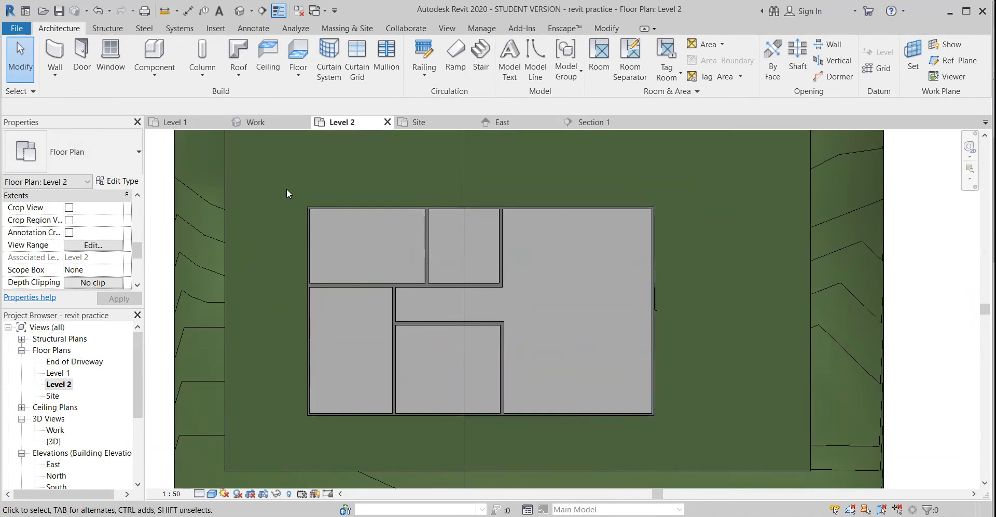
{"action": "scroll", "coordinate": [295, 249], "scroll_direction": "down", "scroll_amount": 1}
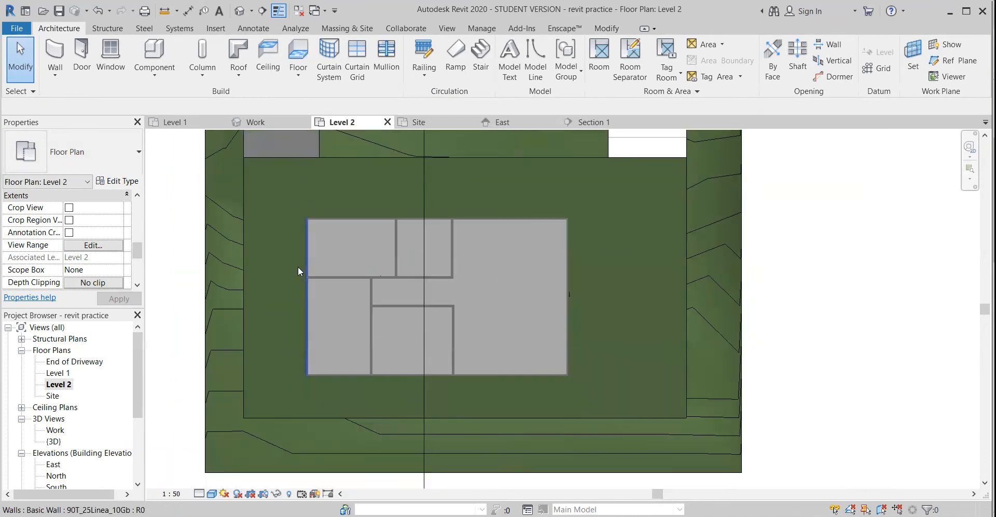
{"action": "left_click", "coordinate": [238, 51]}
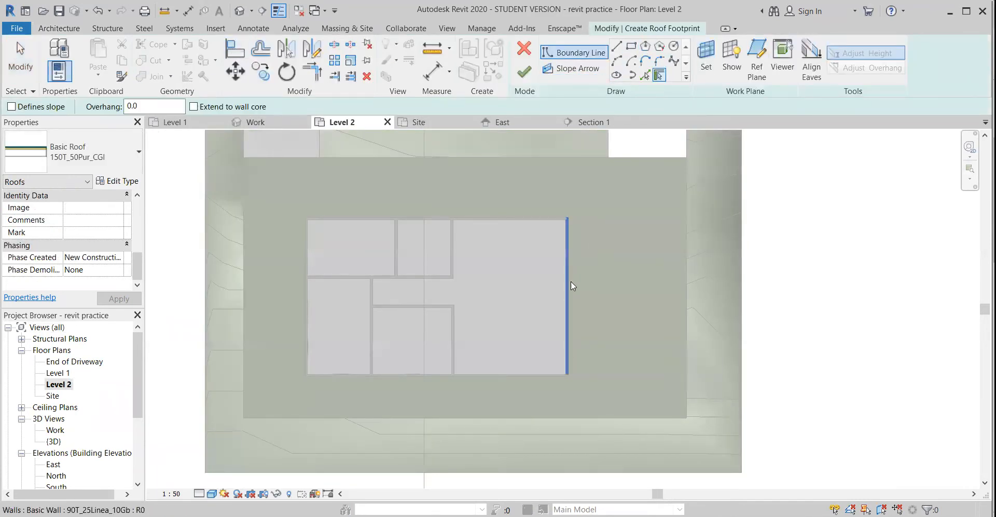
Try a freehand rectangular roof boundary around the house, about 793 mm beyond the north wall, and delete it
{"action": "left_click", "coordinate": [632, 46]}
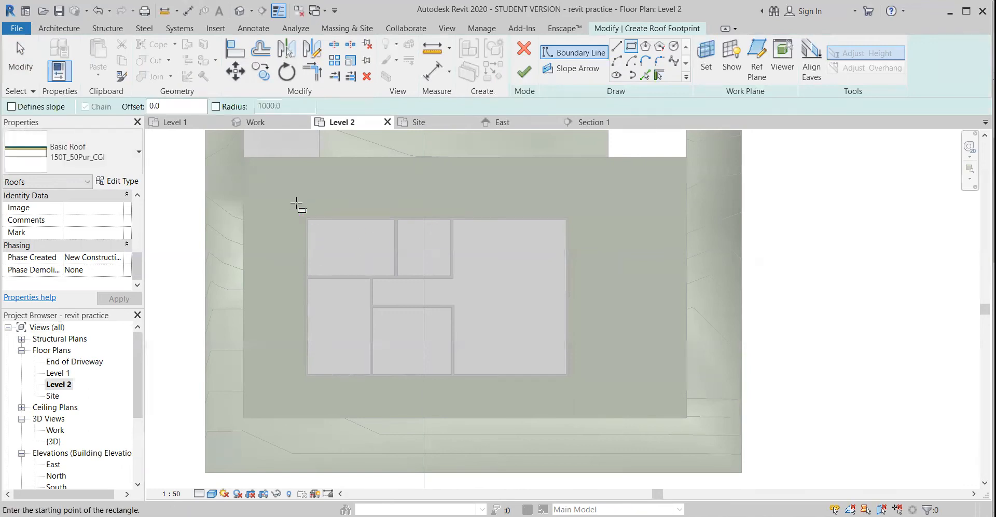
{"action": "scroll", "coordinate": [306, 207], "scroll_direction": "up", "scroll_amount": 2}
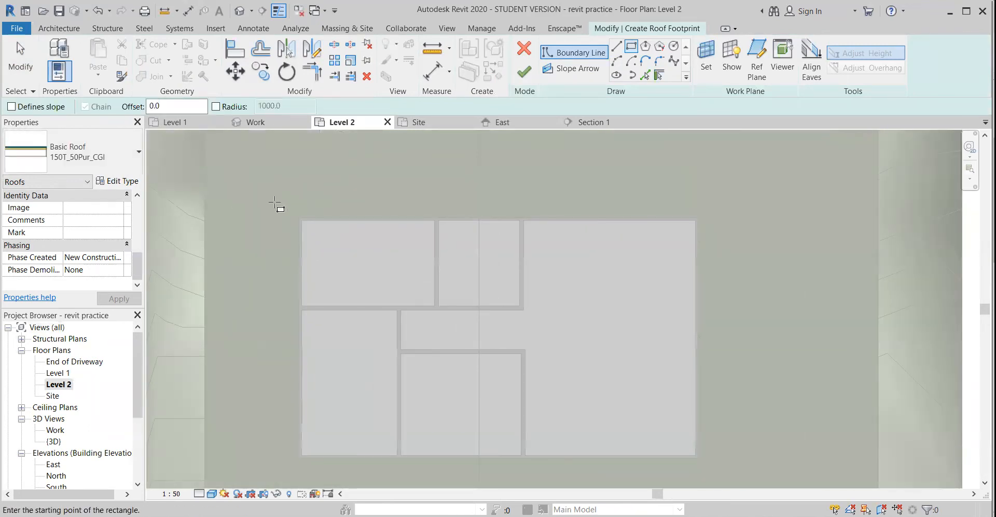
{"action": "left_click", "coordinate": [275, 202]}
{"action": "left_click", "coordinate": [717, 471]}
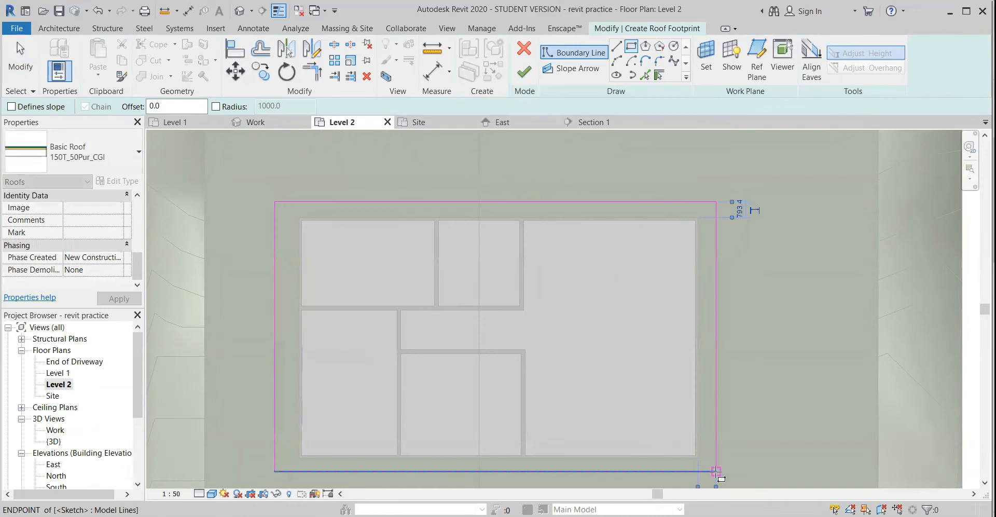
{"action": "key", "text": "Escape"}
{"action": "key", "text": "Escape"}
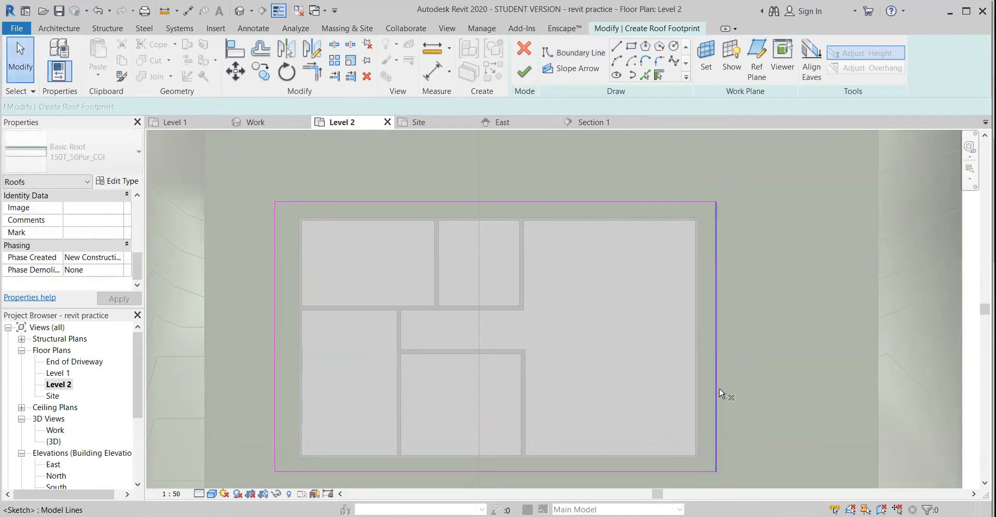
{"action": "key", "text": "d"}
{"action": "key", "text": "e"}
{"action": "key", "text": "Tab"}
{"action": "left_click", "coordinate": [725, 380]}
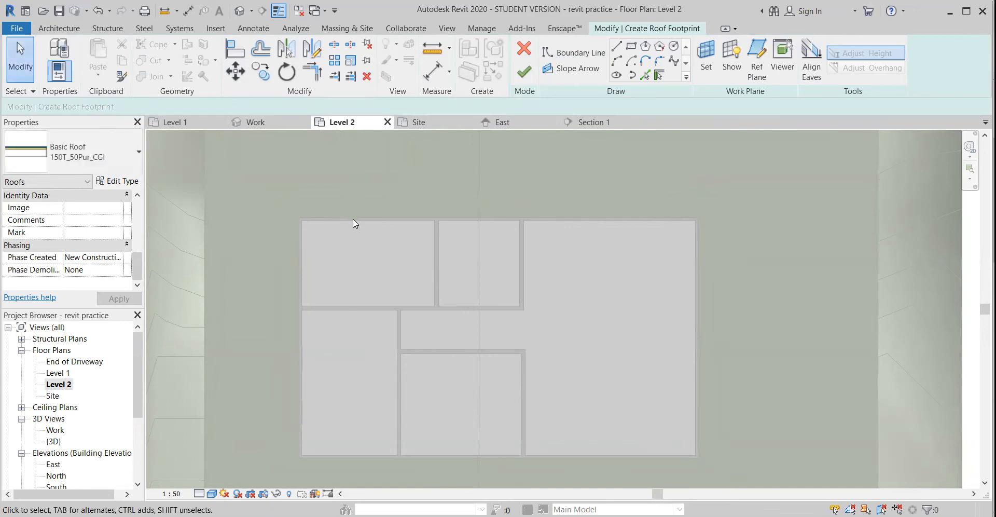
With Pick Lines at a 500 mm offset, add roof boundary lines outside the north and west exterior walls
{"action": "left_click", "coordinate": [645, 77]}
{"action": "left_click", "coordinate": [110, 107]}
{"action": "type", "text": "50"}
{"action": "scroll", "coordinate": [315, 205], "scroll_direction": "up", "scroll_amount": 2}
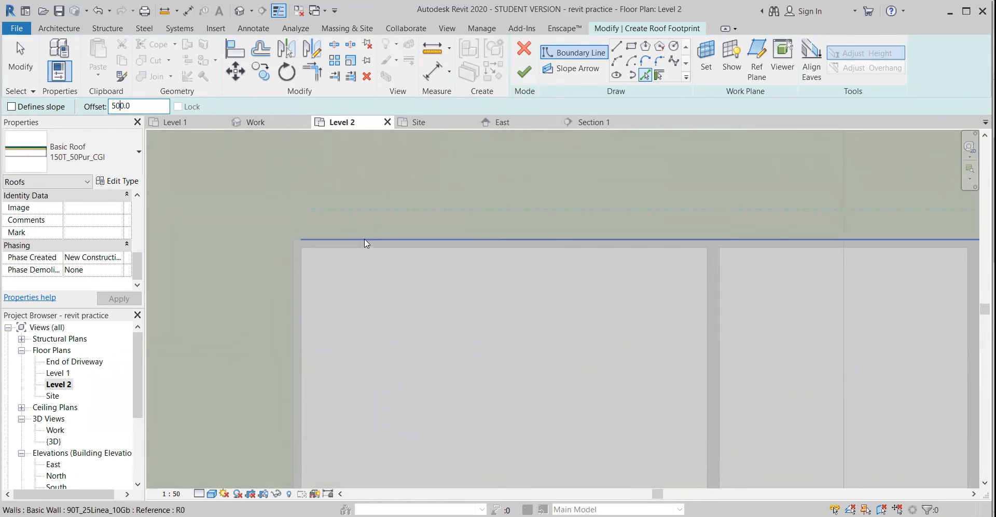
{"action": "left_click", "coordinate": [365, 238]}
{"action": "scroll", "coordinate": [365, 238], "scroll_direction": "up", "scroll_amount": 3}
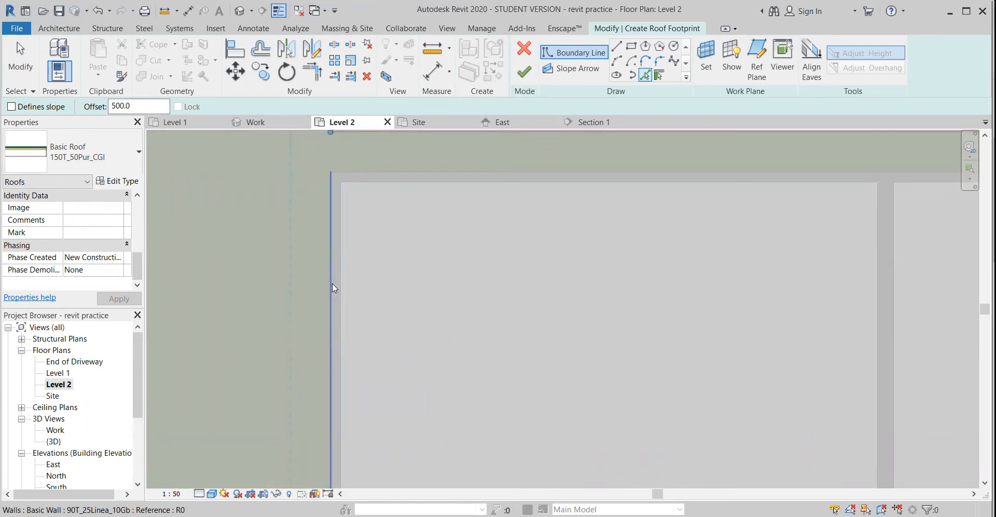
{"action": "left_click", "coordinate": [345, 285]}
{"action": "key", "text": "ctrl+z"}
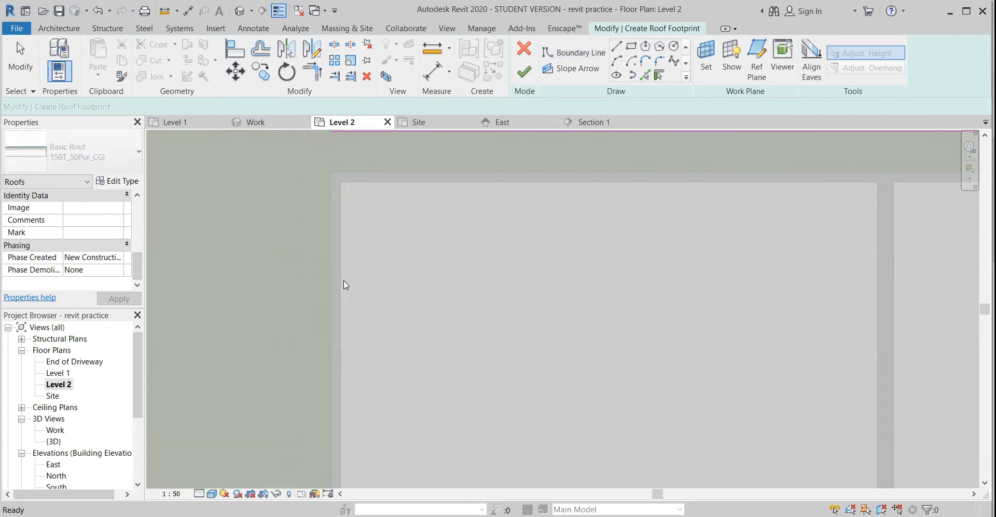
{"action": "left_click", "coordinate": [329, 279]}
Add roof boundary lines 500 mm outside the house's south and east exterior walls
{"action": "scroll", "coordinate": [334, 282], "scroll_direction": "down", "scroll_amount": 5}
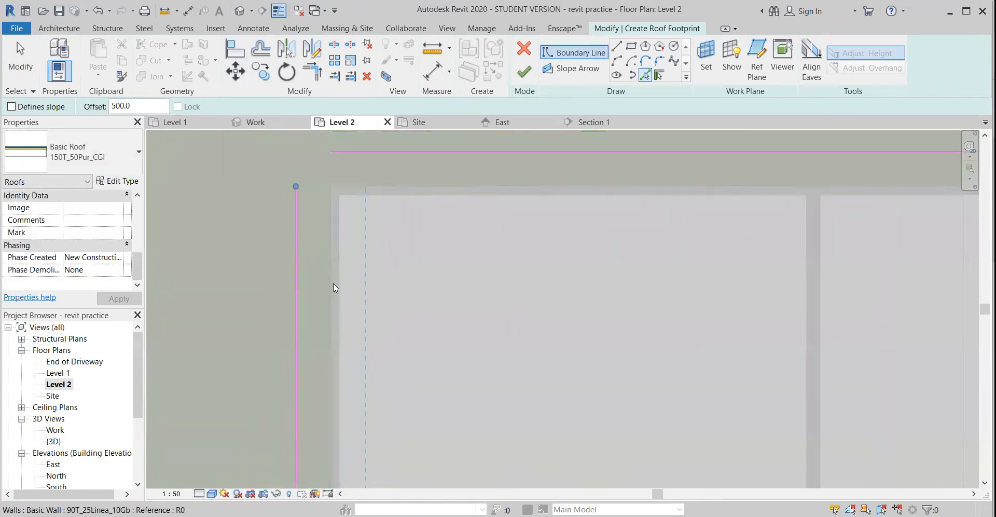
{"action": "middle_click_drag", "start_coordinate": [449, 398], "coordinate": [381, 182]}
{"action": "scroll", "coordinate": [370, 337], "scroll_direction": "up", "scroll_amount": 3}
{"action": "scroll", "coordinate": [390, 370], "scroll_direction": "up", "scroll_amount": 3}
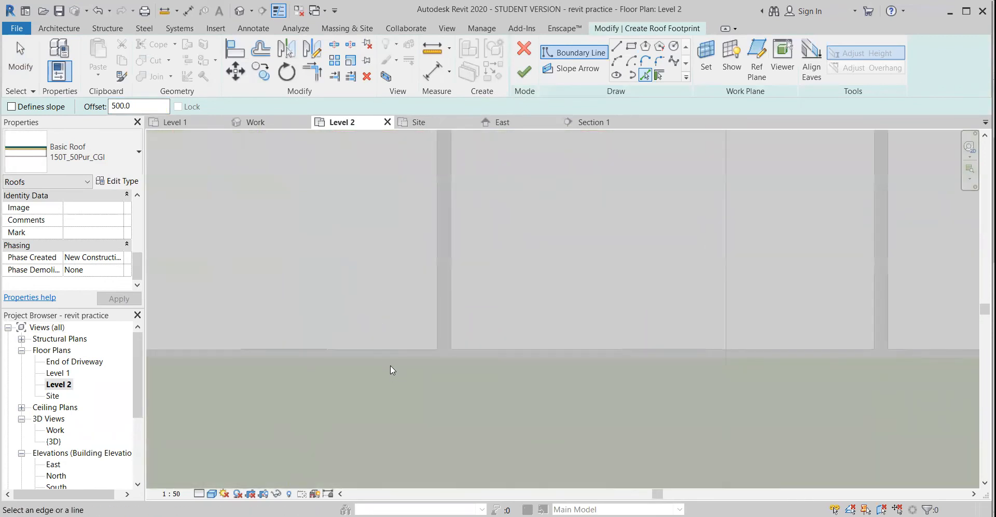
{"action": "left_click", "coordinate": [391, 360]}
{"action": "scroll", "coordinate": [497, 354], "scroll_direction": "down", "scroll_amount": 4}
{"action": "middle_click_drag", "start_coordinate": [653, 287], "coordinate": [314, 371]}
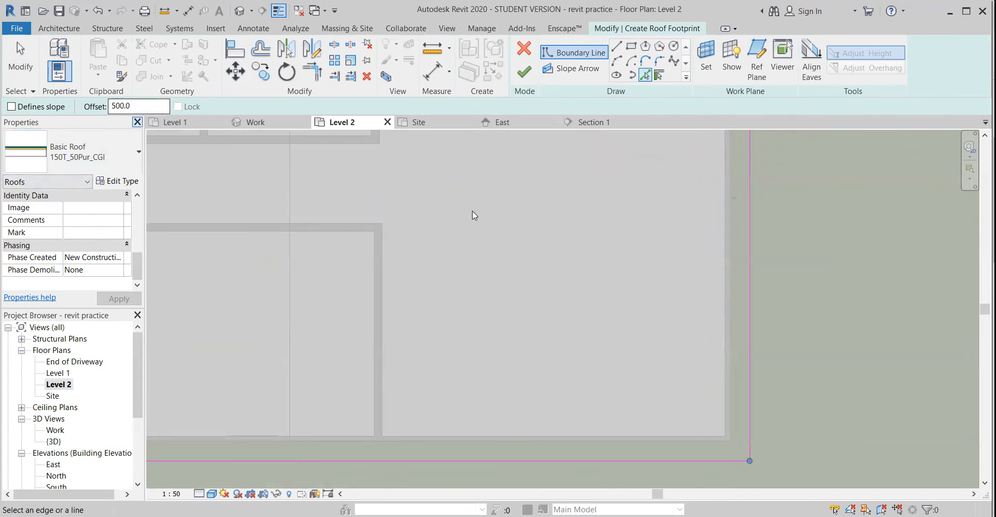
{"action": "middle_click_drag", "start_coordinate": [483, 227], "coordinate": [466, 359]}
{"action": "scroll", "coordinate": [589, 245], "scroll_direction": "down", "scroll_amount": 2}
{"action": "middle_click_drag", "start_coordinate": [602, 247], "coordinate": [529, 355]}
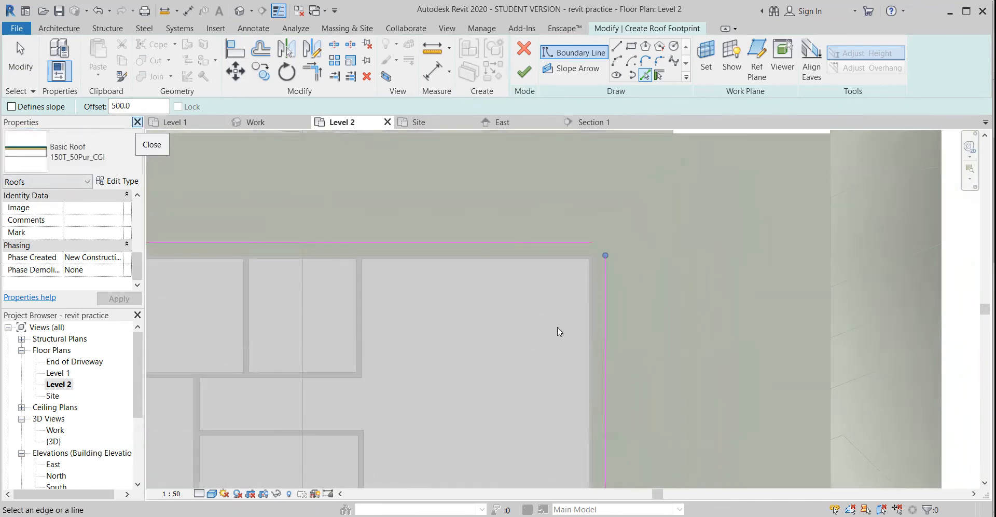
Extend the north and east roof boundary lines to meet at the house's northeast corner
{"action": "scroll", "coordinate": [581, 300], "scroll_direction": "up", "scroll_amount": 1}
{"action": "scroll", "coordinate": [644, 260], "scroll_direction": "up", "scroll_amount": 1}
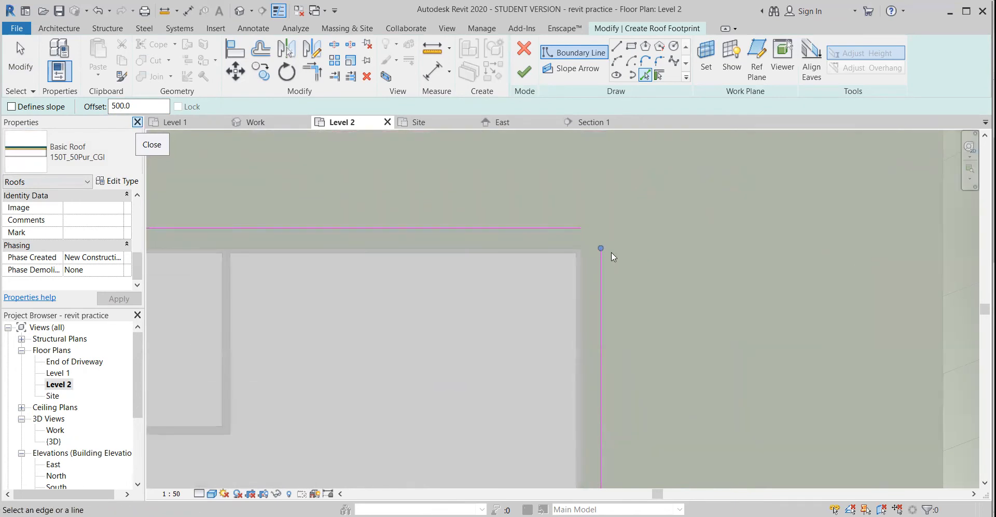
{"action": "scroll", "coordinate": [612, 251], "scroll_direction": "up", "scroll_amount": 2}
{"action": "key", "text": "Escape"}
{"action": "left_click_drag", "start_coordinate": [565, 217], "coordinate": [595, 216]}
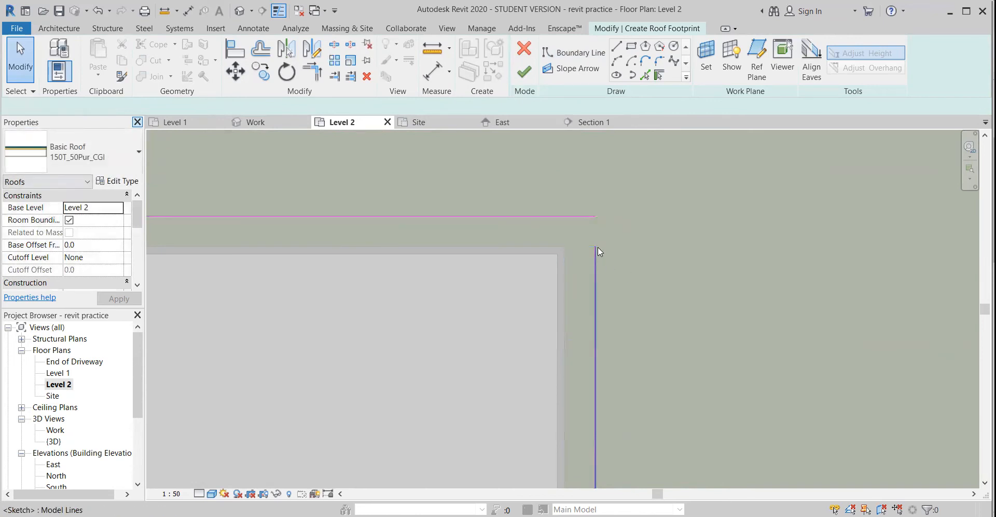
{"action": "left_click", "coordinate": [597, 247]}
{"action": "mouse_move", "coordinate": [596, 248]}
{"action": "left_mouse_down"}
{"action": "mouse_move", "coordinate": [596, 215]}
{"action": "mouse_move", "coordinate": [614, 216]}
{"action": "left_mouse_up"}
{"action": "scroll", "coordinate": [551, 262], "scroll_direction": "down", "scroll_amount": 2}
Extend the west and north roof boundary lines to meet at the northwest corner, and check the southwest corner
{"action": "middle_click_drag", "start_coordinate": [401, 298], "coordinate": [857, 240]}
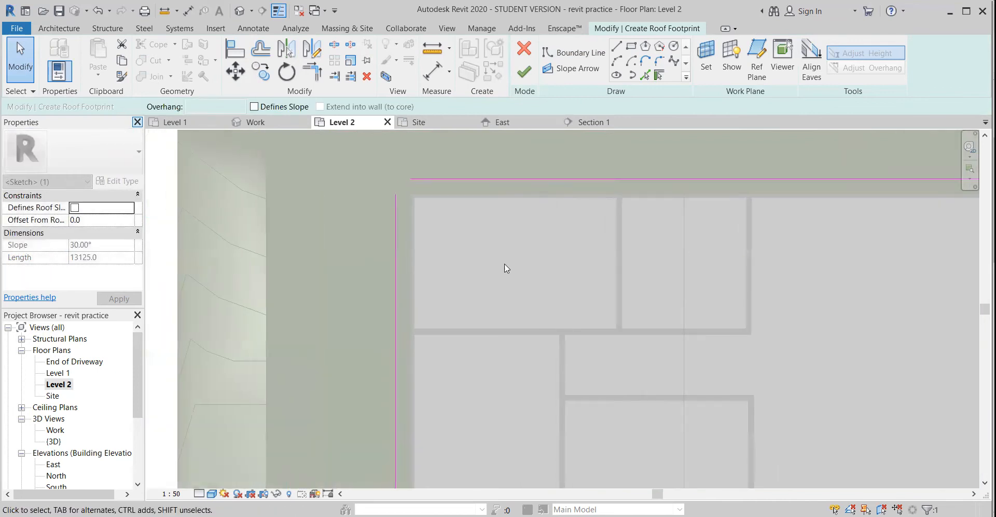
{"action": "mouse_move", "coordinate": [395, 195]}
{"action": "left_mouse_down"}
{"action": "mouse_move", "coordinate": [395, 179]}
{"action": "mouse_move", "coordinate": [385, 176]}
{"action": "left_mouse_up"}
{"action": "scroll", "coordinate": [418, 183], "scroll_direction": "up", "scroll_amount": 2}
{"action": "left_click", "coordinate": [418, 177]}
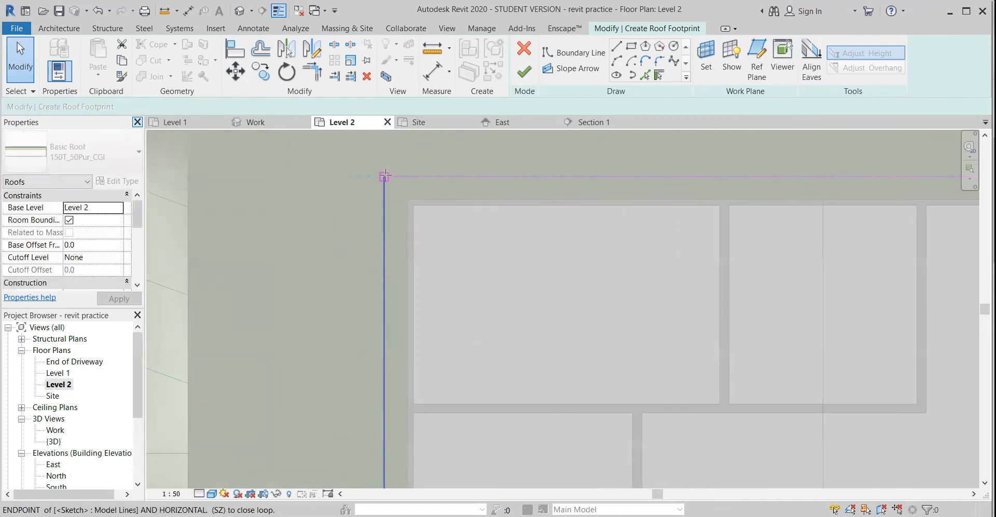
{"action": "scroll", "coordinate": [408, 232], "scroll_direction": "down", "scroll_amount": 2}
{"action": "middle_click_drag", "start_coordinate": [434, 291], "coordinate": [434, 122]}
{"action": "scroll", "coordinate": [400, 319], "scroll_direction": "up", "scroll_amount": 2}
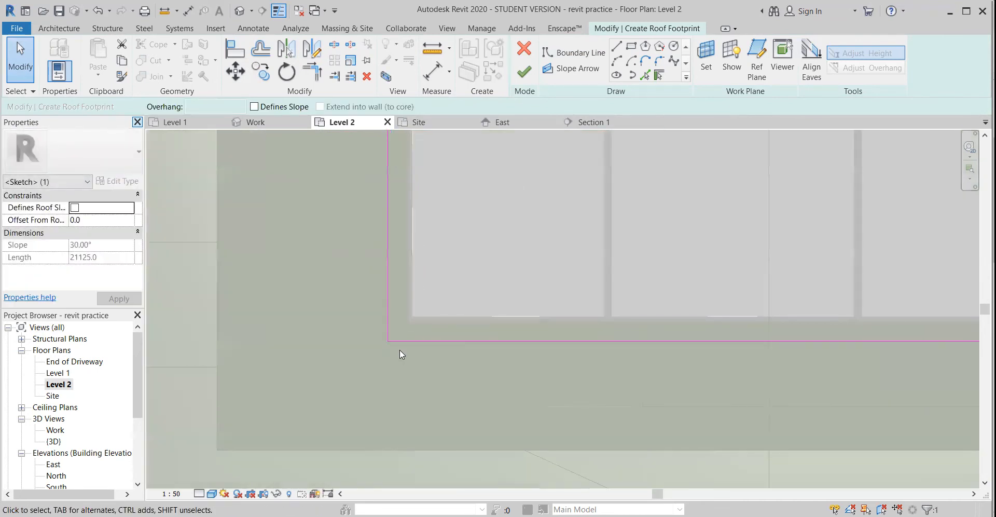
Finish the roof footprint sketch and view the roof in the Work 3D view
{"action": "scroll", "coordinate": [400, 348], "scroll_direction": "down", "scroll_amount": 2}
{"action": "scroll", "coordinate": [413, 345], "scroll_direction": "down", "scroll_amount": 3}
{"action": "middle_click_drag", "start_coordinate": [574, 365], "coordinate": [527, 406]}
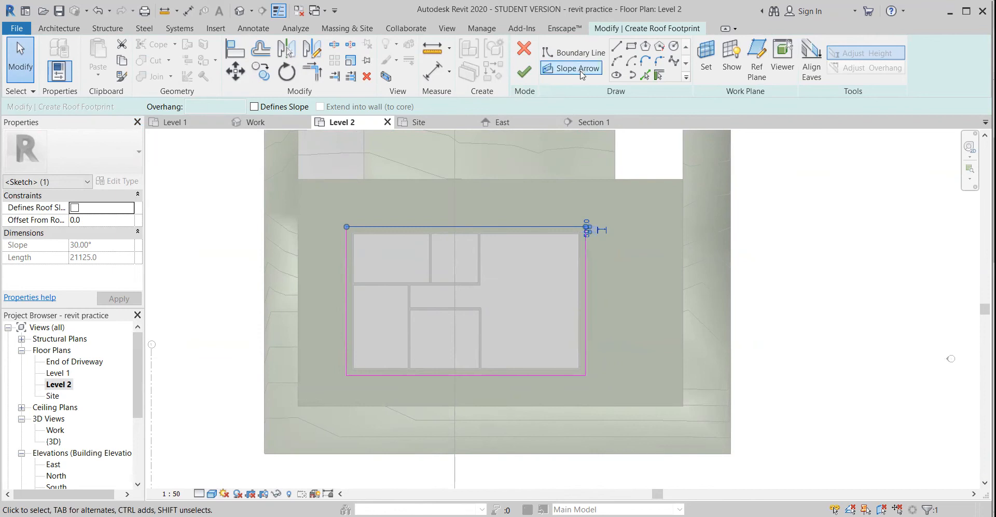
{"action": "left_click", "coordinate": [524, 73]}
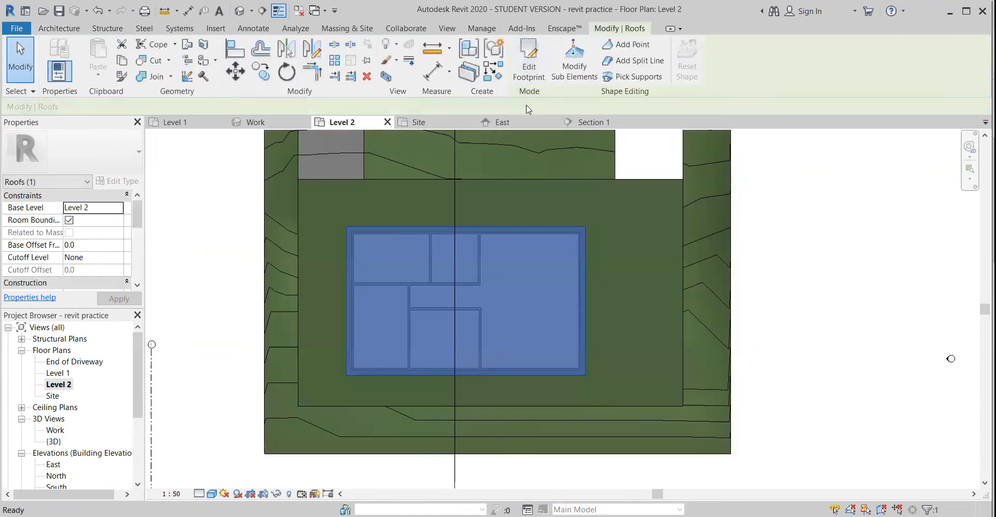
{"action": "left_click", "coordinate": [225, 356]}
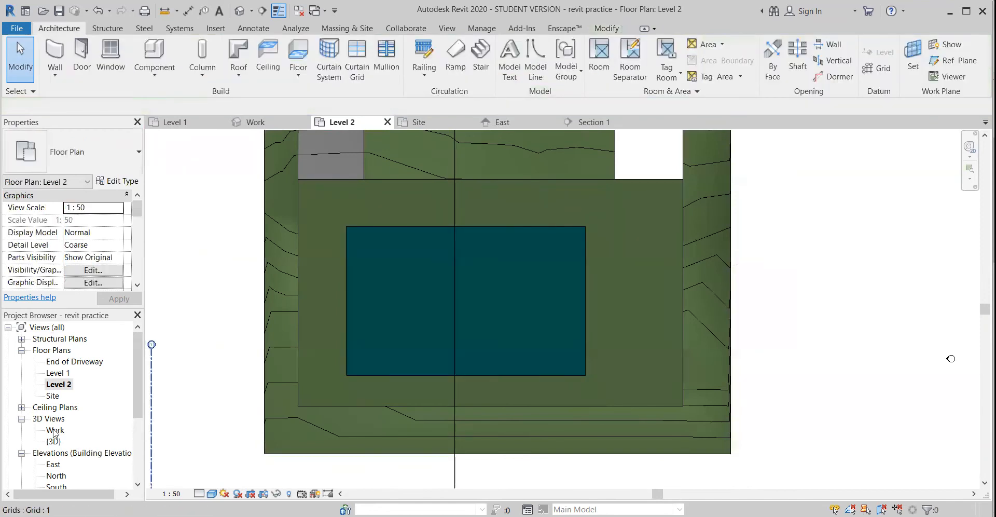
{"action": "double_click", "coordinate": [55, 429]}
{"action": "middle_click_drag", "start_coordinate": [367, 312], "coordinate": [394, 317], "text": "shift"}
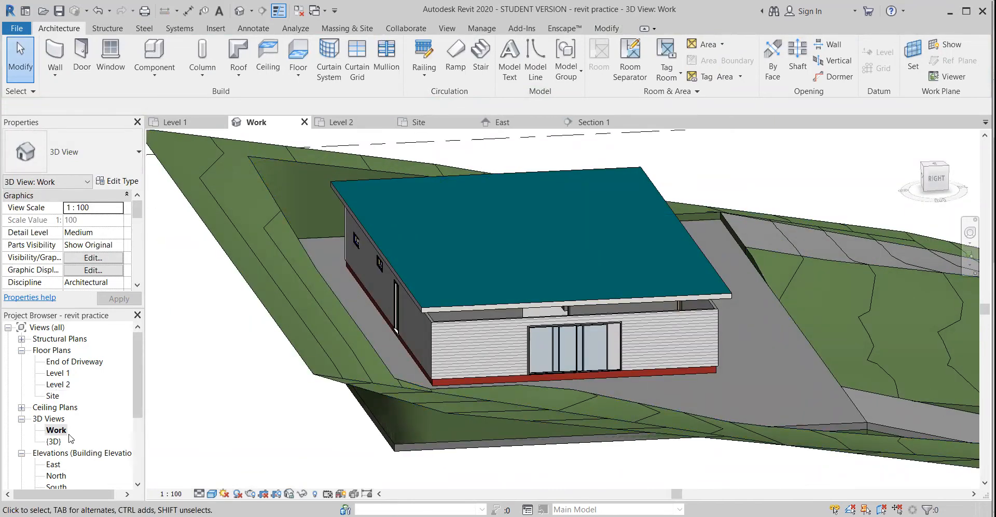
In the Site plan, edit the roof's footprint and draw a slope arrow from the south boundary's midpoint to the north boundary
{"action": "left_click", "coordinate": [885, 426]}
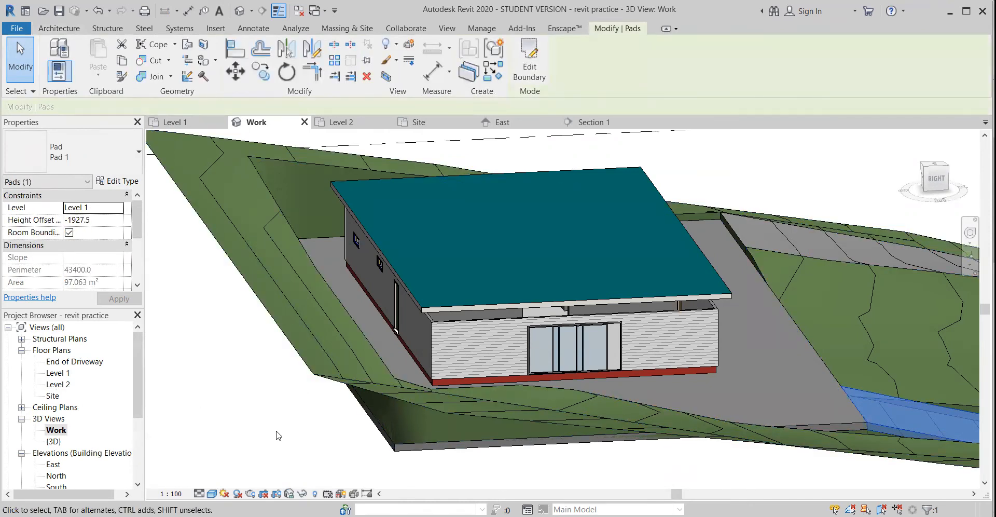
{"action": "double_click", "coordinate": [52, 396]}
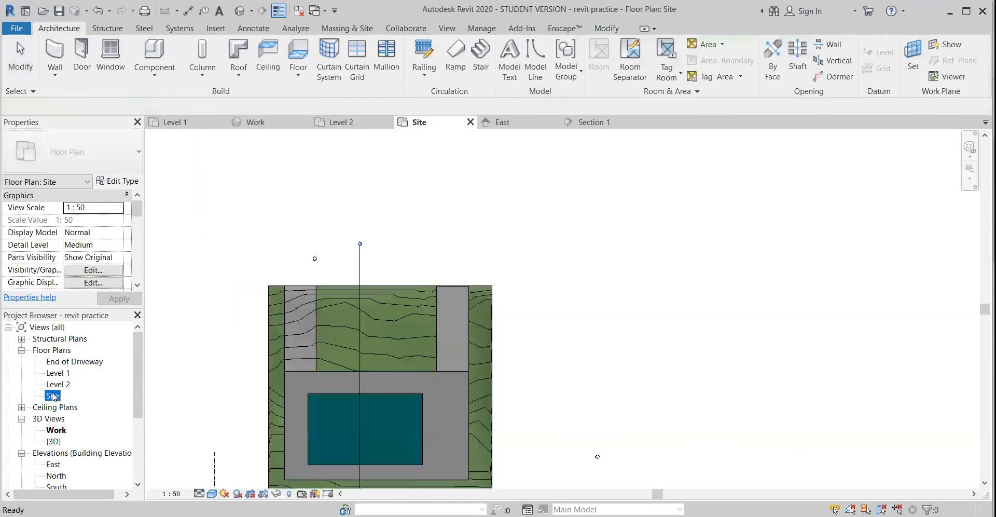
{"action": "scroll", "coordinate": [421, 326], "scroll_direction": "up", "scroll_amount": 3}
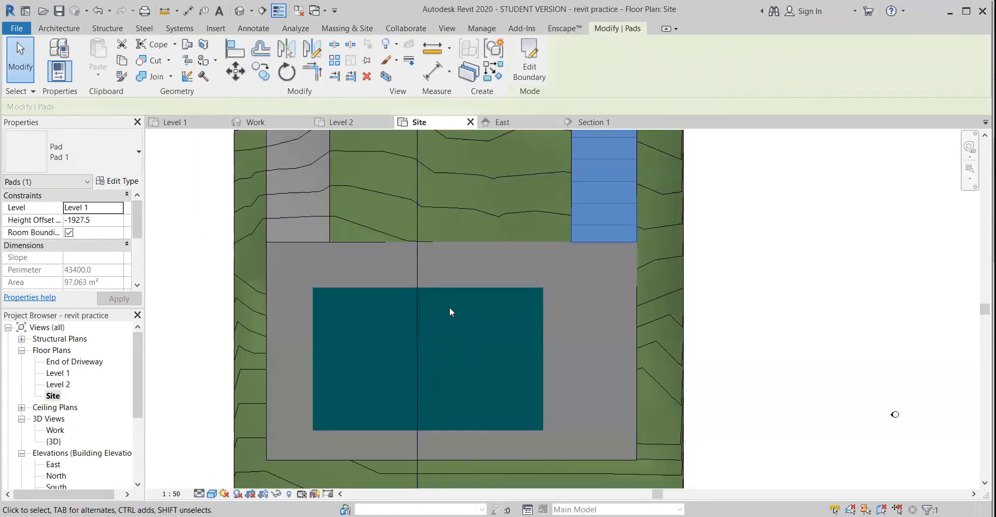
{"action": "left_click", "coordinate": [452, 293]}
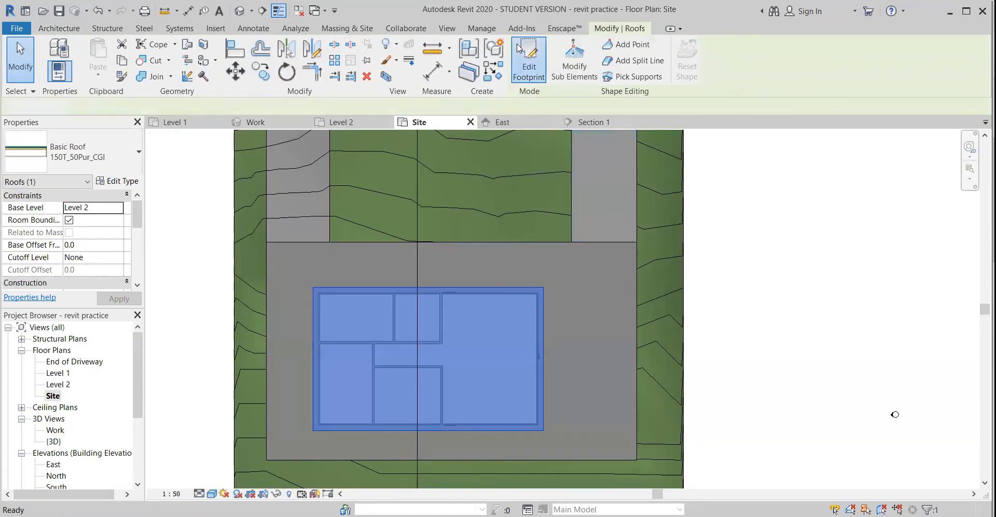
{"action": "left_click", "coordinate": [529, 57]}
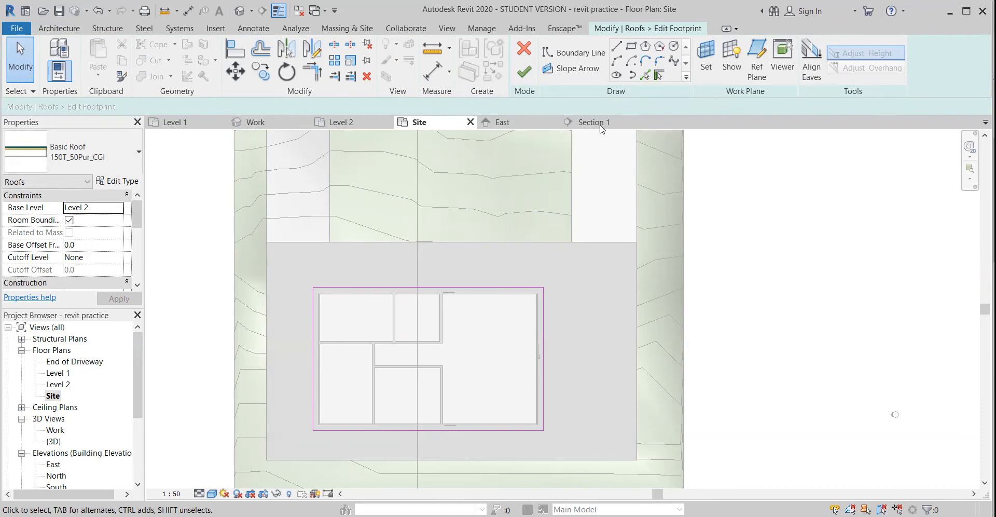
{"action": "middle_click_drag", "start_coordinate": [556, 225], "coordinate": [600, 129]}
{"action": "left_click", "coordinate": [583, 70]}
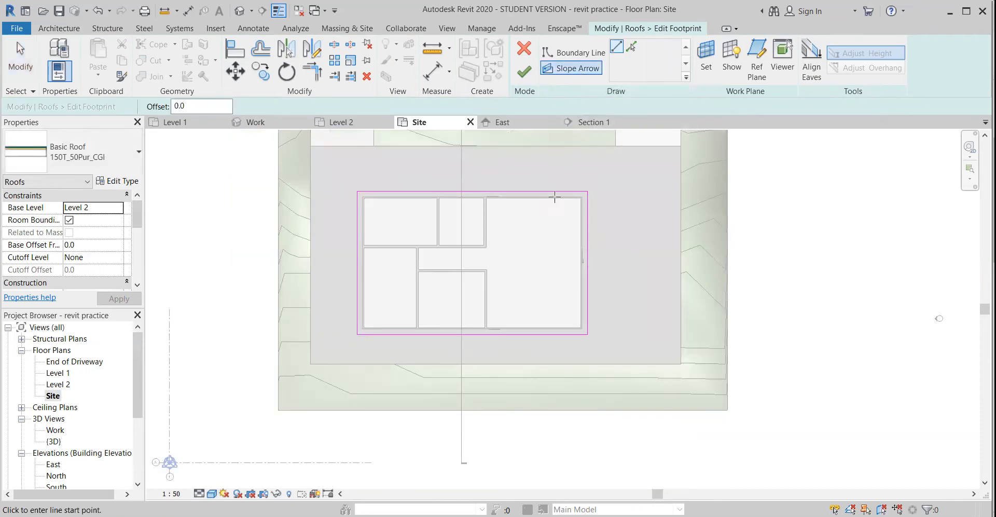
{"action": "scroll", "coordinate": [479, 208], "scroll_direction": "up", "scroll_amount": 5}
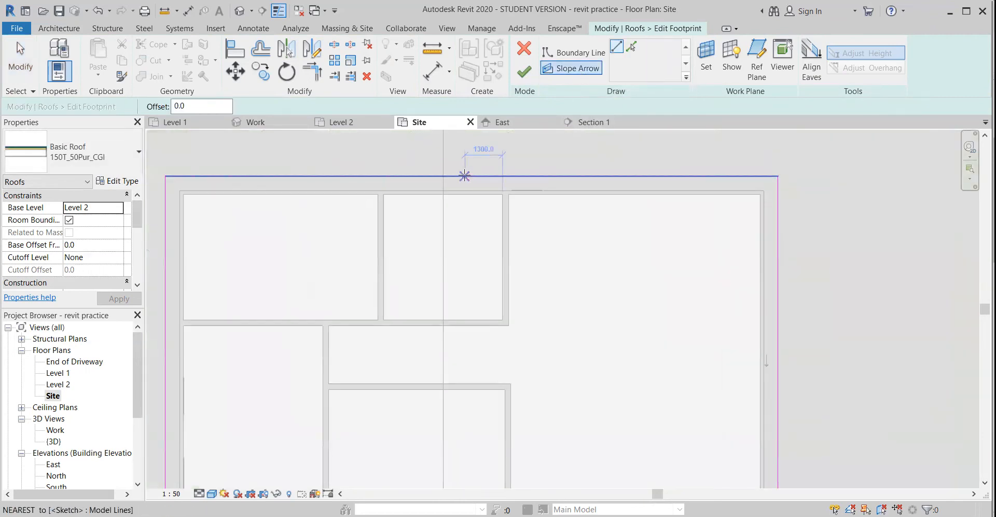
{"action": "scroll", "coordinate": [471, 230], "scroll_direction": "down", "scroll_amount": 3}
{"action": "middle_click_drag", "start_coordinate": [486, 308], "coordinate": [484, 273]}
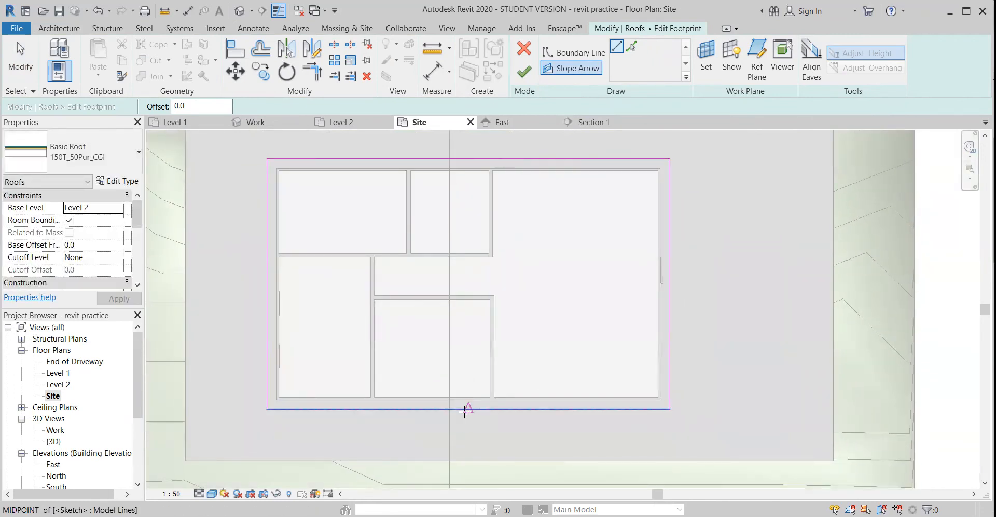
{"action": "left_click", "coordinate": [468, 409]}
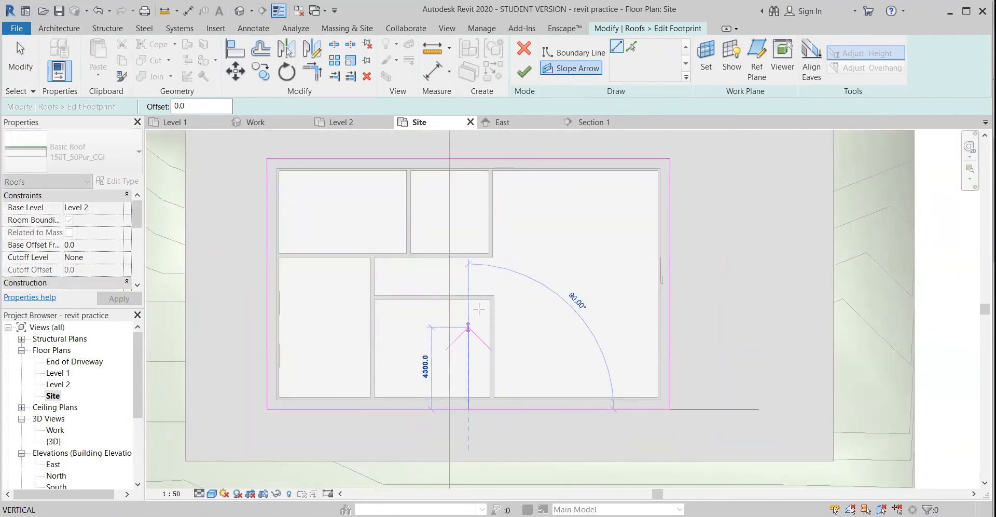
{"action": "left_click", "coordinate": [469, 159]}
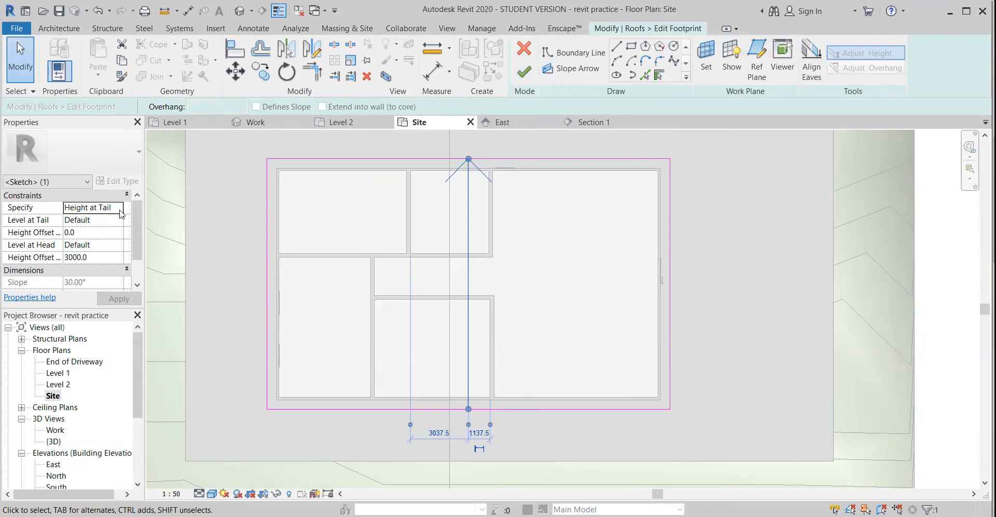
Specify the slope arrow by Slope at 5° and finish the footprint edit
{"action": "left_click", "coordinate": [120, 210]}
{"action": "left_click", "coordinate": [90, 232]}
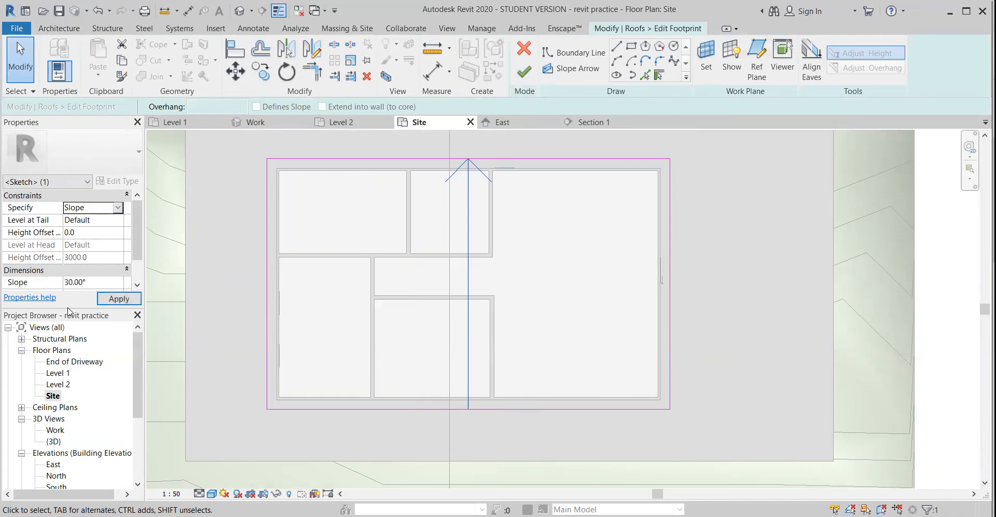
{"action": "left_click", "coordinate": [73, 281]}
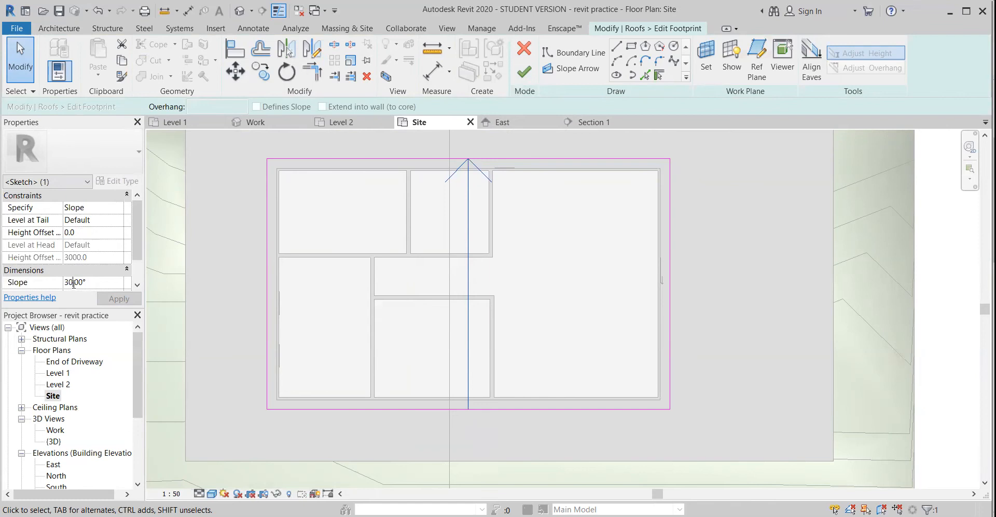
{"action": "type", "text": "5"}
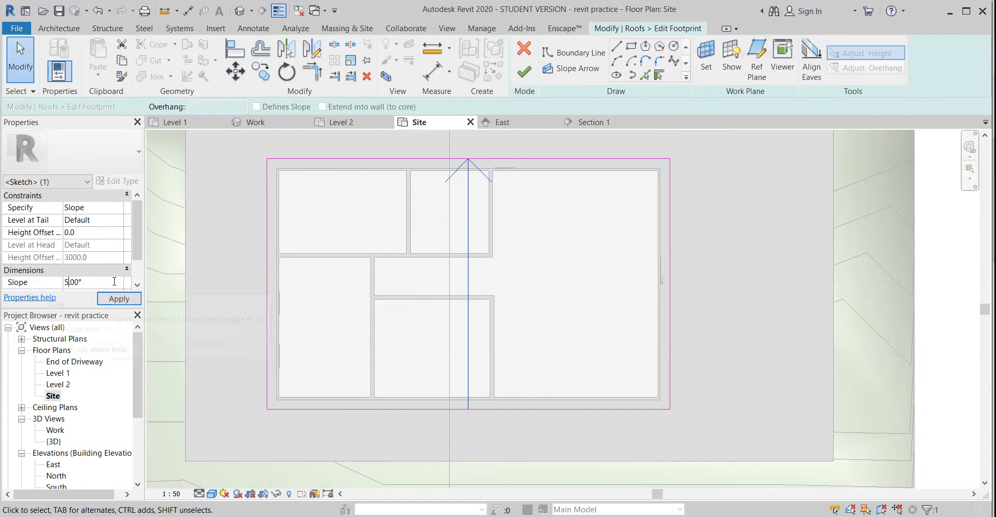
{"action": "left_click", "coordinate": [118, 298]}
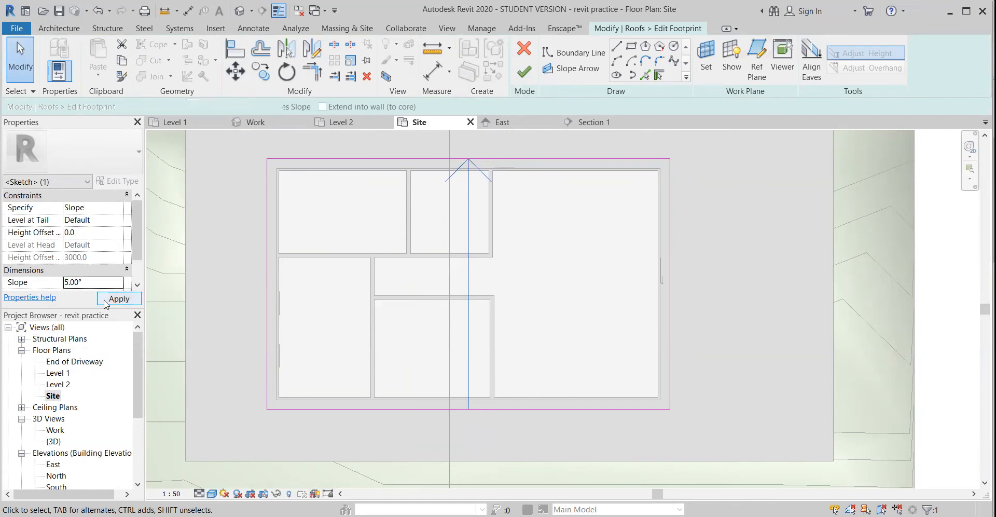
{"action": "left_click", "coordinate": [525, 74]}
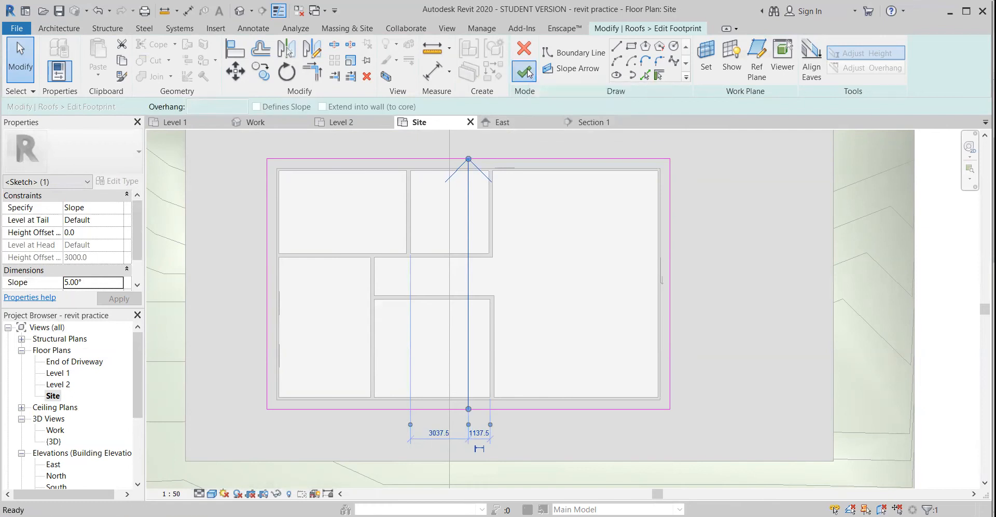
Inspect the sloped roof in the Work 3D view, return to the Site plan and save the project
{"action": "double_click", "coordinate": [55, 430]}
{"action": "middle_click_drag", "start_coordinate": [396, 408], "coordinate": [319, 412], "text": "shift"}
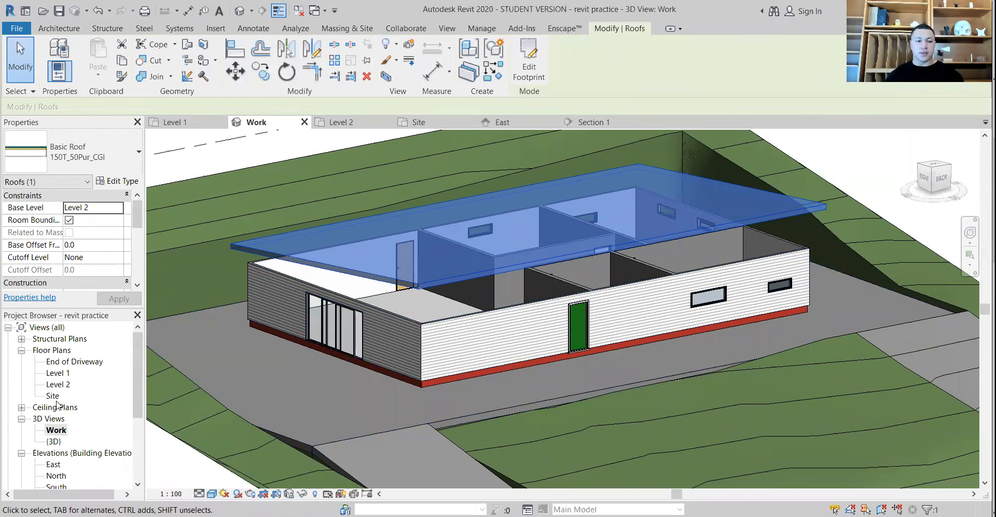
{"action": "double_click", "coordinate": [52, 396]}
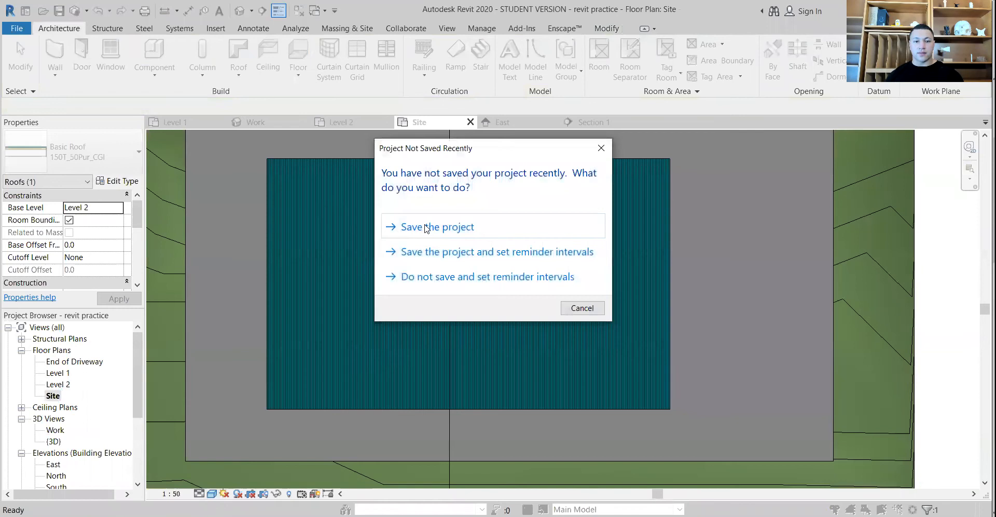
{"action": "left_click", "coordinate": [425, 227]}
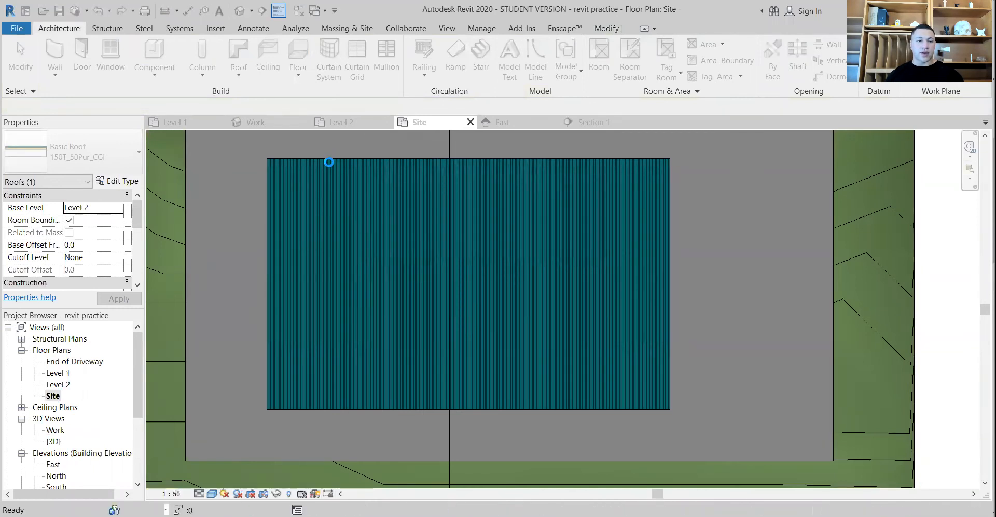
Edit the roof's footprint again and delete its slope arrow
{"action": "left_click", "coordinate": [328, 160]}
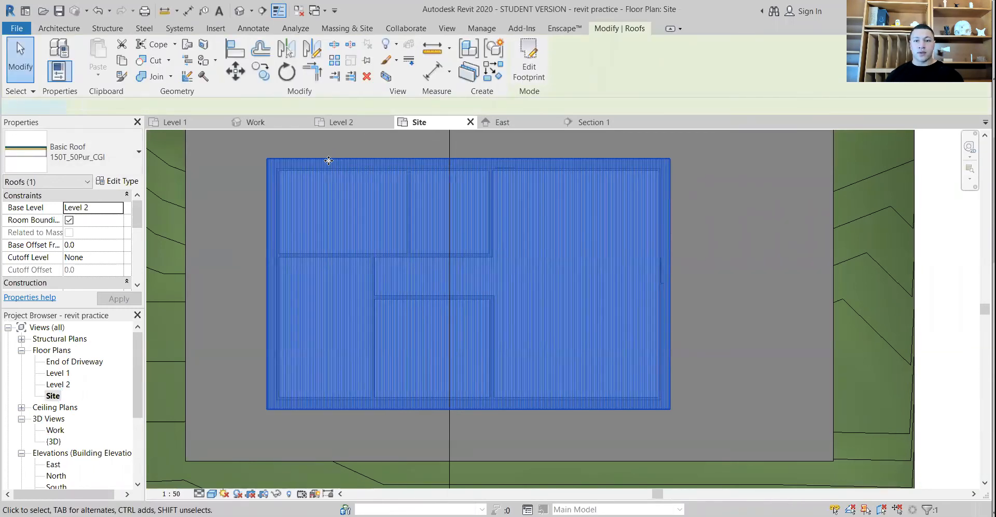
{"action": "left_click", "coordinate": [529, 60]}
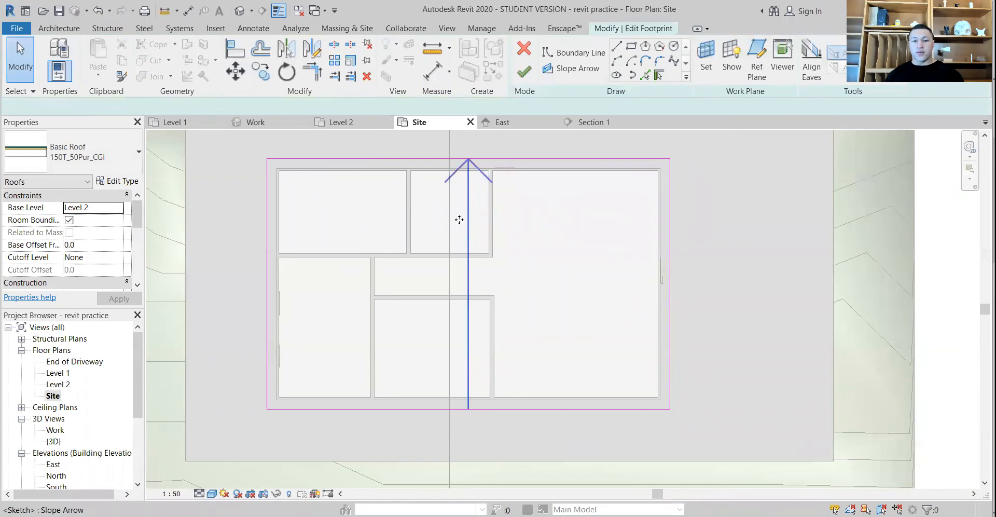
{"action": "left_click", "coordinate": [467, 215]}
{"action": "key", "text": "Delete"}
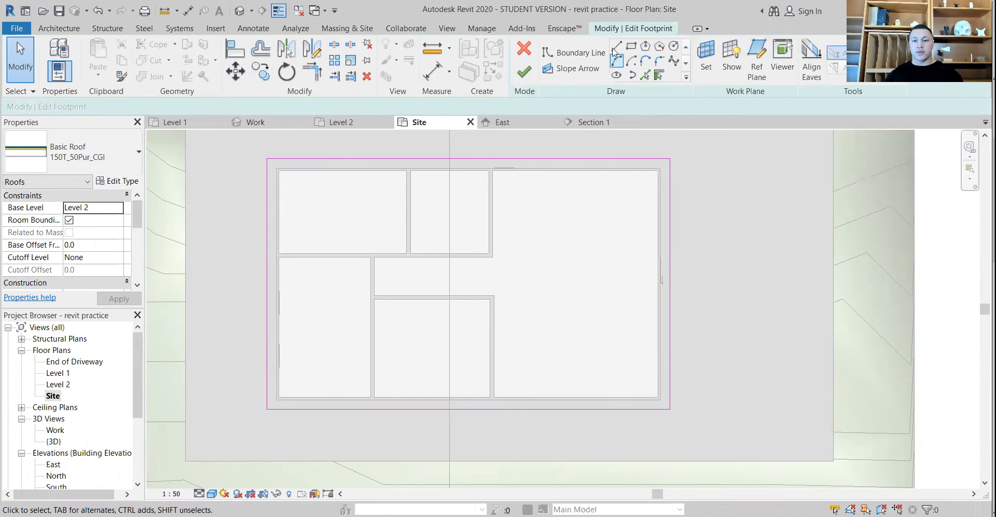
Draw a straight boundary line across the roof from the east edge's midpoint to the west edge
{"action": "left_click", "coordinate": [616, 47]}
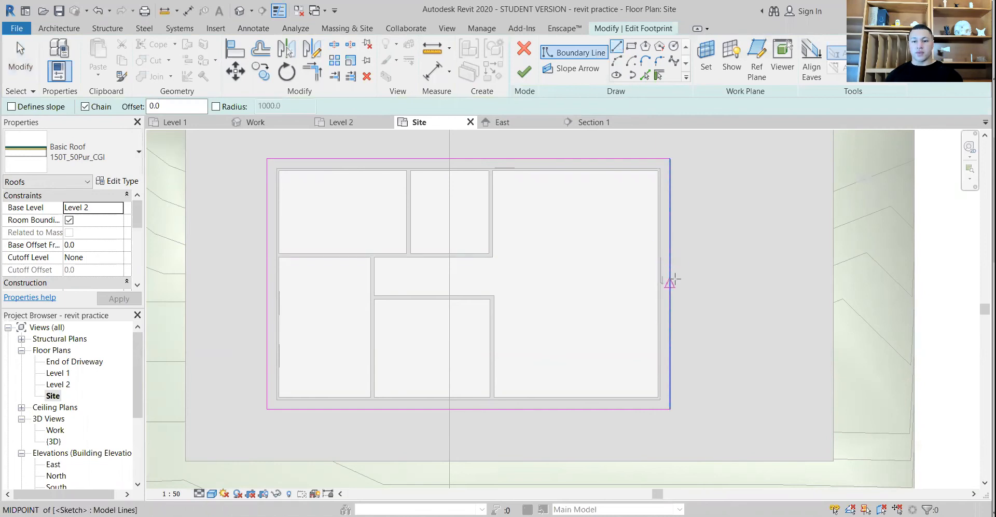
{"action": "left_click", "coordinate": [670, 281]}
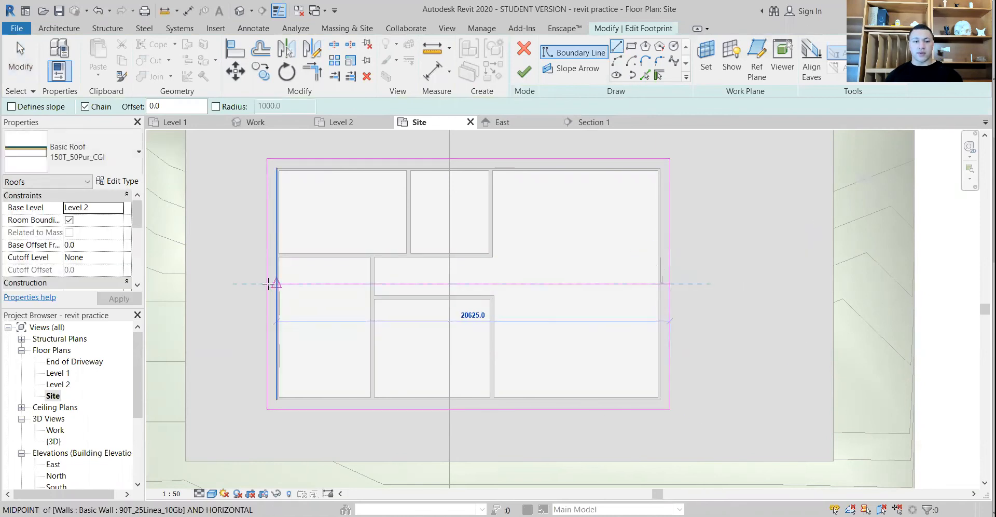
{"action": "left_click", "coordinate": [266, 284]}
{"action": "key", "text": "Escape"}
{"action": "key", "text": "Escape"}
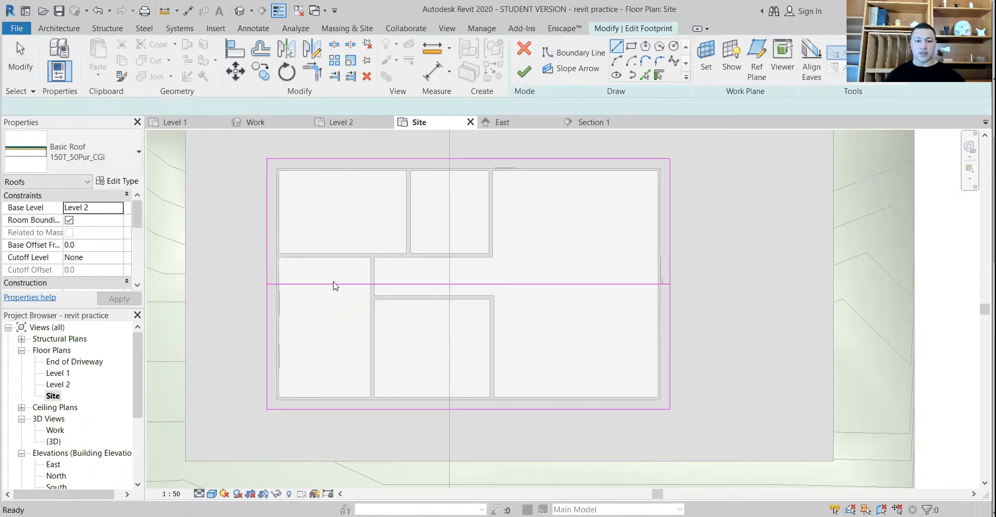
Draw a slope arrow from the midpoint of the roof's north edge down to the central boundary line
{"action": "left_click", "coordinate": [597, 67]}
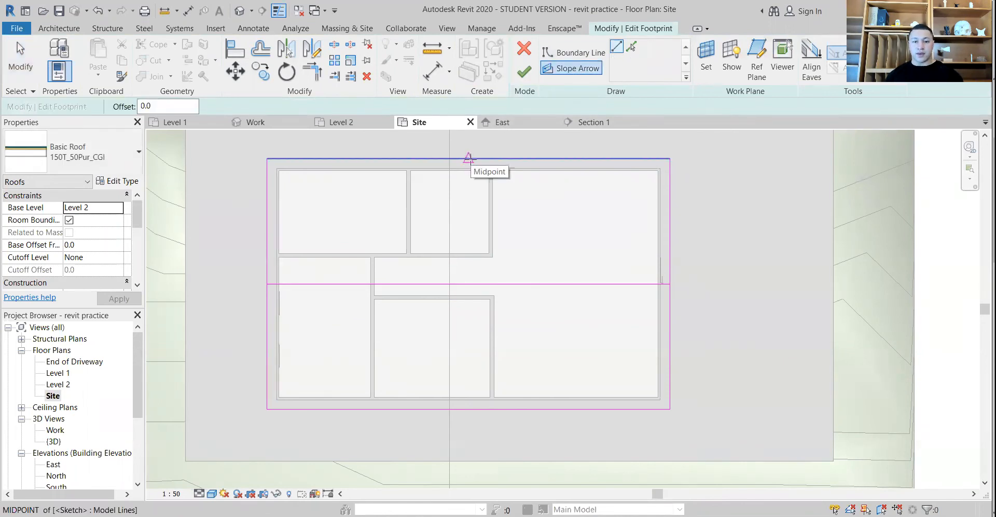
{"action": "left_click", "coordinate": [468, 159]}
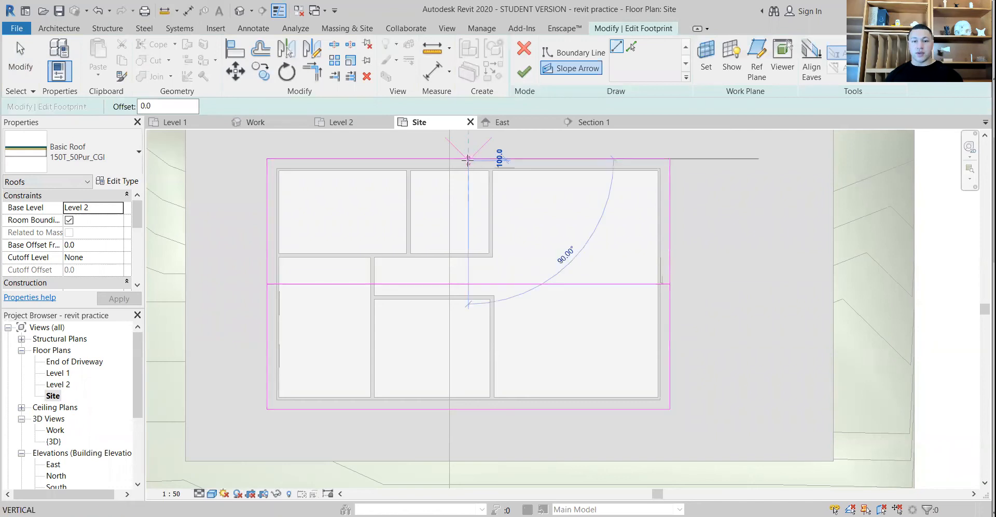
{"action": "left_click", "coordinate": [468, 284]}
{"action": "key", "text": "Escape"}
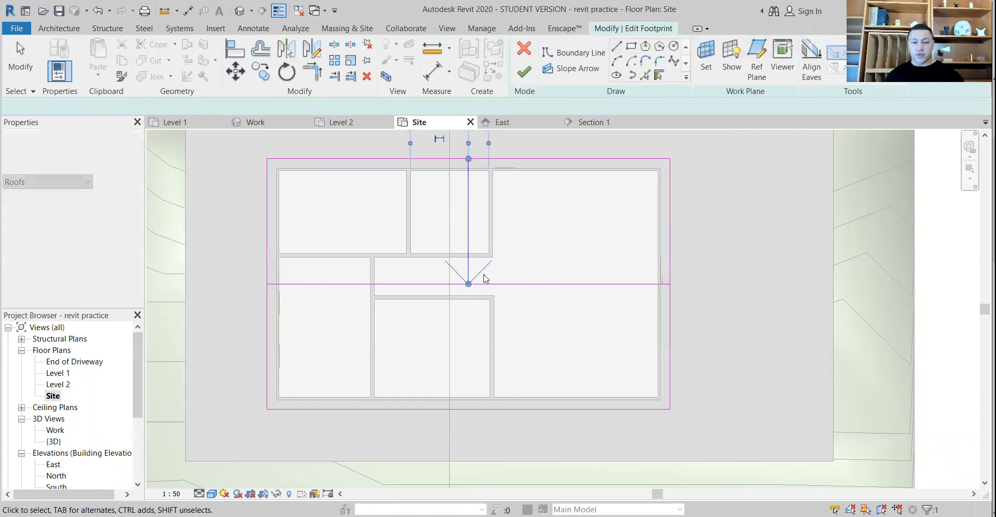
Draw an opposing slope arrow from the south edge's midpoint to the centre and delete the boundary line crossing the roof
{"action": "left_click", "coordinate": [578, 69]}
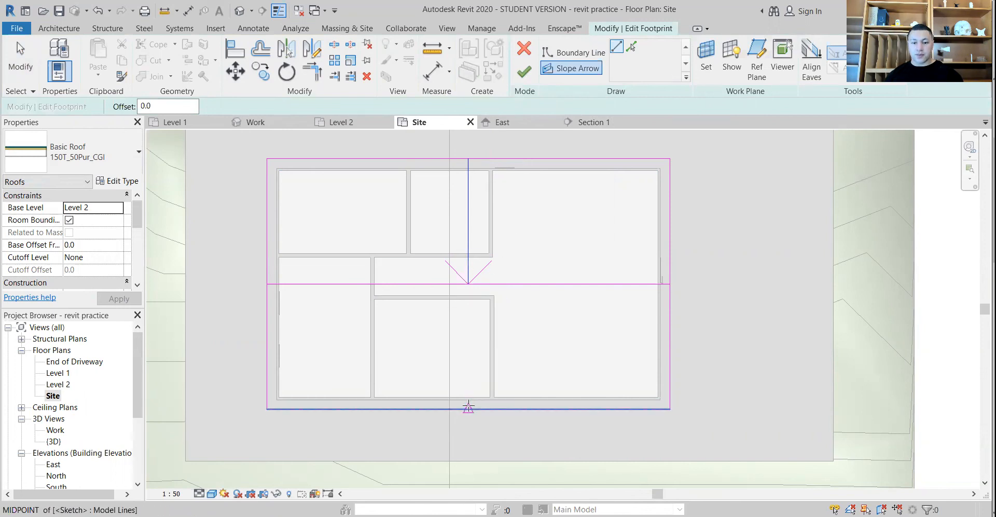
{"action": "left_click", "coordinate": [469, 409]}
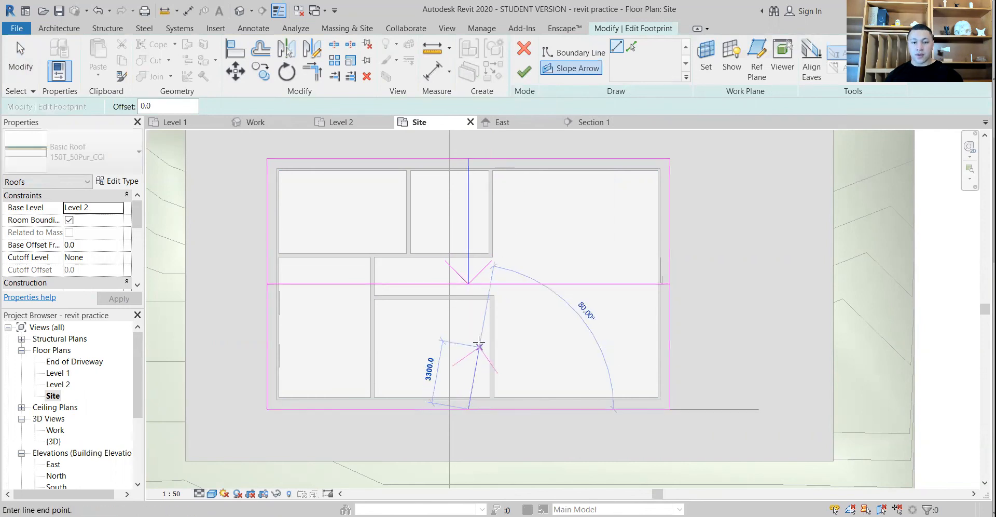
{"action": "left_click", "coordinate": [468, 284]}
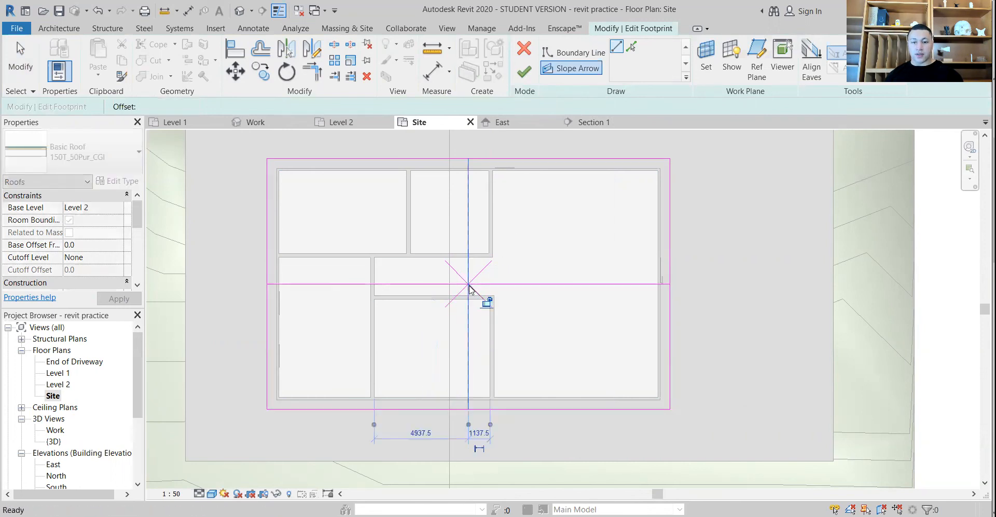
{"action": "key", "text": "Escape"}
{"action": "left_click", "coordinate": [528, 286]}
{"action": "key", "text": "Delete"}
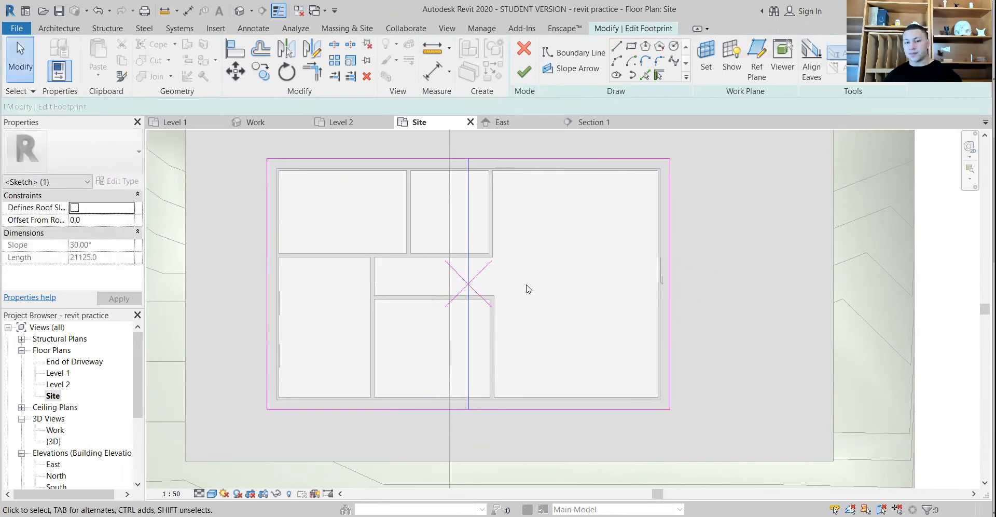
Specify the north slope arrow by Slope and set it to 5°
{"action": "left_click", "coordinate": [471, 234]}
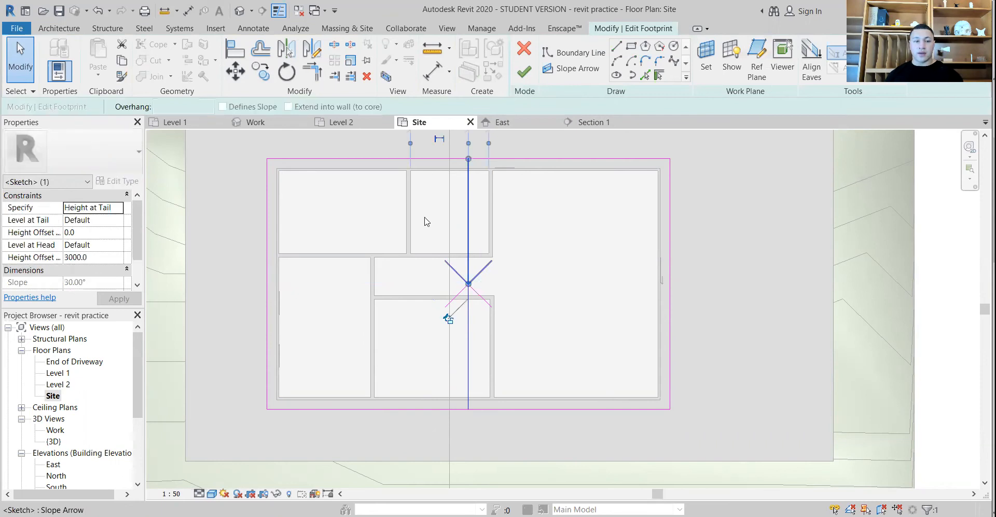
{"action": "left_click", "coordinate": [117, 207]}
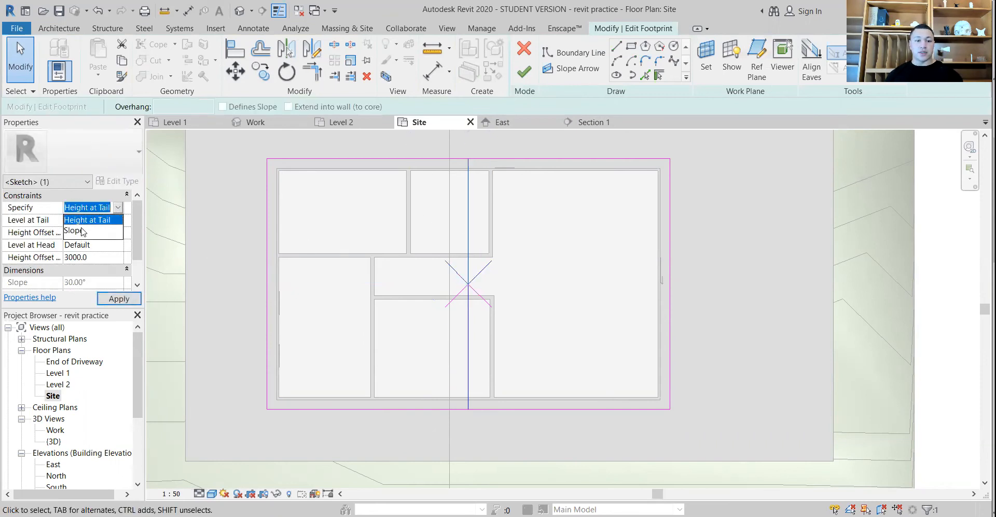
{"action": "left_click", "coordinate": [77, 230]}
{"action": "left_click", "coordinate": [113, 209]}
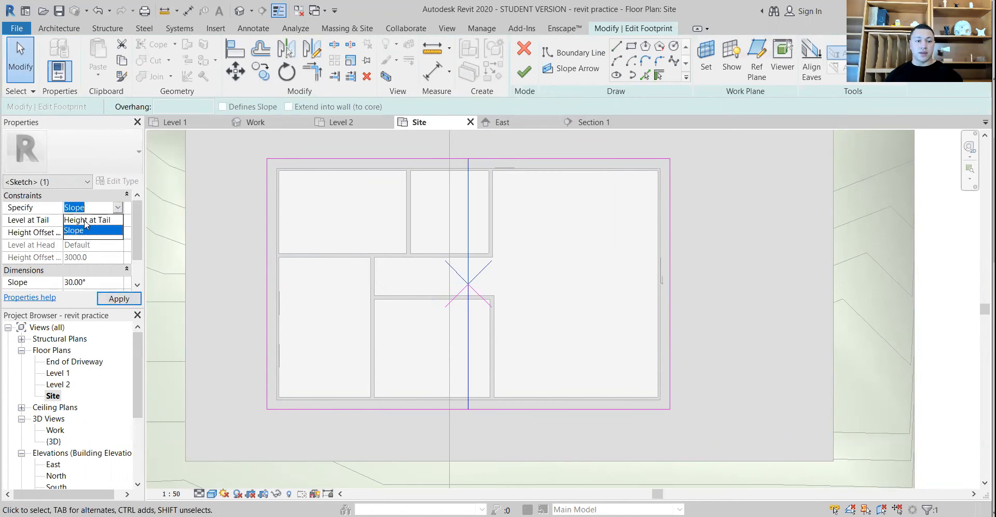
{"action": "left_click", "coordinate": [86, 221]}
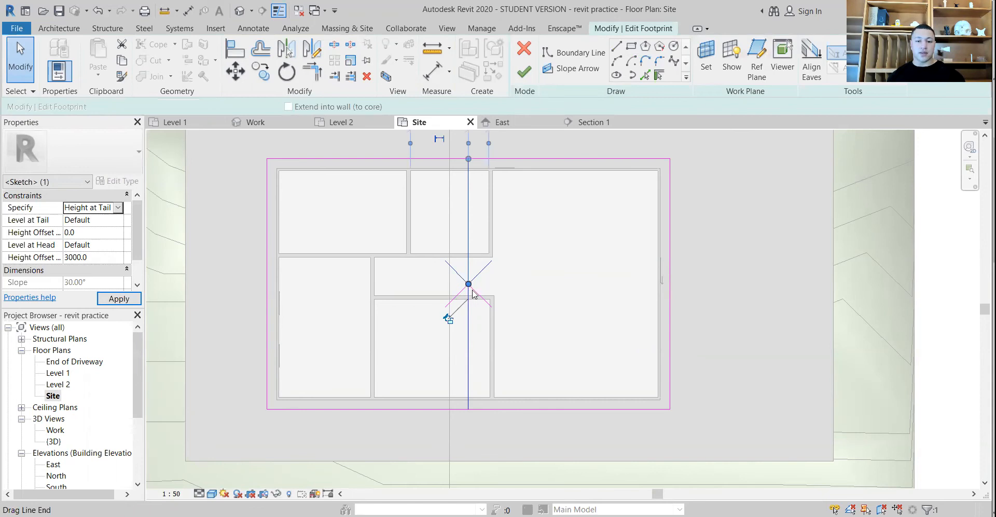
{"action": "left_click", "coordinate": [118, 208]}
{"action": "left_click", "coordinate": [91, 230]}
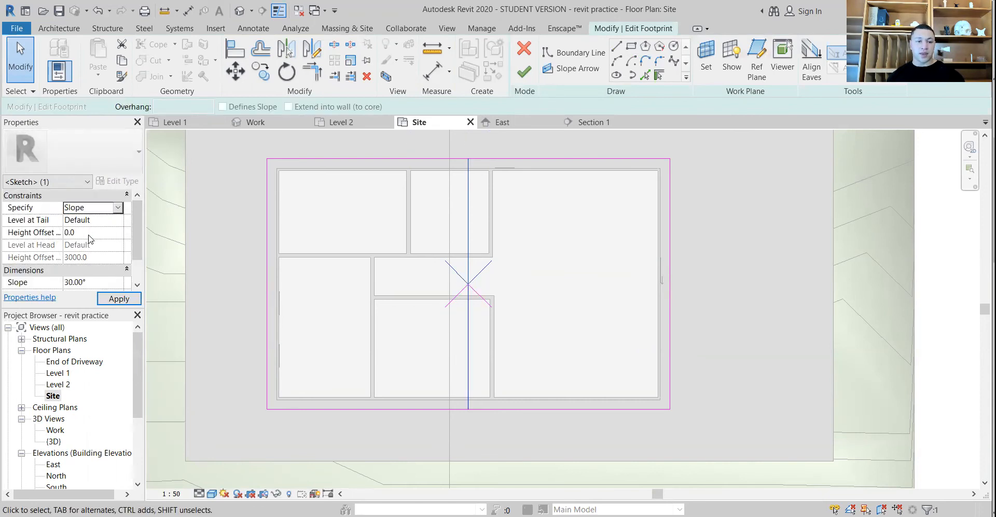
{"action": "left_click", "coordinate": [66, 282]}
{"action": "left_click_drag", "start_coordinate": [63, 282], "coordinate": [59, 287]}
{"action": "type", "text": "5"}
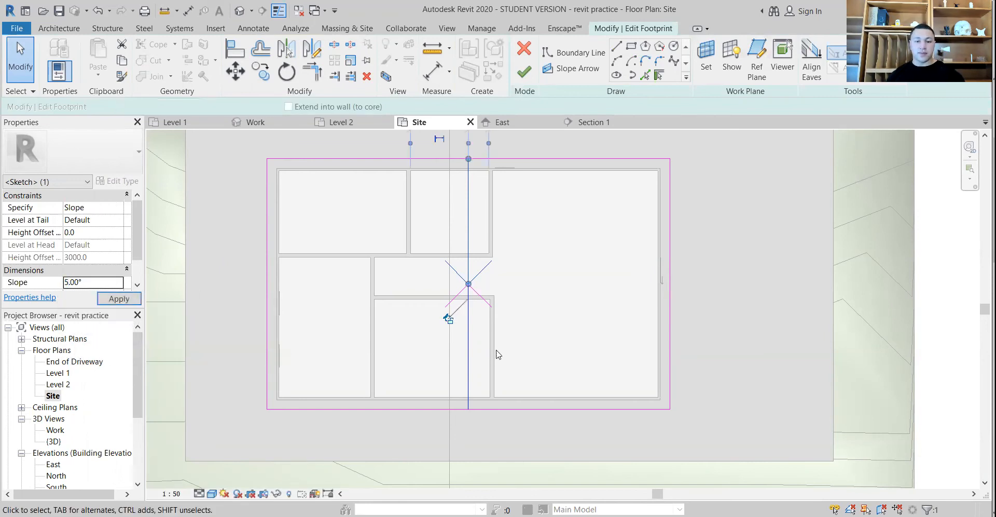
Specify the south slope arrow by Slope at 5° and finish the footprint edit
{"action": "left_click", "coordinate": [469, 355]}
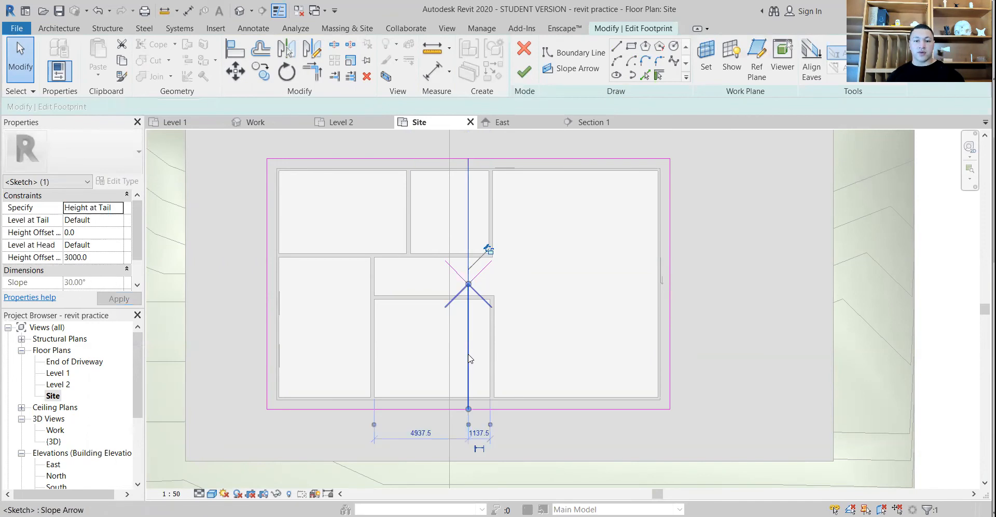
{"action": "left_click", "coordinate": [111, 211]}
{"action": "left_click", "coordinate": [103, 230]}
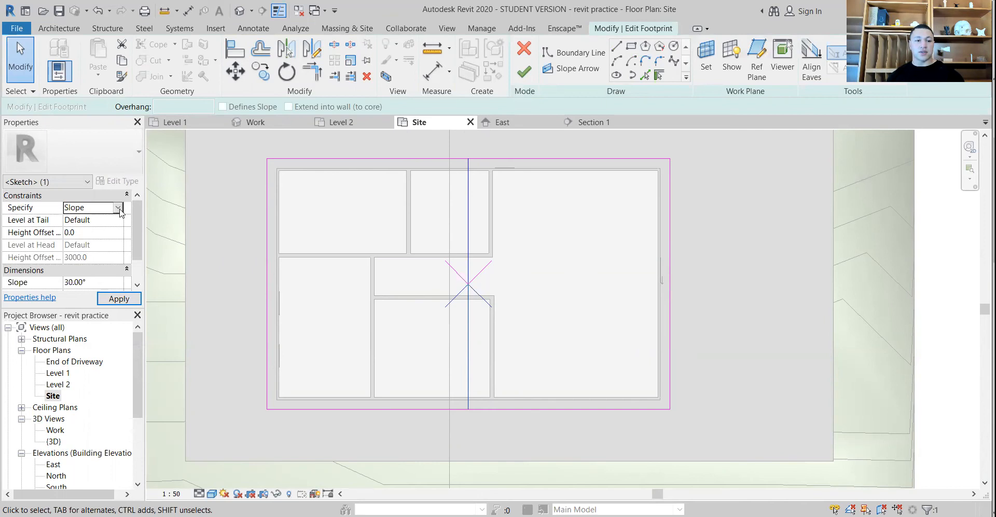
{"action": "left_click", "coordinate": [119, 208]}
{"action": "left_click", "coordinate": [86, 234]}
{"action": "left_click", "coordinate": [67, 282]}
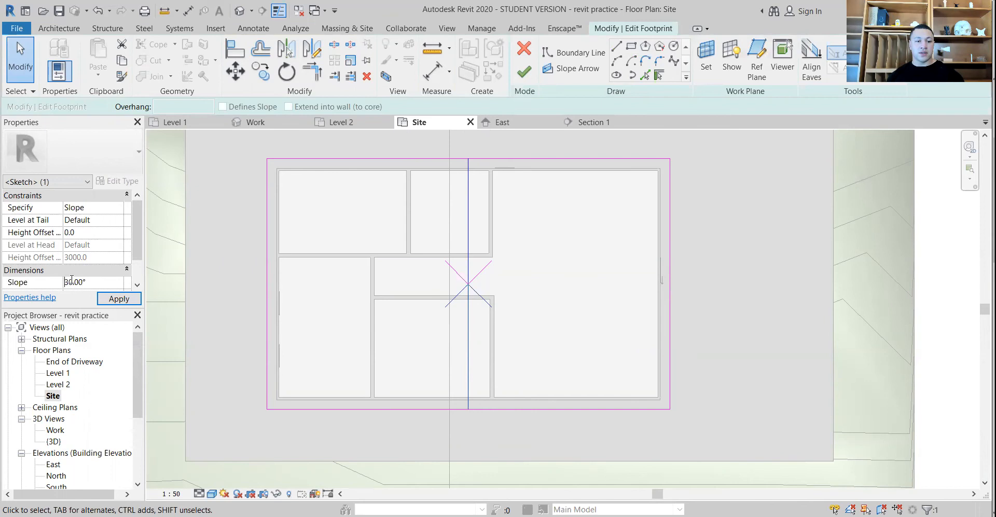
{"action": "left_click", "coordinate": [117, 299]}
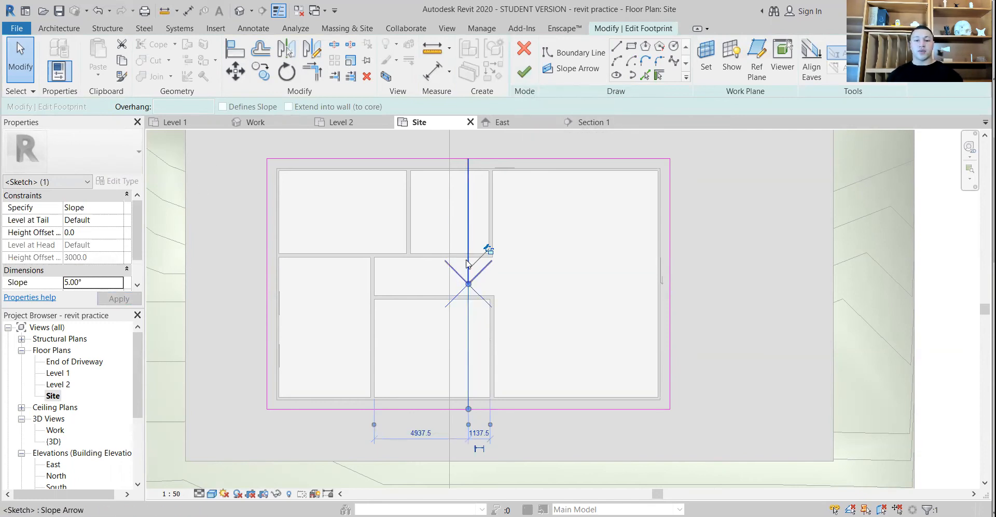
{"action": "left_click", "coordinate": [524, 75]}
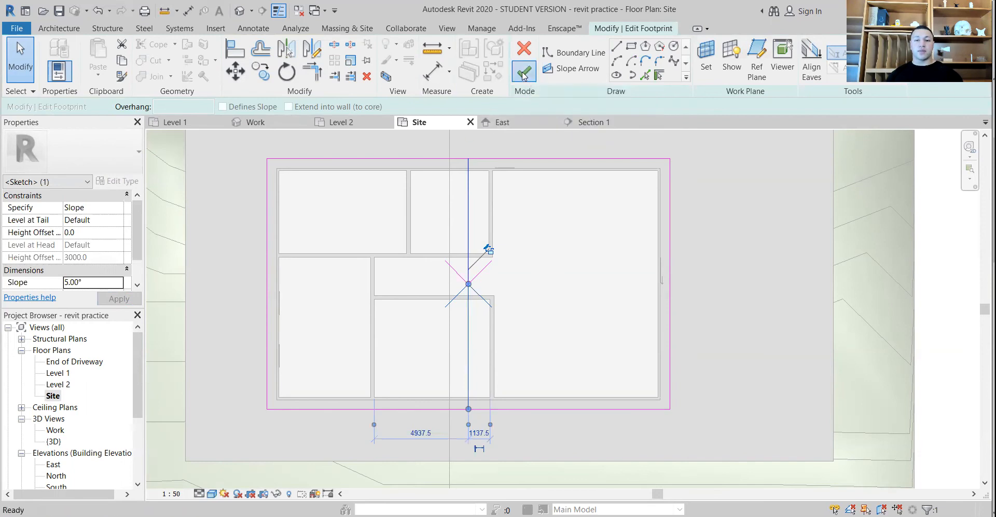
In the Work 3D view, edit the roof's footprint to set the north slope arrow to 9° and inspect the roof
{"action": "double_click", "coordinate": [59, 431]}
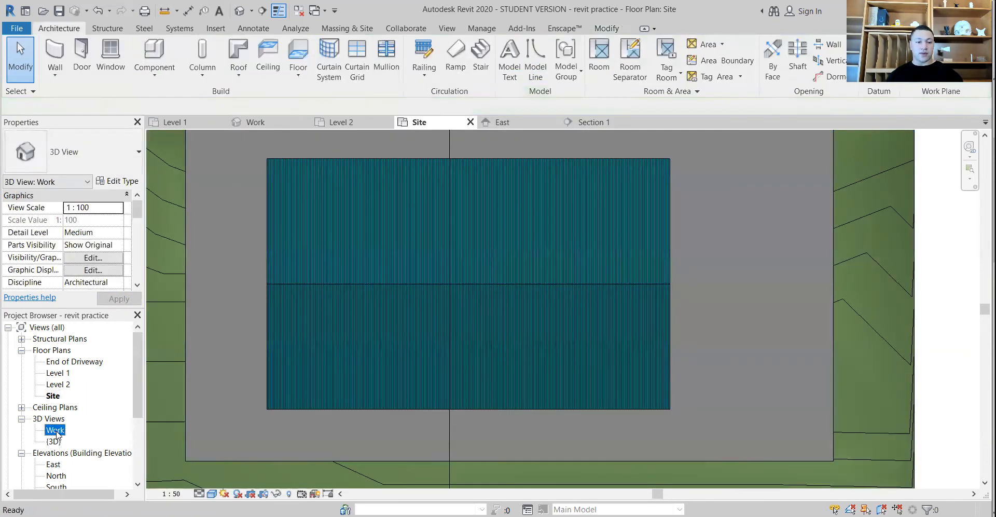
{"action": "middle_click_drag", "start_coordinate": [348, 393], "coordinate": [491, 257], "text": "shift"}
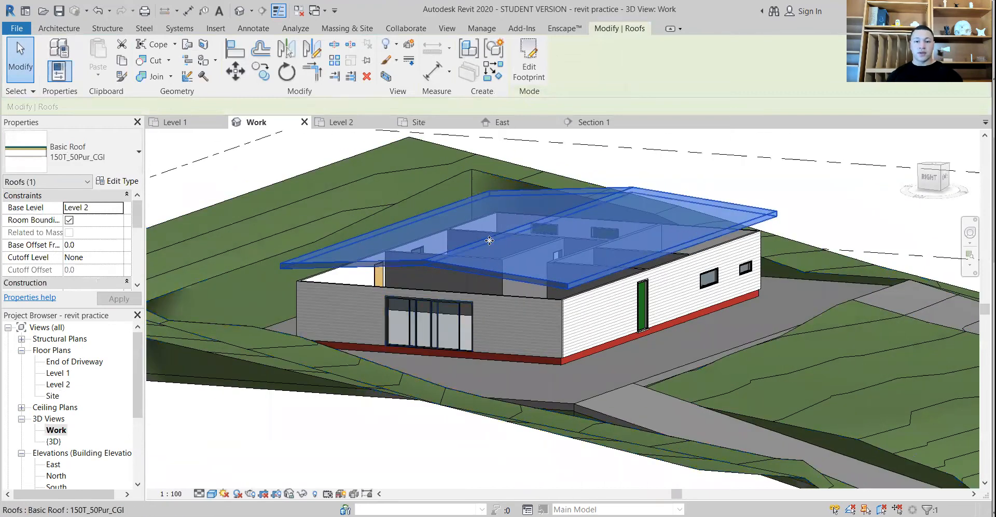
{"action": "double_click", "coordinate": [490, 240]}
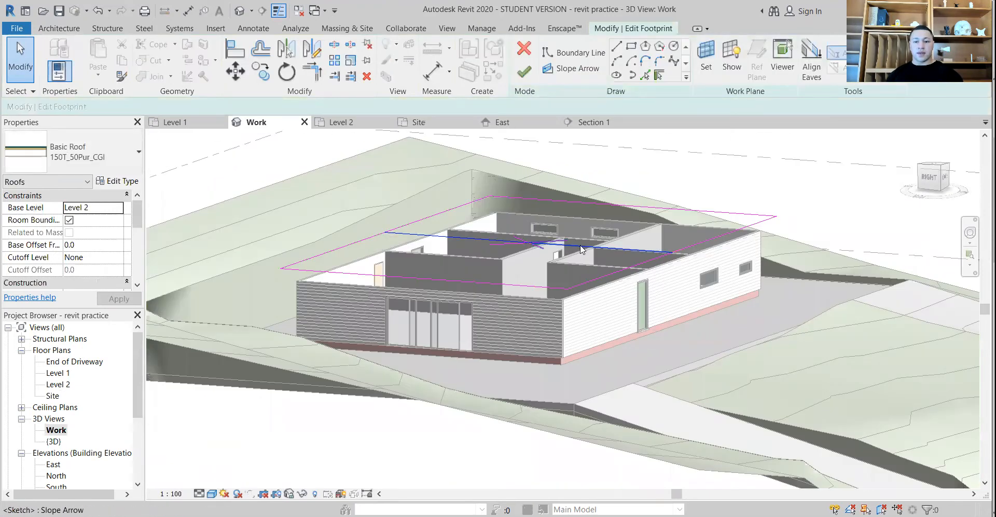
{"action": "left_click", "coordinate": [69, 281]}
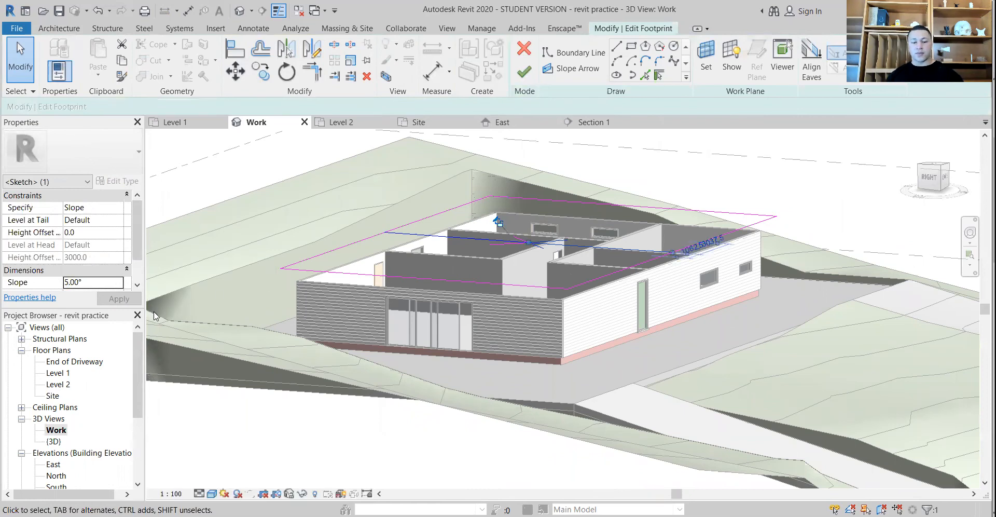
{"action": "left_click", "coordinate": [66, 282]}
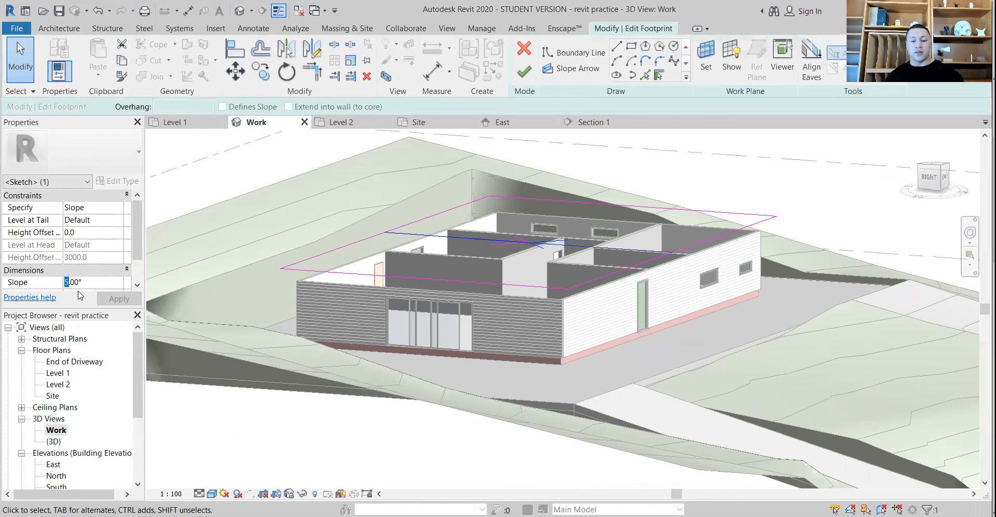
{"action": "type", "text": "9"}
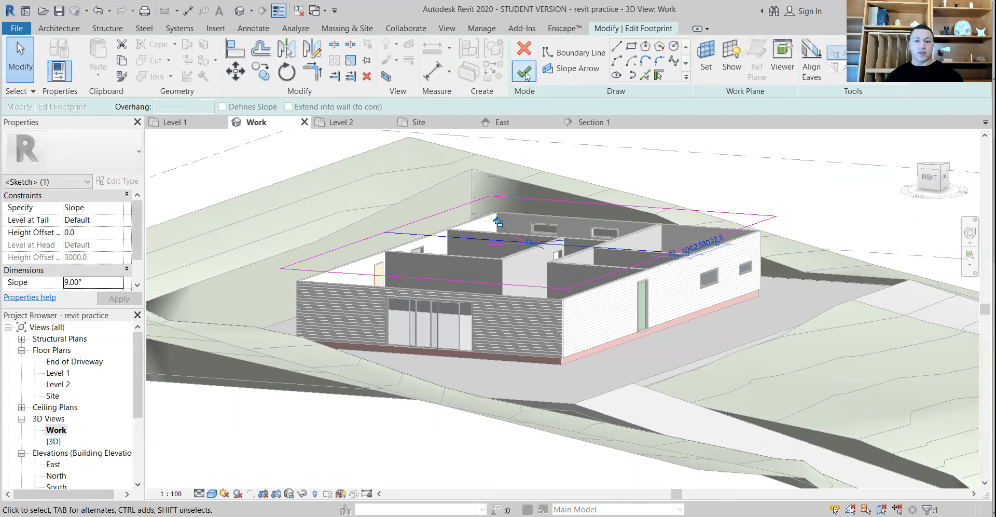
{"action": "left_click", "coordinate": [524, 74]}
{"action": "mouse_move", "coordinate": [467, 296]}
{"action": "middle_mouse_down", "text": "shift"}
{"action": "mouse_move", "coordinate": [512, 291]}
{"action": "mouse_move", "coordinate": [503, 292]}
{"action": "mouse_move", "coordinate": [534, 249]}
{"action": "middle_mouse_up", "text": "shift"}
{"action": "middle_click_drag", "start_coordinate": [557, 207], "coordinate": [574, 289], "text": "shift"}
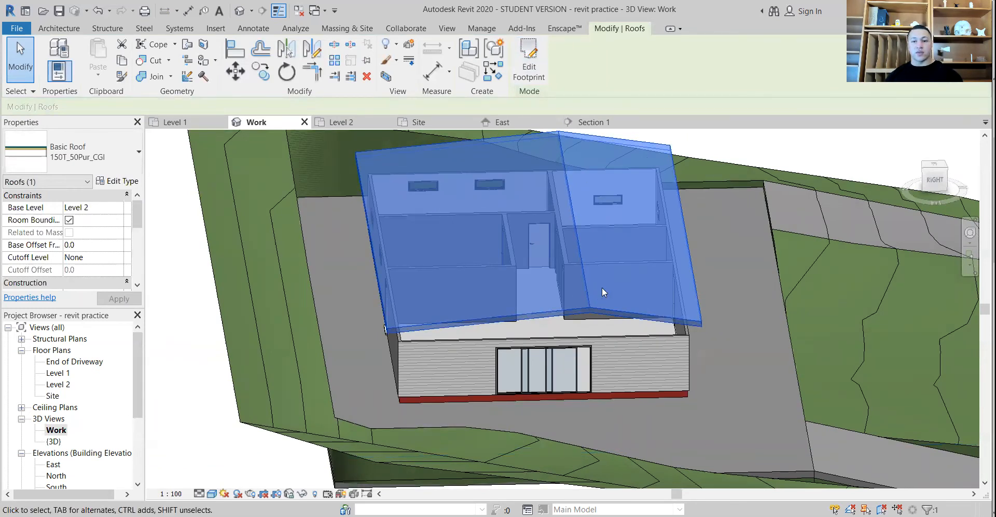
{"action": "middle_click_drag", "start_coordinate": [518, 210], "coordinate": [515, 240], "text": "shift"}
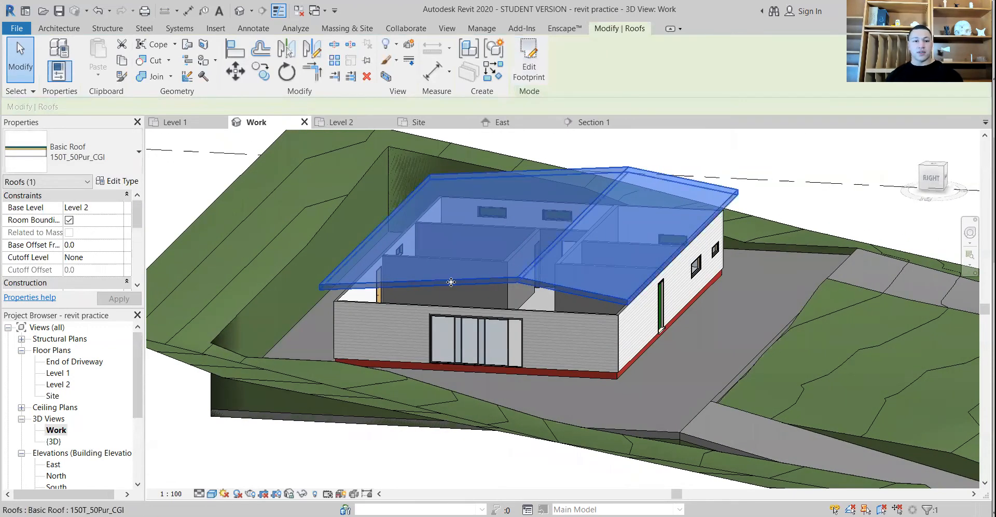
{"action": "middle_click_drag", "start_coordinate": [292, 262], "coordinate": [269, 415], "text": "shift"}
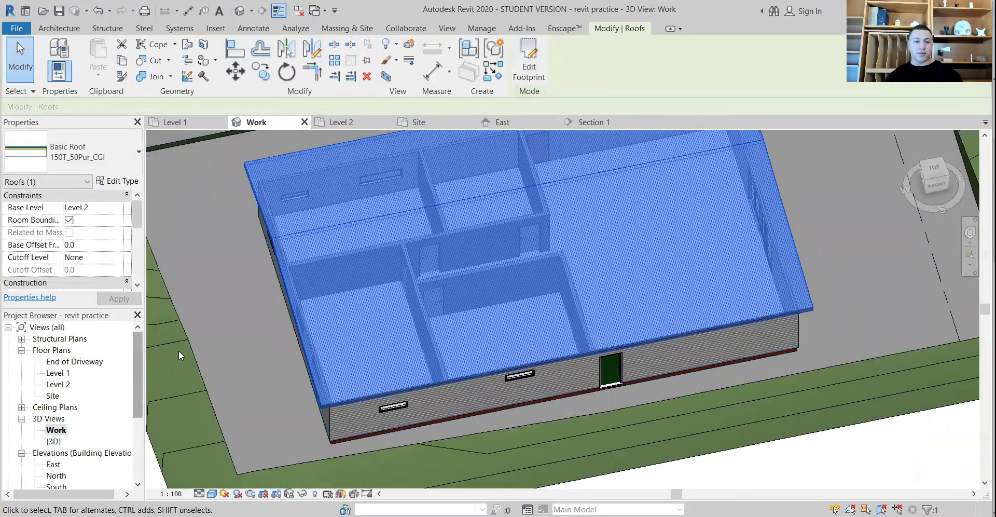
Return to the Site plan, edit the roof's footprint and set the north slope arrow back to 5°
{"action": "double_click", "coordinate": [55, 396]}
{"action": "left_click", "coordinate": [344, 251]}
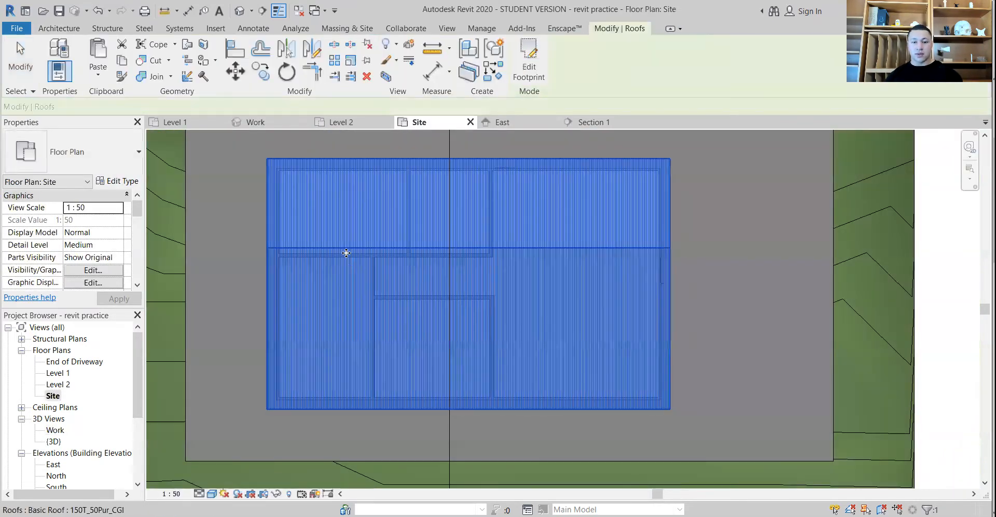
{"action": "left_click", "coordinate": [529, 62]}
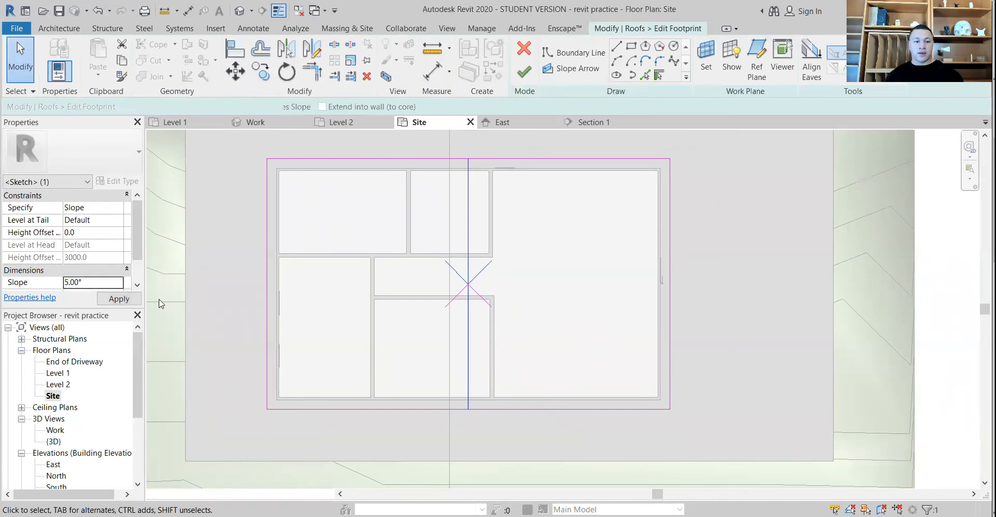
{"action": "left_click", "coordinate": [228, 291]}
Draw two slope arrows from the midpoints of the roof's west and east edges to the centre point
{"action": "left_click", "coordinate": [562, 70]}
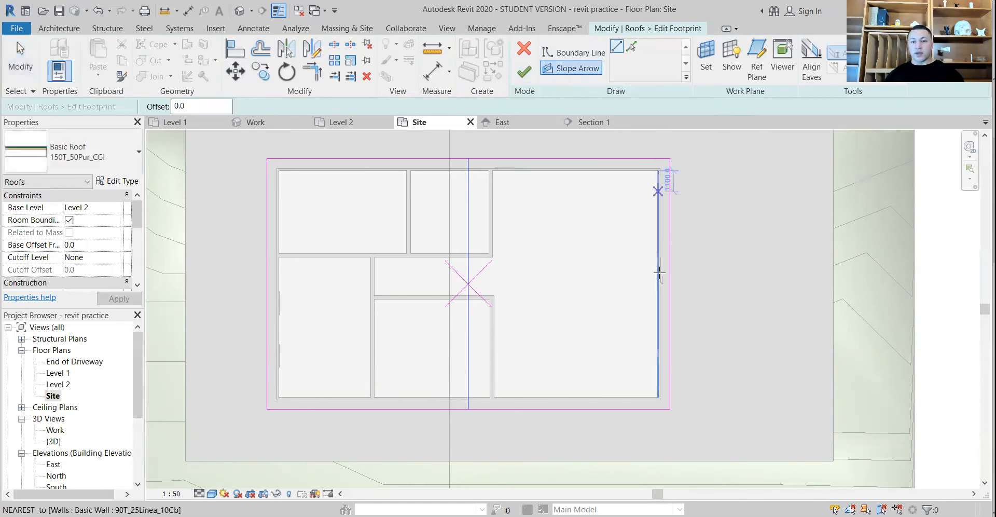
{"action": "left_click", "coordinate": [267, 283]}
{"action": "left_click", "coordinate": [468, 284]}
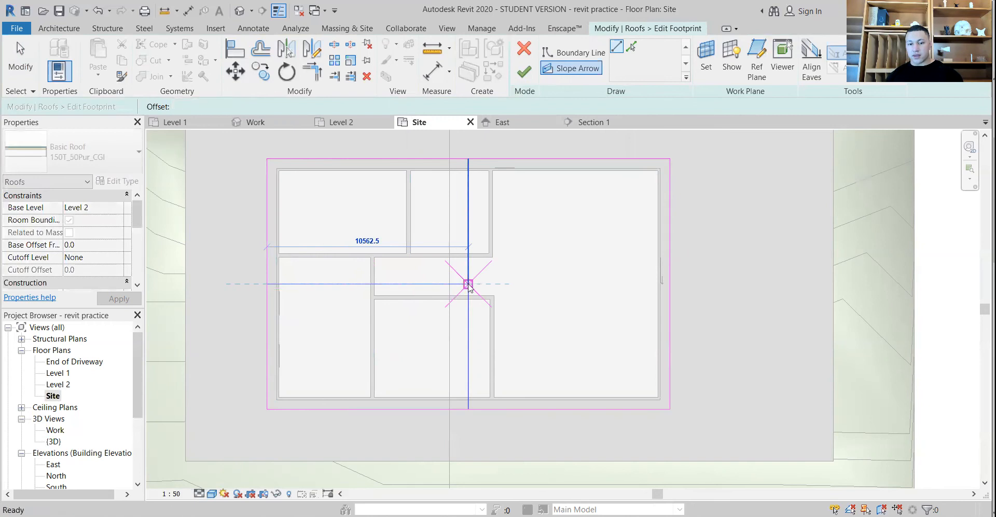
{"action": "left_click", "coordinate": [580, 68]}
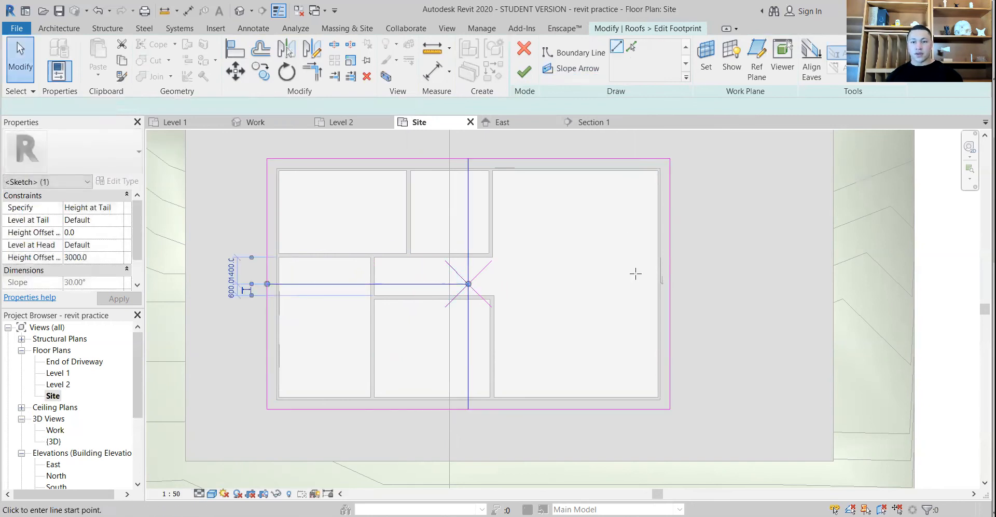
{"action": "left_click", "coordinate": [670, 284]}
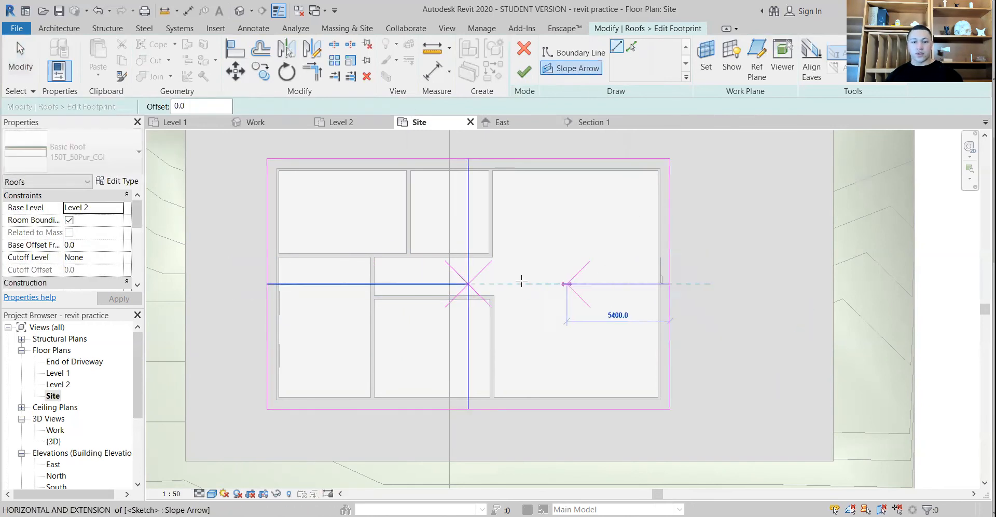
{"action": "left_click", "coordinate": [468, 284]}
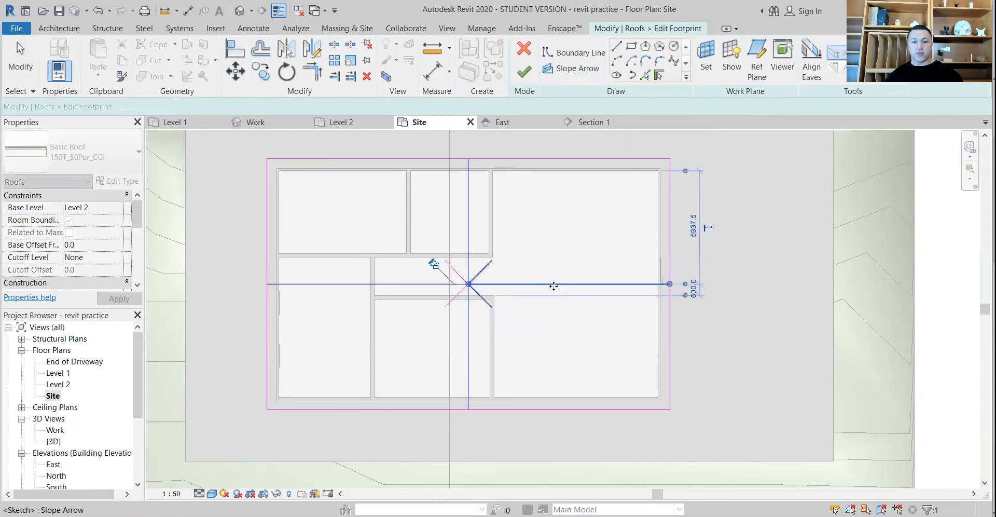
Specify the roof's east slope arrow by Slope and set its angle to 5°
{"action": "left_click", "coordinate": [122, 209]}
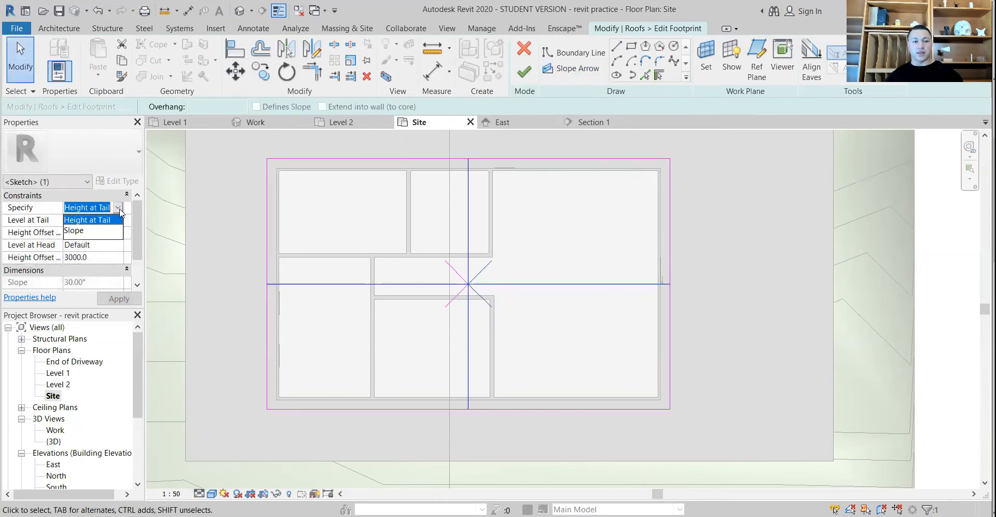
{"action": "left_click", "coordinate": [118, 208]}
{"action": "left_click", "coordinate": [78, 229]}
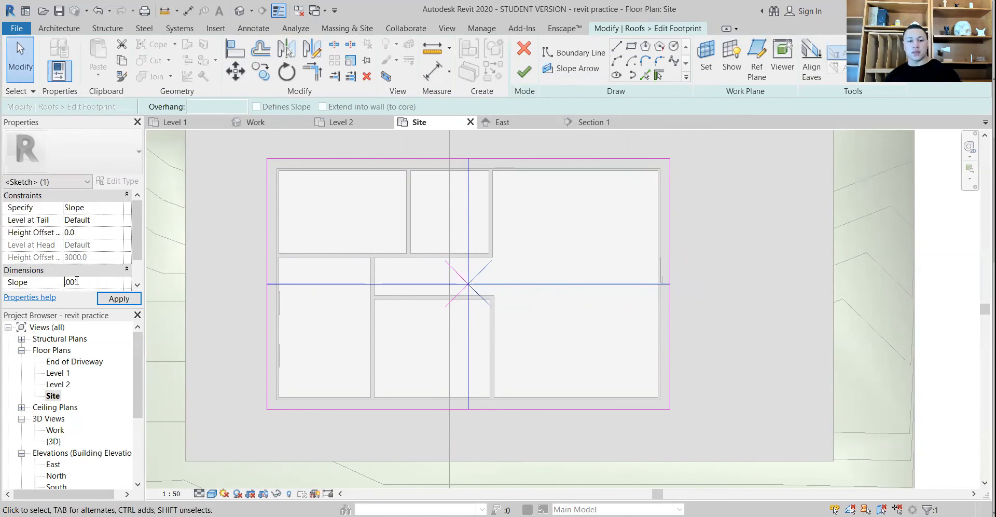
Specify the roof's west slope arrow by Slope at 5° and finish the footprint edit
{"action": "left_click", "coordinate": [315, 289]}
{"action": "left_click", "coordinate": [117, 210]}
{"action": "left_click", "coordinate": [118, 208]}
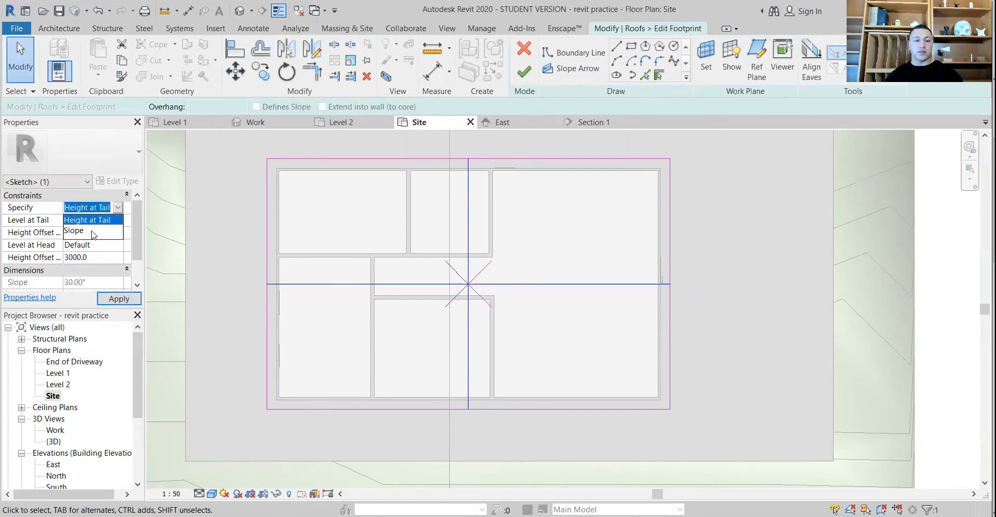
{"action": "left_click", "coordinate": [78, 230]}
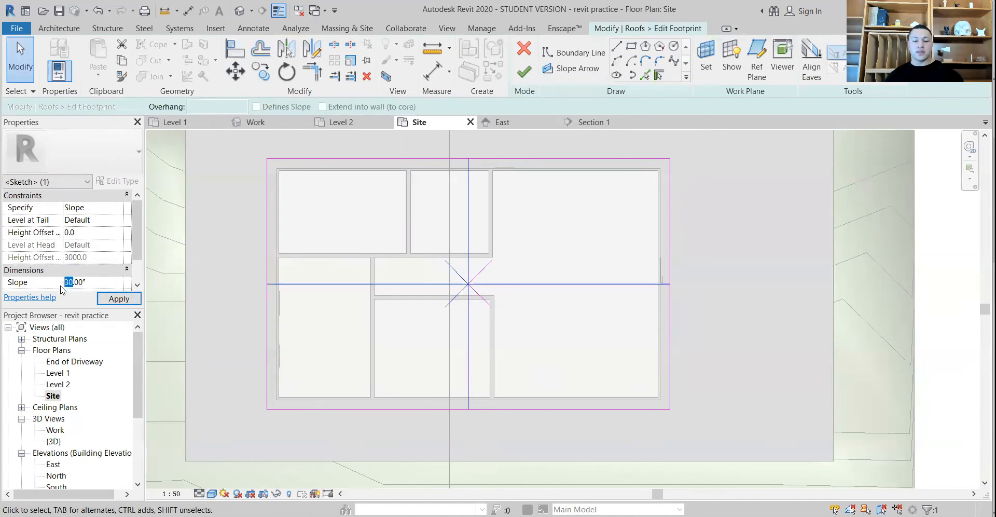
{"action": "left_click", "coordinate": [119, 299]}
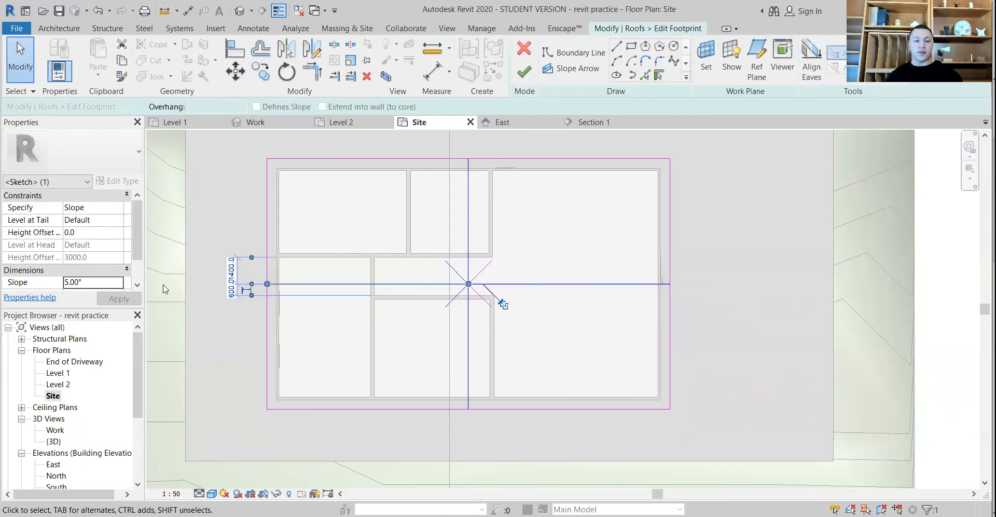
{"action": "left_click", "coordinate": [525, 74]}
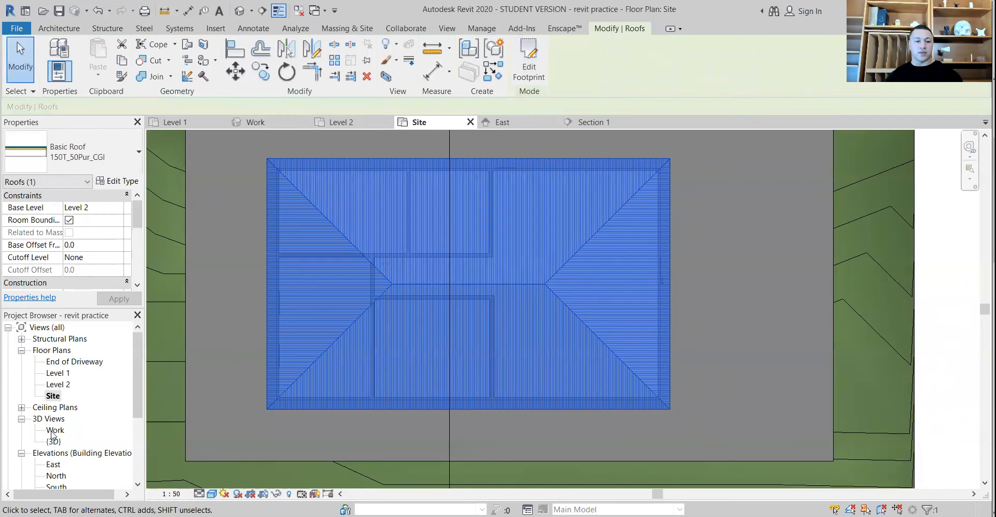
Open the Work 3D view and orbit around the house to inspect the shape of the four-sided roof
{"action": "double_click", "coordinate": [54, 430]}
{"action": "middle_click_drag", "start_coordinate": [363, 337], "coordinate": [540, 229], "text": "shift"}
{"action": "key", "text": "Escape"}
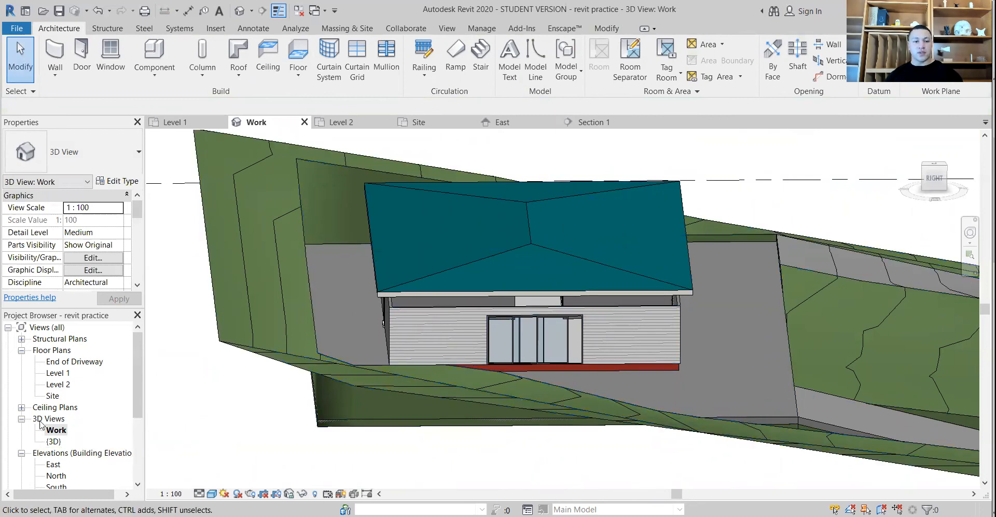
In the Site plan's roof footprint, move the west and east arrowheads off centre, the east arrow about 8200 mm long at 80°, and finish the edit
{"action": "double_click", "coordinate": [54, 396]}
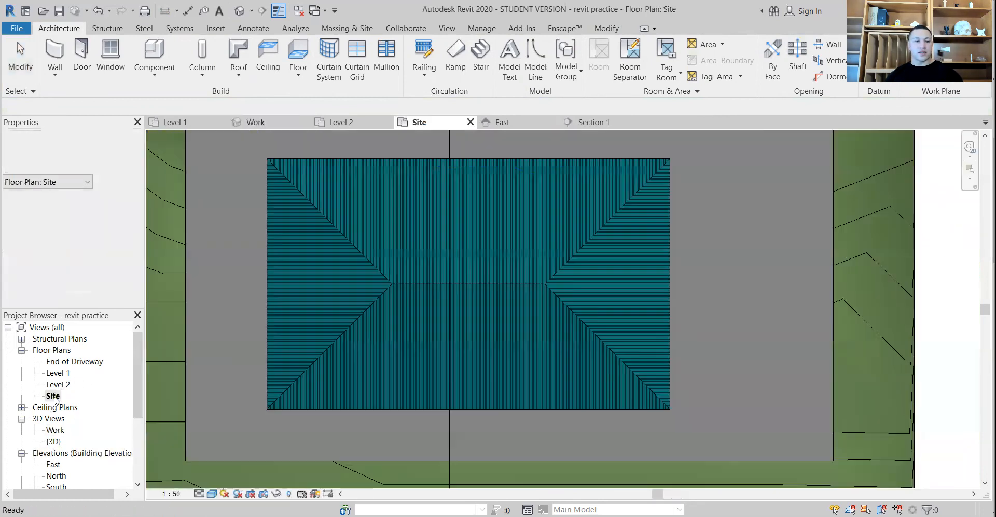
{"action": "double_click", "coordinate": [400, 281]}
{"action": "left_click", "coordinate": [470, 285]}
{"action": "left_click_drag", "start_coordinate": [470, 285], "coordinate": [513, 312]}
{"action": "left_click", "coordinate": [506, 285]}
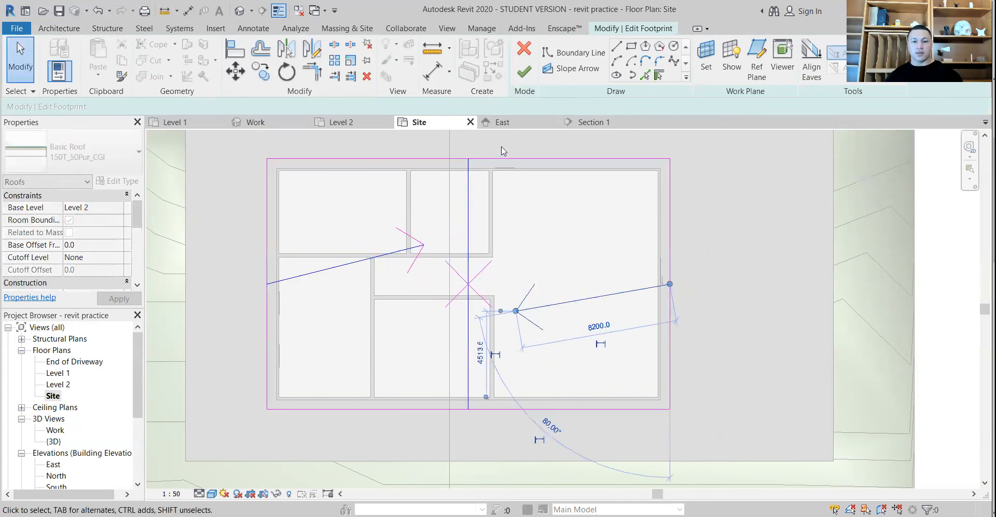
{"action": "left_click", "coordinate": [524, 72]}
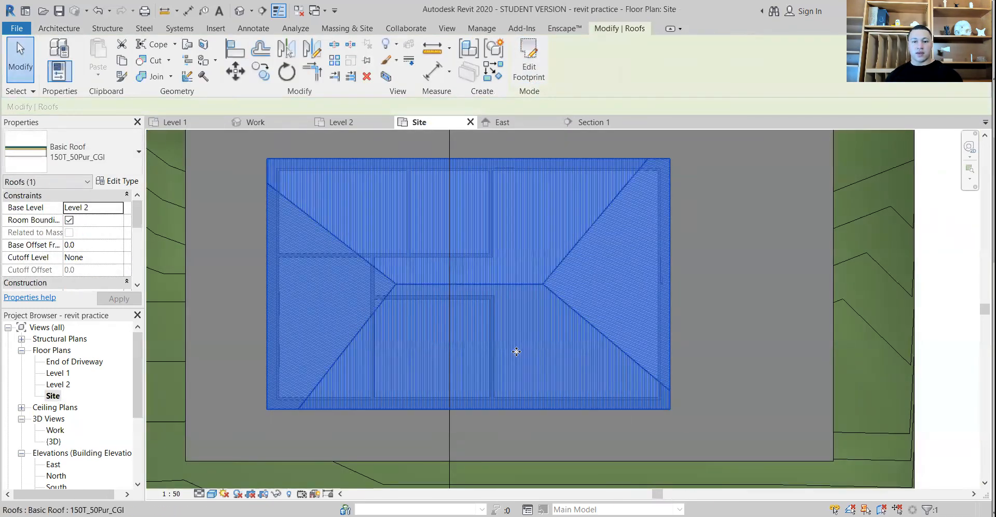
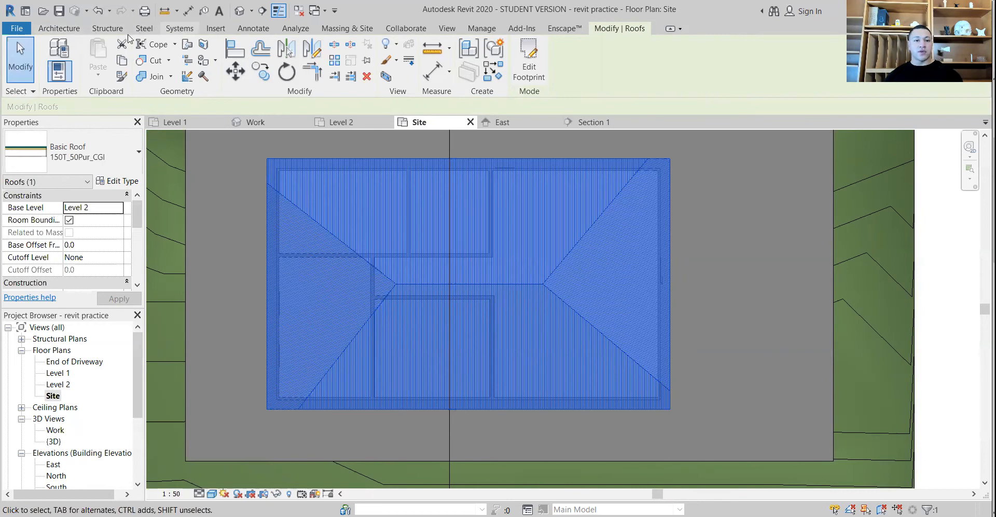
{"action": "left_click", "coordinate": [60, 29]}
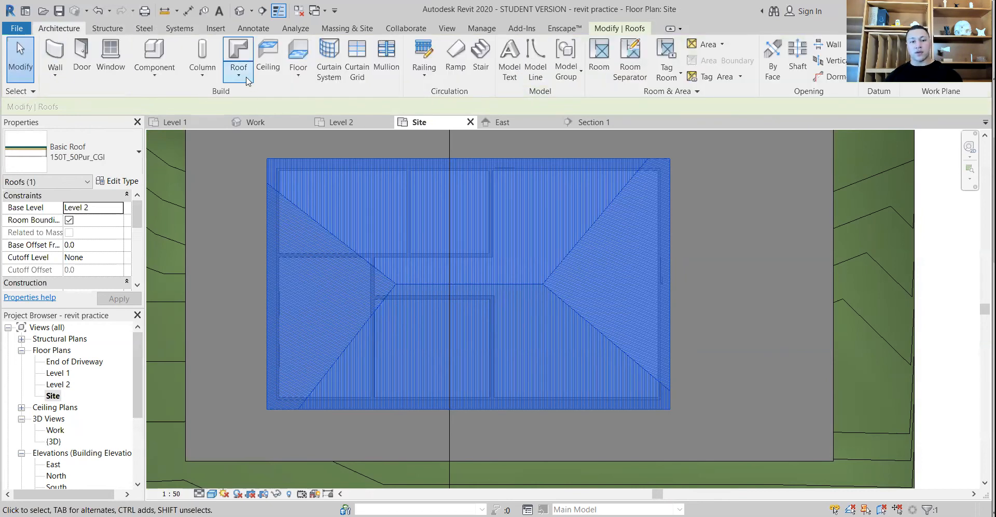
{"action": "left_click", "coordinate": [247, 81]}
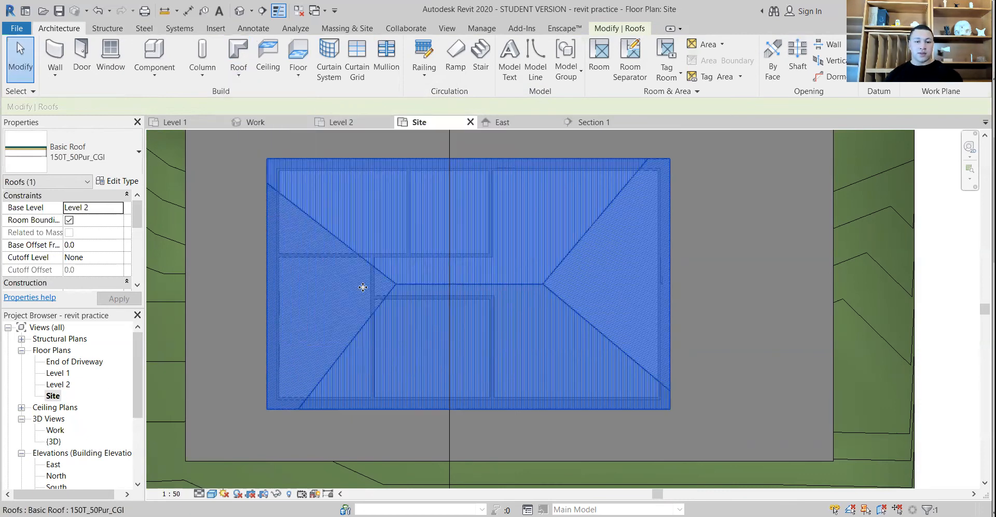
Open the roof's footprint for editing and delete the east and west slope arrows
{"action": "double_click", "coordinate": [363, 285]}
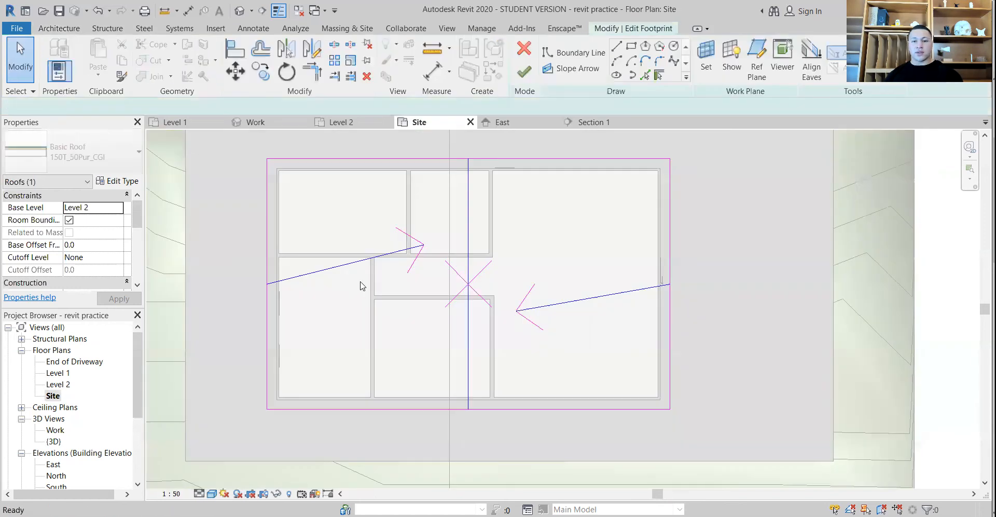
{"action": "left_click", "coordinate": [572, 301]}
{"action": "key", "text": "Delete"}
{"action": "key", "text": "Delete"}
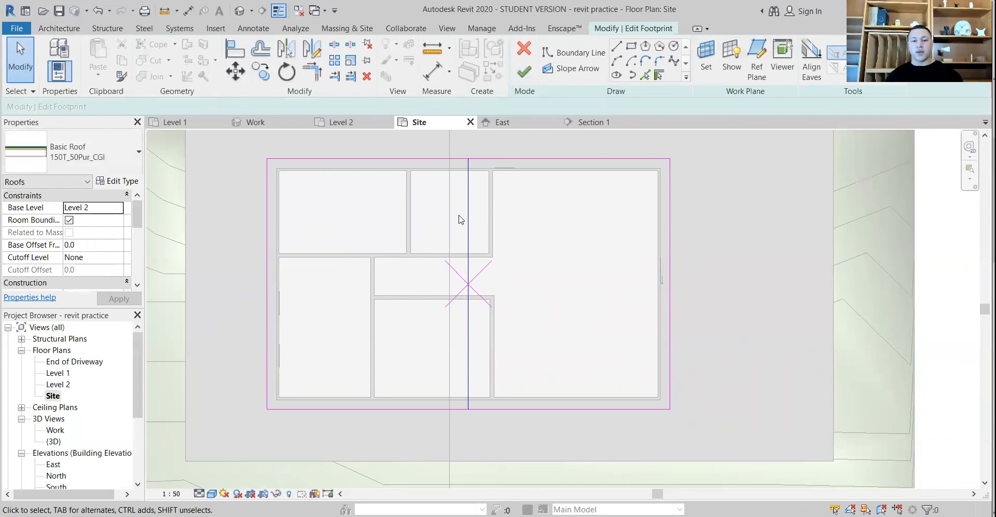
Set the slope of the north and south slope arrows to 7° and finish the footprint edit
{"action": "left_click", "coordinate": [468, 221]}
{"action": "left_click", "coordinate": [69, 282]}
{"action": "type", "text": "7"}
{"action": "key", "text": "Escape"}
{"action": "left_click", "coordinate": [72, 285]}
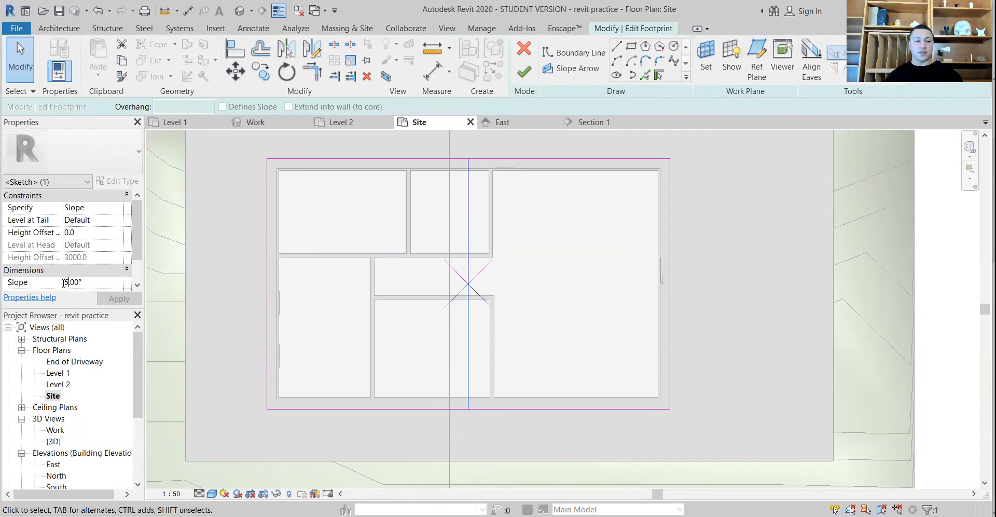
{"action": "left_click", "coordinate": [117, 300]}
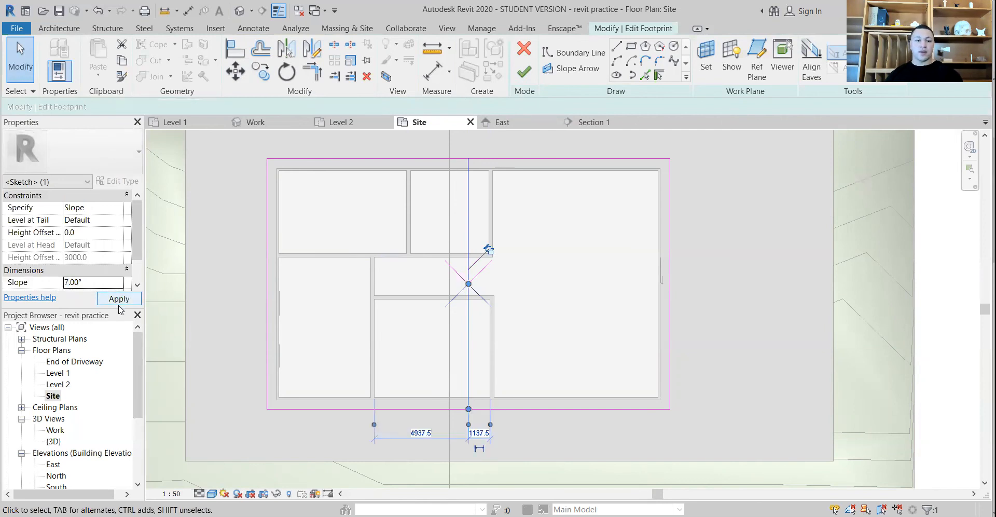
{"action": "left_click", "coordinate": [524, 71]}
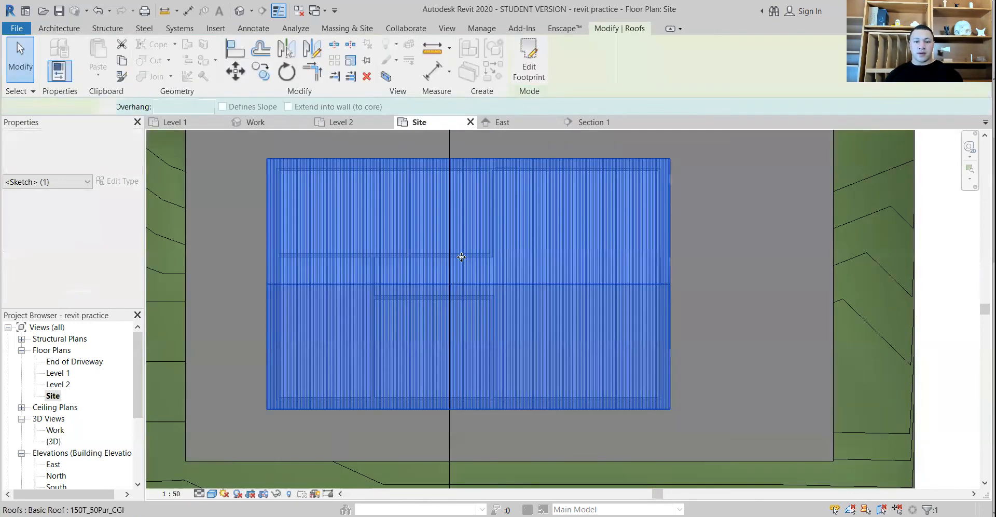
Inspect the gable roof from the side in the Work 3D view and in Section 1
{"action": "double_click", "coordinate": [60, 430]}
{"action": "middle_click_drag", "start_coordinate": [478, 388], "coordinate": [335, 344], "text": "shift"}
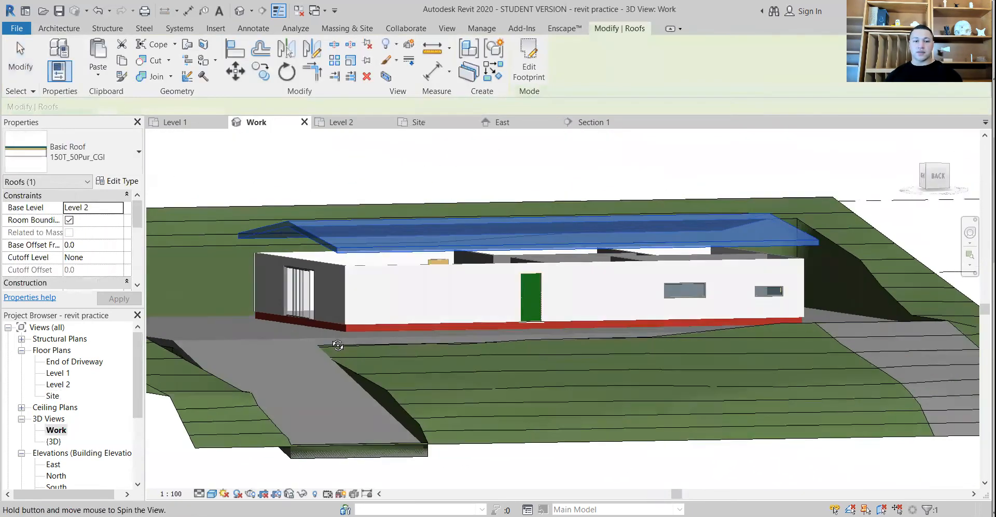
{"action": "scroll", "coordinate": [66, 438], "scroll_direction": "down", "scroll_amount": 3}
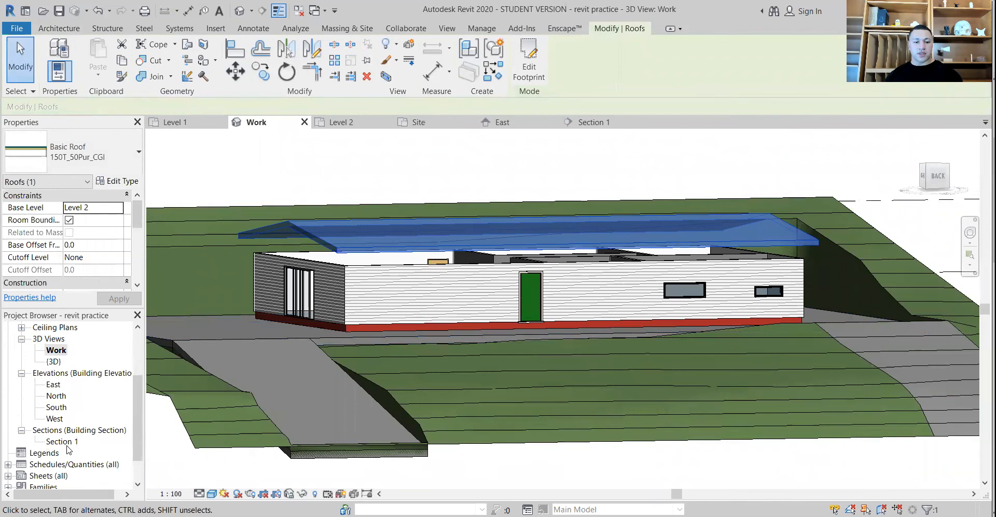
{"action": "double_click", "coordinate": [61, 441]}
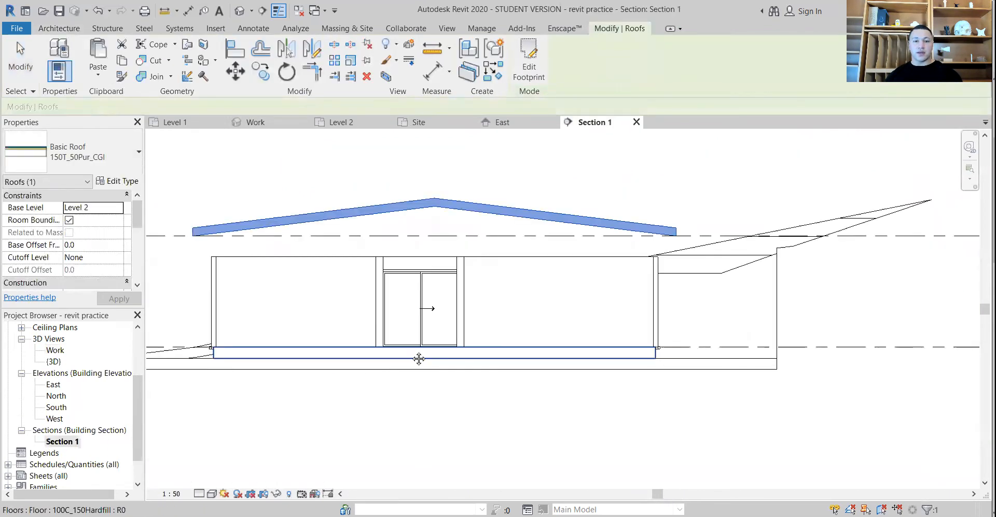
{"action": "scroll", "coordinate": [395, 256], "scroll_direction": "up", "scroll_amount": 3}
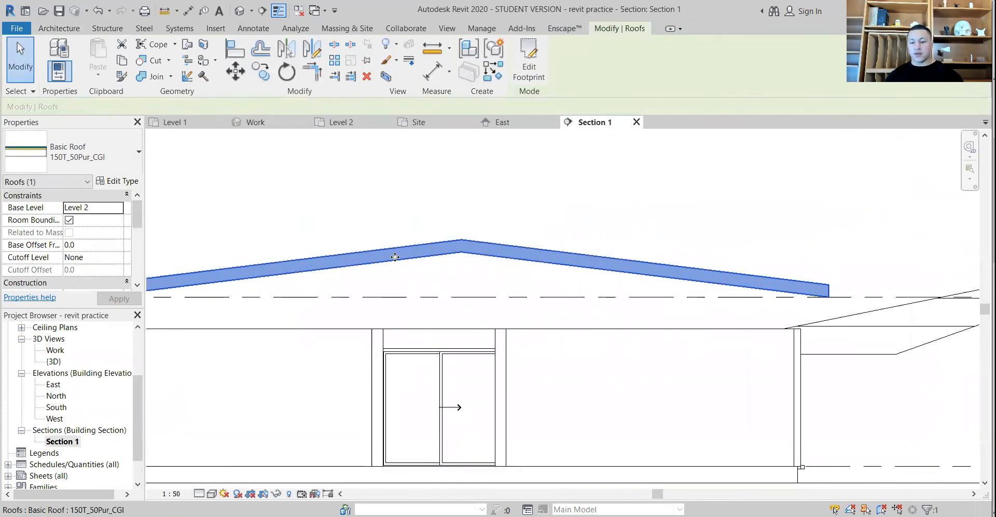
Try nudging the roof down in Section 1 to a base offset of -60
{"action": "key", "text": "Down"}
{"action": "key", "text": "Down"}
{"action": "key", "text": "Down"}
Examine the roof's height in Section 1 relative to Level 2, the wall tops and the surrounding ground
{"action": "scroll", "coordinate": [405, 265], "scroll_direction": "down", "scroll_amount": 2}
{"action": "middle_click_drag", "start_coordinate": [445, 284], "coordinate": [697, 328]}
{"action": "scroll", "coordinate": [457, 303], "scroll_direction": "up", "scroll_amount": 1}
{"action": "middle_click_drag", "start_coordinate": [390, 297], "coordinate": [613, 287]}
{"action": "scroll", "coordinate": [495, 271], "scroll_direction": "down", "scroll_amount": 1}
{"action": "middle_click_drag", "start_coordinate": [435, 275], "coordinate": [737, 331]}
{"action": "scroll", "coordinate": [621, 319], "scroll_direction": "down", "scroll_amount": 1}
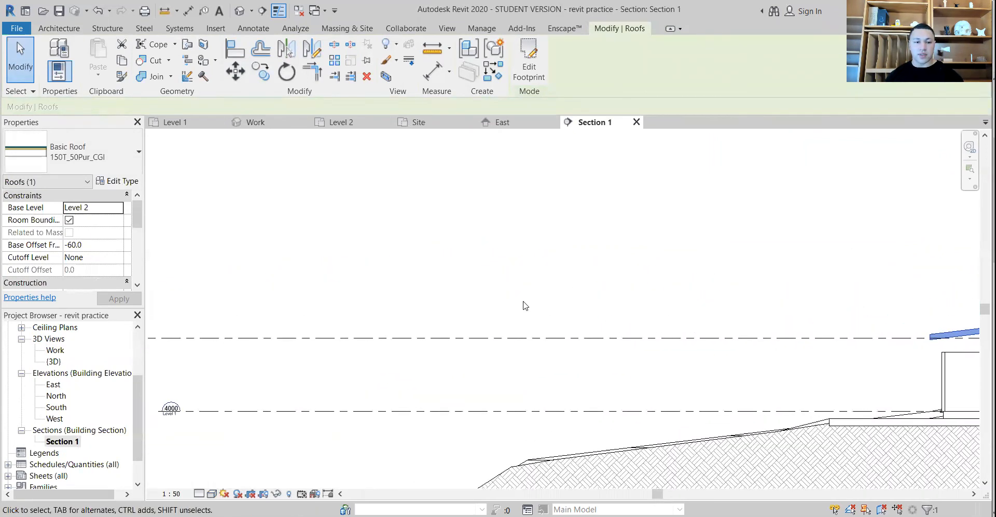
{"action": "scroll", "coordinate": [525, 305], "scroll_direction": "down", "scroll_amount": 1}
{"action": "scroll", "coordinate": [283, 328], "scroll_direction": "up", "scroll_amount": 1}
{"action": "middle_click_drag", "start_coordinate": [600, 329], "coordinate": [242, 299]}
{"action": "middle_click_drag", "start_coordinate": [798, 310], "coordinate": [567, 307]}
{"action": "scroll", "coordinate": [713, 317], "scroll_direction": "up", "scroll_amount": 2}
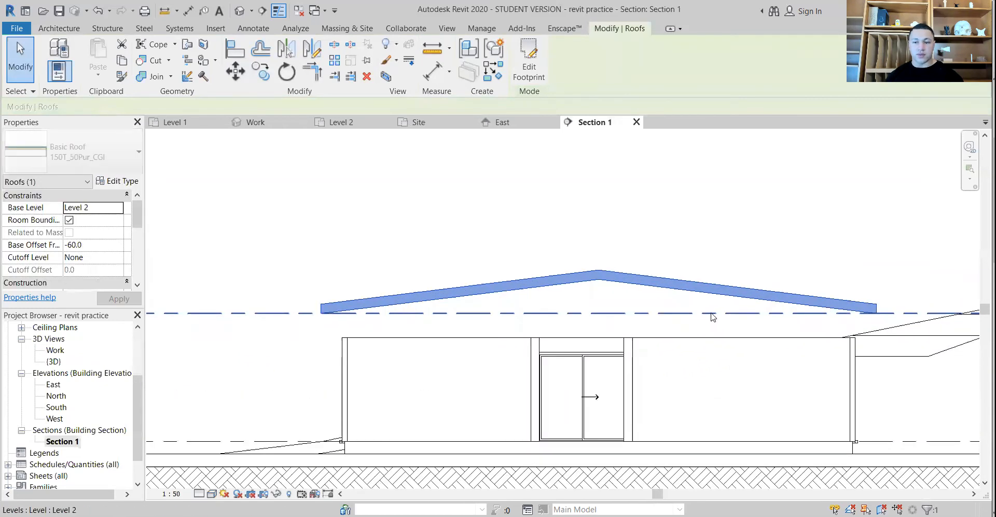
{"action": "scroll", "coordinate": [643, 299], "scroll_direction": "up", "scroll_amount": 2}
{"action": "middle_click_drag", "start_coordinate": [465, 300], "coordinate": [608, 294]}
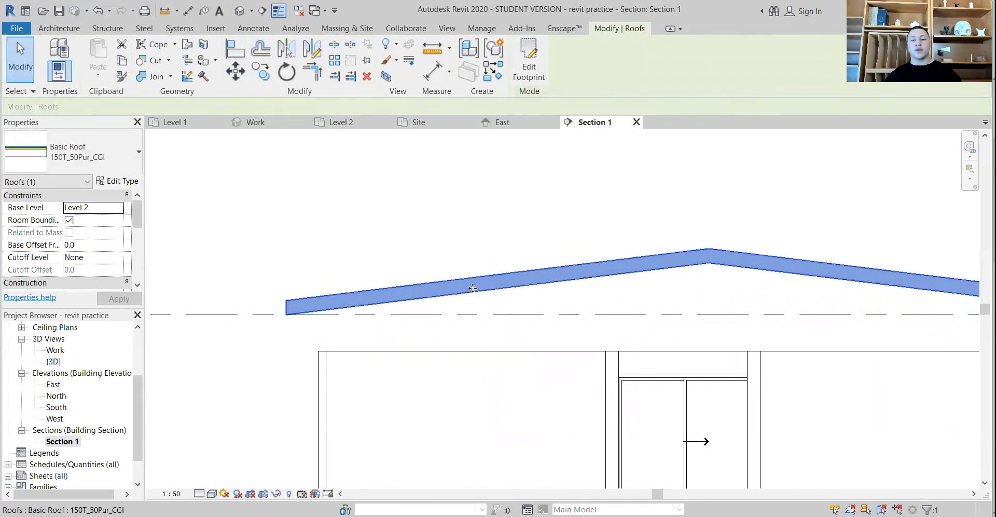
Try nudging the roof down to a base offset of -80, and move it back up to Level 2
{"action": "key", "text": "Down"}
{"action": "key", "text": "Down"}
{"action": "key", "text": "Down"}
{"action": "key", "text": "Down"}
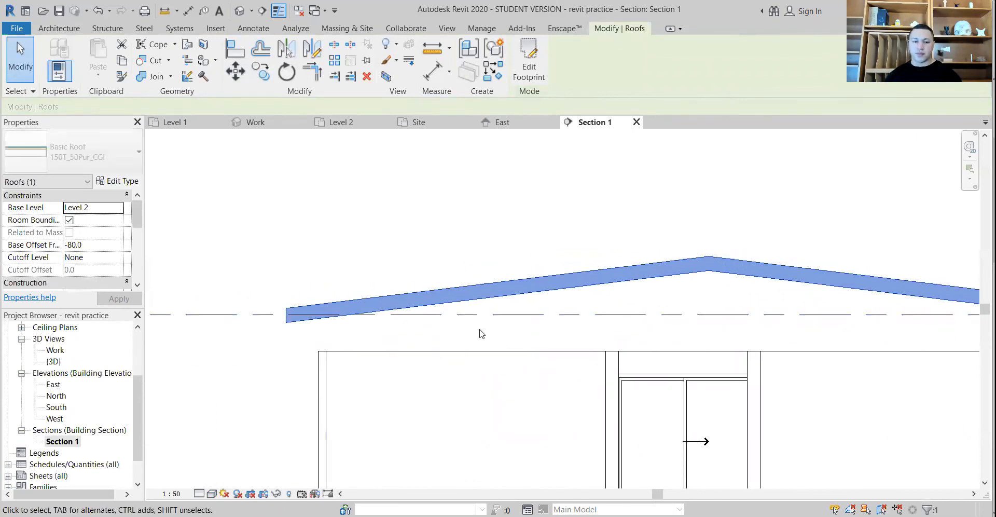
{"action": "key", "text": "Up"}
{"action": "key", "text": "Up"}
{"action": "key", "text": "Up"}
{"action": "key", "text": "Up"}
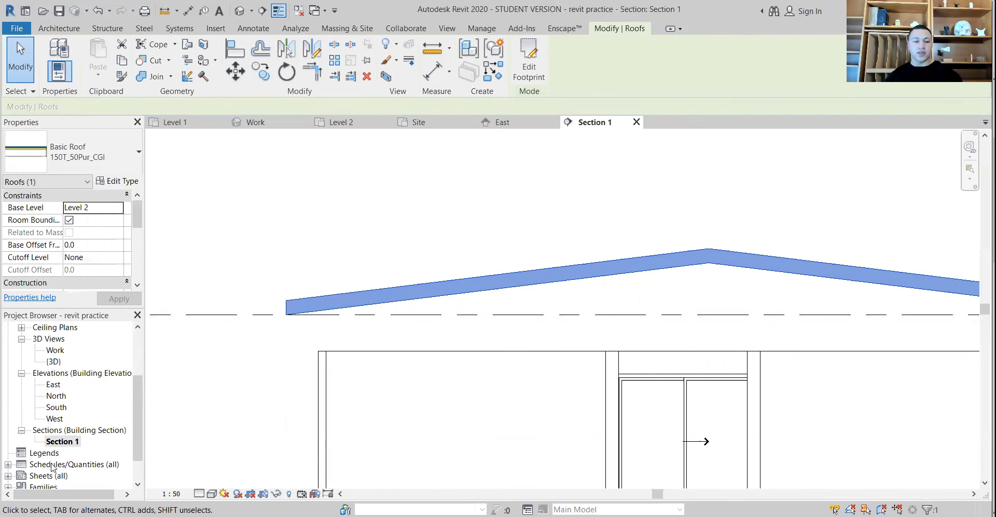
In the Level 1 plan, window-select the whole house and filter the selection to walls only
{"action": "scroll", "coordinate": [62, 377], "scroll_direction": "up", "scroll_amount": 2}
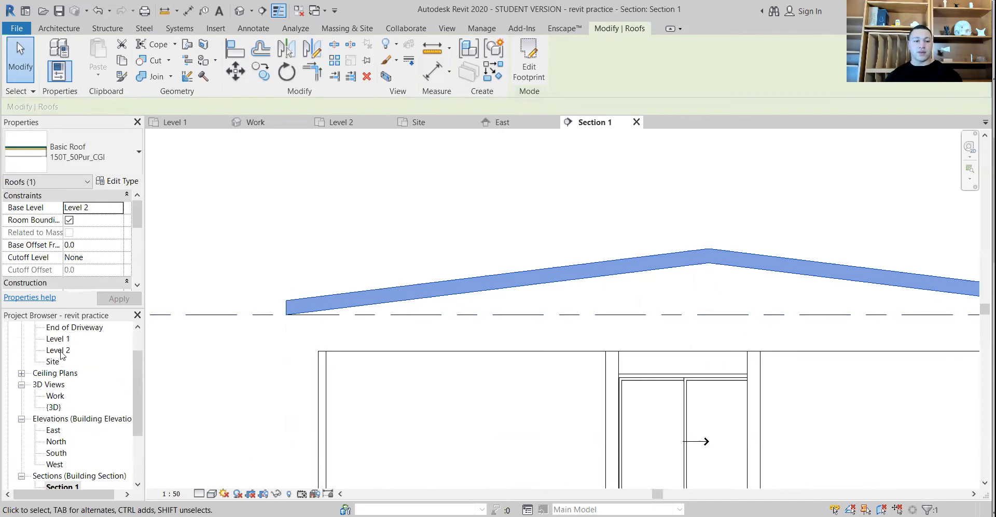
{"action": "double_click", "coordinate": [58, 339]}
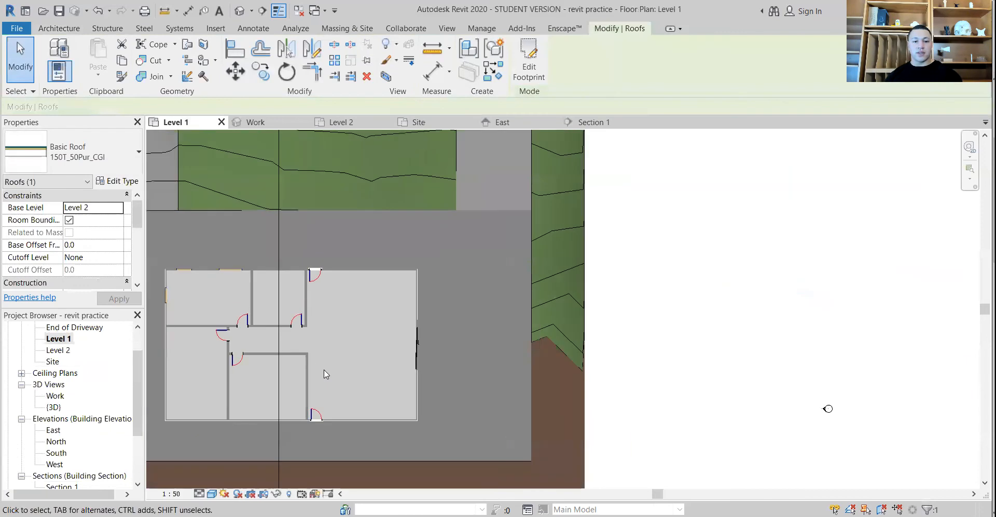
{"action": "middle_click_drag", "start_coordinate": [326, 374], "coordinate": [585, 366]}
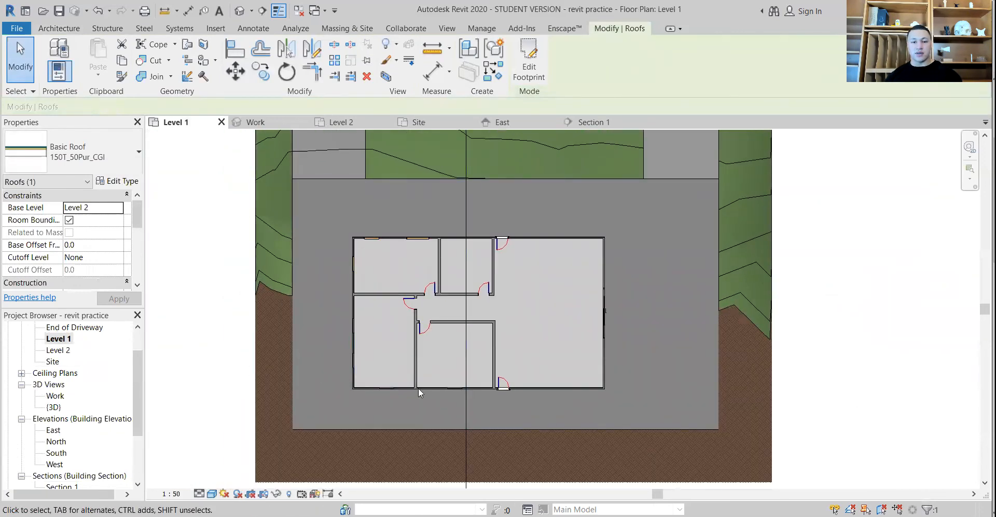
{"action": "left_click_drag", "start_coordinate": [622, 403], "coordinate": [338, 214]}
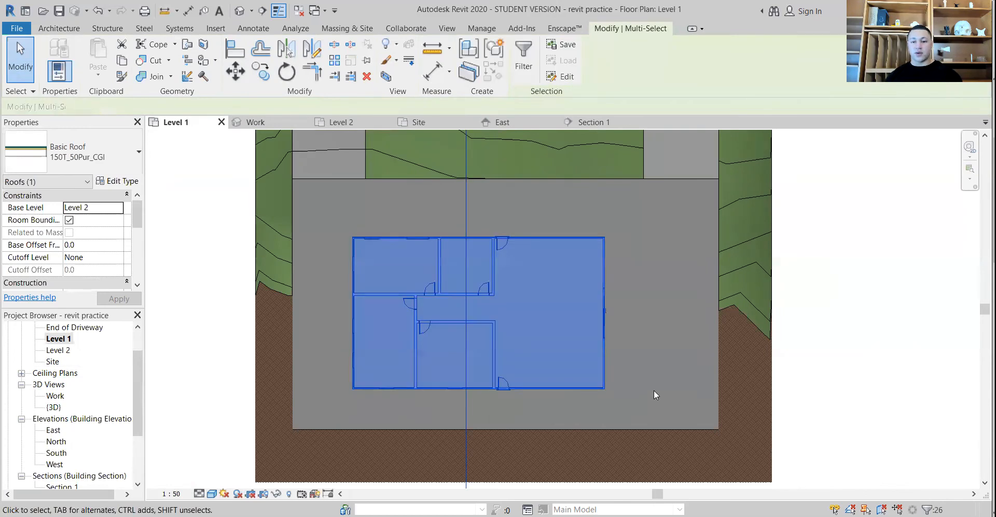
{"action": "key", "text": "Escape"}
{"action": "left_click_drag", "start_coordinate": [632, 400], "coordinate": [322, 217]}
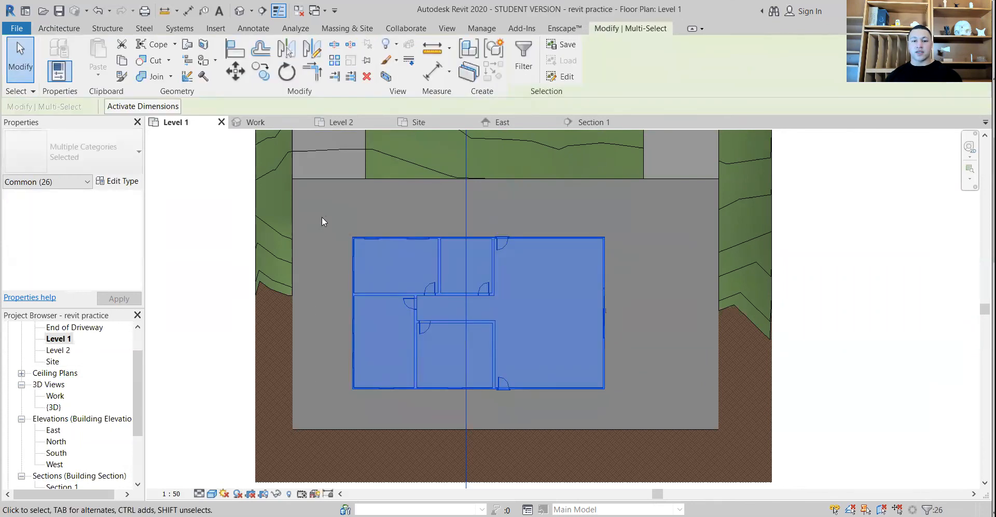
{"action": "left_click", "coordinate": [524, 55]}
{"action": "left_click", "coordinate": [575, 203]}
{"action": "left_click", "coordinate": [387, 214]}
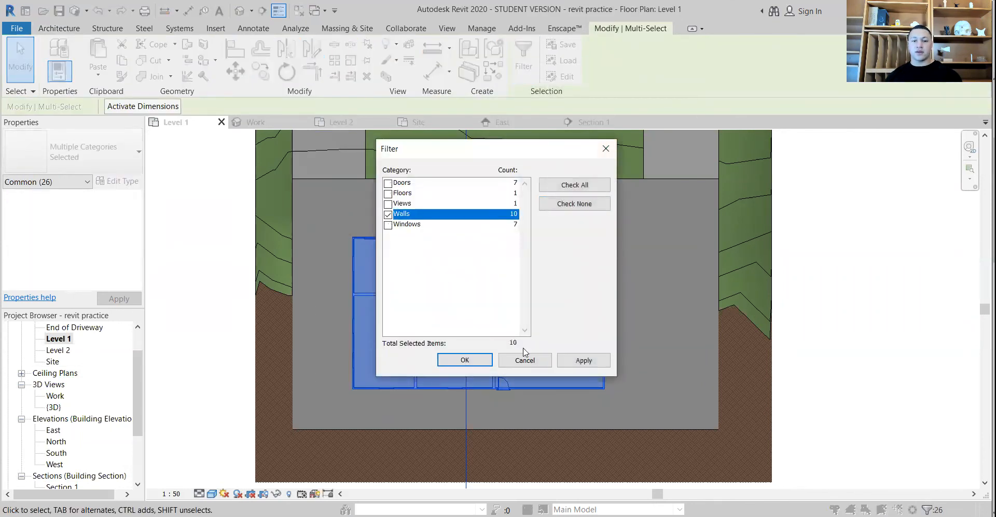
{"action": "left_click", "coordinate": [592, 363]}
{"action": "left_click", "coordinate": [475, 363]}
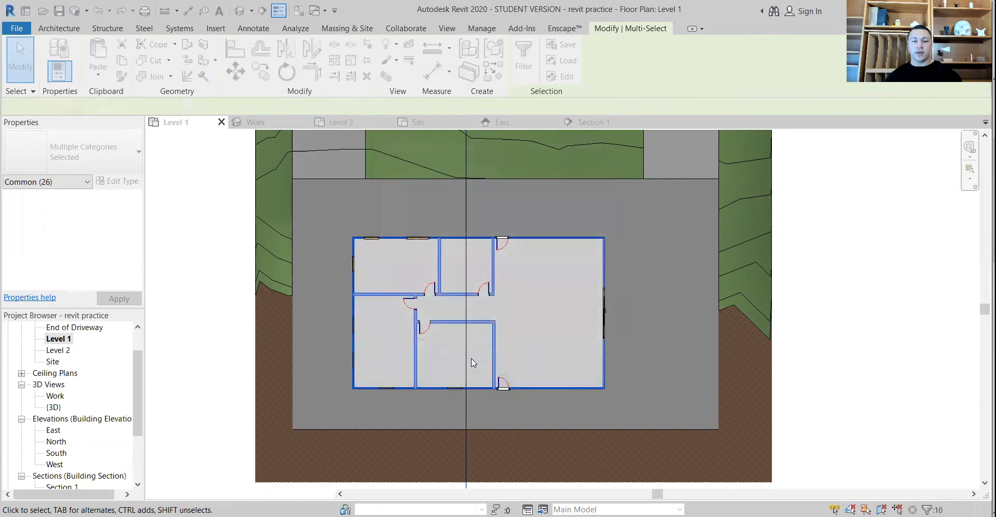
In the Work 3D view, attach the tops of the selected walls to the roof
{"action": "double_click", "coordinate": [55, 396]}
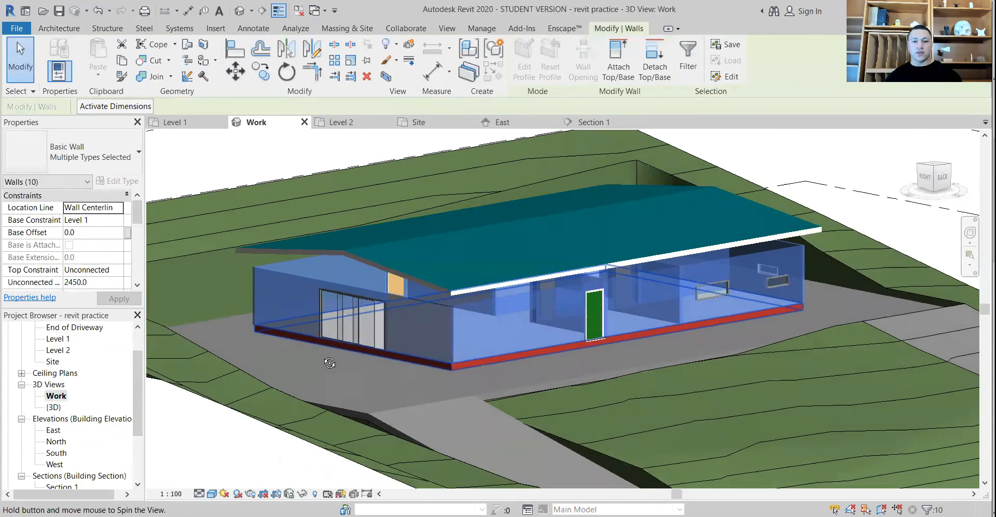
{"action": "middle_click_drag", "start_coordinate": [330, 363], "coordinate": [306, 359], "text": "shift"}
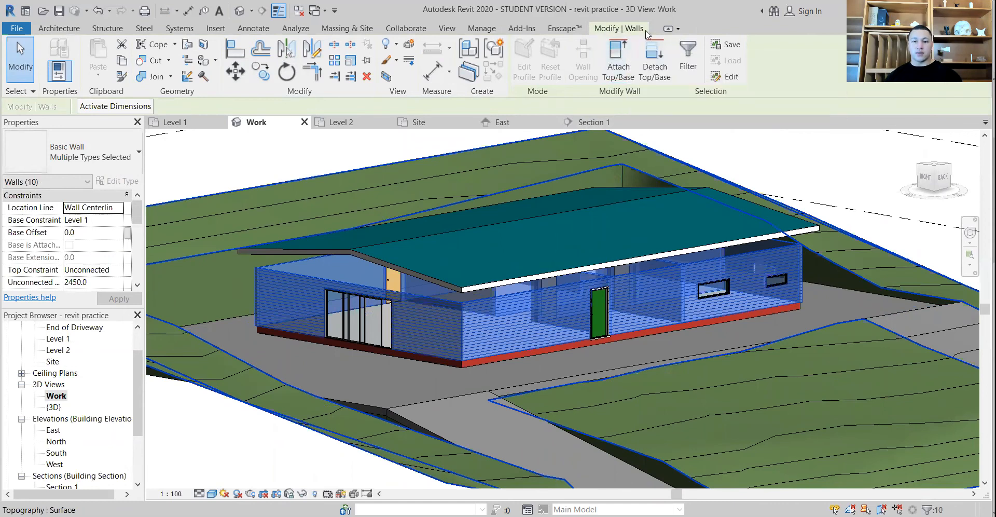
{"action": "left_click", "coordinate": [626, 61]}
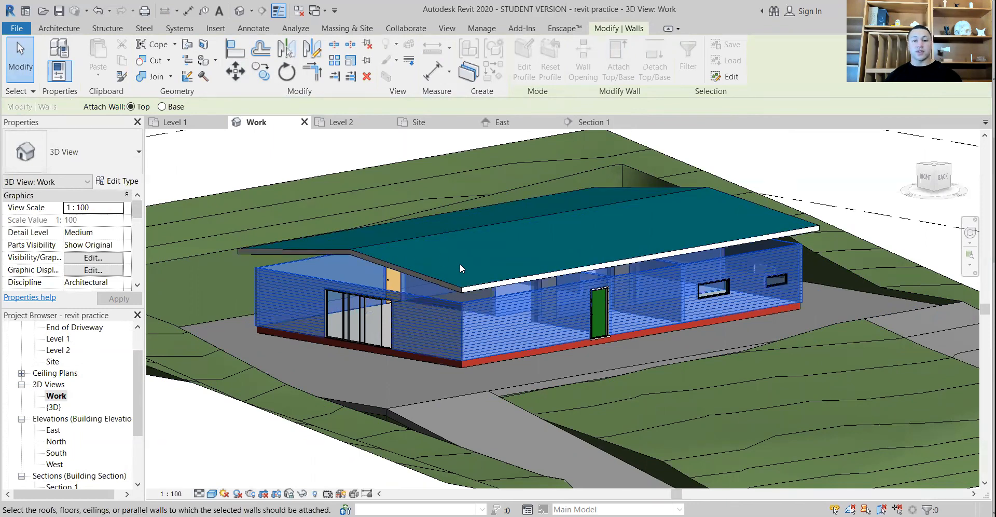
{"action": "left_click", "coordinate": [416, 272]}
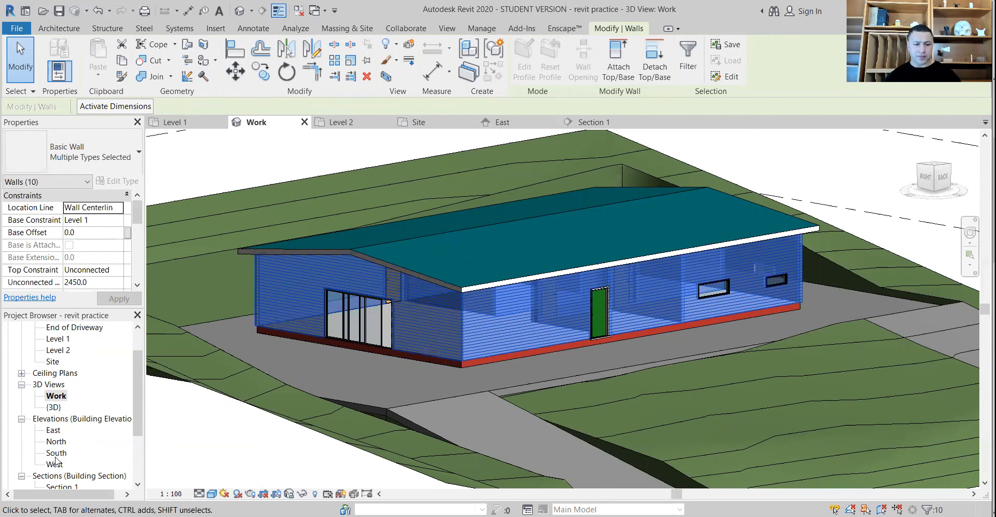
Open Section 1 and examine how the external and internal walls meet the underside of the roof
{"action": "scroll", "coordinate": [71, 484], "scroll_direction": "down", "scroll_amount": 1}
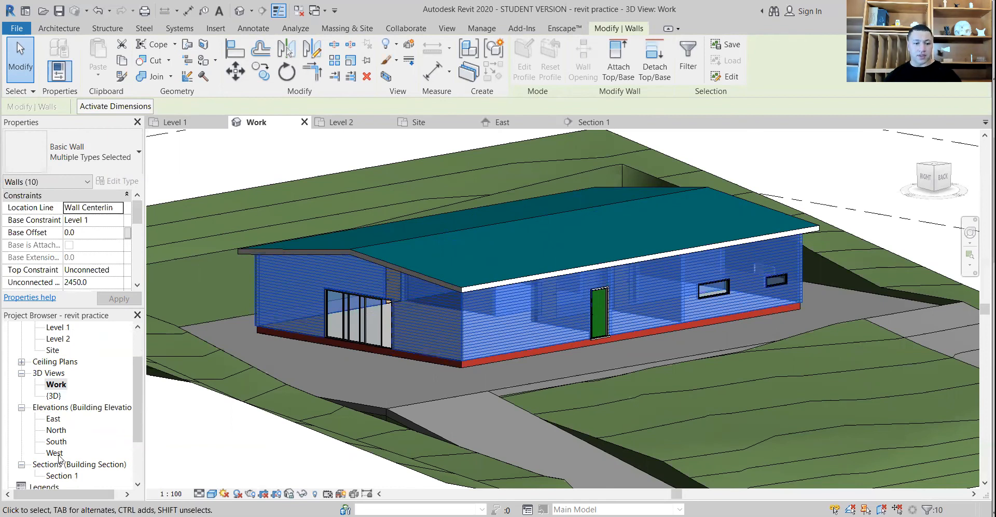
{"action": "double_click", "coordinate": [58, 442]}
{"action": "double_click", "coordinate": [61, 478]}
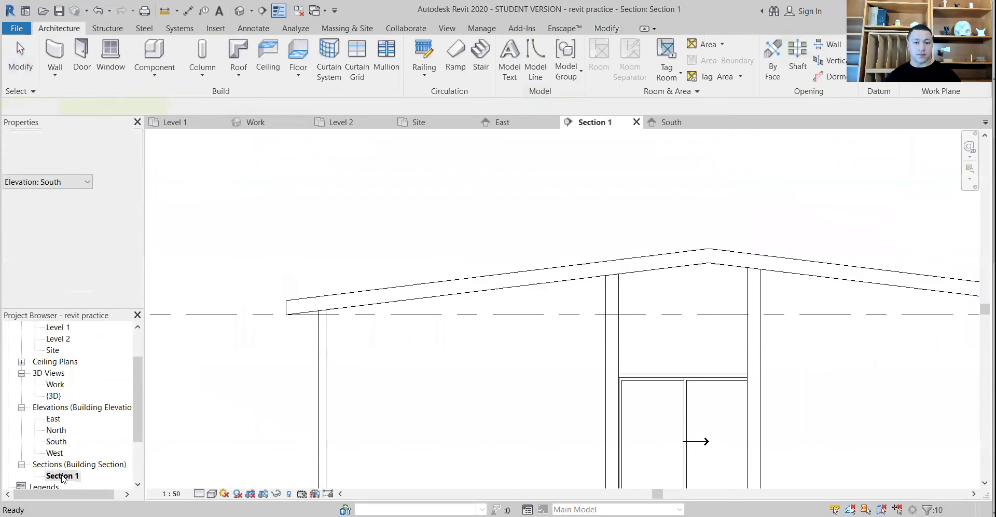
{"action": "scroll", "coordinate": [478, 344], "scroll_direction": "down", "scroll_amount": 1}
{"action": "middle_click_drag", "start_coordinate": [460, 316], "coordinate": [398, 252]}
{"action": "left_click", "coordinate": [415, 171]}
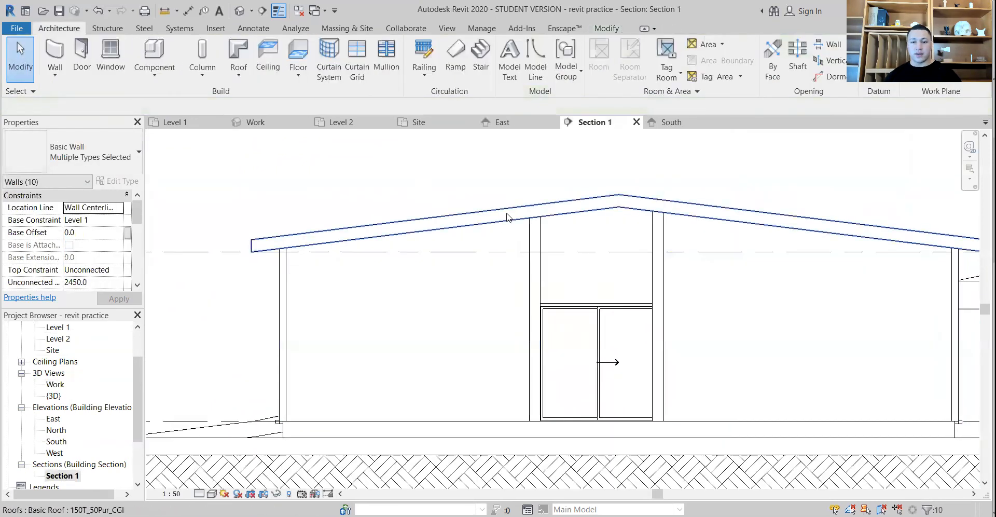
{"action": "scroll", "coordinate": [506, 211], "scroll_direction": "up", "scroll_amount": 2}
{"action": "middle_click_drag", "start_coordinate": [519, 218], "coordinate": [295, 156]}
{"action": "middle_click_drag", "start_coordinate": [736, 303], "coordinate": [729, 322]}
{"action": "scroll", "coordinate": [419, 336], "scroll_direction": "down", "scroll_amount": 2}
{"action": "middle_click_drag", "start_coordinate": [418, 334], "coordinate": [725, 289]}
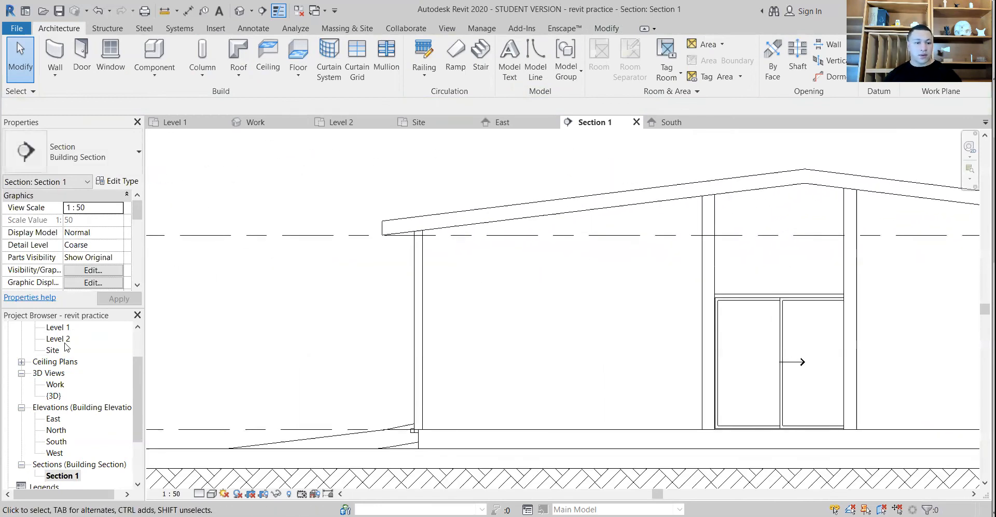
Reopen the Level 1 plan, window-select the whole house and filter the selection down to the Walls category
{"action": "scroll", "coordinate": [66, 347], "scroll_direction": "up", "scroll_amount": 2}
{"action": "double_click", "coordinate": [59, 372]}
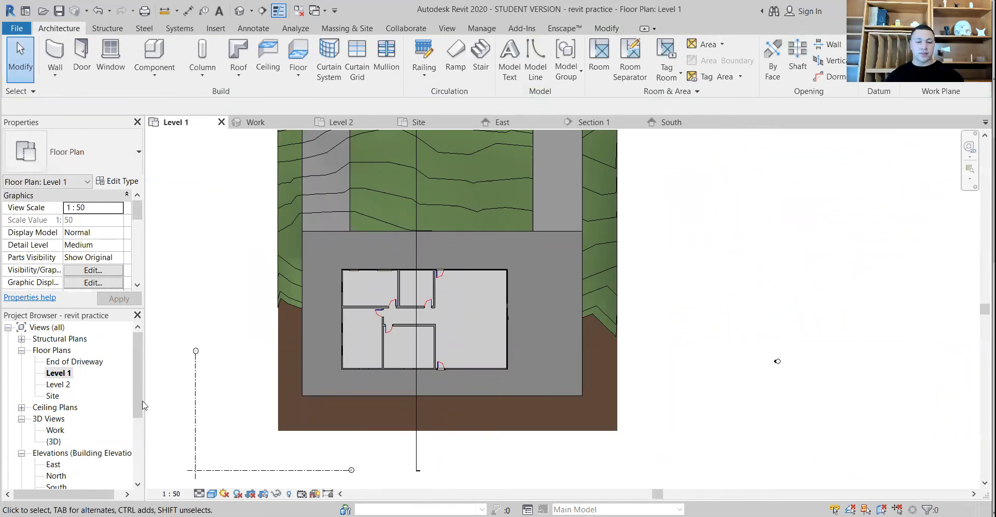
{"action": "double_click", "coordinate": [56, 430]}
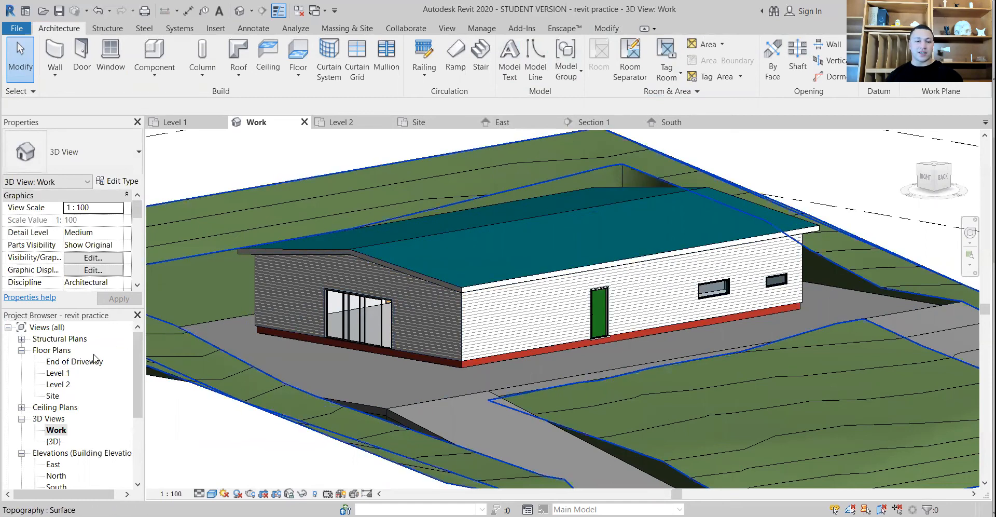
{"action": "double_click", "coordinate": [56, 373]}
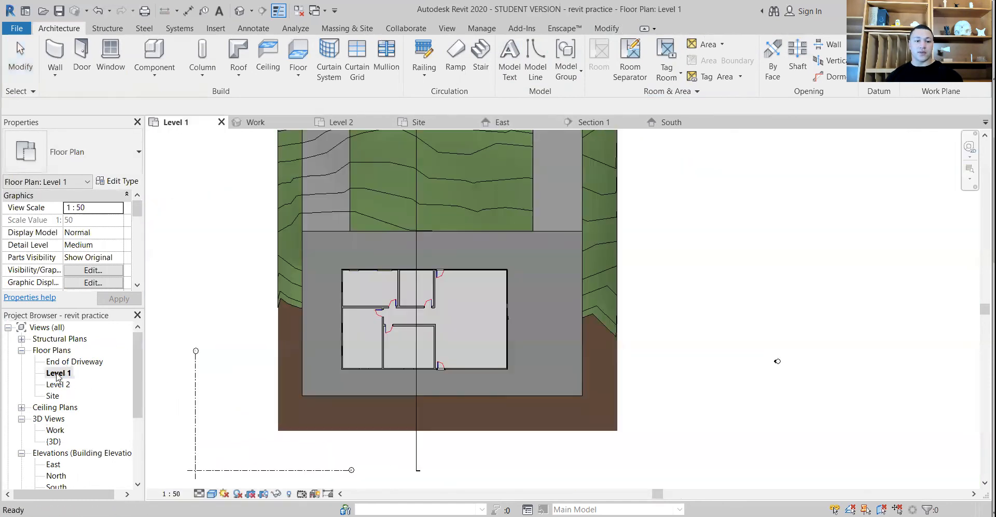
{"action": "left_click_drag", "start_coordinate": [318, 262], "coordinate": [315, 257]}
{"action": "left_click", "coordinate": [523, 58]}
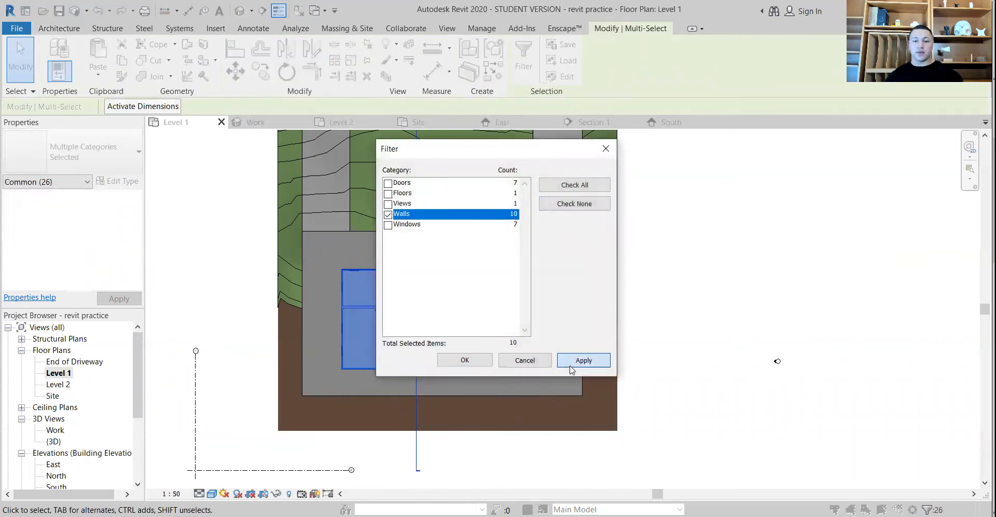
{"action": "left_click", "coordinate": [465, 360]}
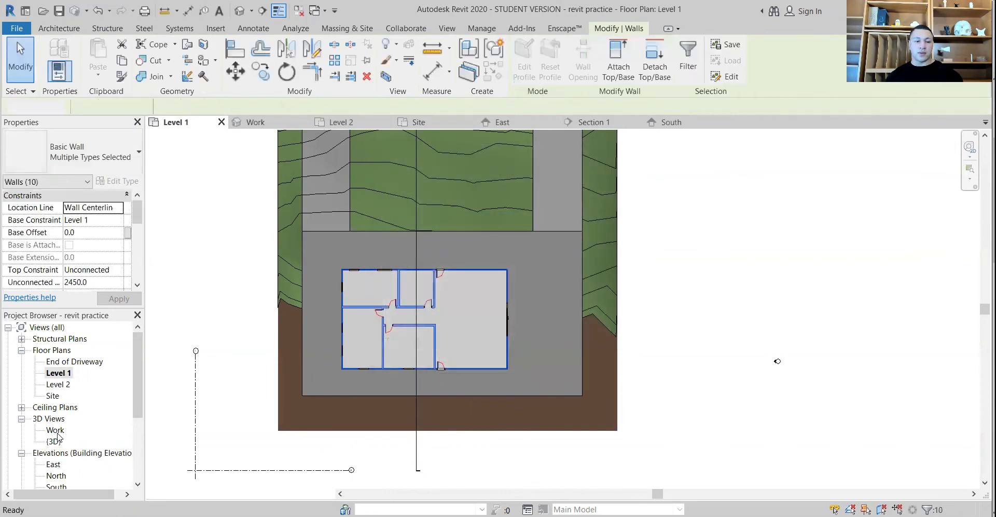
In the Work 3D view, detach the tops of the selected walls from the roof
{"action": "double_click", "coordinate": [56, 432]}
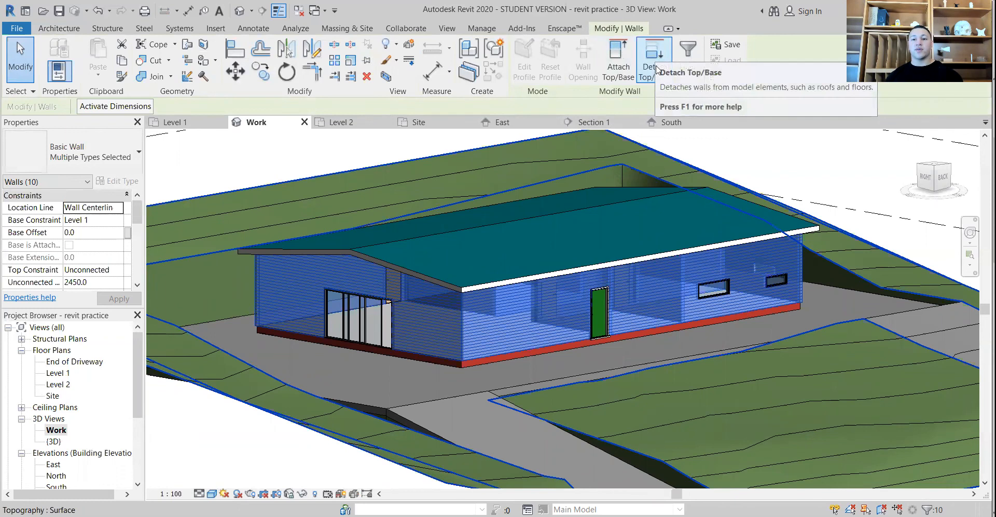
{"action": "left_click", "coordinate": [658, 57]}
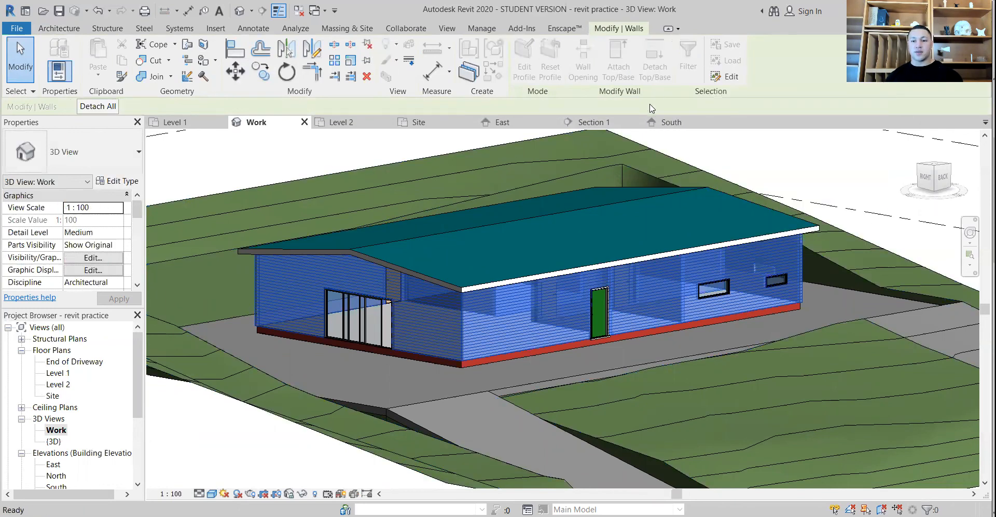
{"action": "left_click", "coordinate": [425, 238]}
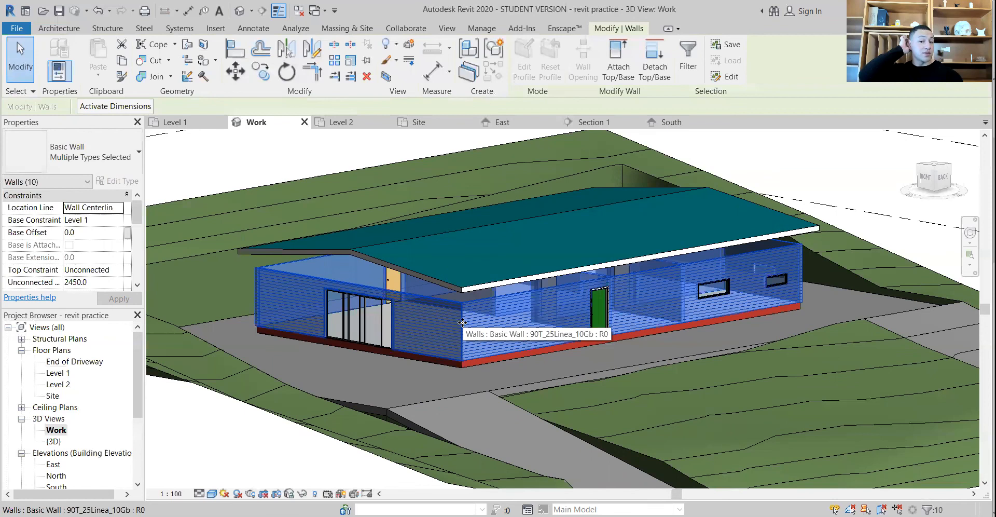
Examine the type properties of the exterior single door in the long wall, leaving them as they are
{"action": "scroll", "coordinate": [474, 369], "scroll_direction": "down", "scroll_amount": 2}
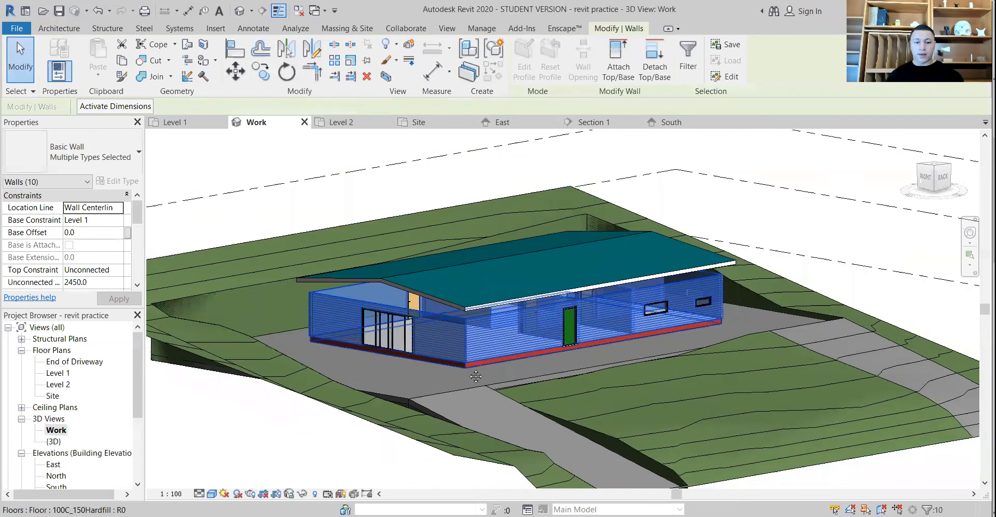
{"action": "middle_click_drag", "start_coordinate": [475, 369], "coordinate": [520, 304]}
{"action": "scroll", "coordinate": [531, 375], "scroll_direction": "down", "scroll_amount": 1}
{"action": "middle_click_drag", "start_coordinate": [515, 375], "coordinate": [456, 346], "text": "shift"}
{"action": "scroll", "coordinate": [513, 371], "scroll_direction": "up", "scroll_amount": 3}
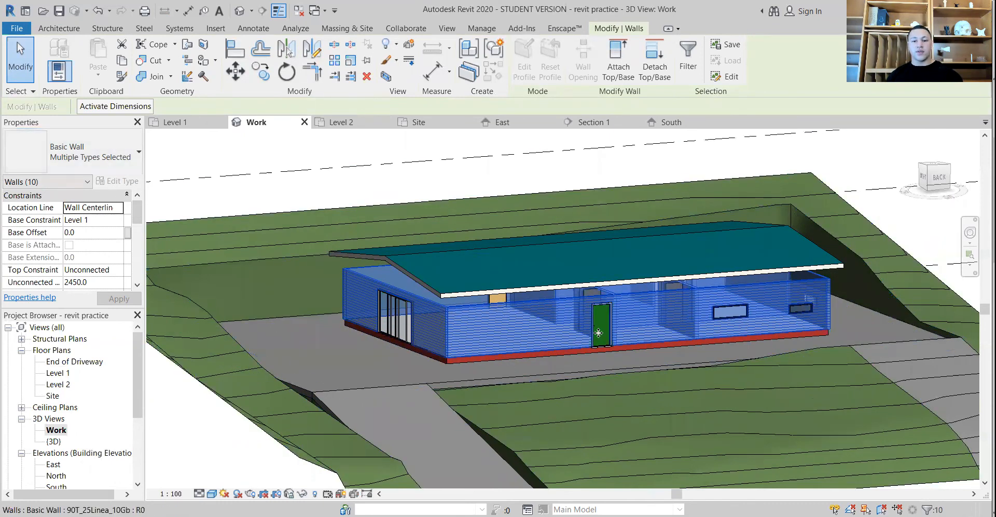
{"action": "left_click", "coordinate": [616, 365]}
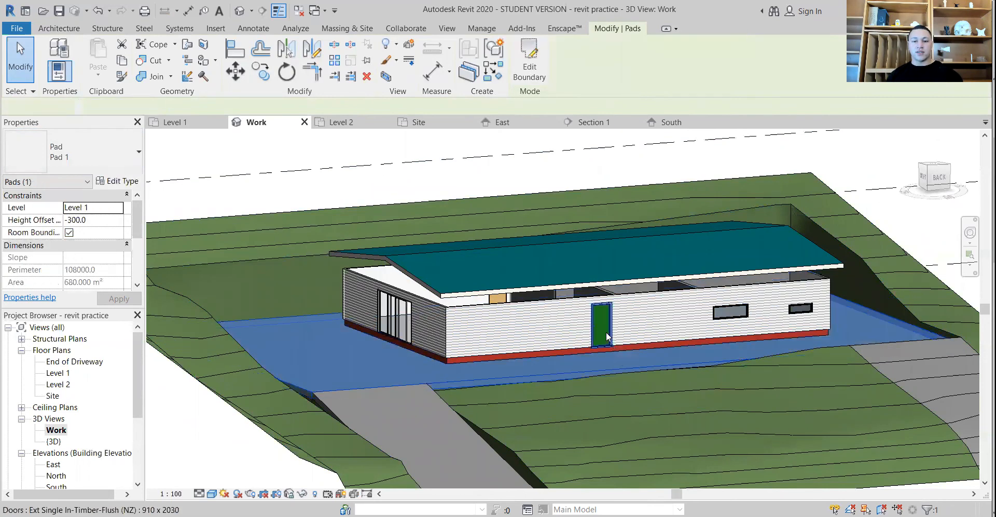
{"action": "left_click", "coordinate": [602, 324]}
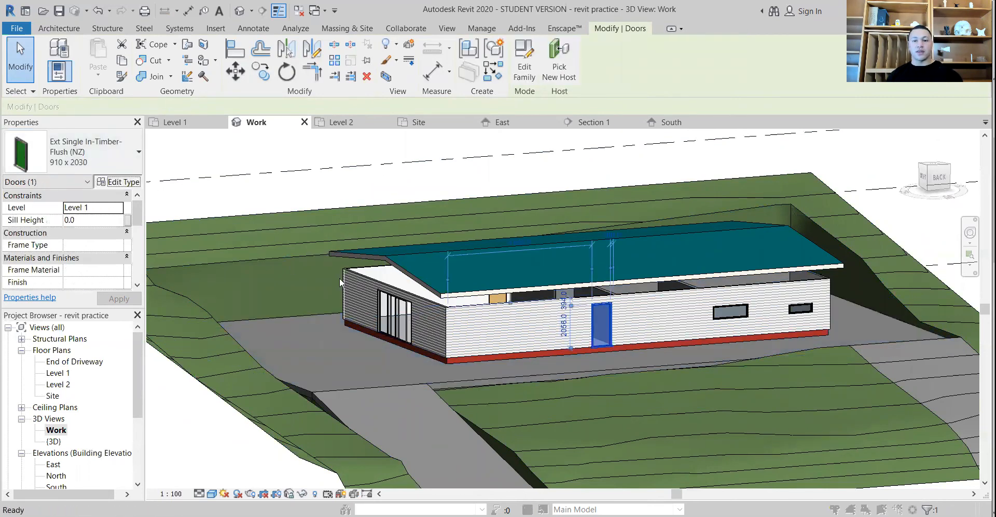
{"action": "left_click", "coordinate": [117, 182]}
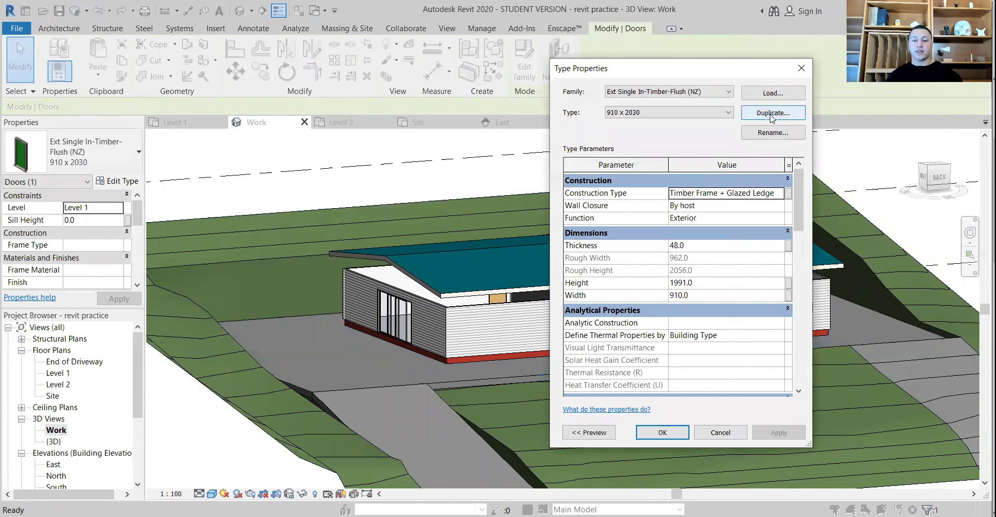
{"action": "left_click", "coordinate": [798, 73]}
{"action": "middle_click_drag", "start_coordinate": [333, 336], "coordinate": [249, 371], "text": "shift"}
In the Level 1 plan, select everything in the house and keep only the walls through the category filter
{"action": "double_click", "coordinate": [56, 373]}
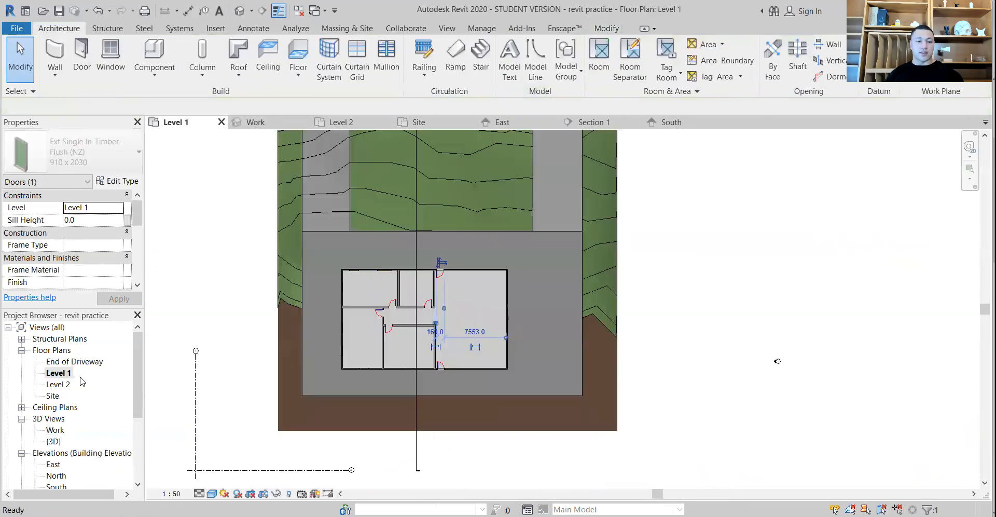
{"action": "left_click_drag", "start_coordinate": [532, 375], "coordinate": [309, 223]}
{"action": "left_click", "coordinate": [524, 57]}
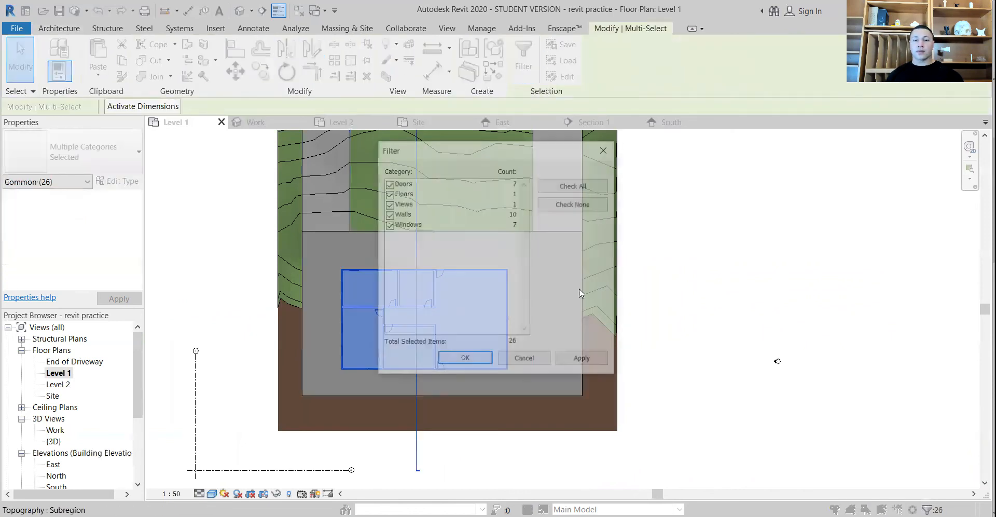
{"action": "left_click", "coordinate": [574, 203]}
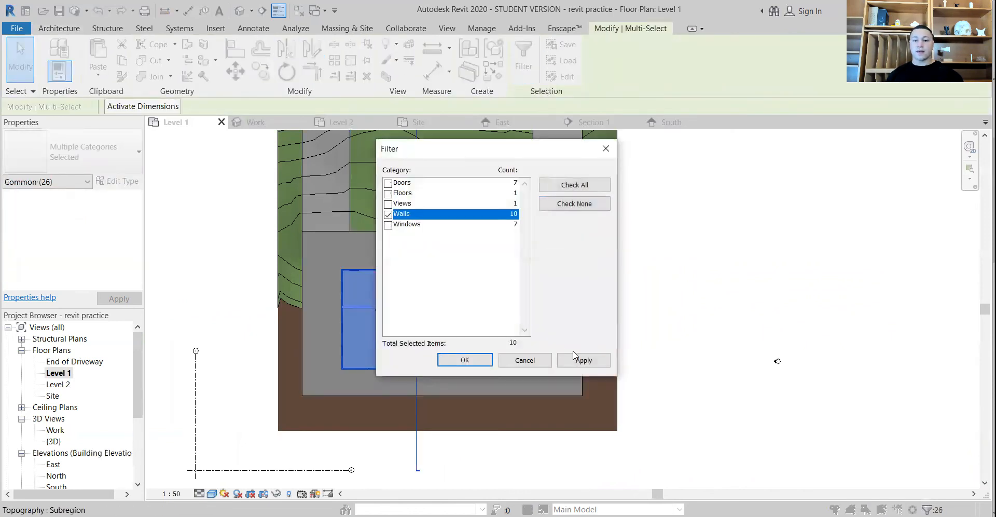
{"action": "left_click", "coordinate": [577, 359]}
{"action": "left_click", "coordinate": [465, 360]}
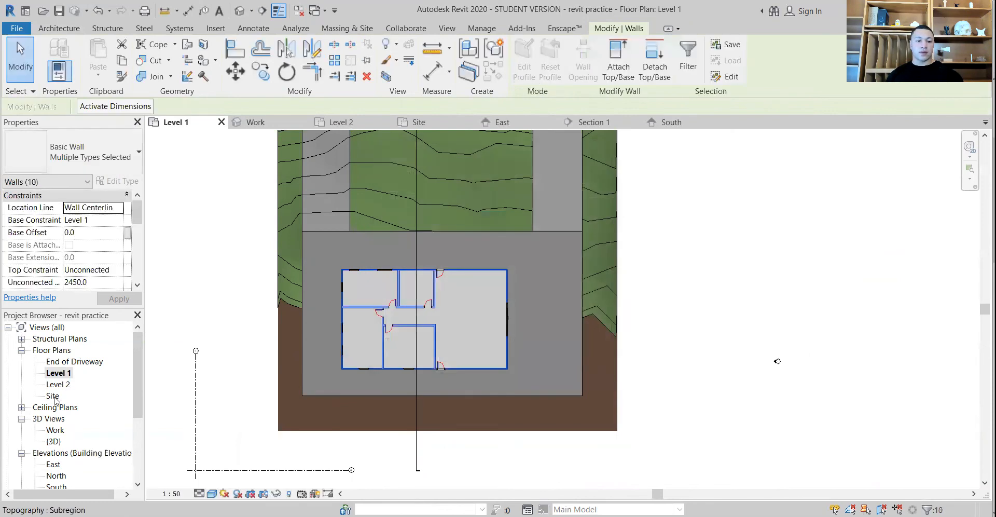
In the Work 3D view, try to attach the tops of the selected walls to the roof
{"action": "double_click", "coordinate": [54, 431]}
{"action": "middle_click_drag", "start_coordinate": [334, 414], "coordinate": [356, 373], "text": "shift"}
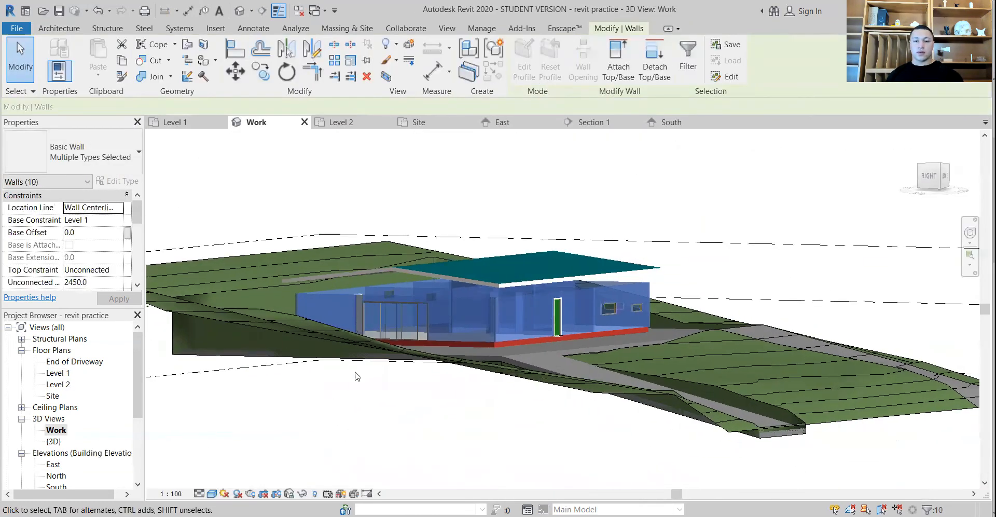
{"action": "left_click", "coordinate": [620, 49]}
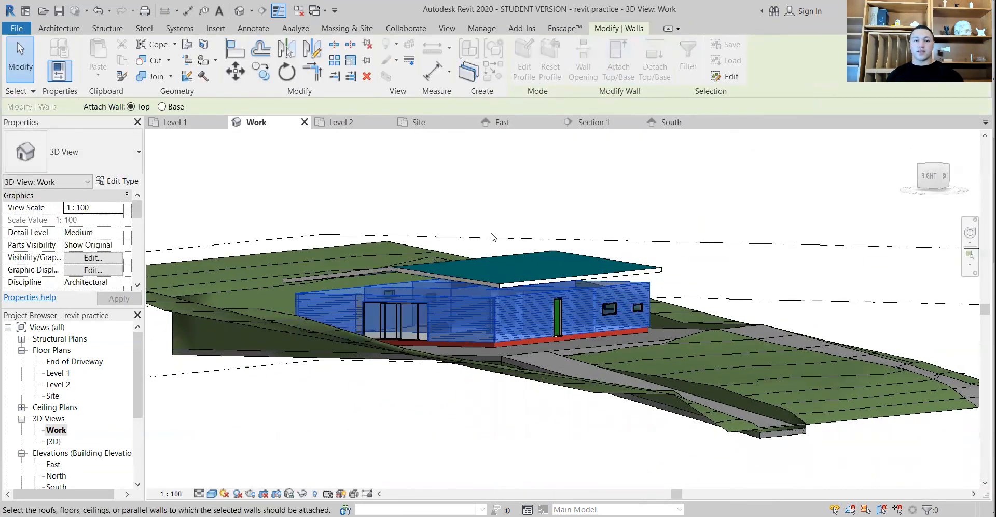
{"action": "left_click", "coordinate": [457, 274]}
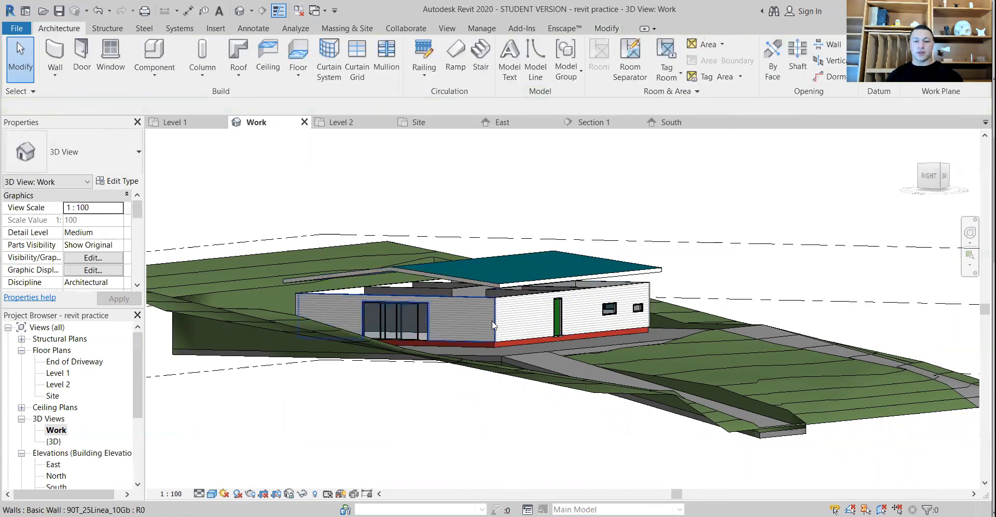
{"action": "middle_click_drag", "start_coordinate": [493, 324], "coordinate": [508, 394], "text": "shift"}
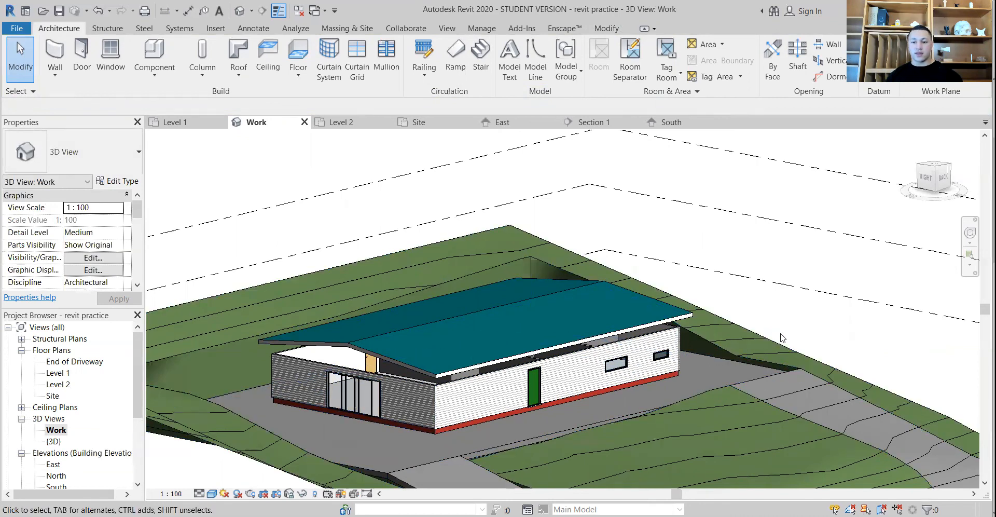
Restore the previous wall selection in the Work 3D view, and clear it again
{"action": "right_click", "coordinate": [780, 316]}
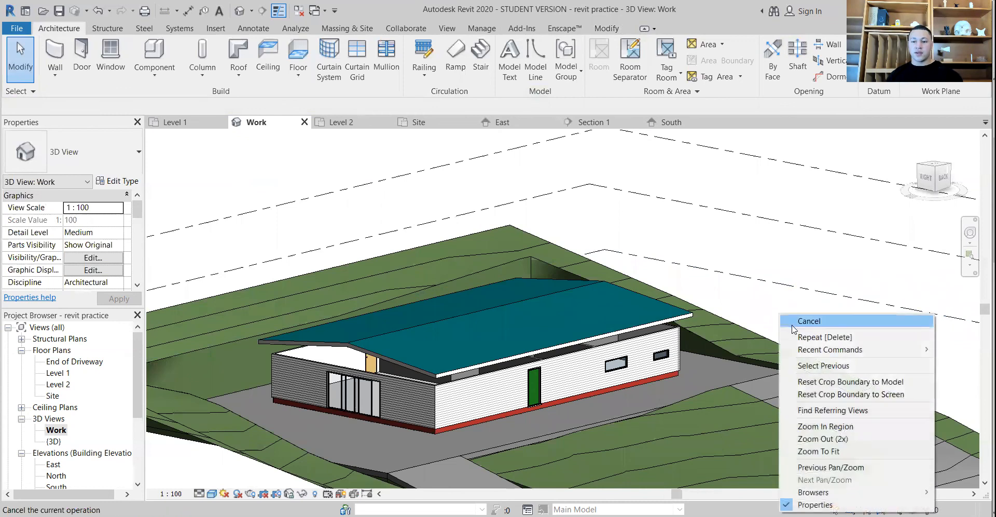
{"action": "left_click", "coordinate": [834, 366]}
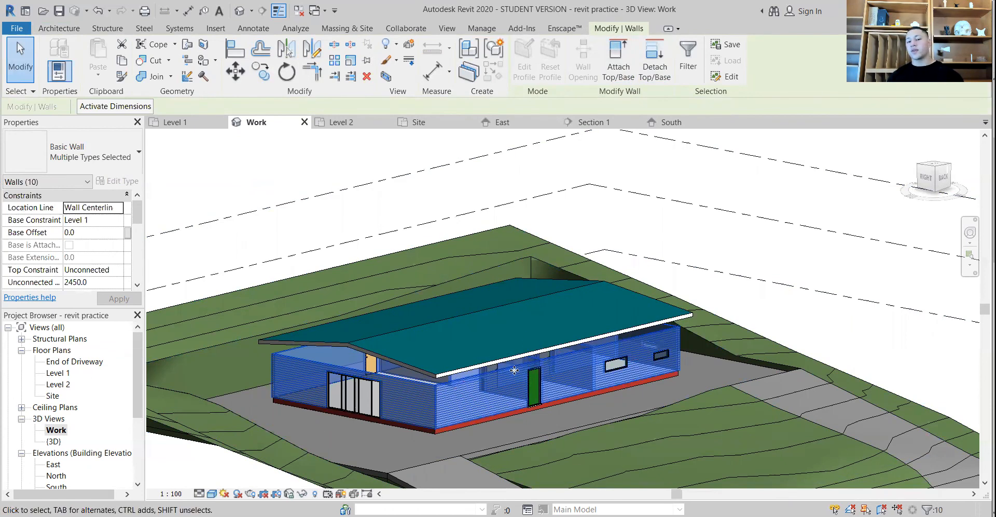
{"action": "right_click", "coordinate": [781, 301]}
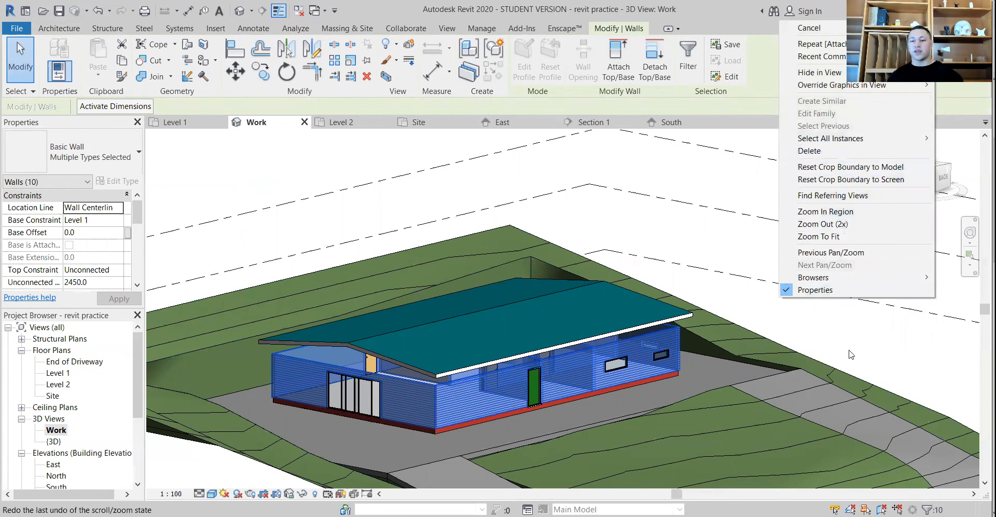
{"action": "left_click", "coordinate": [871, 344]}
{"action": "left_click", "coordinate": [843, 341]}
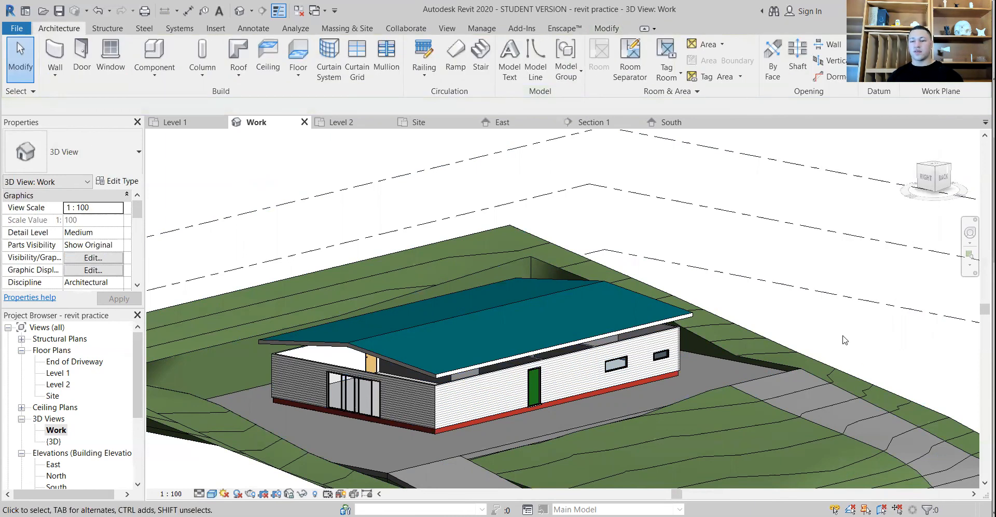
Reselect the previously selected walls, attach their tops to the roof and clear the selection
{"action": "right_click", "coordinate": [794, 326]}
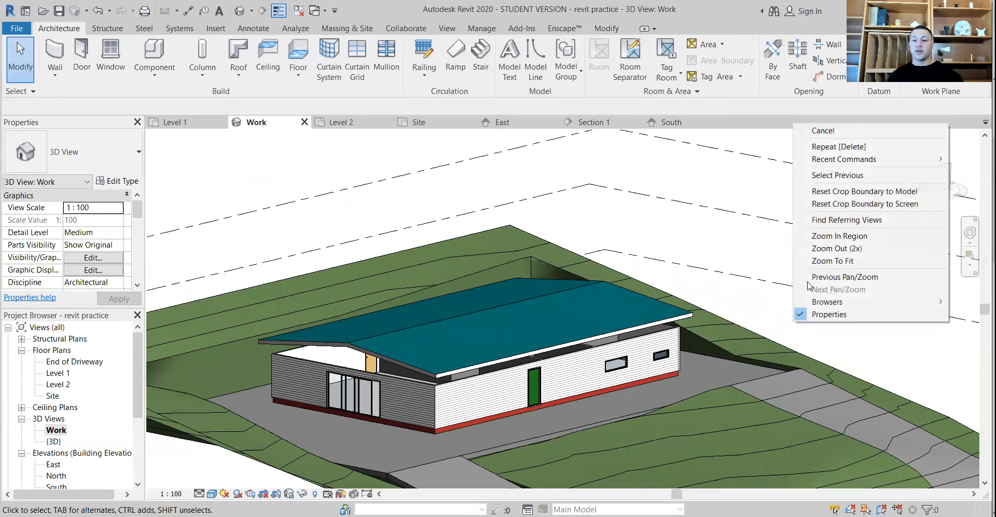
{"action": "left_click", "coordinate": [824, 177]}
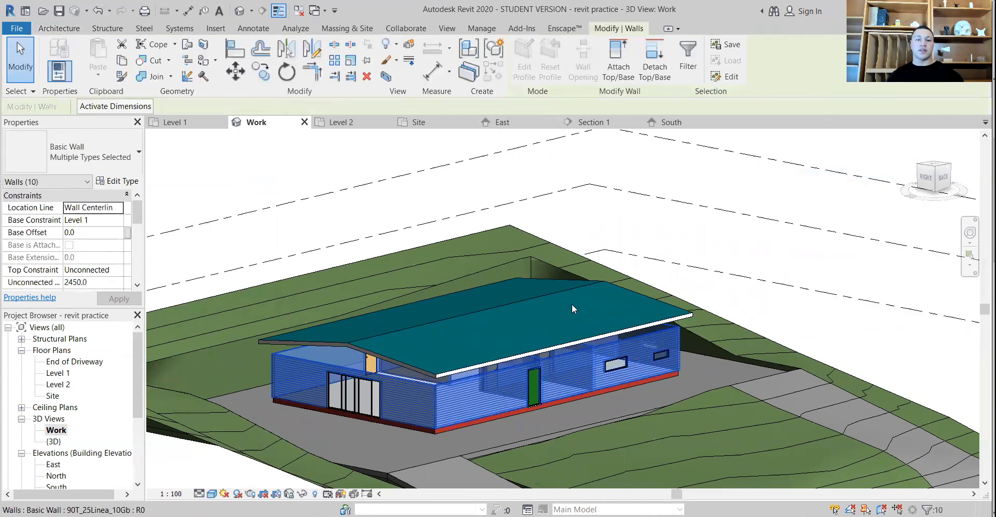
{"action": "left_click", "coordinate": [618, 67]}
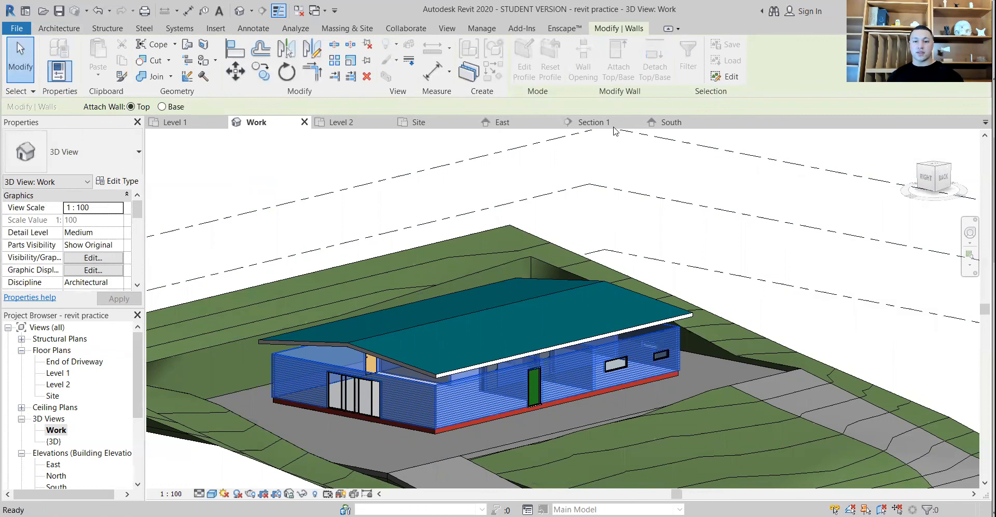
{"action": "left_click", "coordinate": [408, 361]}
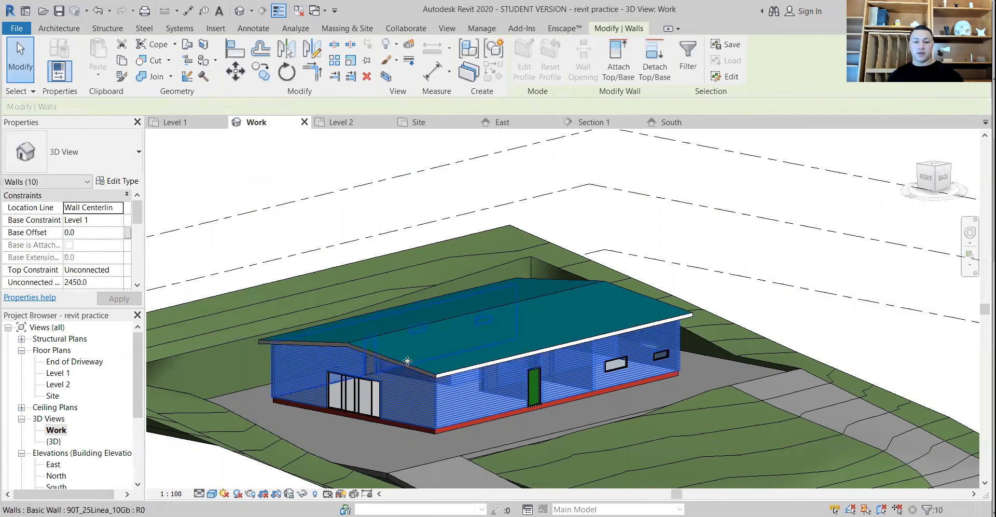
{"action": "left_click", "coordinate": [659, 223]}
Examine the house from several sides in 3D, checking how the gable and long walls meet the roof
{"action": "middle_click_drag", "start_coordinate": [516, 290], "coordinate": [644, 372], "text": "shift"}
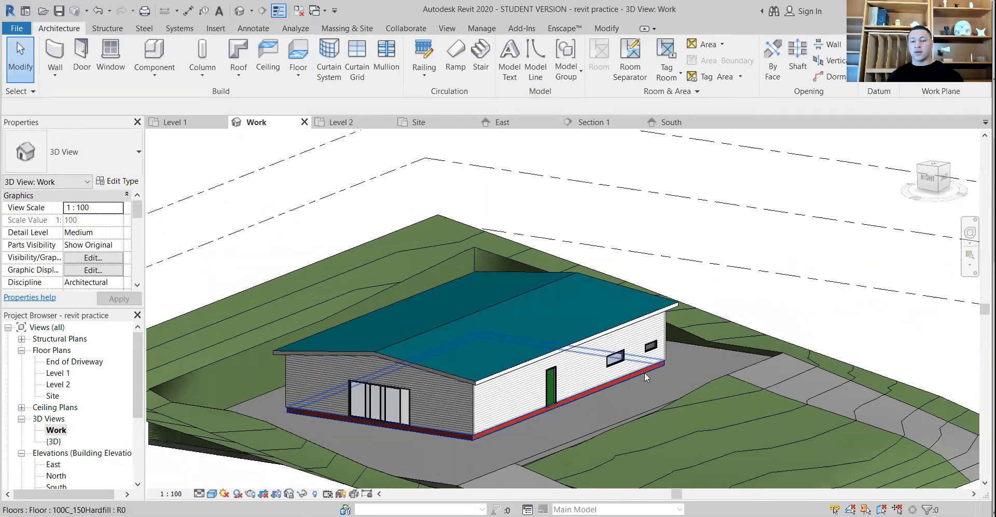
{"action": "scroll", "coordinate": [644, 372], "scroll_direction": "up", "scroll_amount": 2}
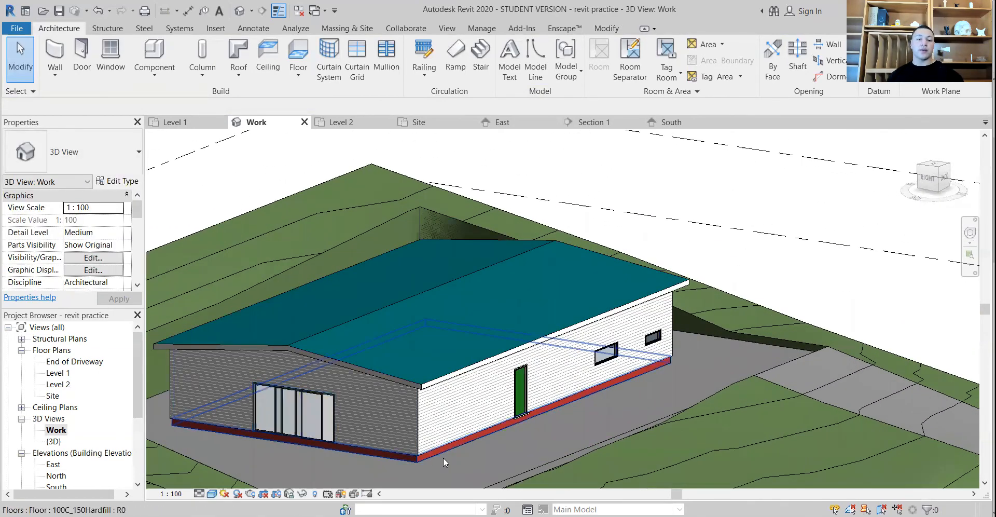
{"action": "middle_click_drag", "start_coordinate": [470, 465], "coordinate": [311, 420], "text": "shift"}
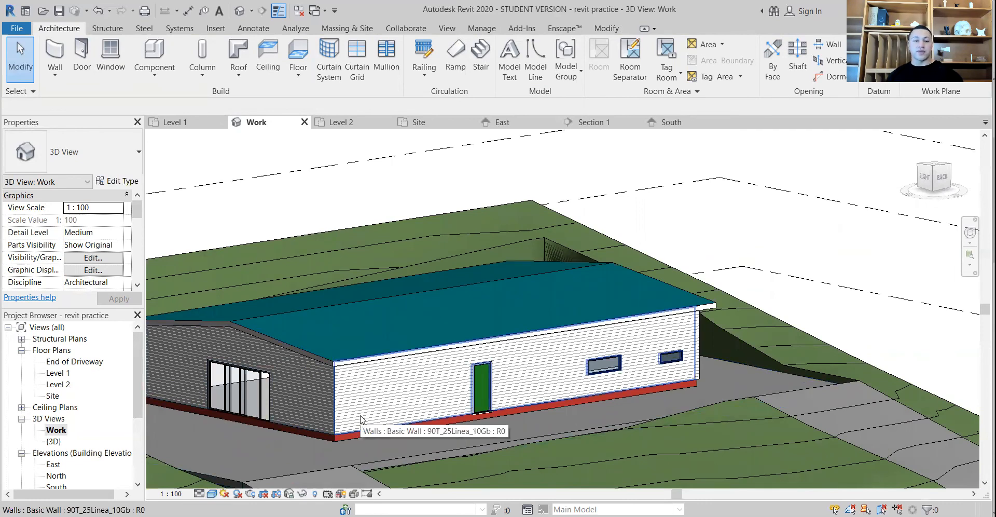
{"action": "middle_click_drag", "start_coordinate": [362, 419], "coordinate": [390, 415], "text": "shift"}
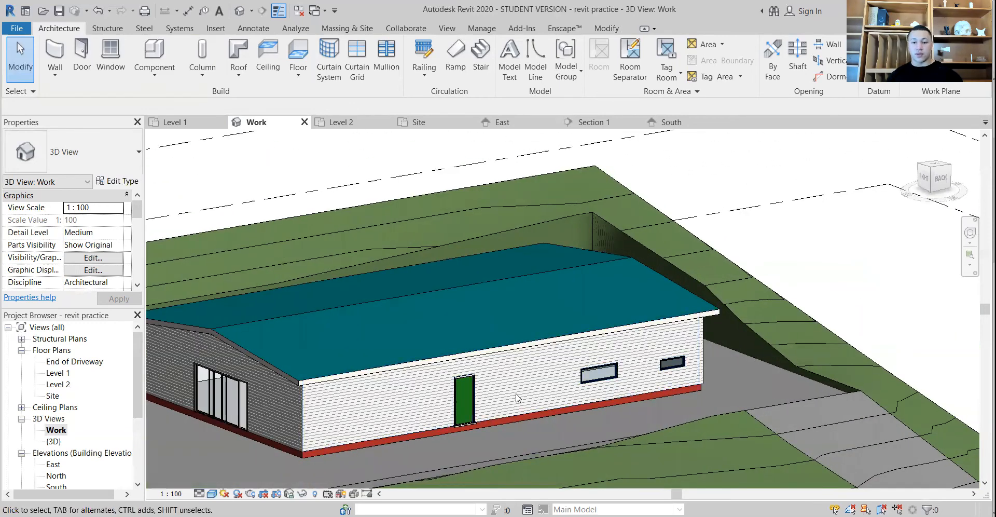
{"action": "scroll", "coordinate": [518, 397], "scroll_direction": "up", "scroll_amount": 2}
{"action": "middle_click_drag", "start_coordinate": [605, 410], "coordinate": [628, 401], "text": "shift"}
{"action": "mouse_move", "coordinate": [479, 452]}
{"action": "middle_mouse_down", "text": "shift"}
{"action": "mouse_move", "coordinate": [450, 415]}
{"action": "mouse_move", "coordinate": [532, 415]}
{"action": "mouse_move", "coordinate": [390, 466]}
{"action": "middle_mouse_up", "text": "shift"}
{"action": "scroll", "coordinate": [394, 436], "scroll_direction": "down", "scroll_amount": 1}
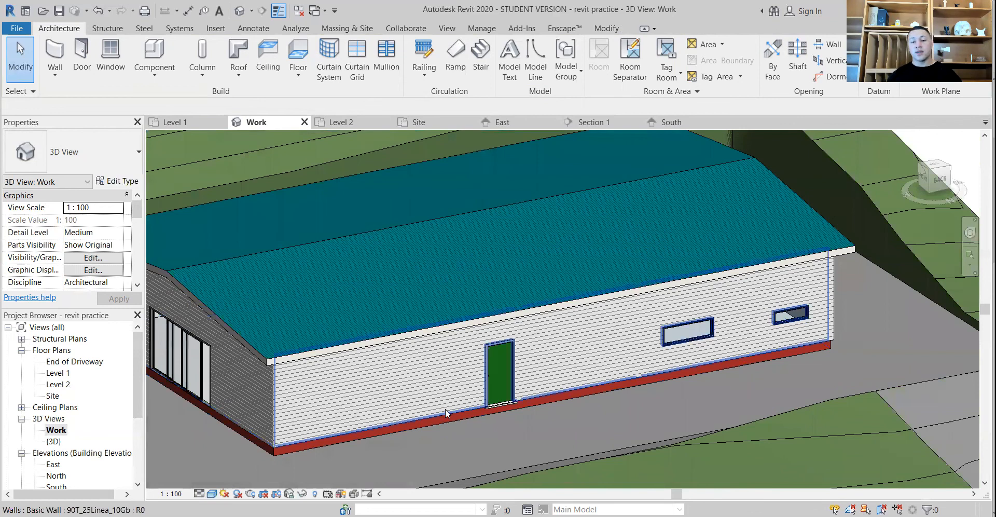
{"action": "scroll", "coordinate": [450, 415], "scroll_direction": "down", "scroll_amount": 1}
{"action": "middle_click_drag", "start_coordinate": [411, 444], "coordinate": [490, 413], "text": "shift"}
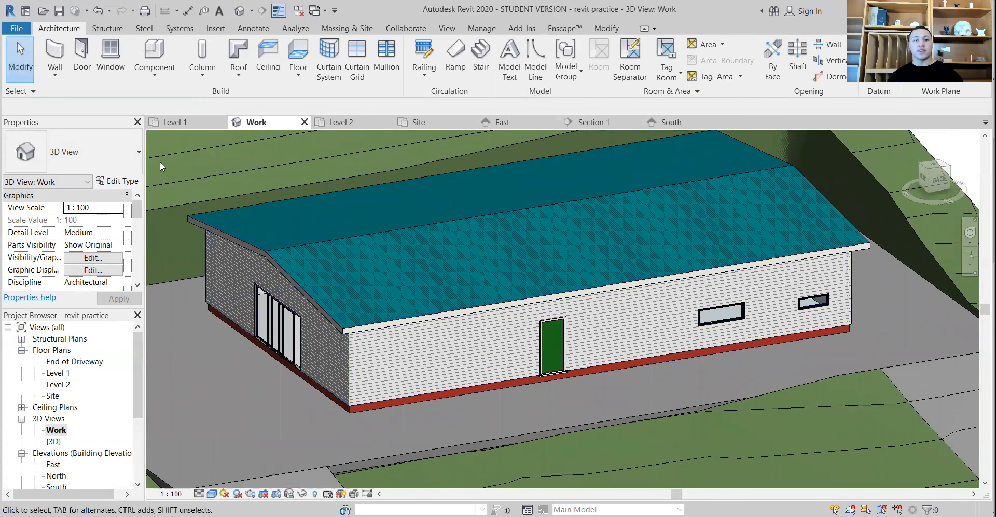
Start placing a component and look through the loaded types, including the desks, parking spaces and deciduous trees
{"action": "left_click", "coordinate": [154, 52]}
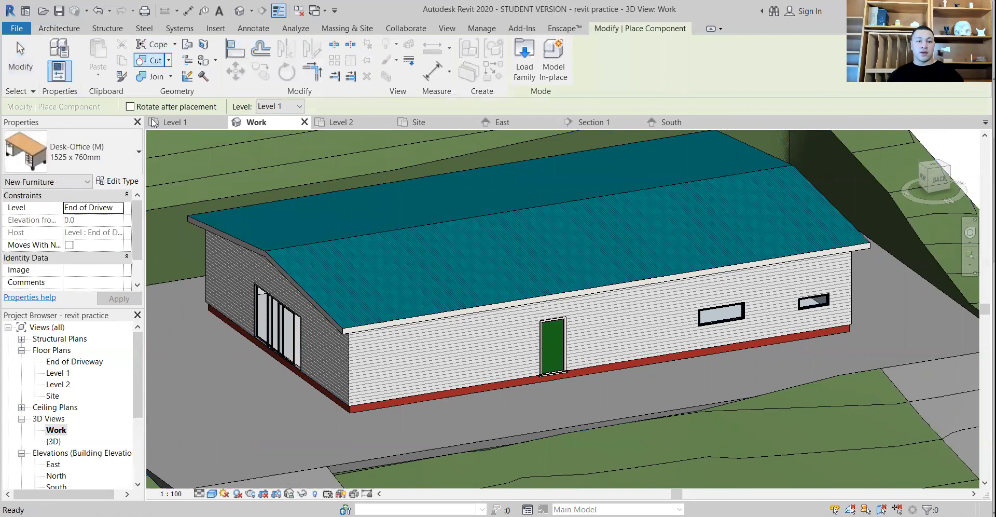
{"action": "left_click", "coordinate": [95, 167]}
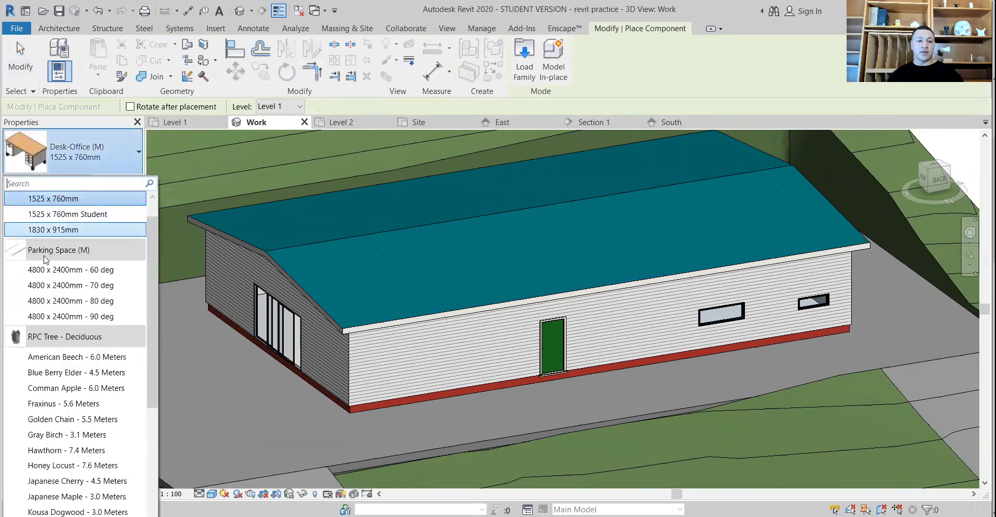
{"action": "scroll", "coordinate": [70, 322], "scroll_direction": "down", "scroll_amount": 7}
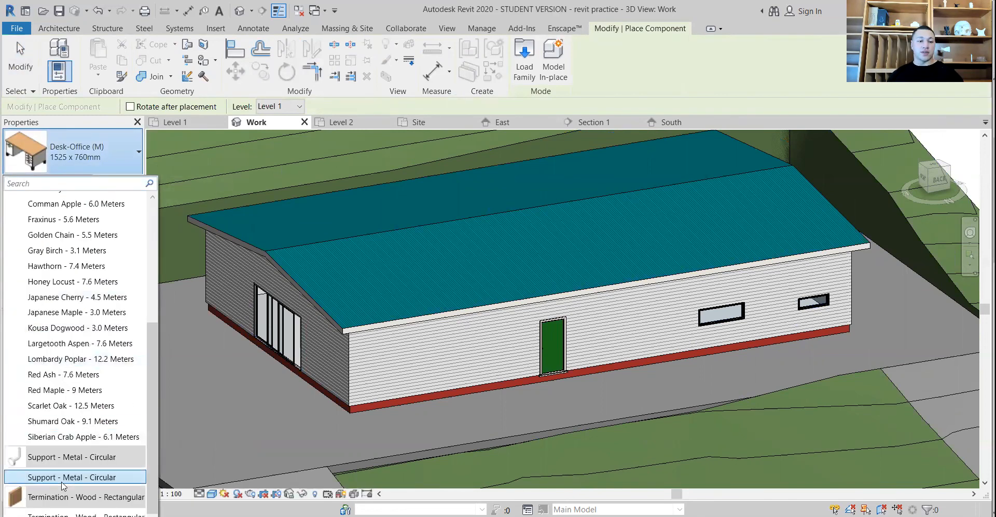
{"action": "scroll", "coordinate": [52, 498], "scroll_direction": "up", "scroll_amount": 3}
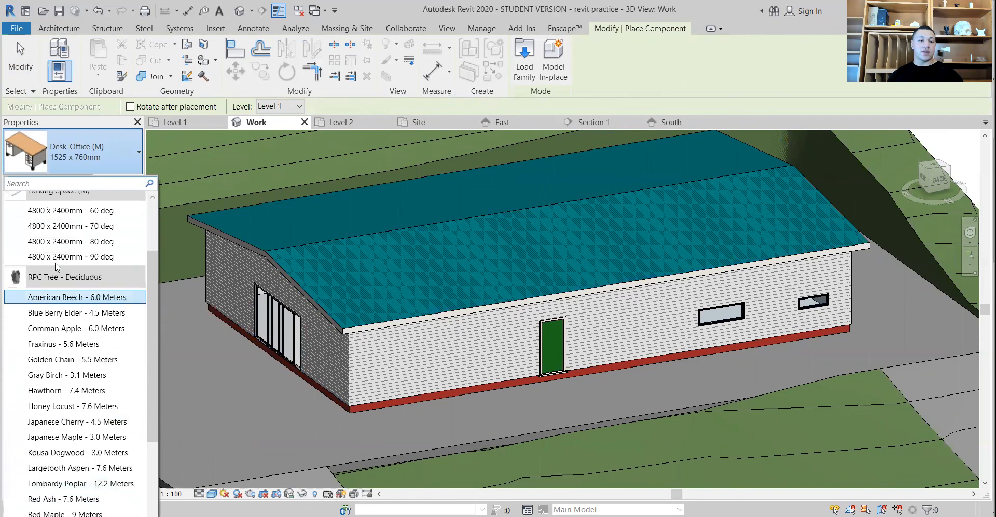
{"action": "scroll", "coordinate": [62, 317], "scroll_direction": "up", "scroll_amount": 2}
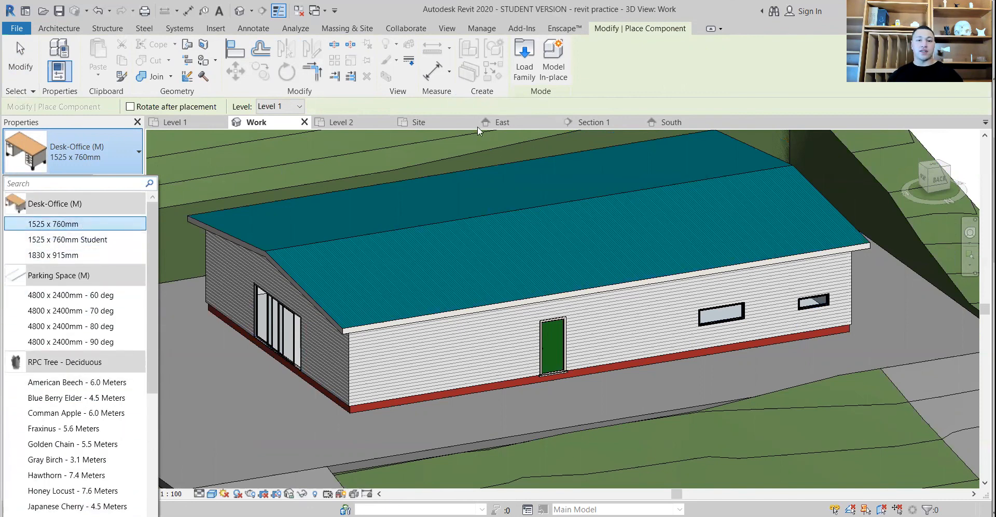
Browse the New Zealand metric family library to the 57-21 Furniture and fittings folder under 57 Furniture and appliances
{"action": "left_click", "coordinate": [525, 56]}
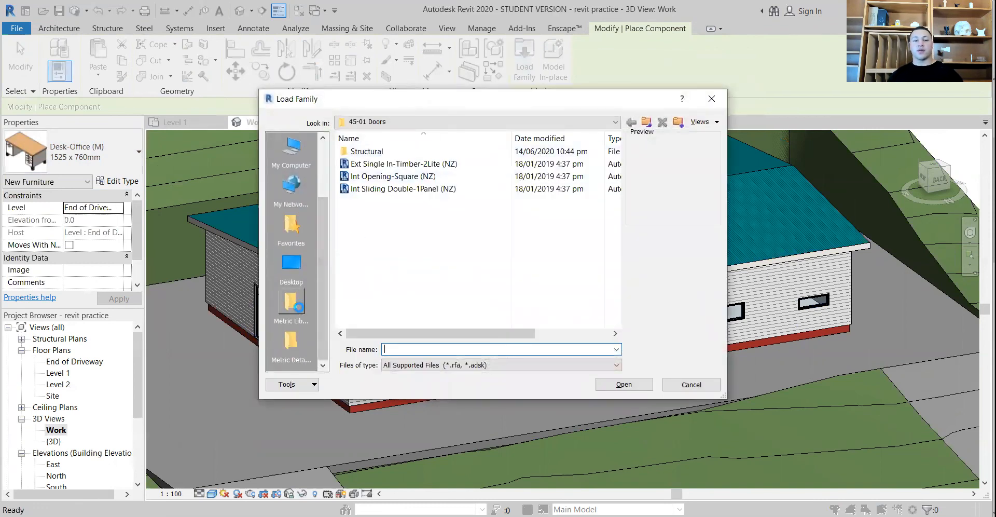
{"action": "left_click", "coordinate": [292, 302]}
{"action": "double_click", "coordinate": [377, 164]}
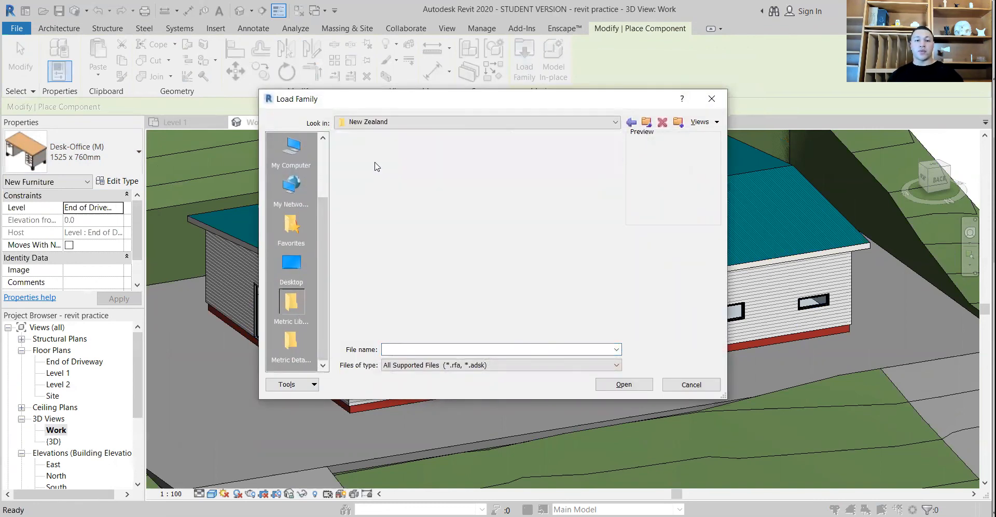
{"action": "scroll", "coordinate": [421, 253], "scroll_direction": "down", "scroll_amount": 2}
{"action": "scroll", "coordinate": [413, 254], "scroll_direction": "up", "scroll_amount": 2}
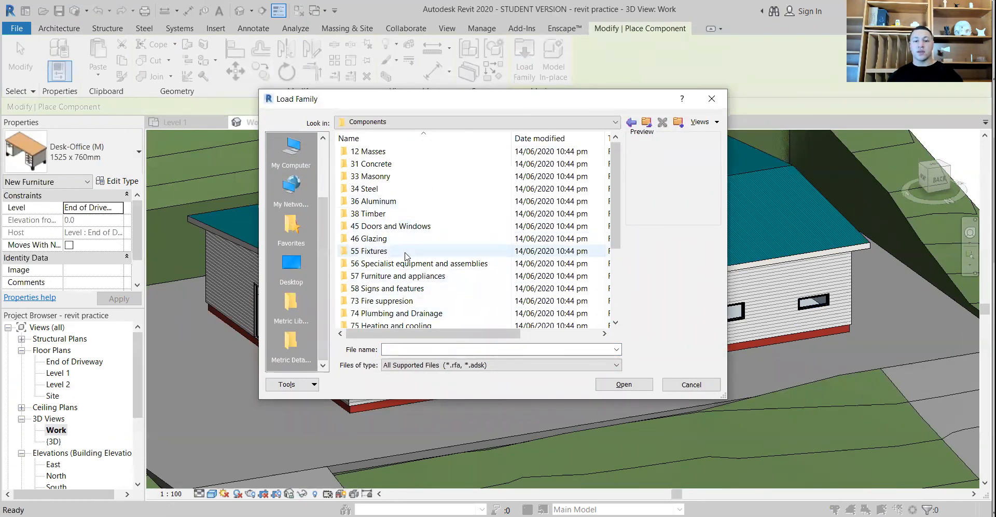
{"action": "scroll", "coordinate": [410, 255], "scroll_direction": "down", "scroll_amount": 1}
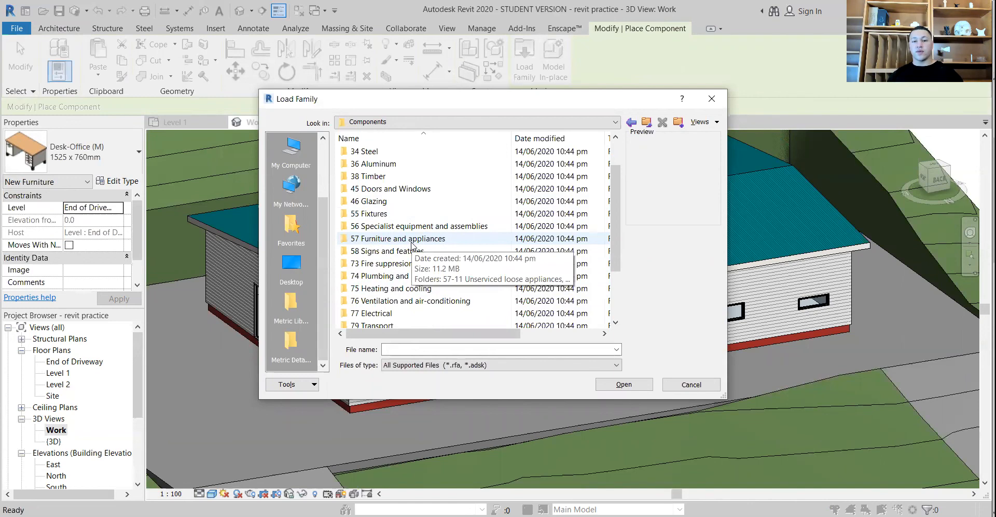
{"action": "double_click", "coordinate": [412, 241]}
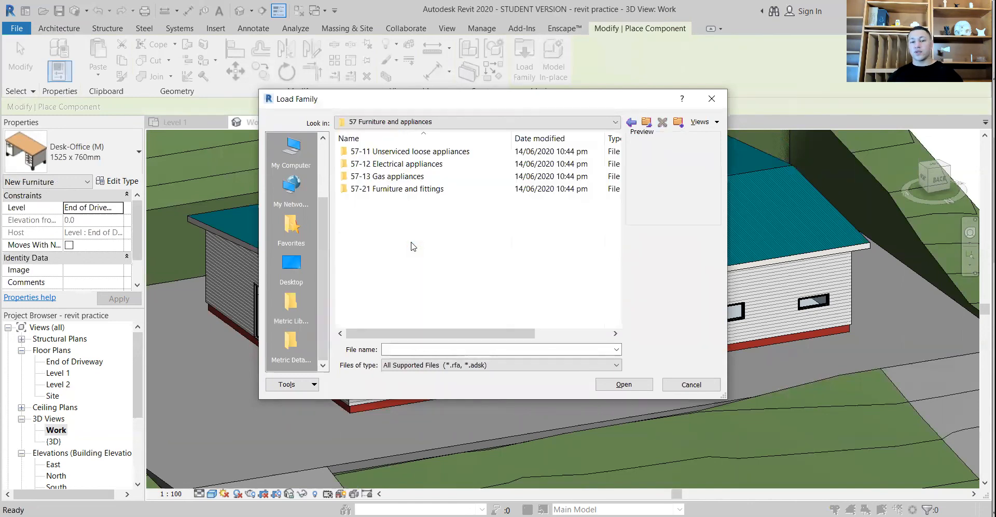
{"action": "double_click", "coordinate": [415, 188]}
Preview the furniture families from the beds to Table-Ellipse (M), and leave component placement without loading any
{"action": "left_click", "coordinate": [410, 164]}
{"action": "left_click", "coordinate": [399, 179]}
{"action": "key", "text": "Down"}
{"action": "key", "text": "Down"}
{"action": "key", "text": "Down"}
{"action": "key", "text": "Down"}
{"action": "key", "text": "Down"}
{"action": "key", "text": "Down"}
{"action": "key", "text": "Down"}
{"action": "key", "text": "Down"}
{"action": "key", "text": "Down"}
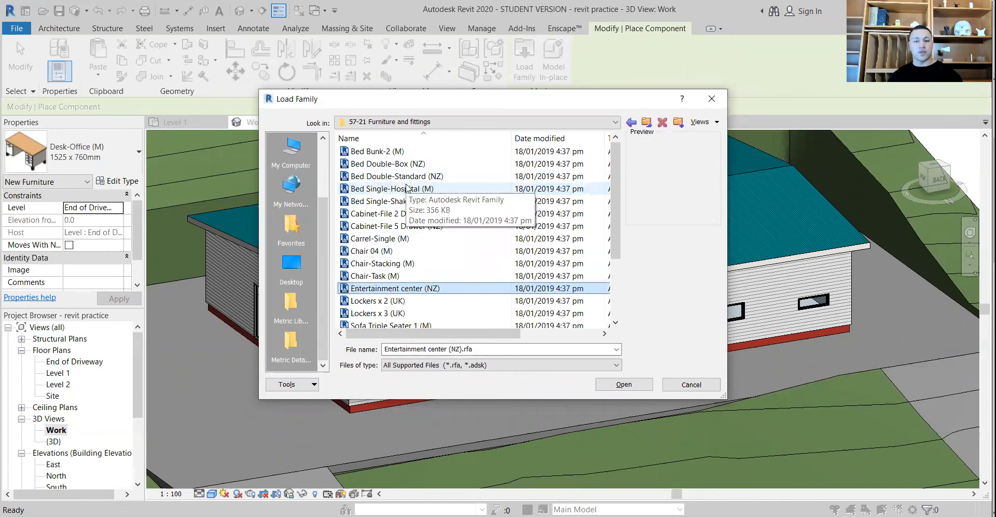
{"action": "key", "text": "Down"}
{"action": "key", "text": "Down"}
{"action": "key", "text": "Down"}
{"action": "key", "text": "Down"}
{"action": "key", "text": "Down"}
{"action": "key", "text": "Down"}
{"action": "key", "text": "Down"}
{"action": "key", "text": "Down"}
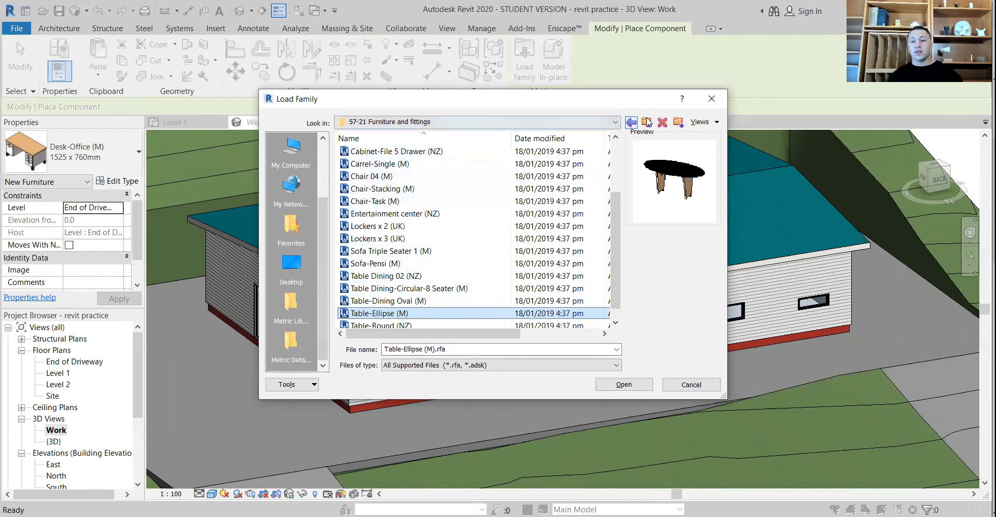
{"action": "left_click", "coordinate": [715, 102]}
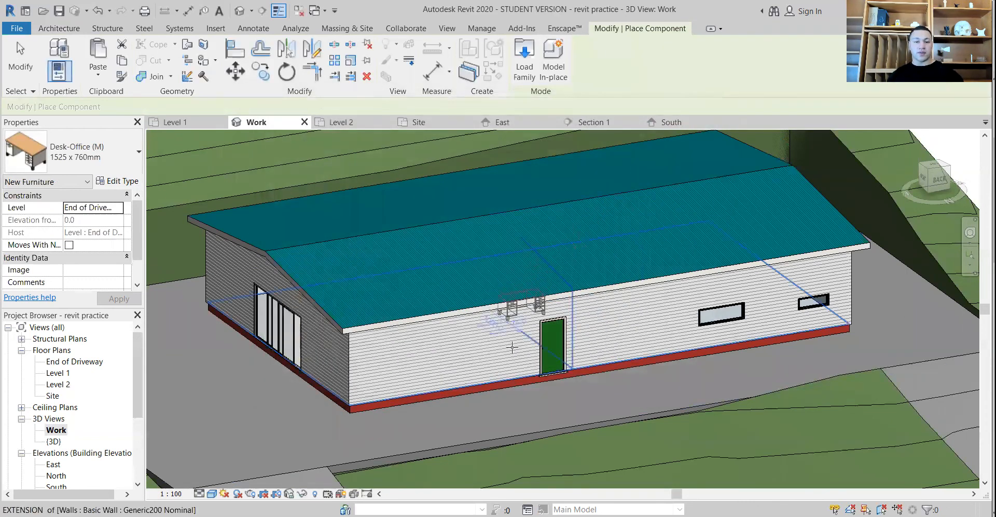
{"action": "key", "text": "Escape"}
{"action": "middle_click_drag", "start_coordinate": [448, 332], "coordinate": [725, 302], "text": "shift"}
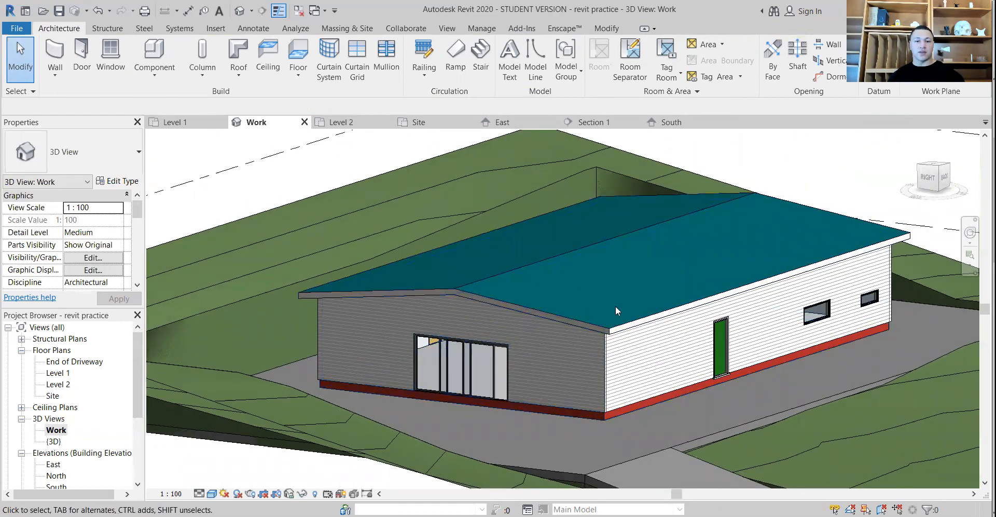
{"action": "middle_click_drag", "start_coordinate": [560, 393], "coordinate": [587, 391], "text": "shift"}
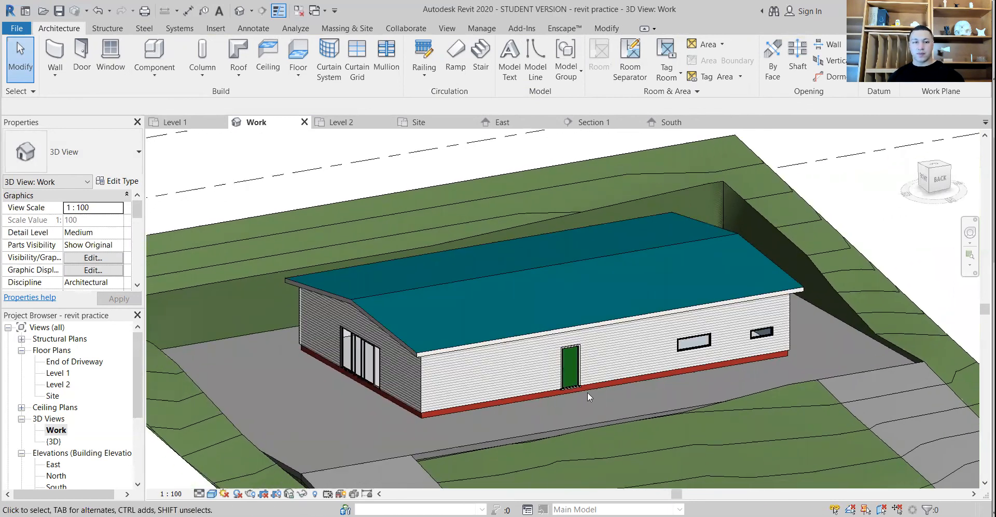